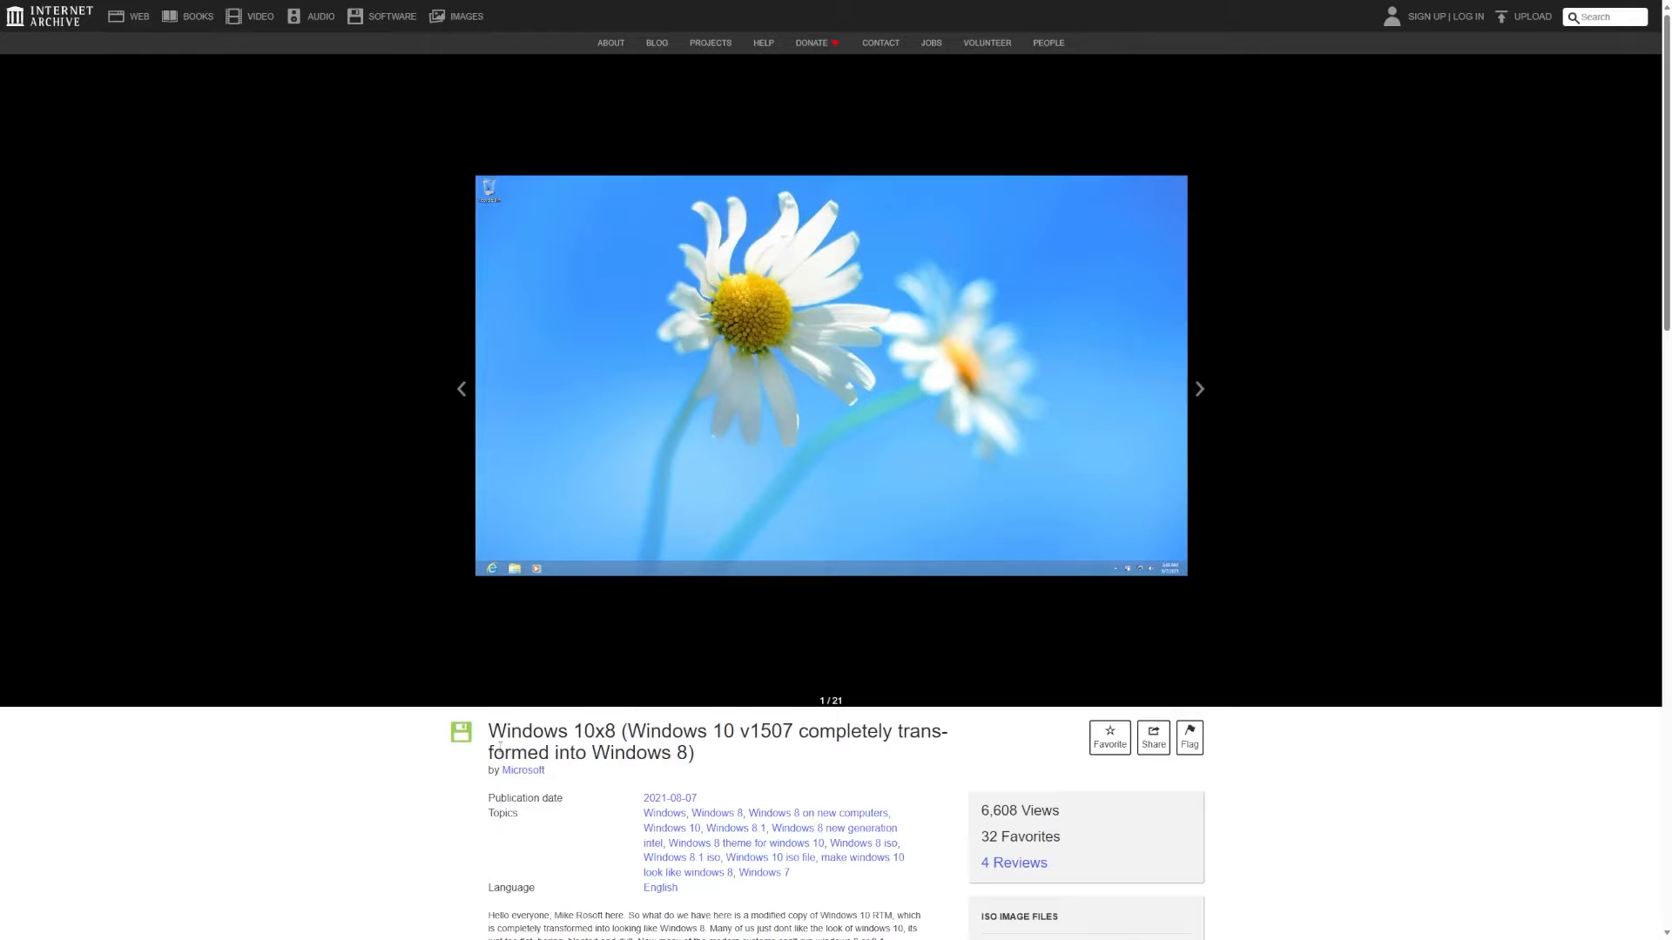
Step: Highlight portions of the item title text on the archive page and clear each selection
mouse_move(489, 731)
left_mouse_down()
mouse_move(760, 733)
mouse_move(608, 753)
left_mouse_up()
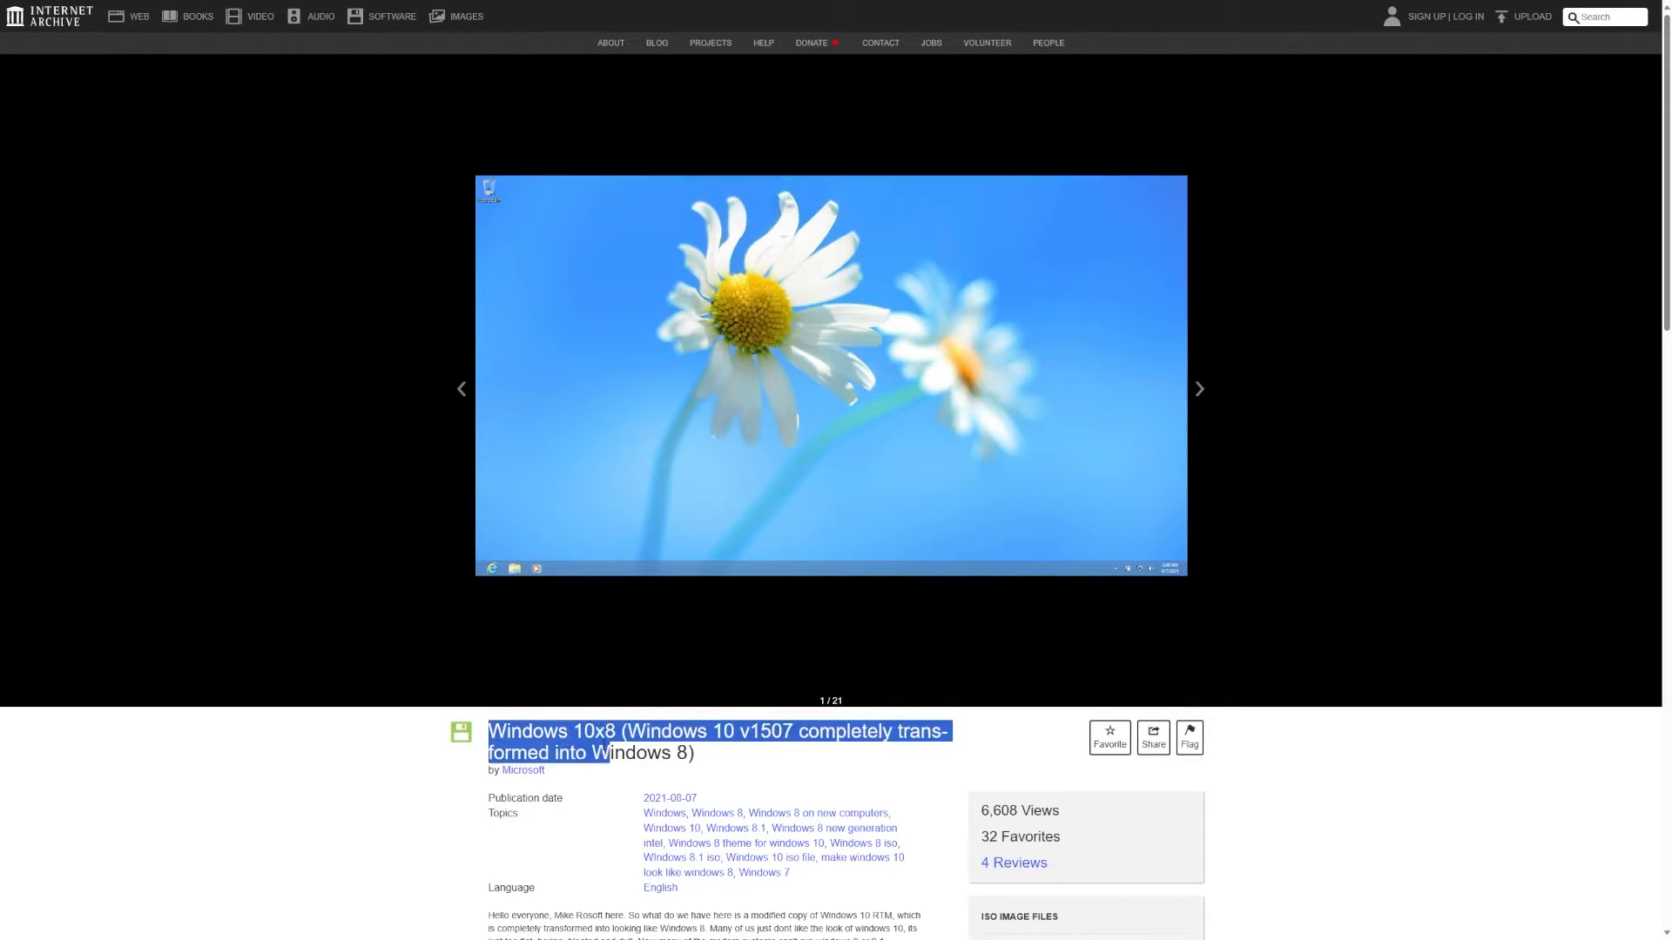
left_click_drag(592, 754, 689, 754)
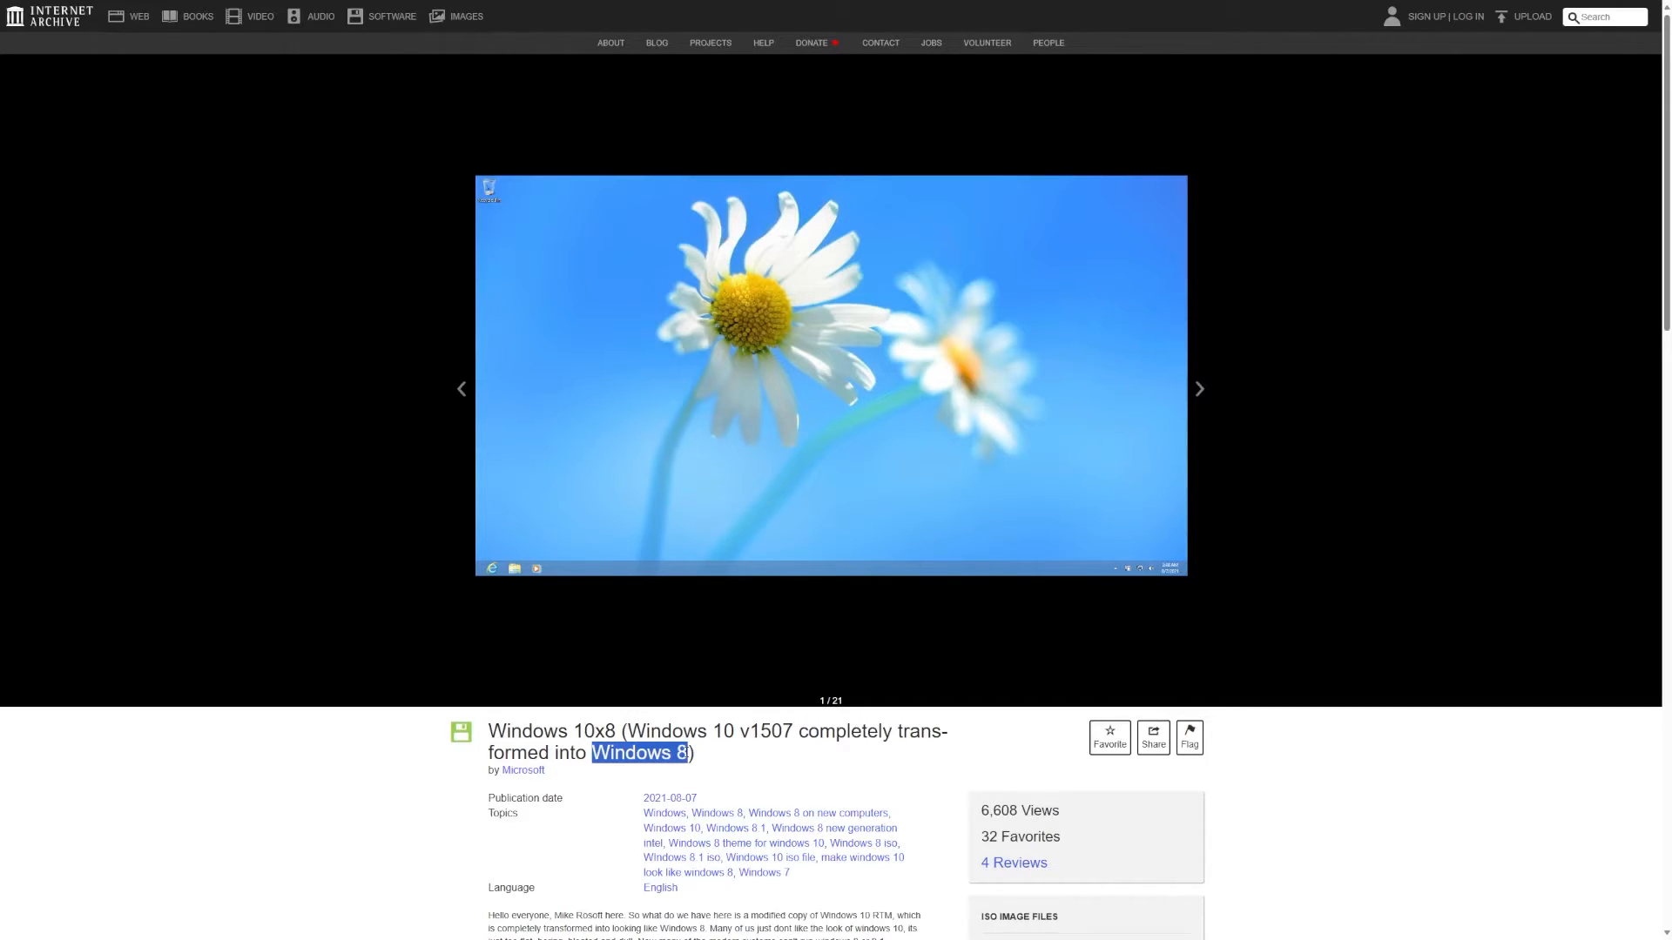
left_click(579, 749)
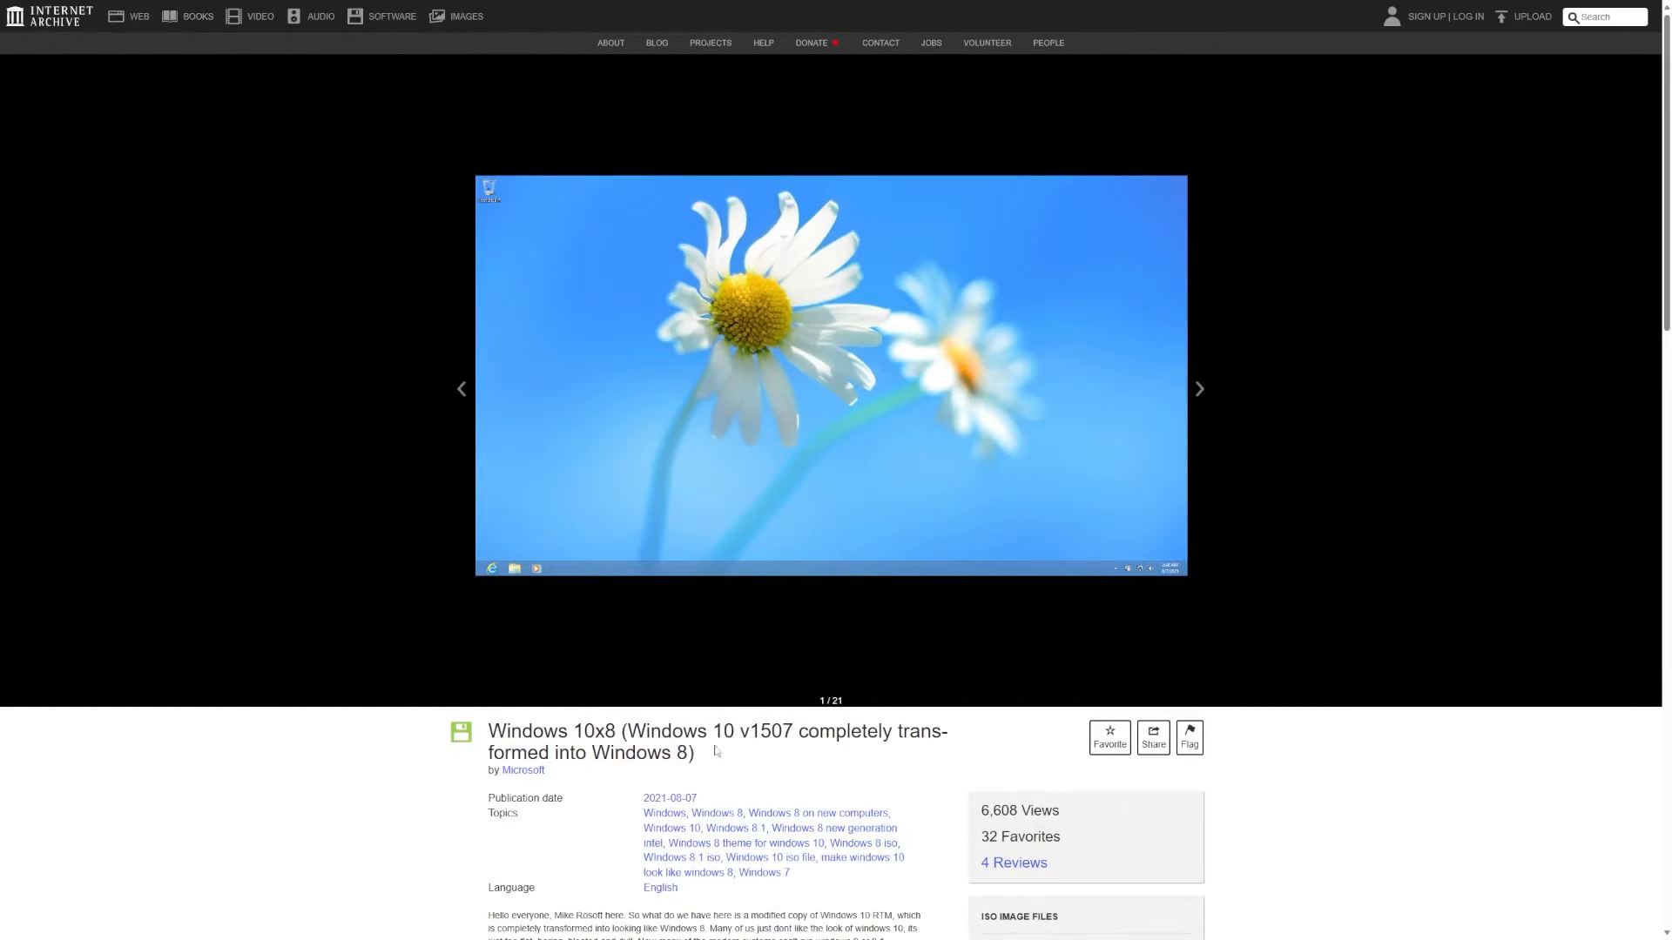
scroll(717, 751, "down", 5)
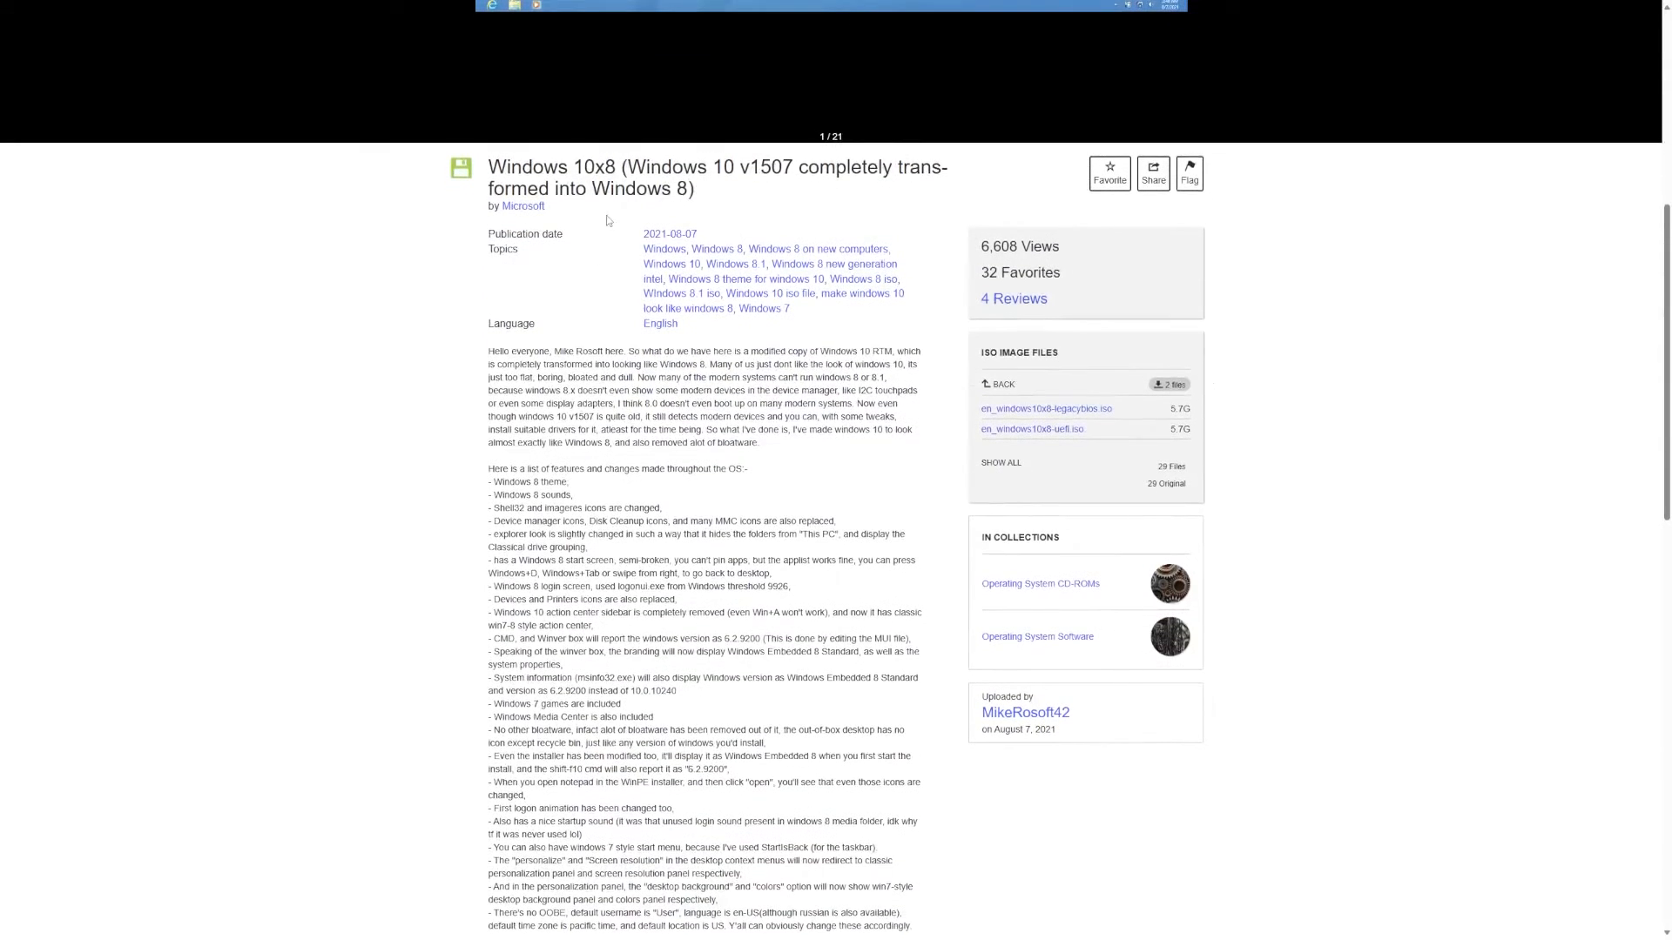
left_click_drag(488, 167, 791, 168)
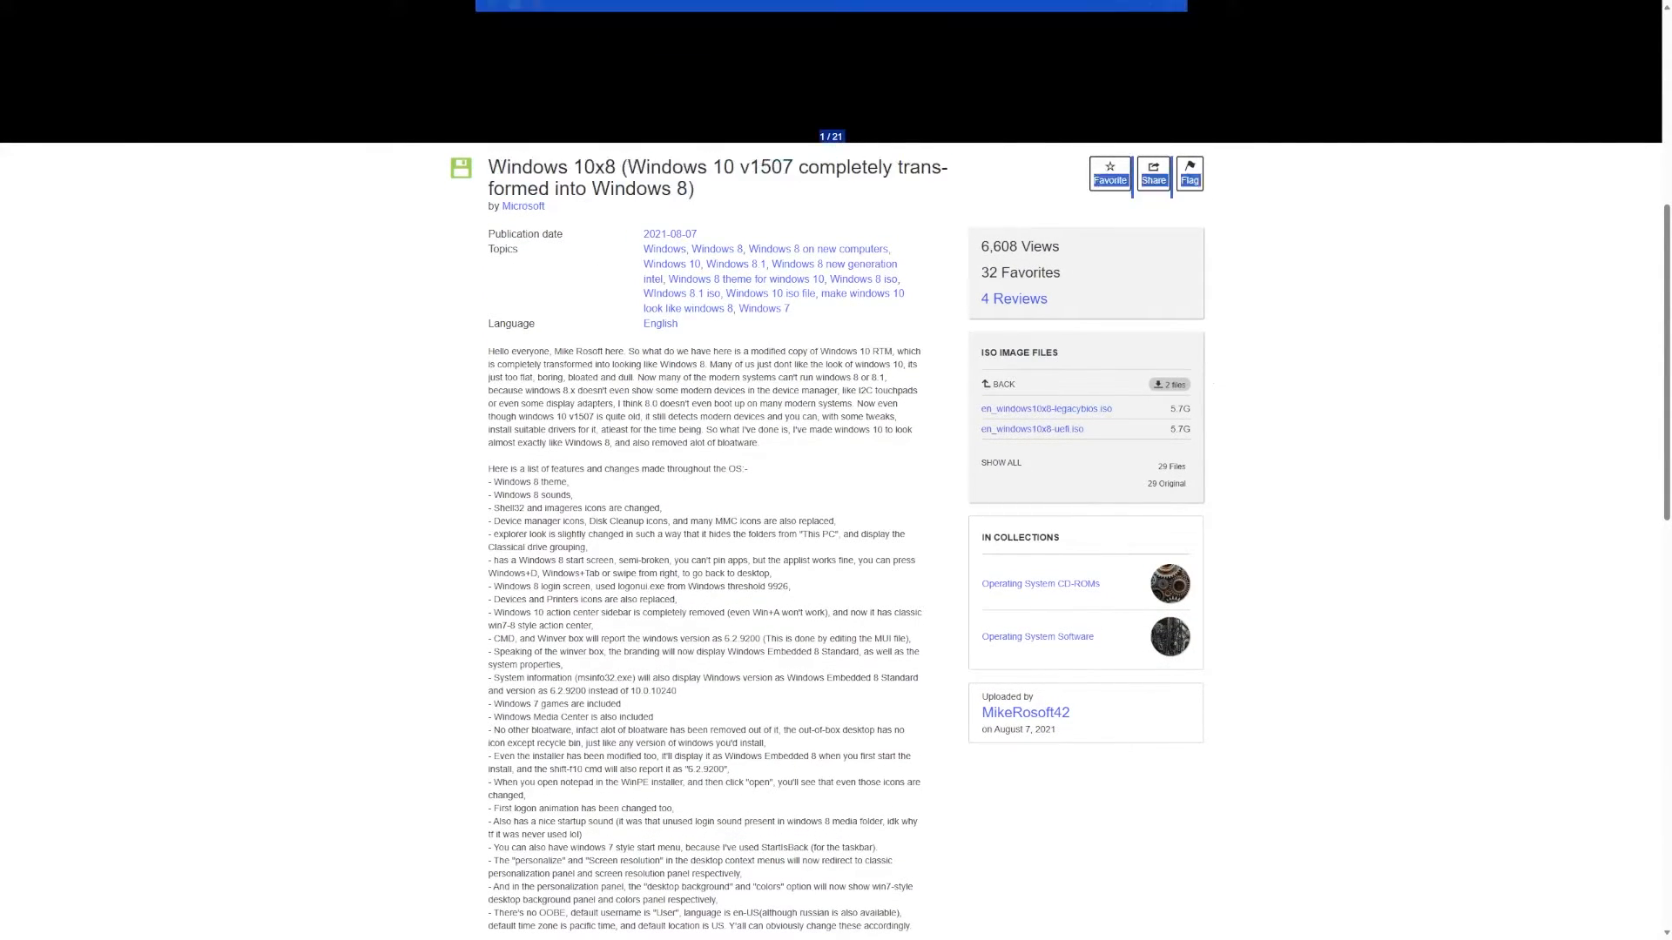
mouse_move(488, 167)
left_mouse_down()
mouse_move(722, 168)
mouse_move(694, 189)
left_mouse_up()
left_click(694, 188)
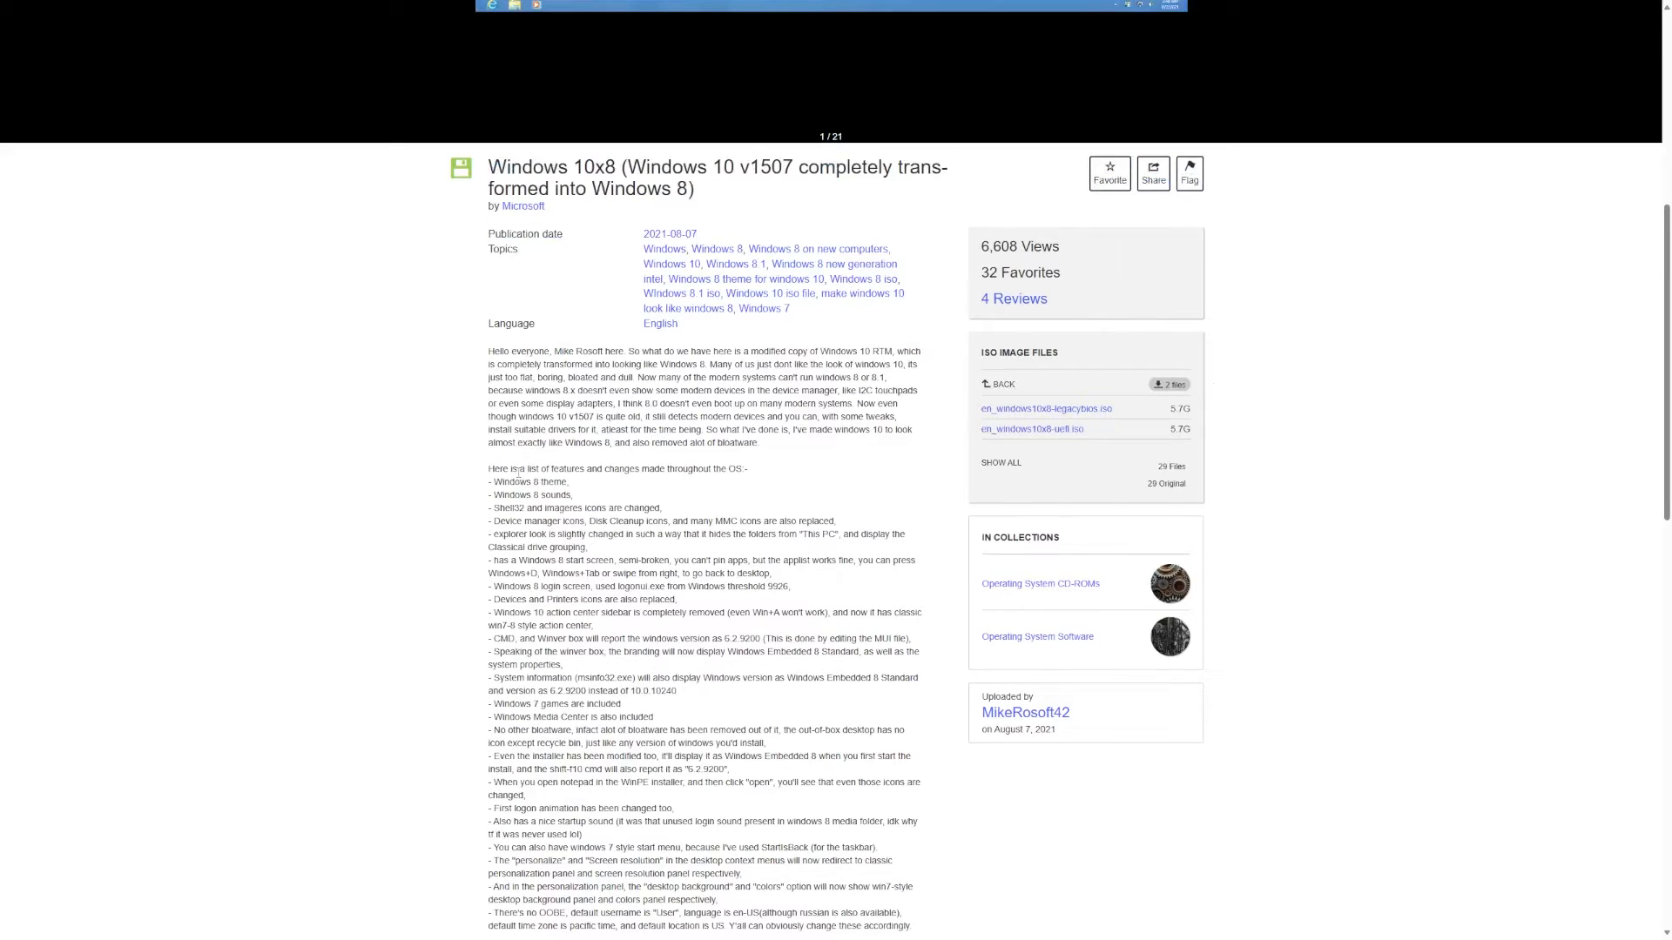
scroll(837, 522, "down", 1)
scroll(837, 522, "down", 1)
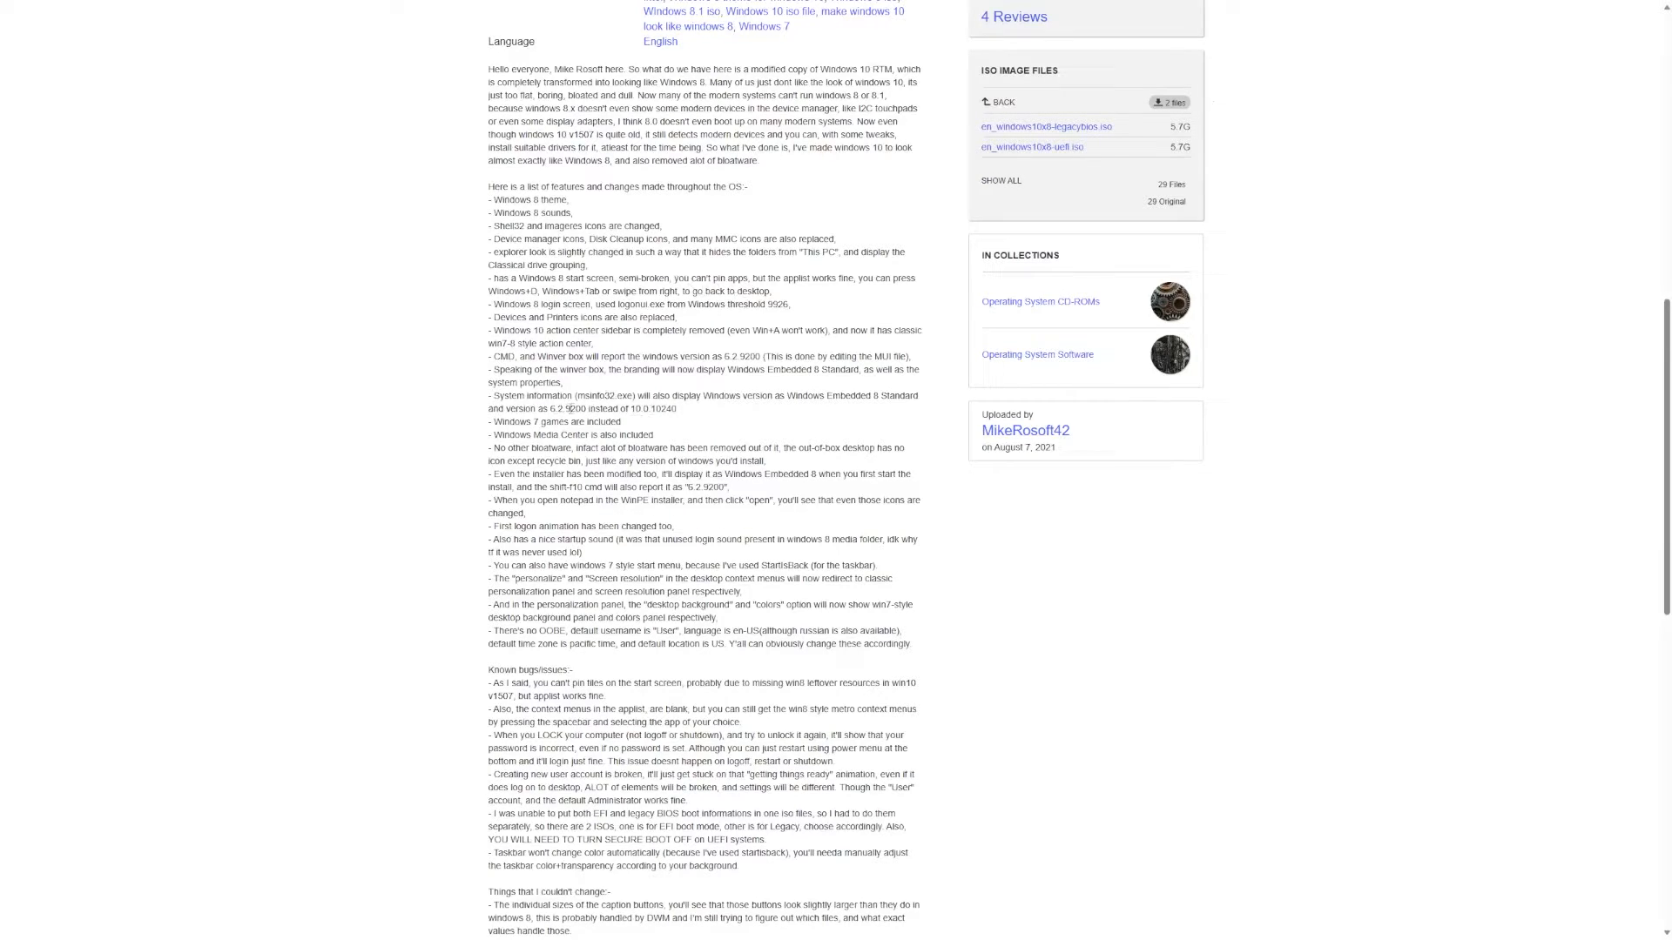
left_click_drag(501, 420, 621, 421)
scroll(626, 413, "down", 2)
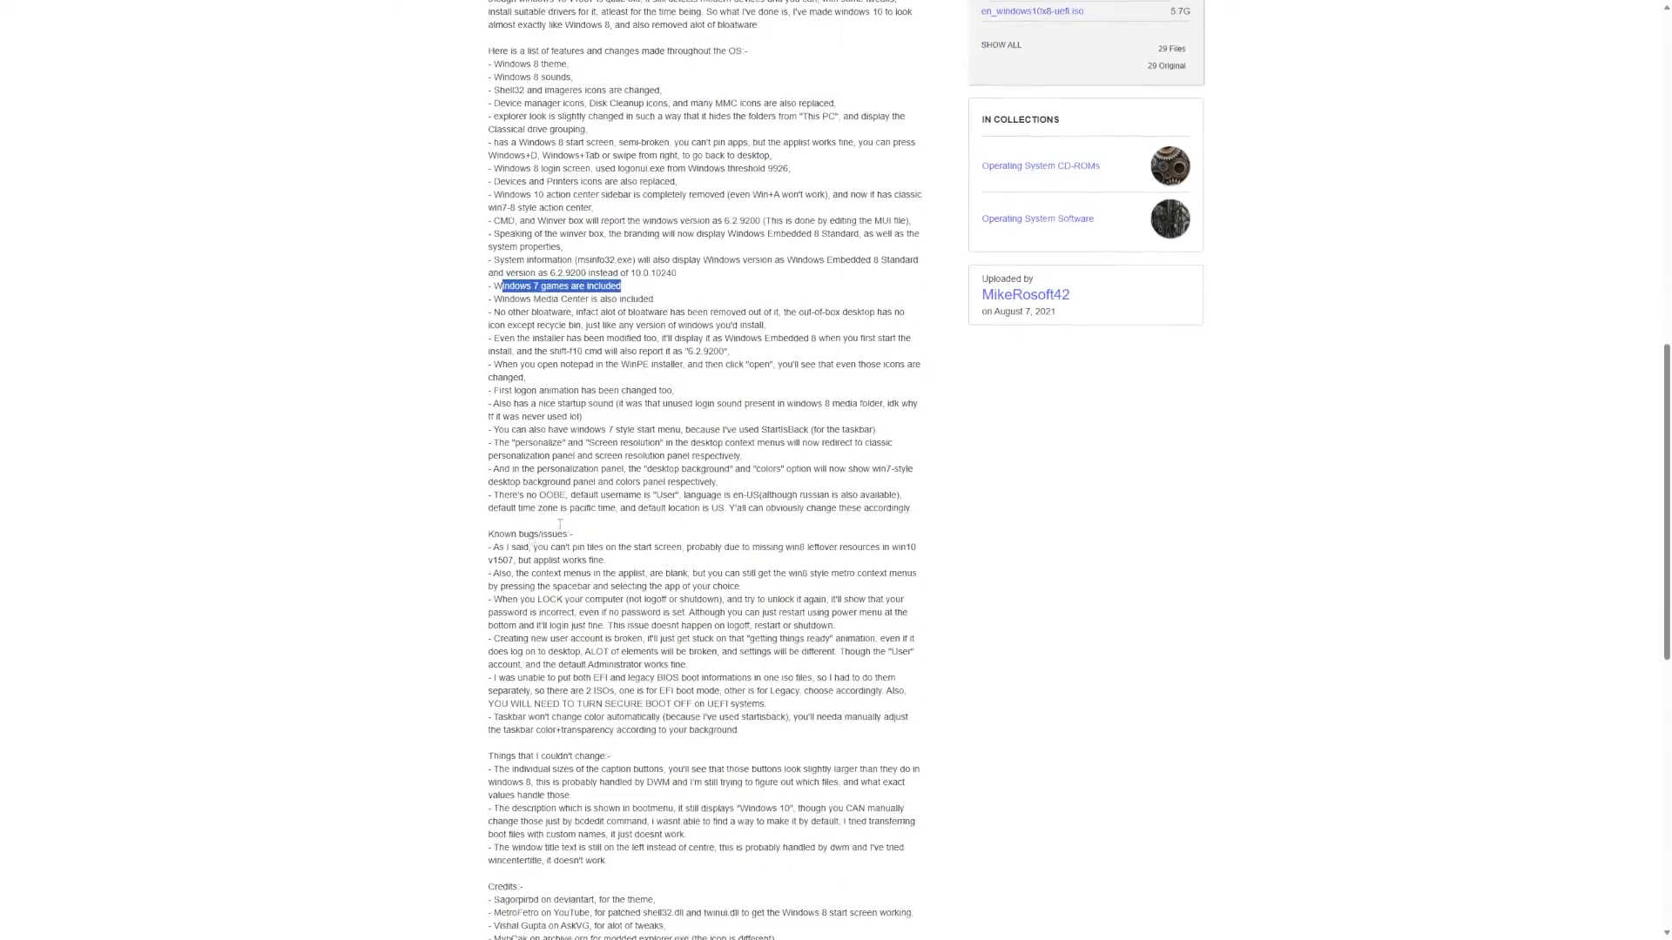
scroll(571, 225, "down", 4)
scroll(570, 224, "down", 3)
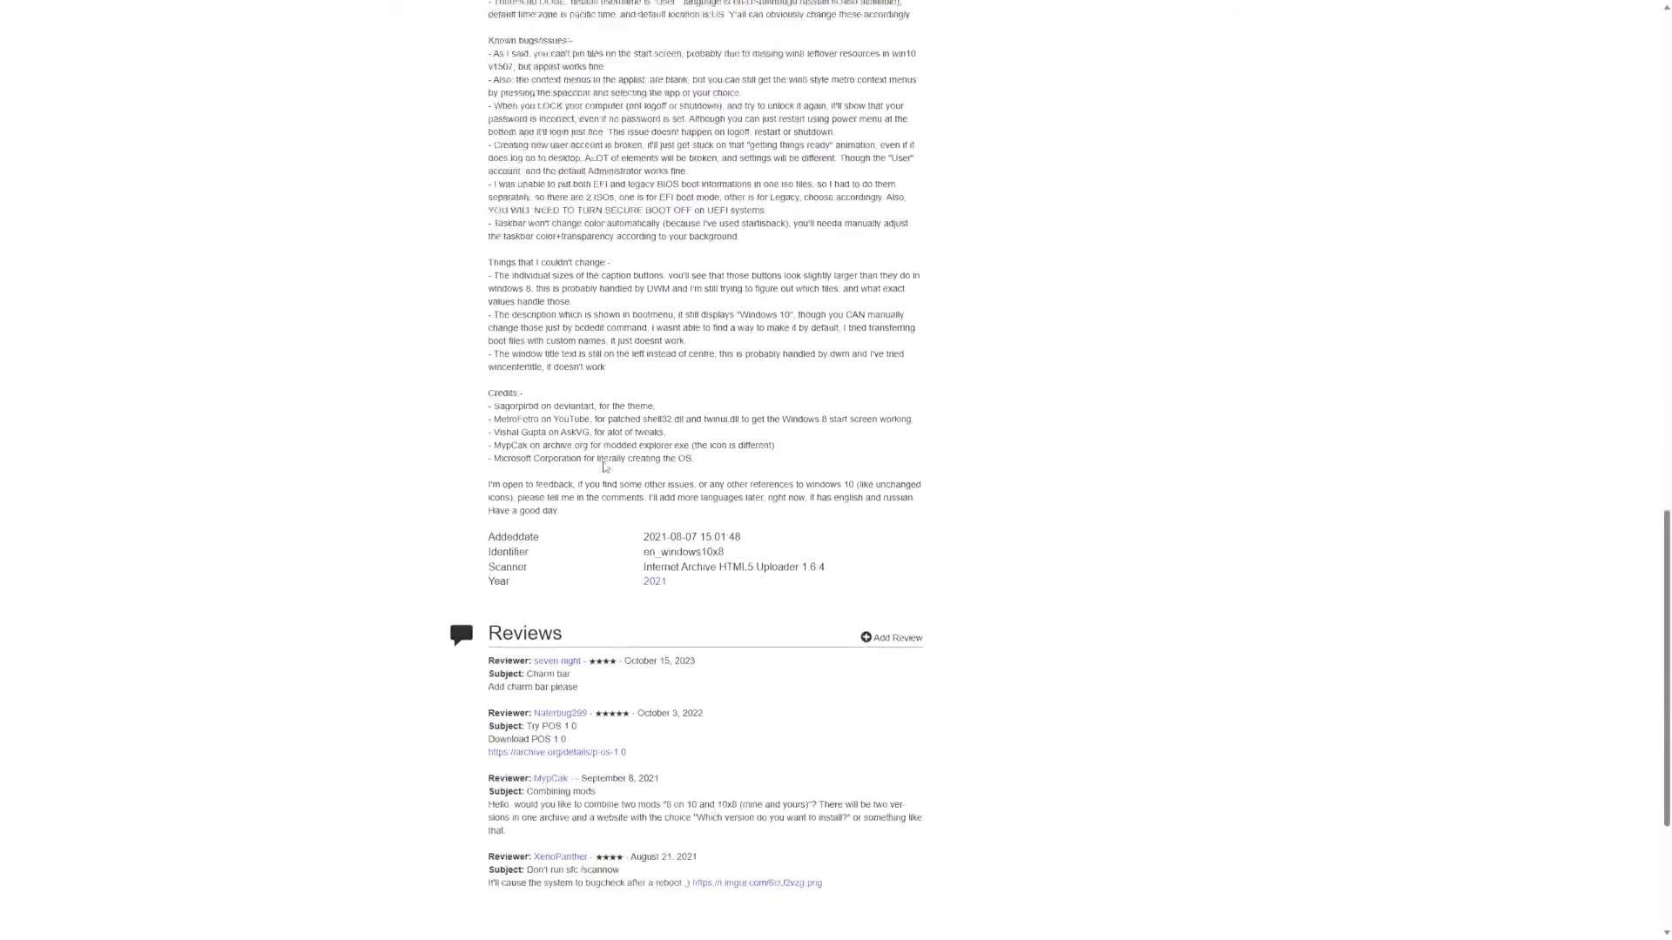
scroll(569, 226, "up", 4)
scroll(570, 226, "up", 4)
Step: Highlight the description's change list and the Windows 10 version number, then clear the selections
left_click_drag(569, 225, 627, 650)
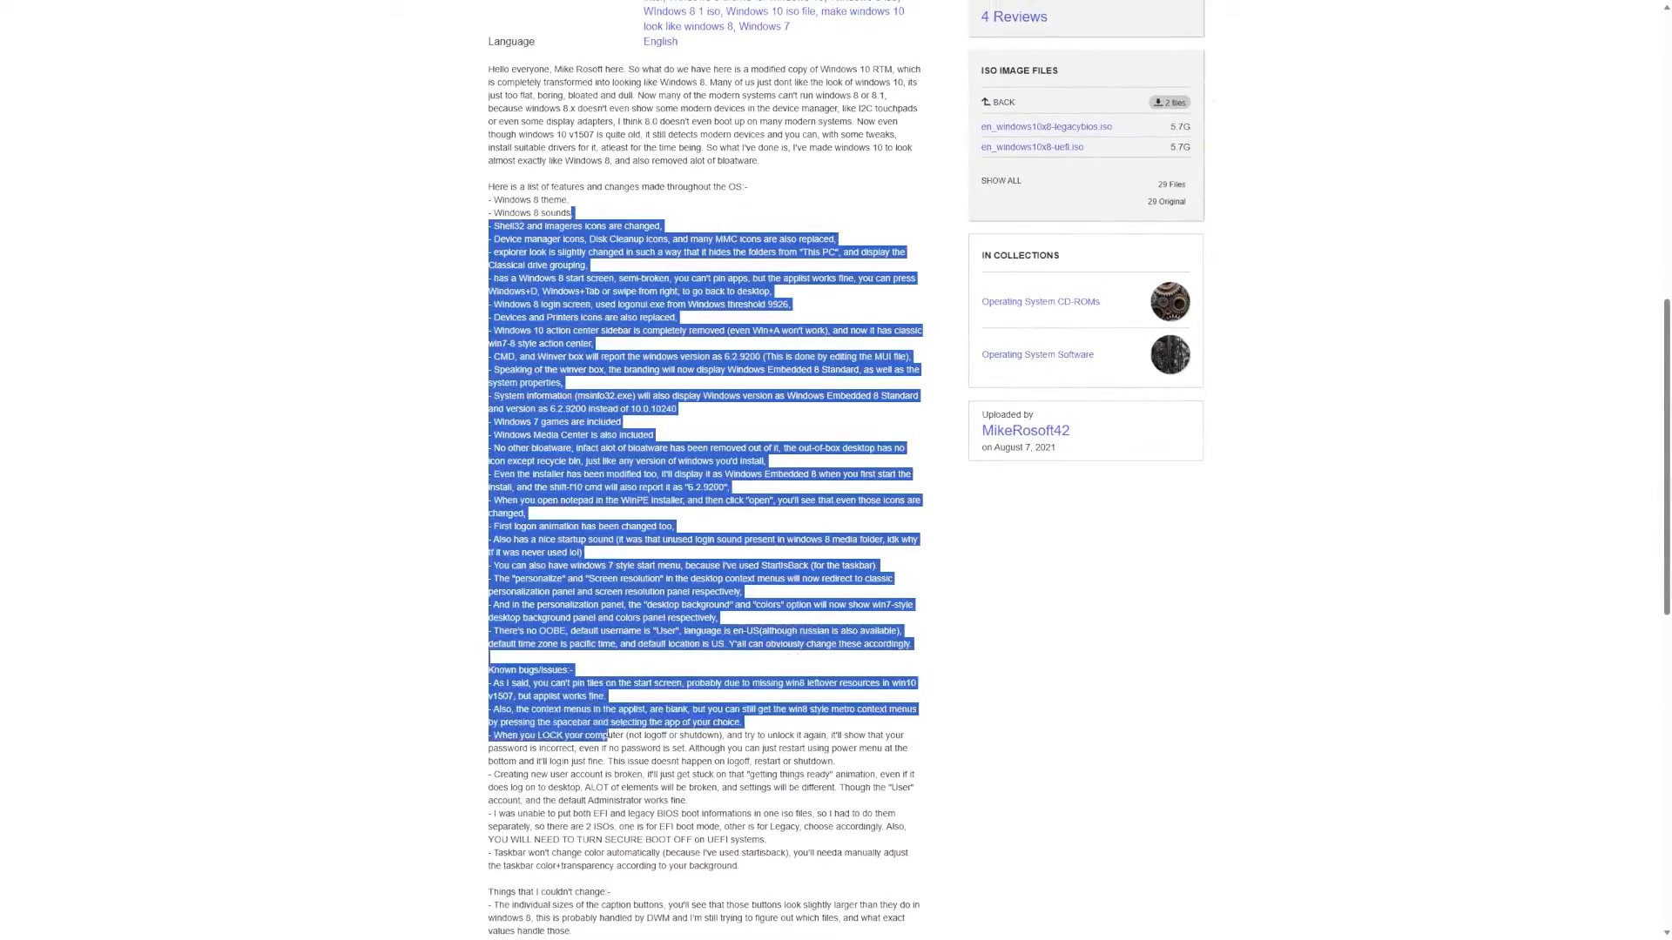
left_click(627, 651)
scroll(627, 561, "up", 6)
scroll(627, 562, "down", 4)
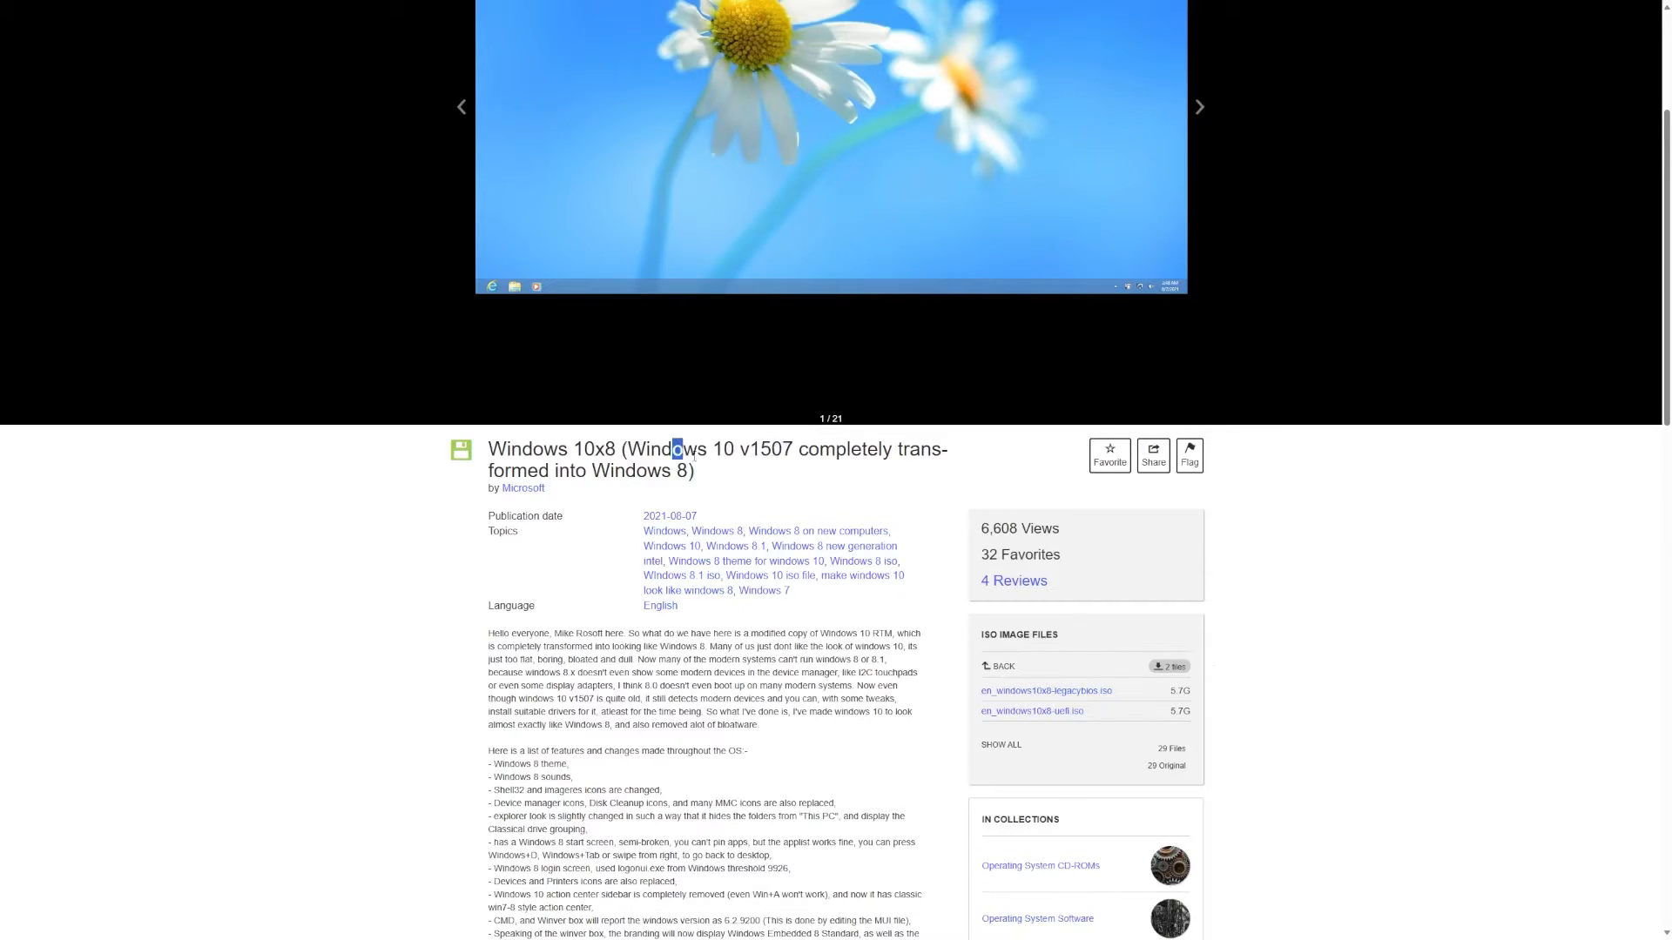
left_click_drag(673, 450, 793, 449)
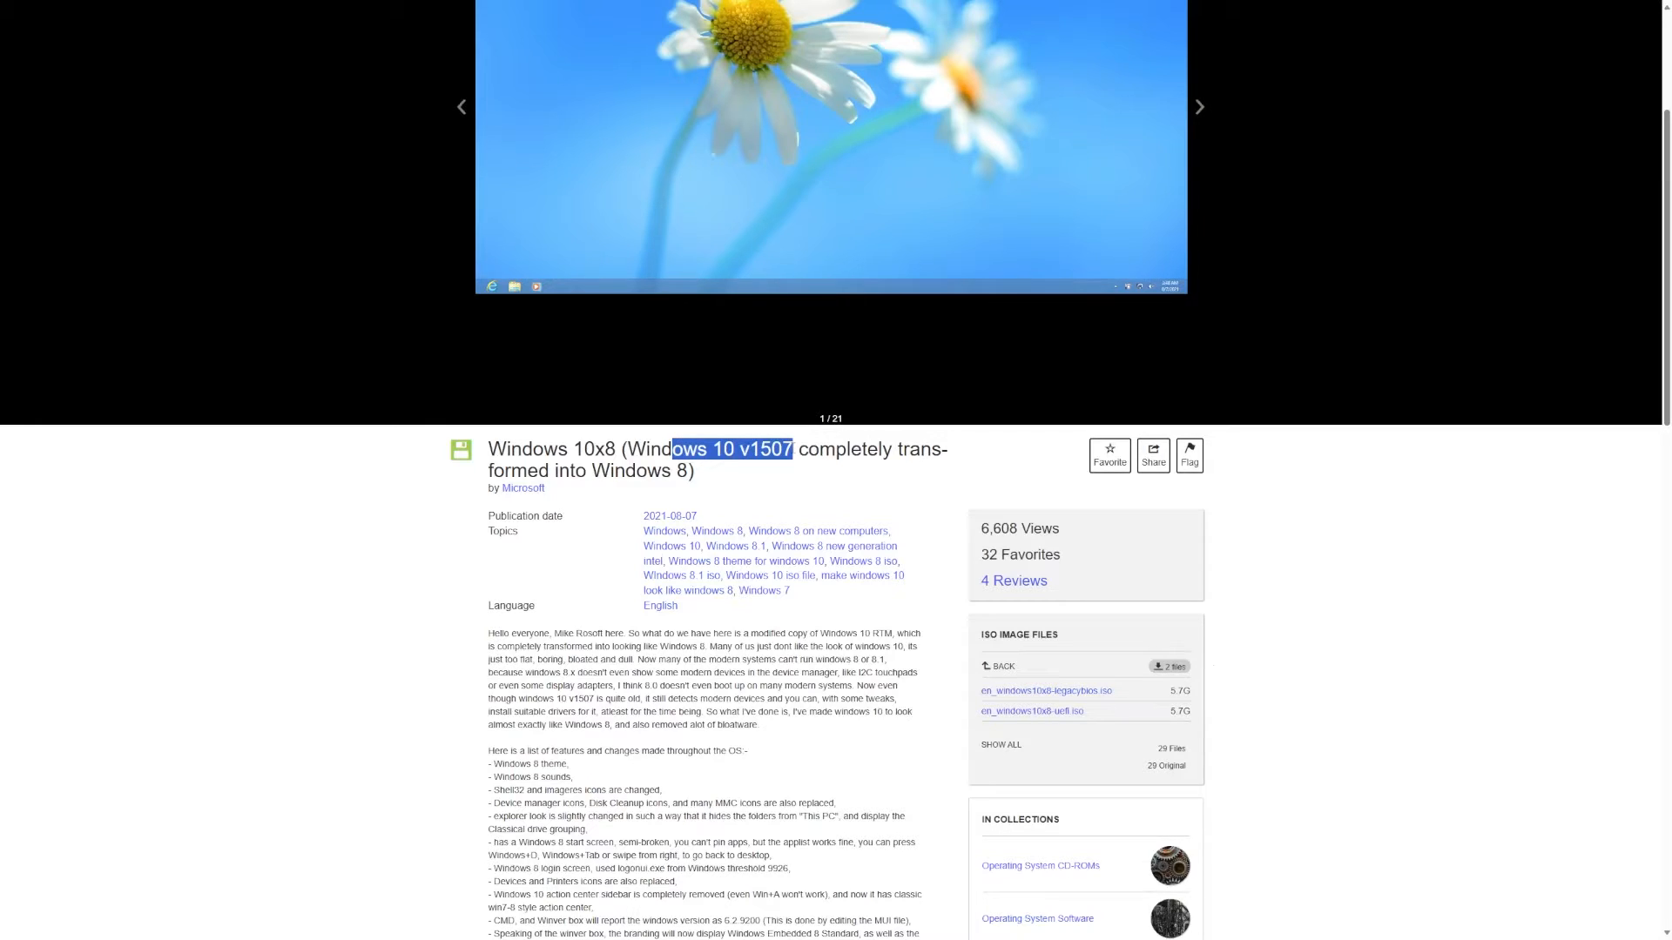
left_click(784, 449)
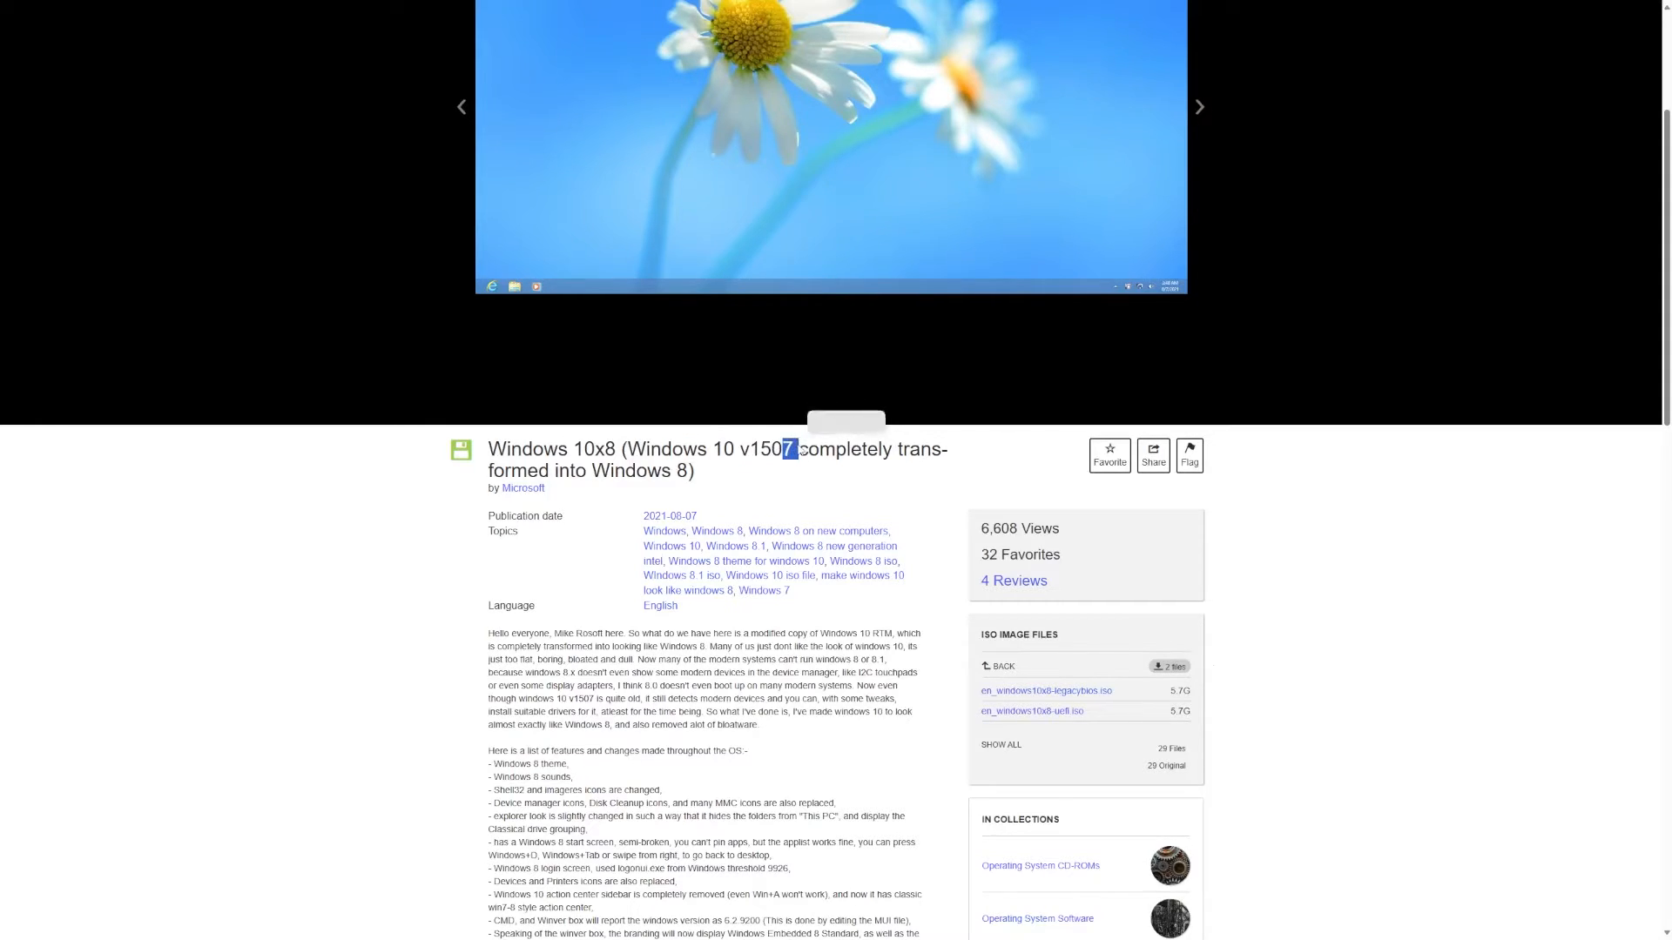
left_click_drag(774, 450, 752, 449)
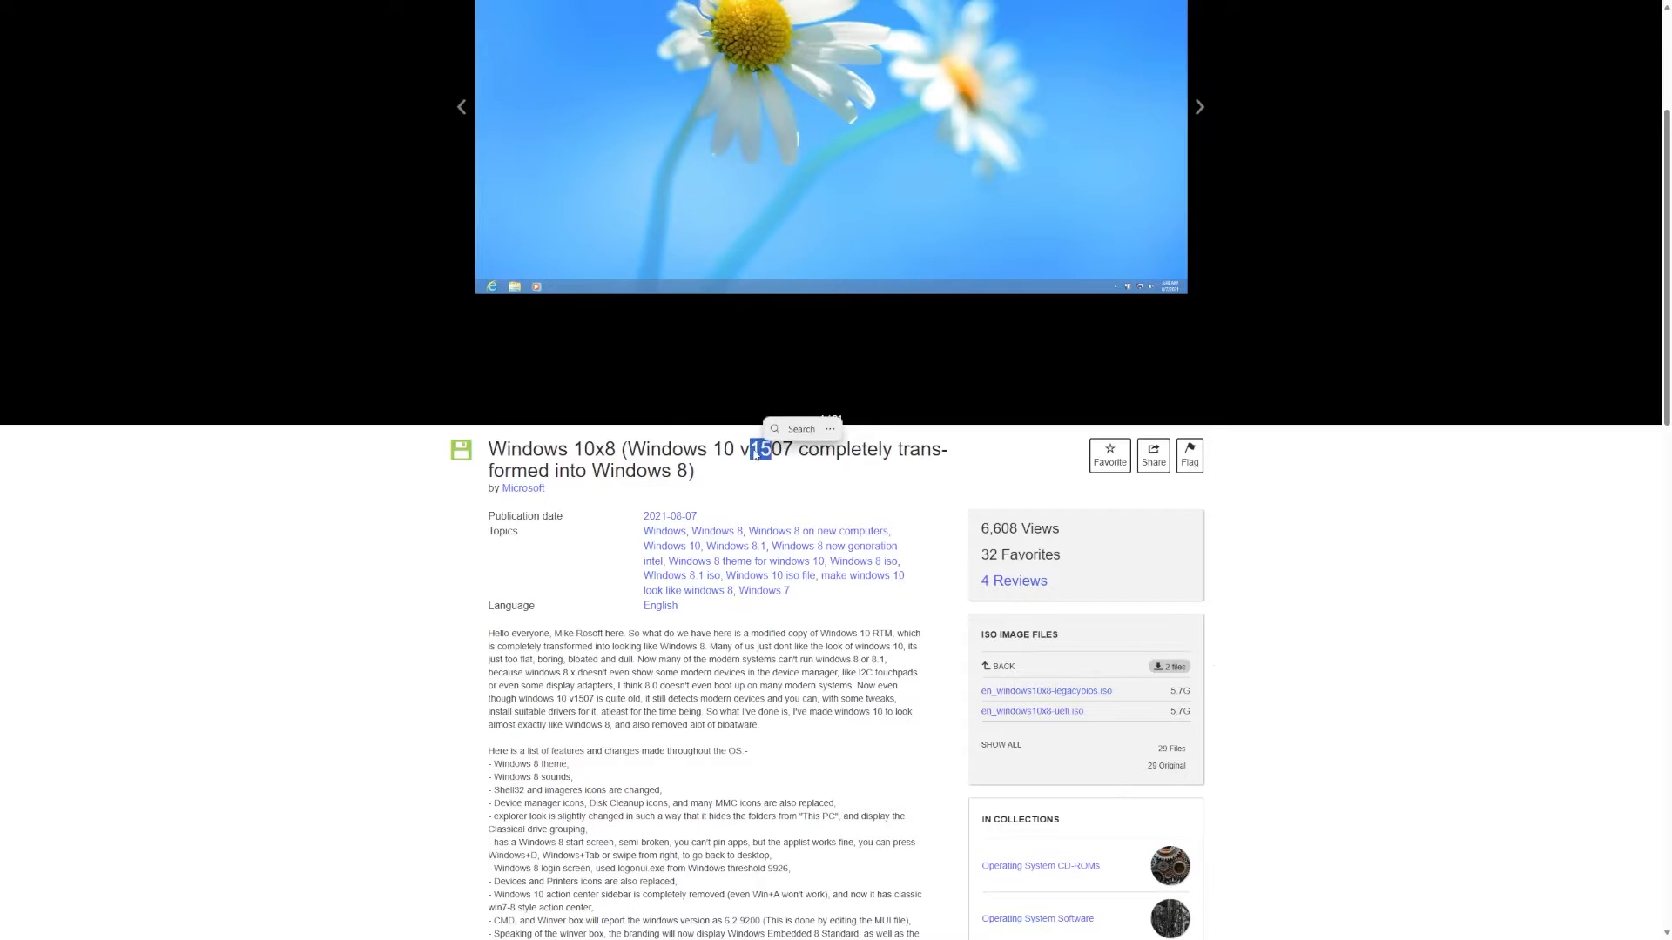
left_click(784, 451)
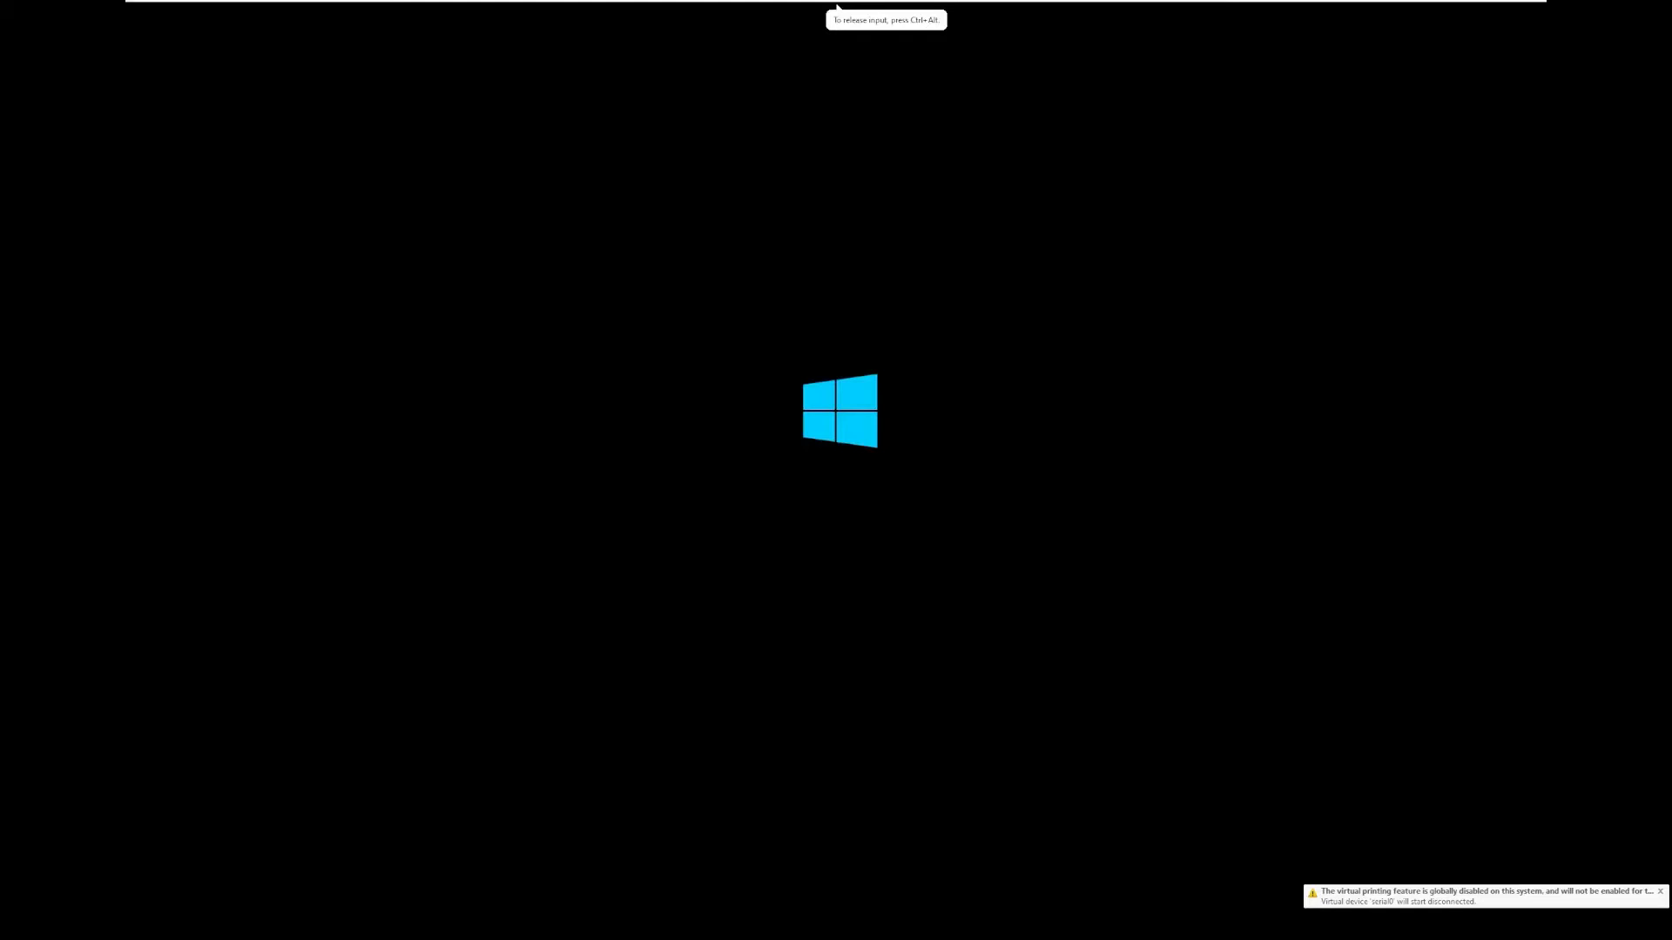
Step: Continue the VM boot past the prompt and hand keyboard and mouse control to the guest
key("ctrl+alt")
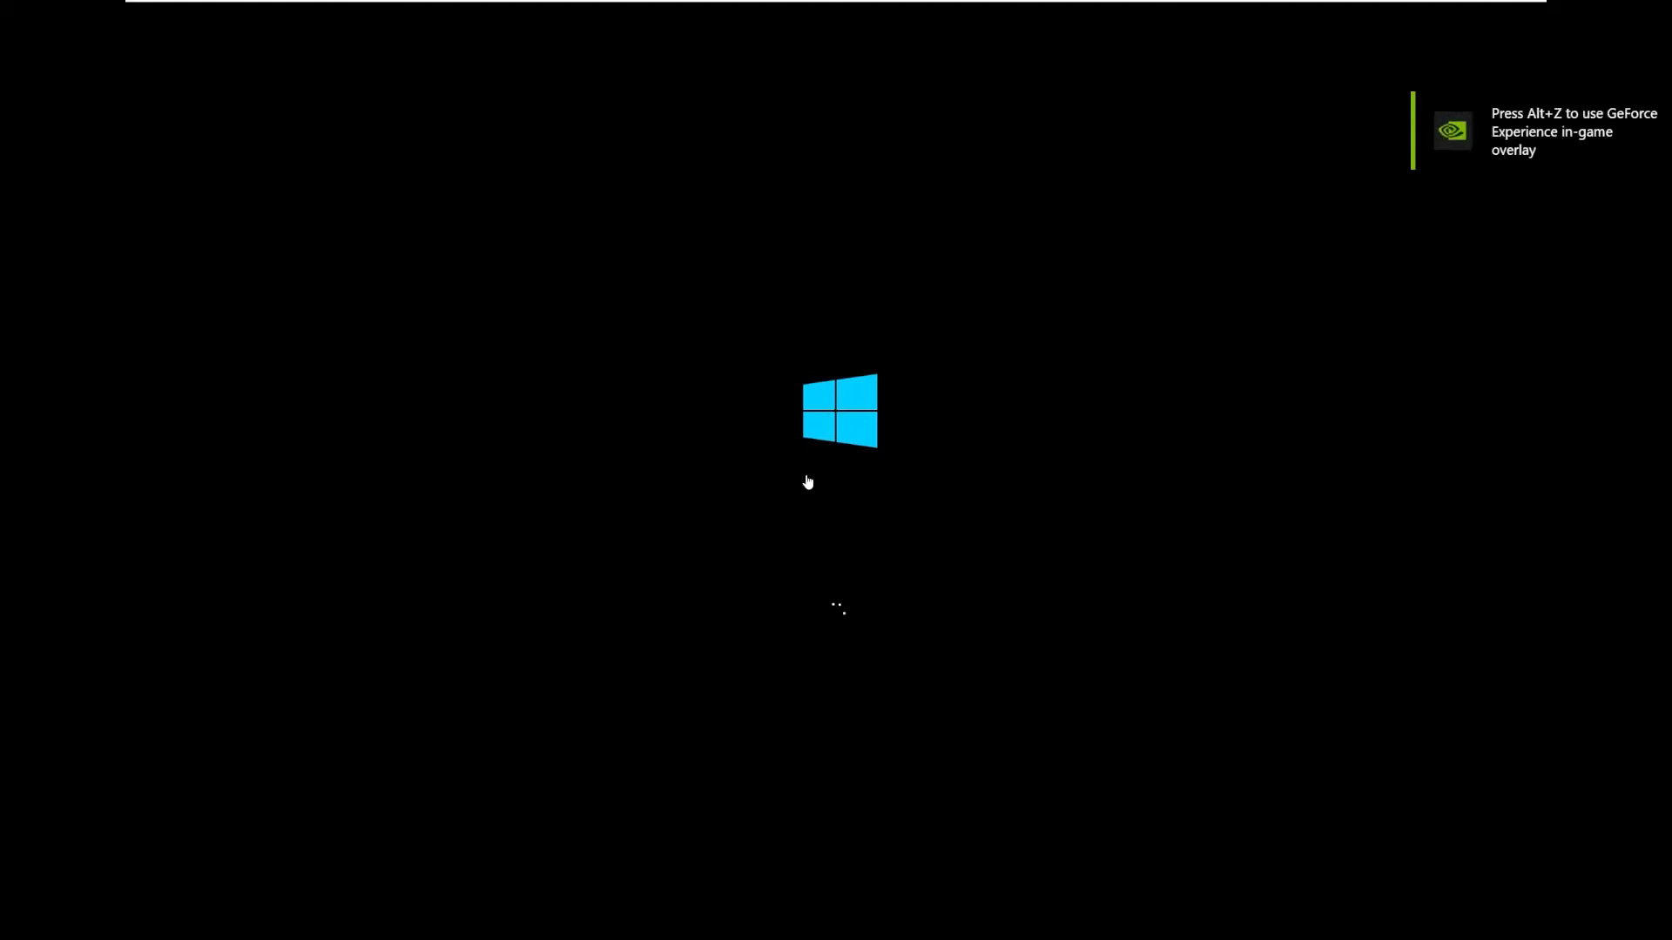
left_click(808, 483)
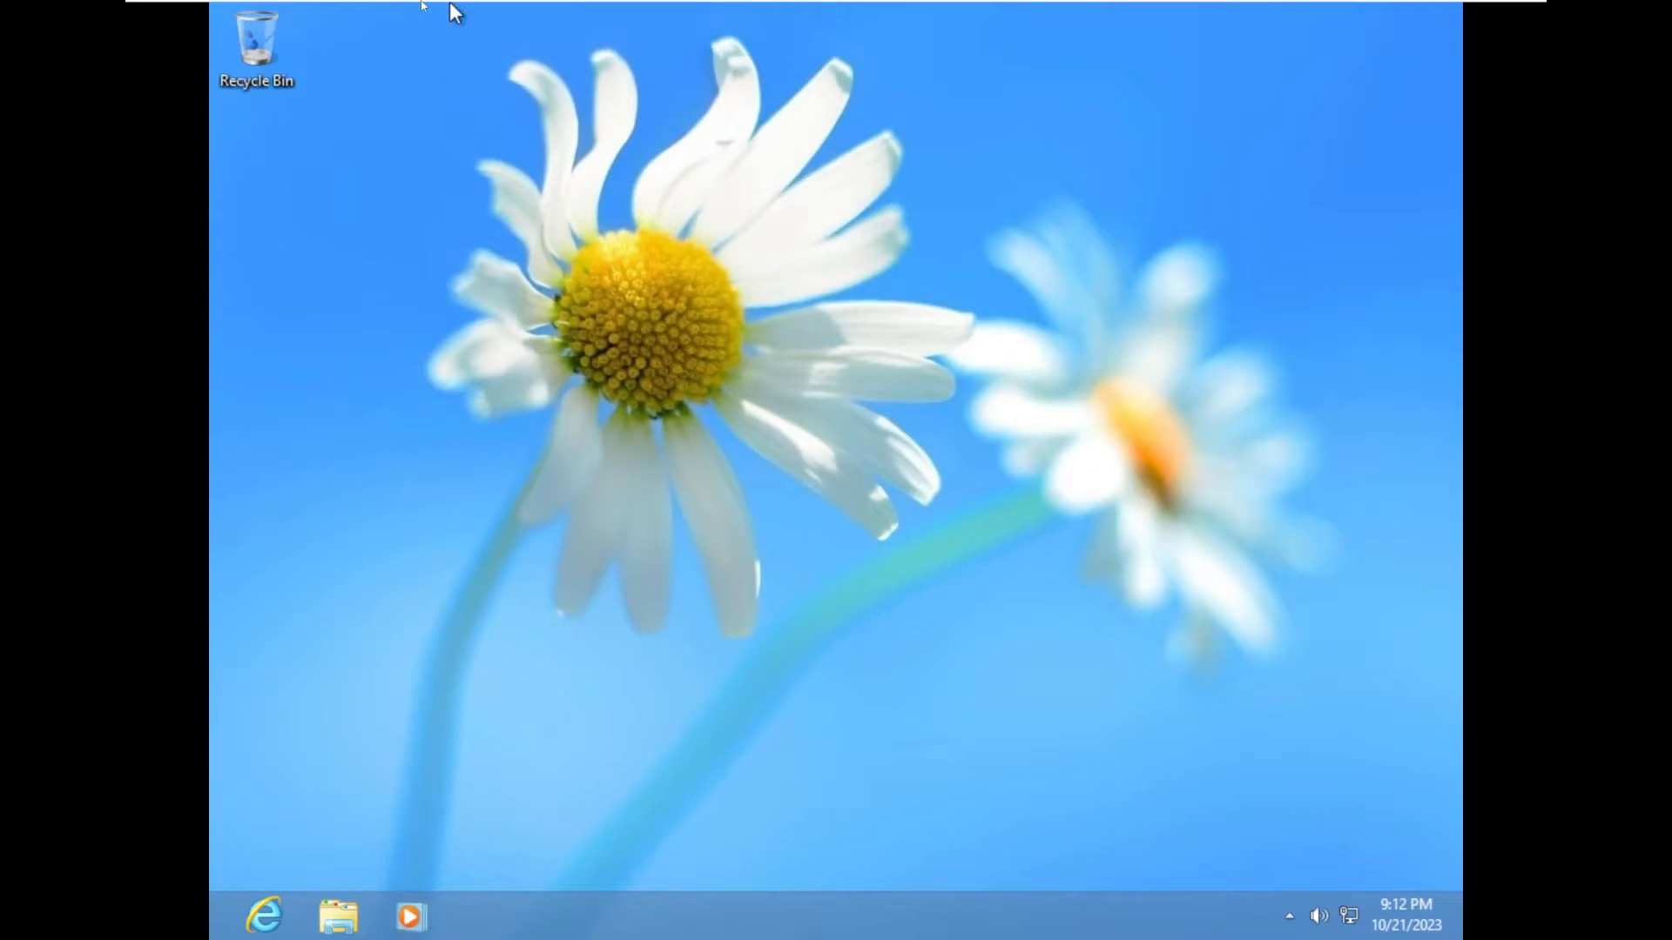
Step: Start VMware Tools installation from the VM menu and run the mounted Tools disc in the guest with UAC approval
left_click(244, 8)
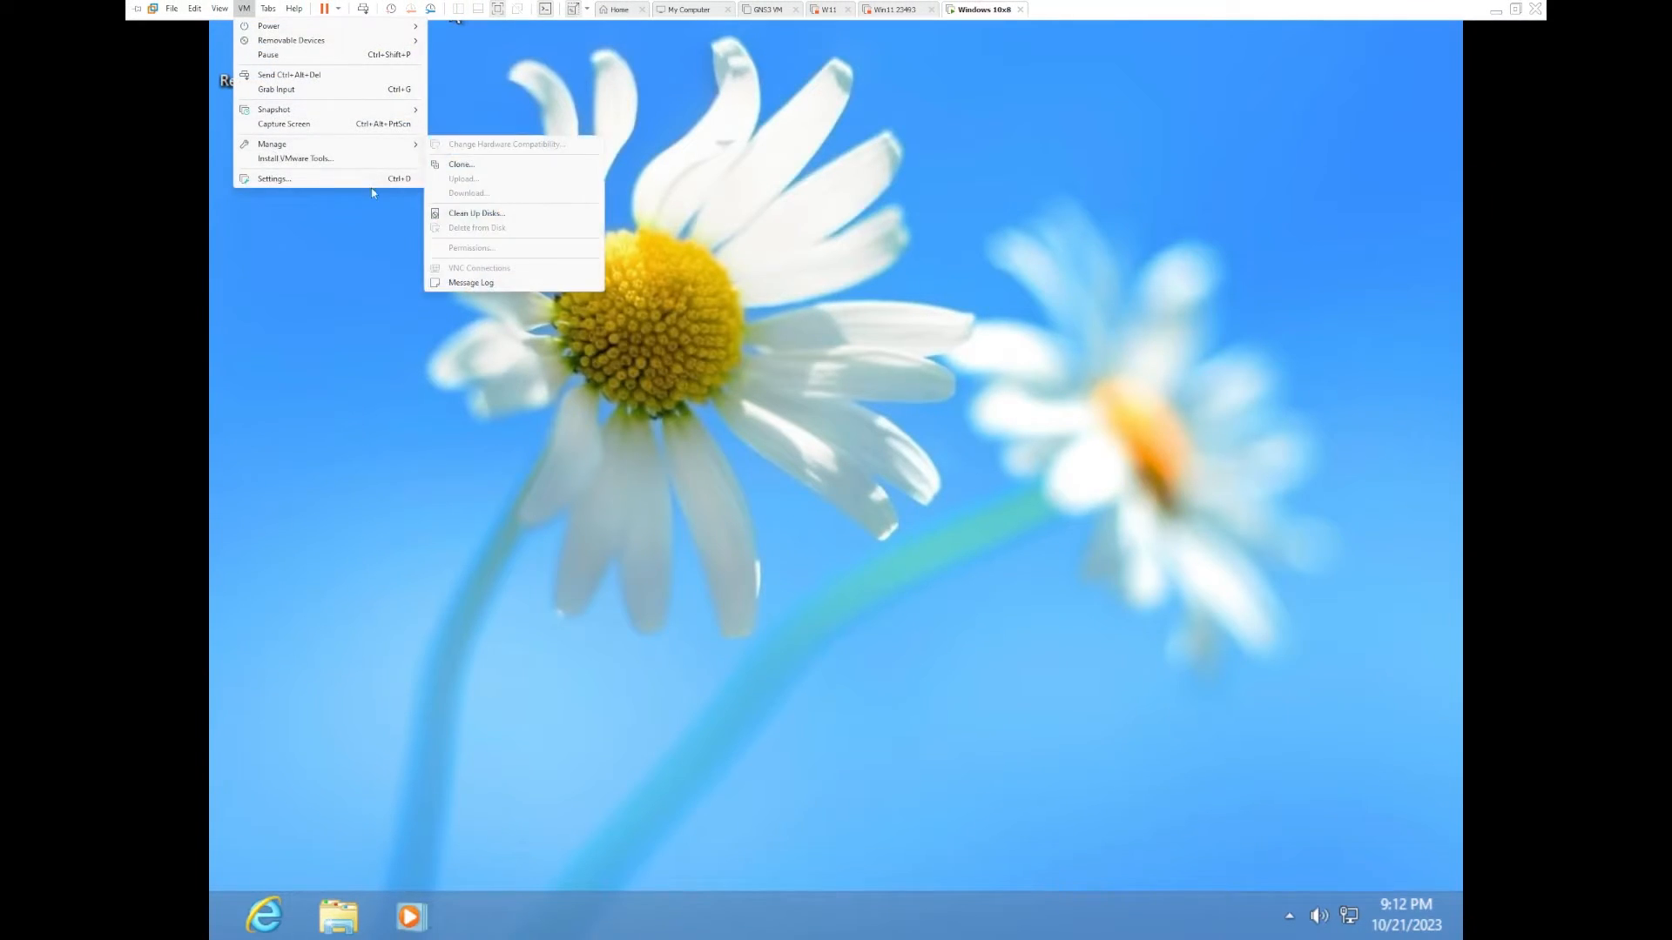
left_click(333, 159)
left_click(862, 514)
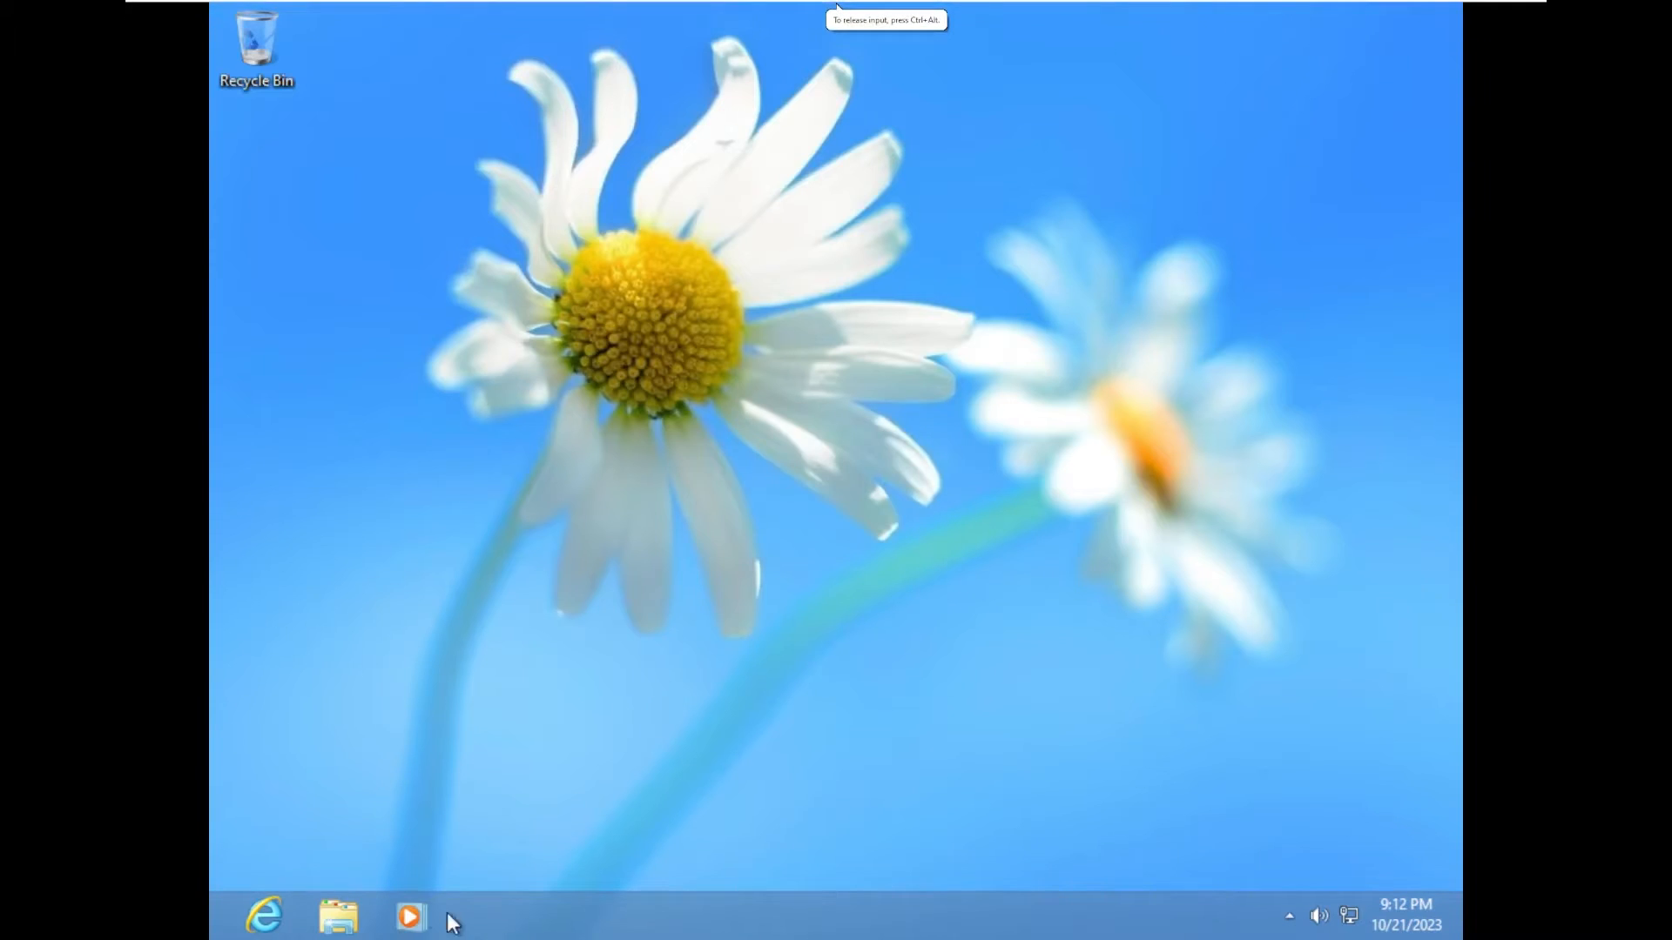
left_click(343, 916)
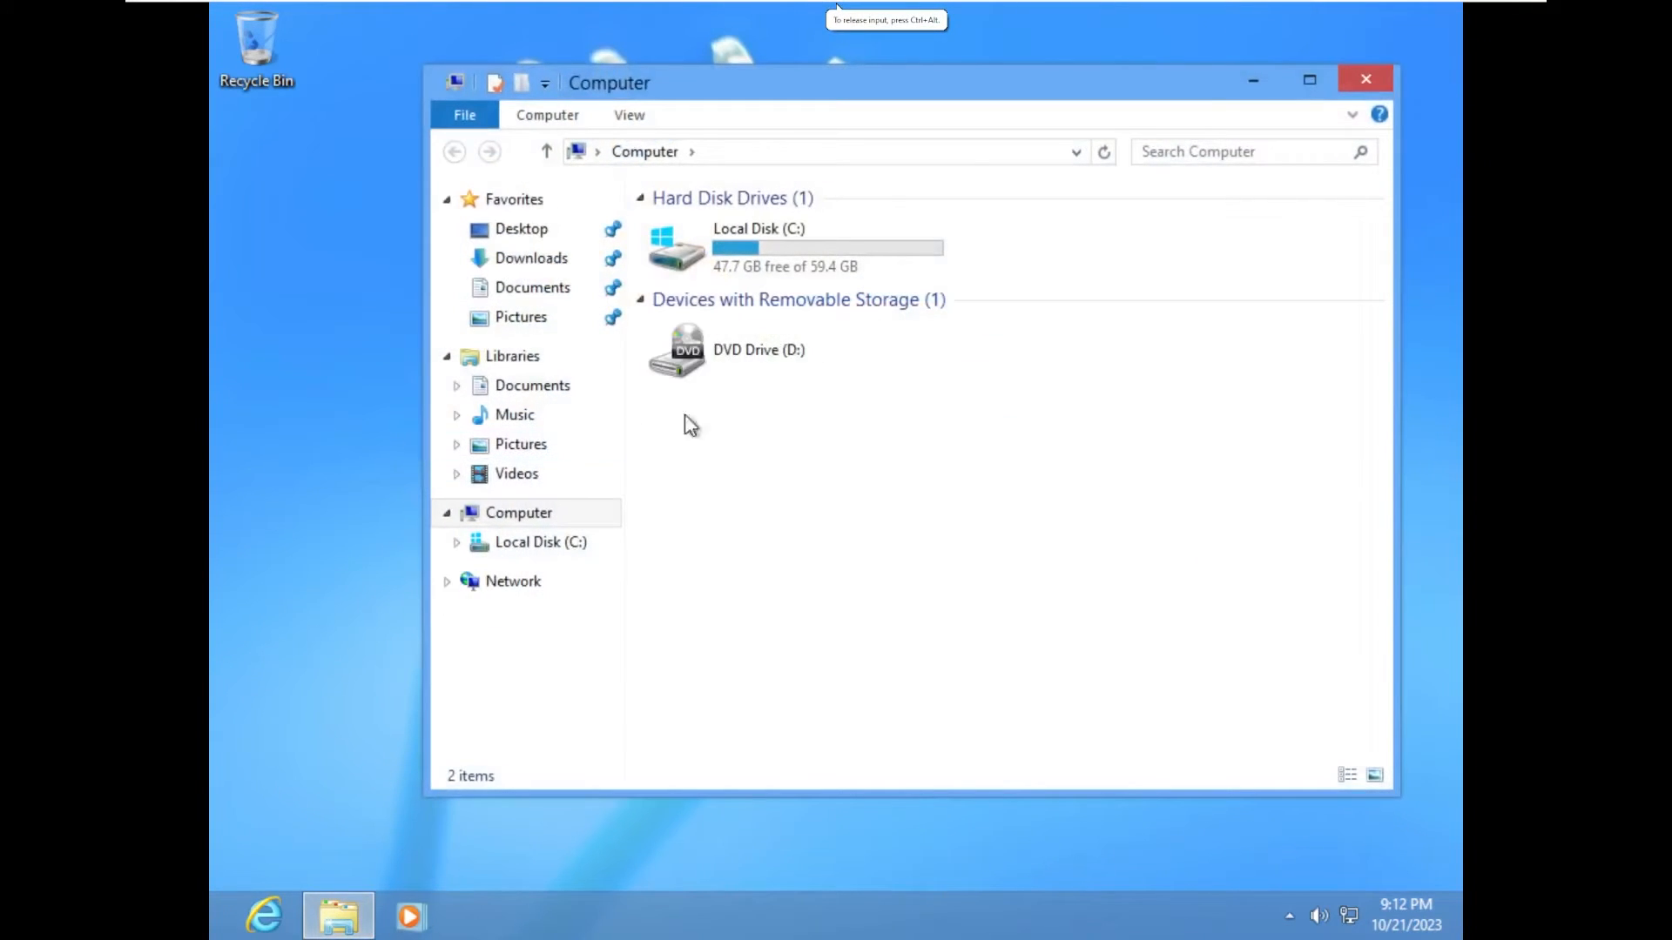
left_click(1309, 79)
double_click(614, 294)
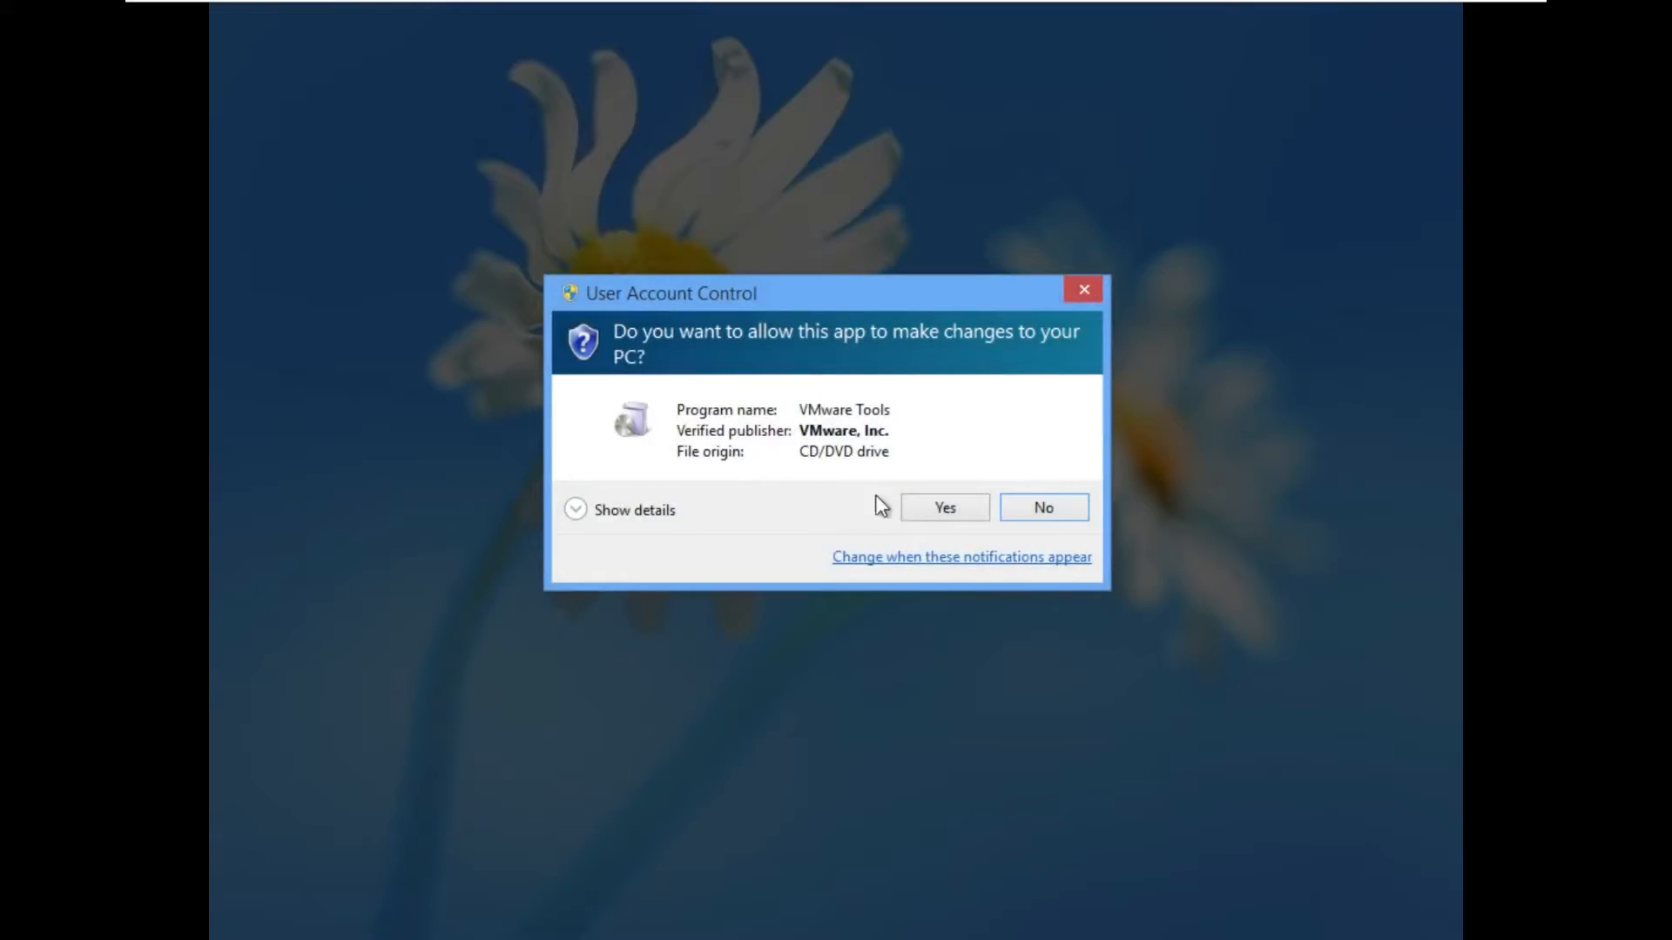
left_click(930, 505)
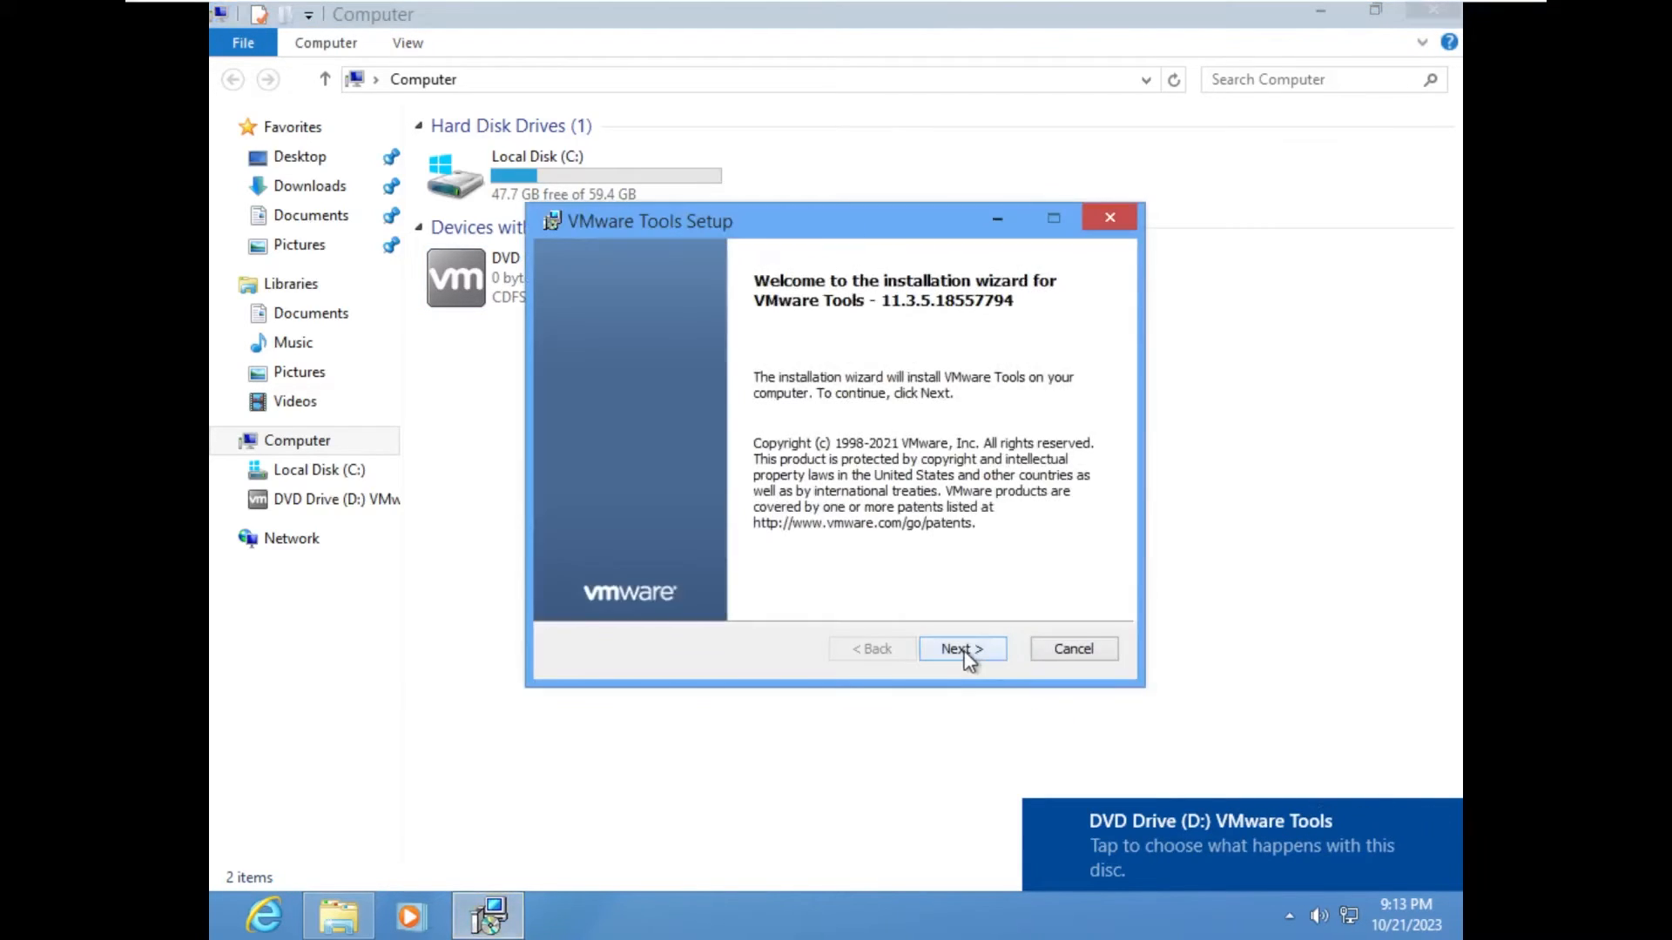
Step: Complete the VMware Tools setup wizard and decline the immediate restart
left_click(965, 647)
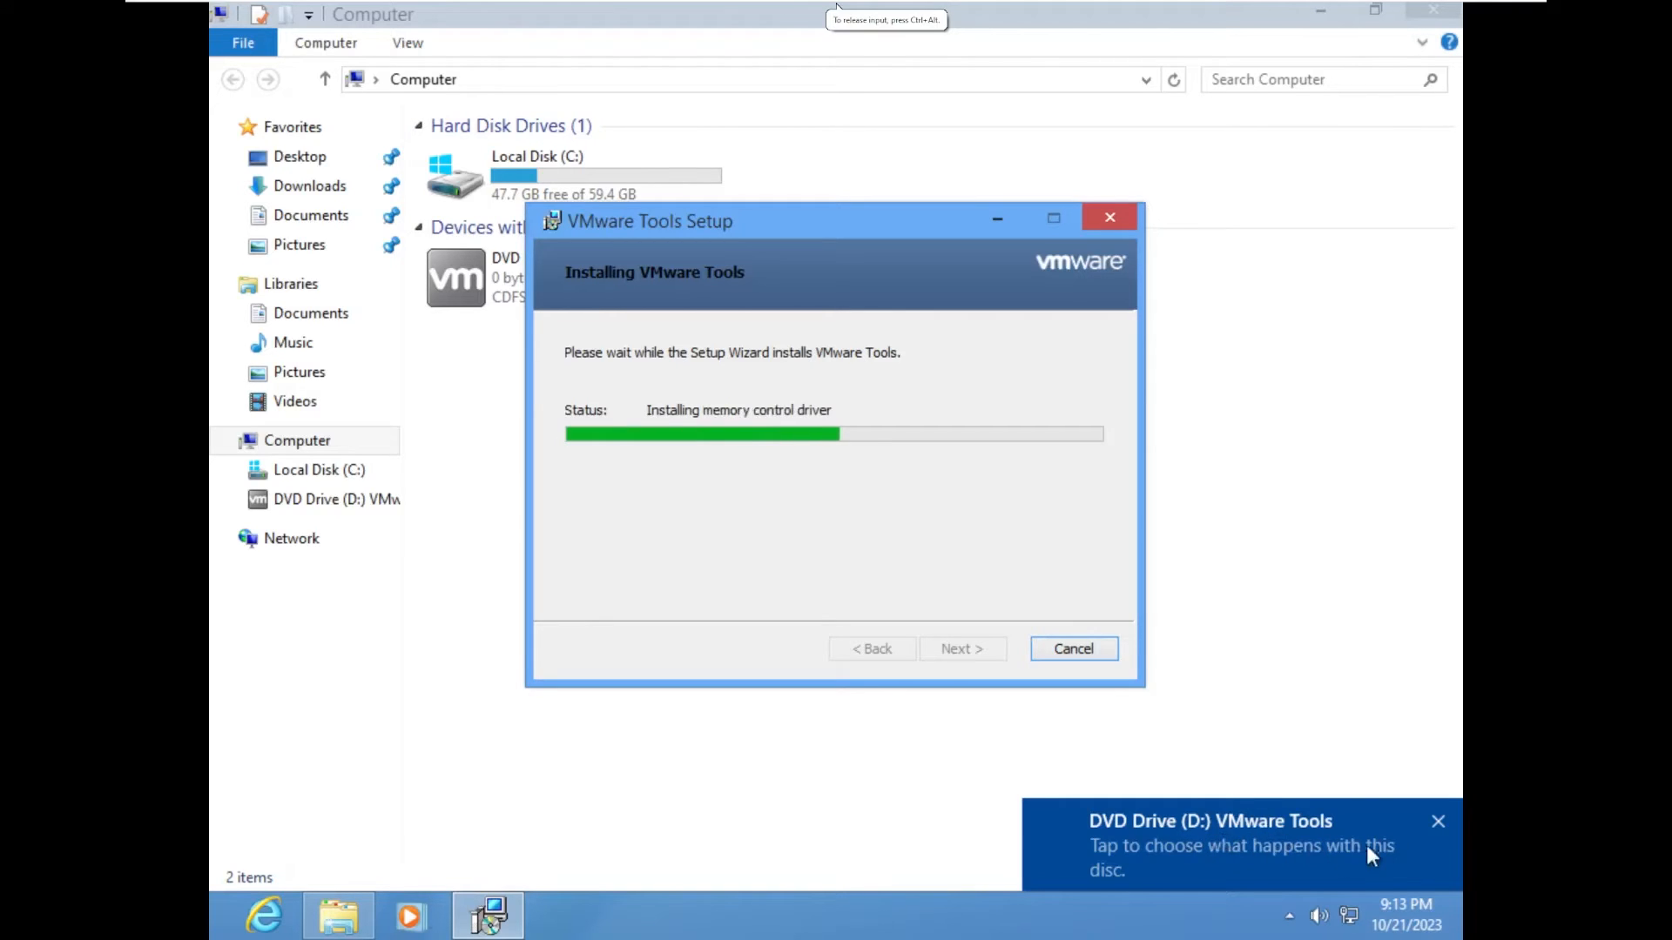
left_click(1438, 823)
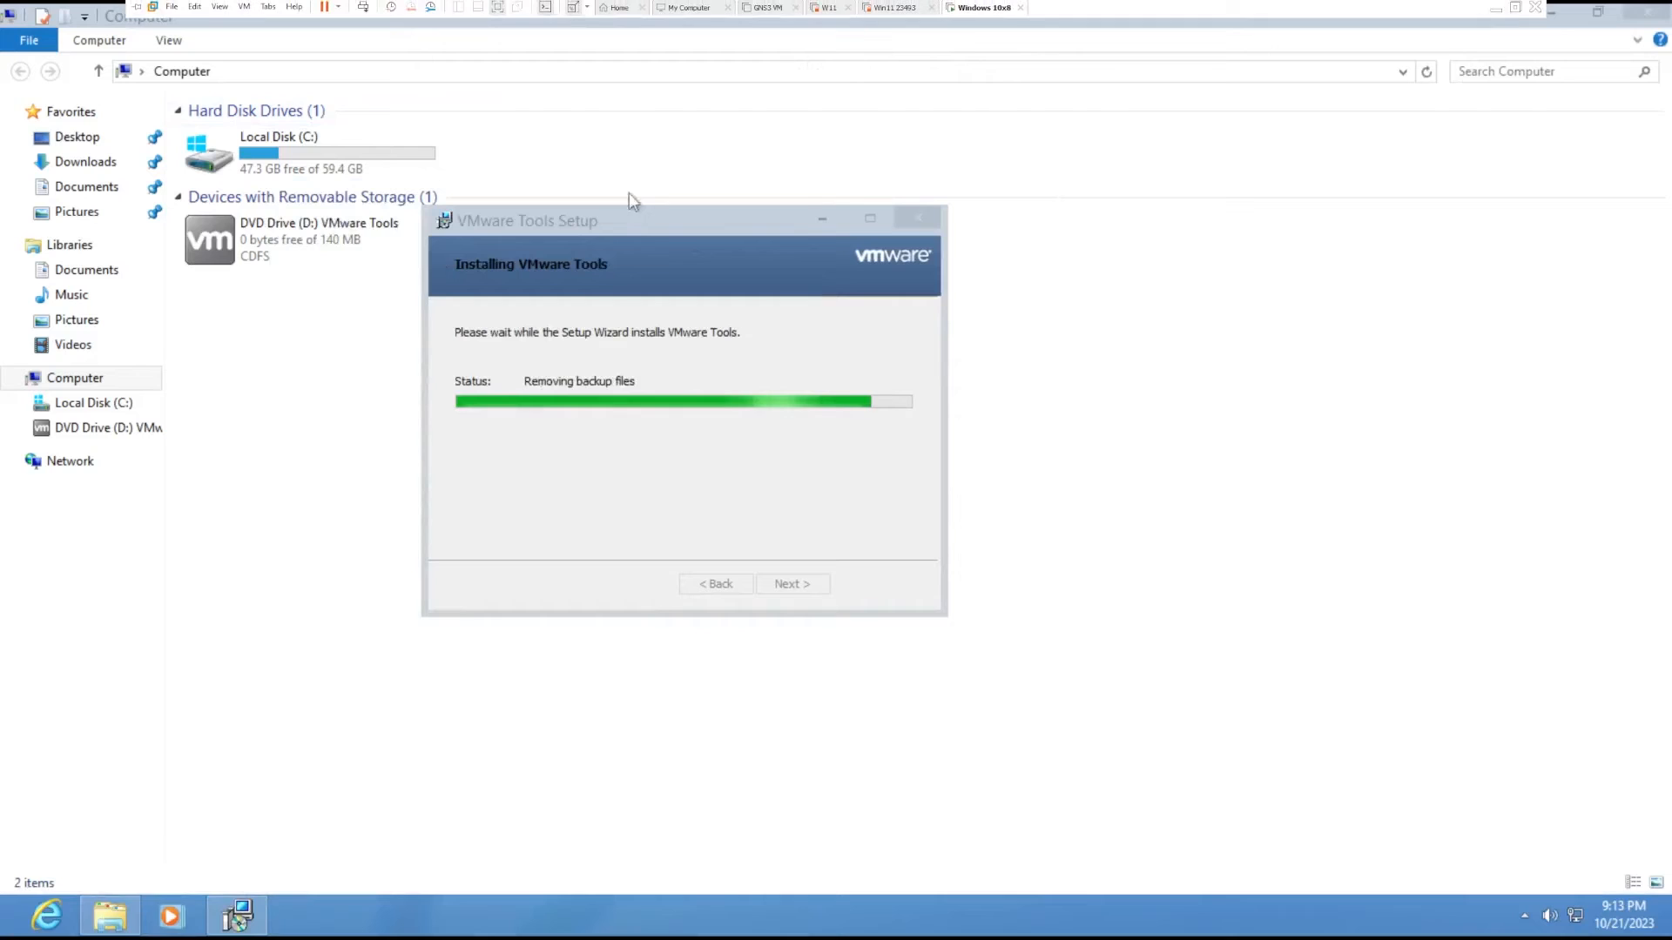
left_click(822, 520)
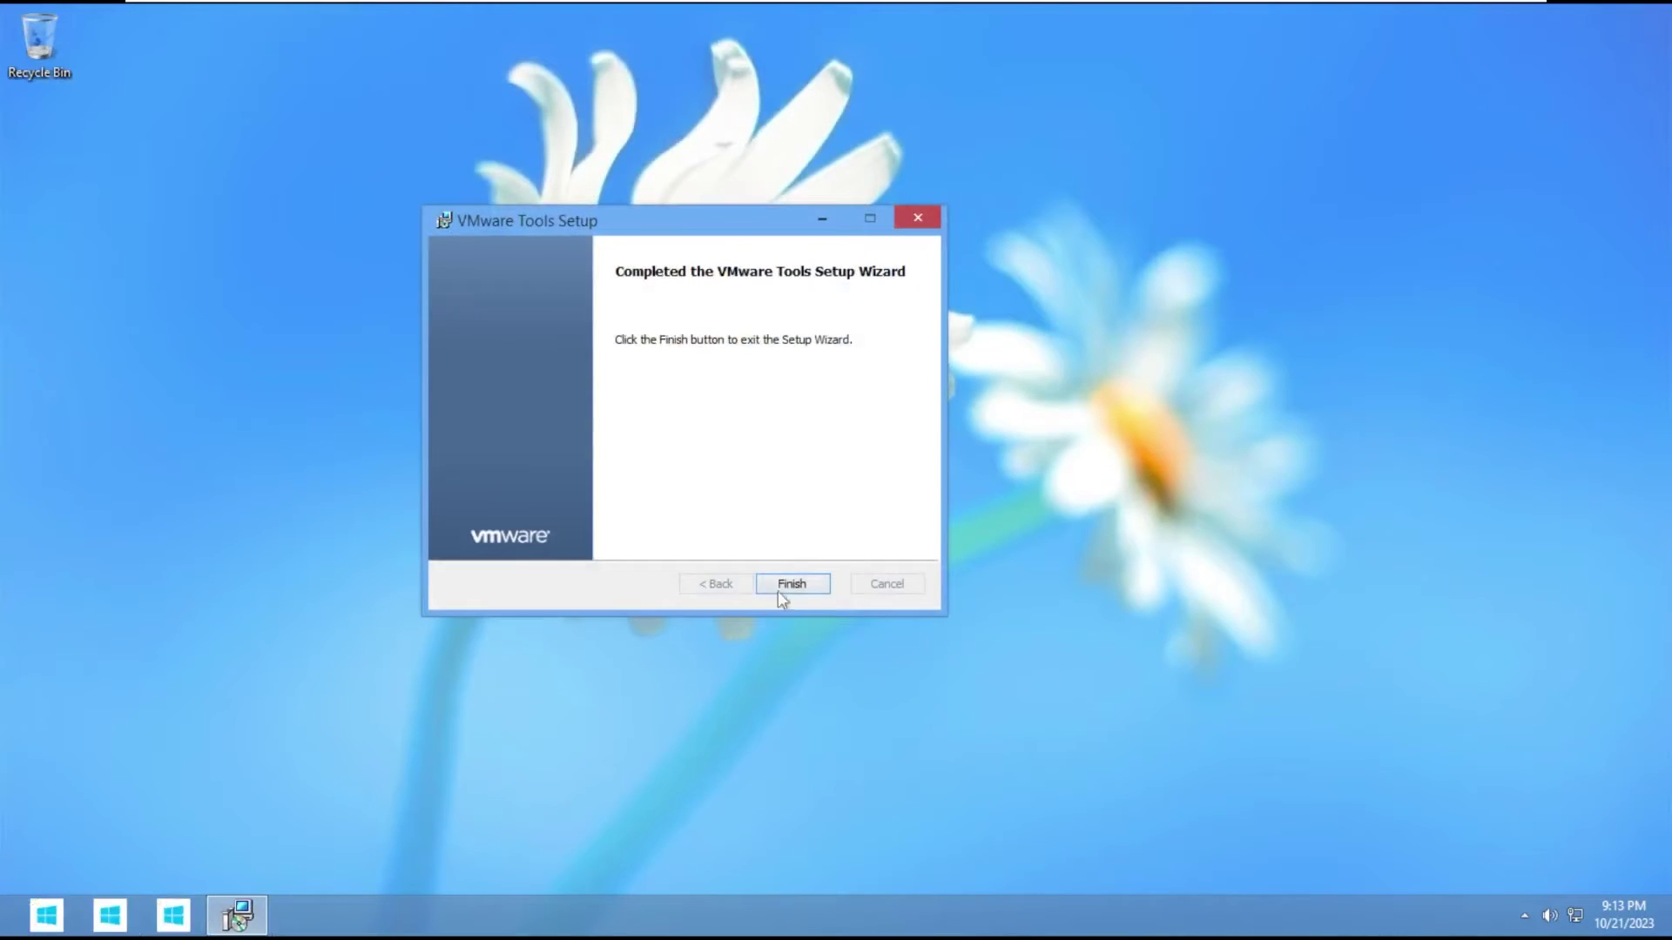
left_click(780, 596)
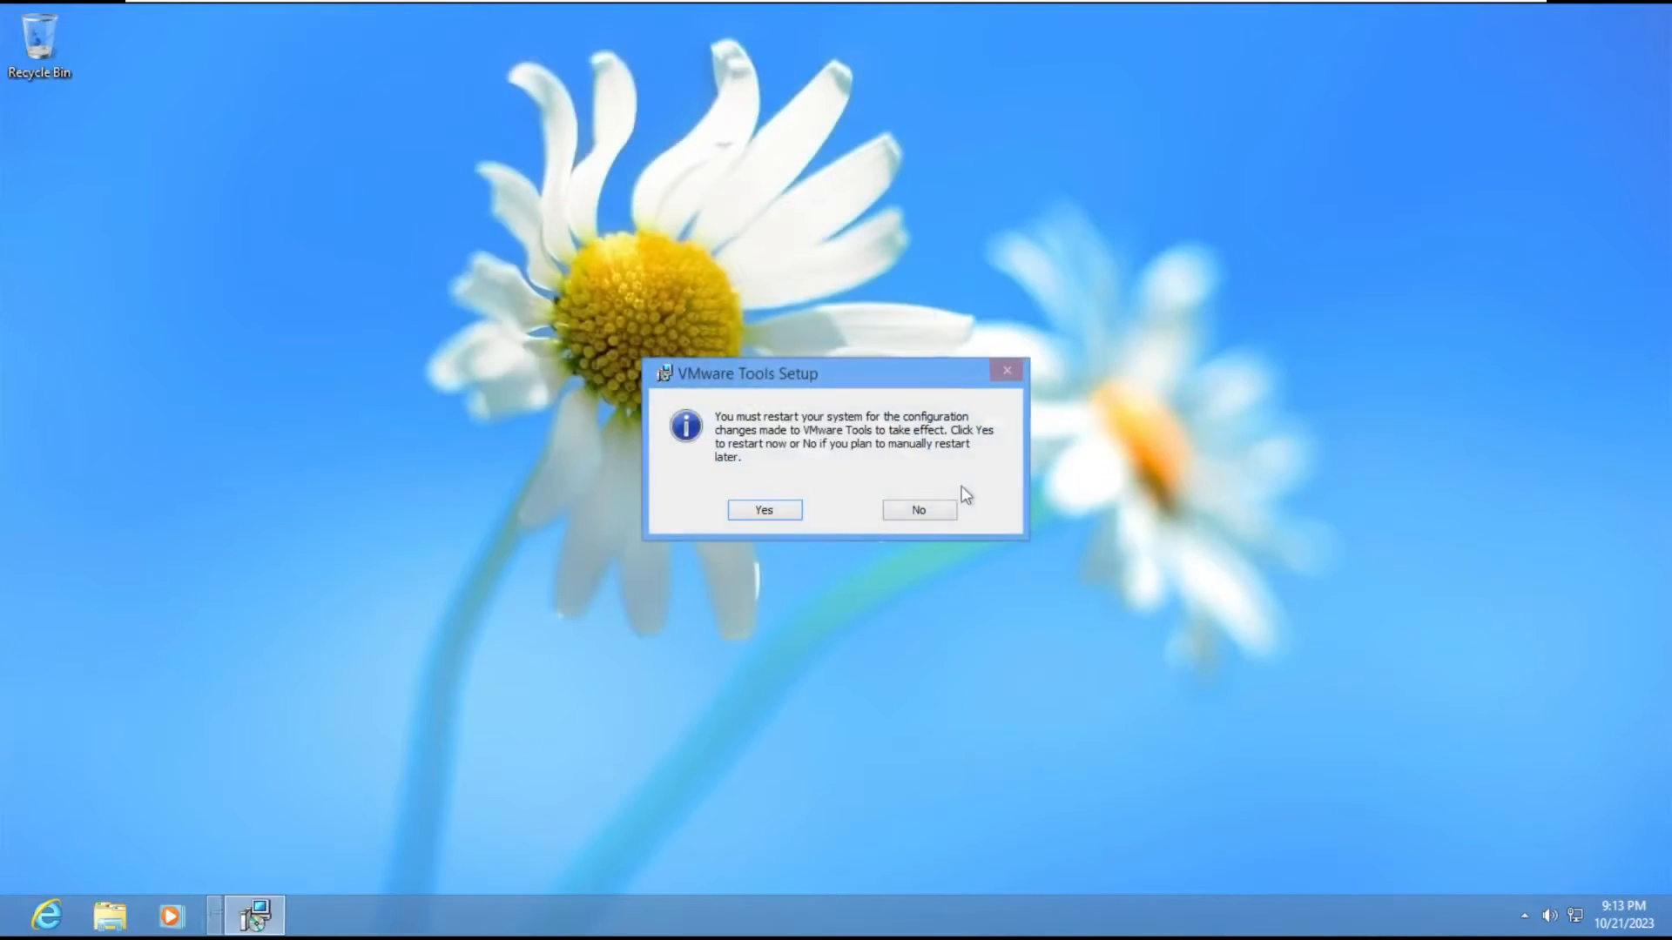
left_click(919, 508)
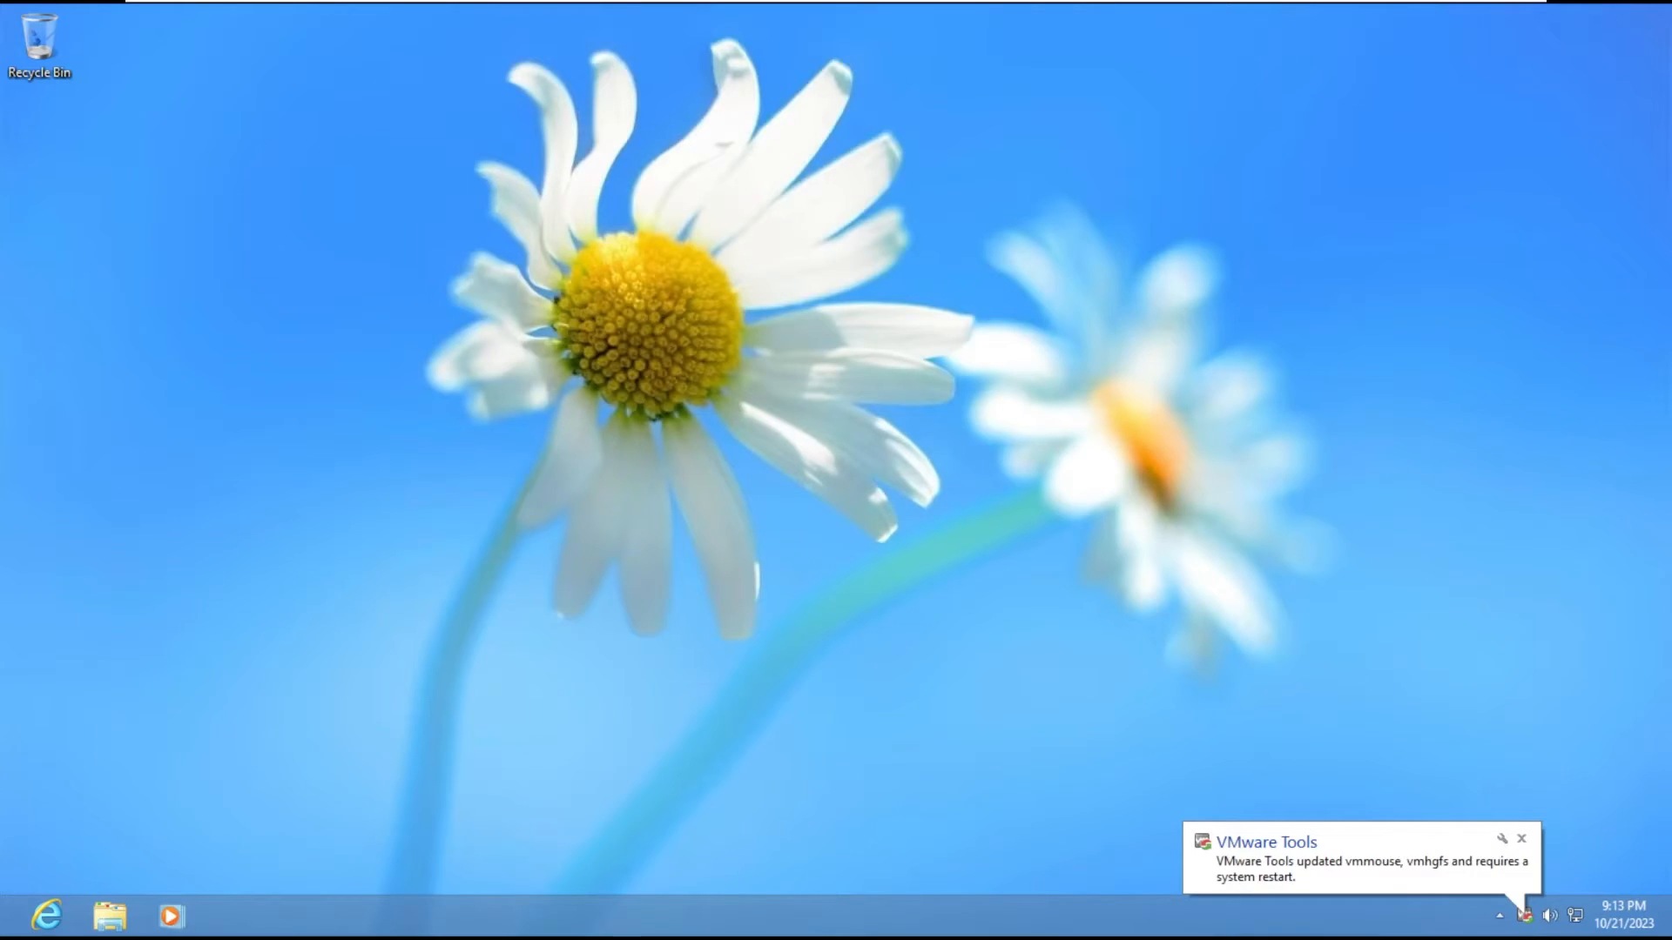
Step: Toggle between the Start screen and the all-apps list, then bring up File Explorer on Computer with Win+E
left_click(9, 927)
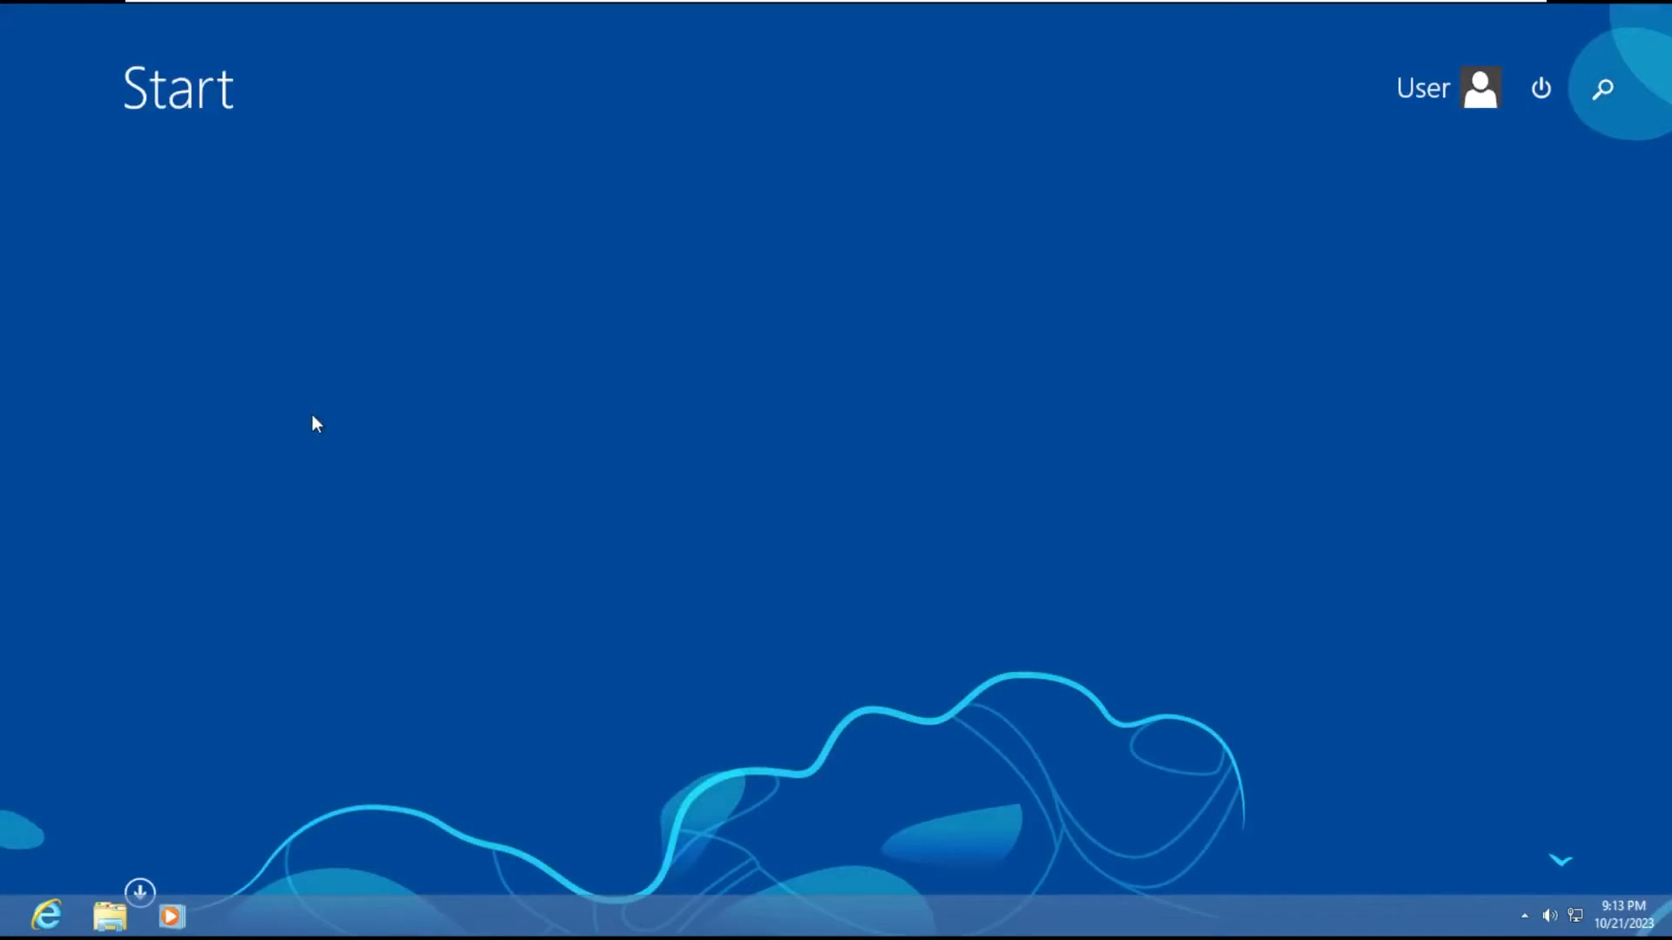
left_click(140, 891)
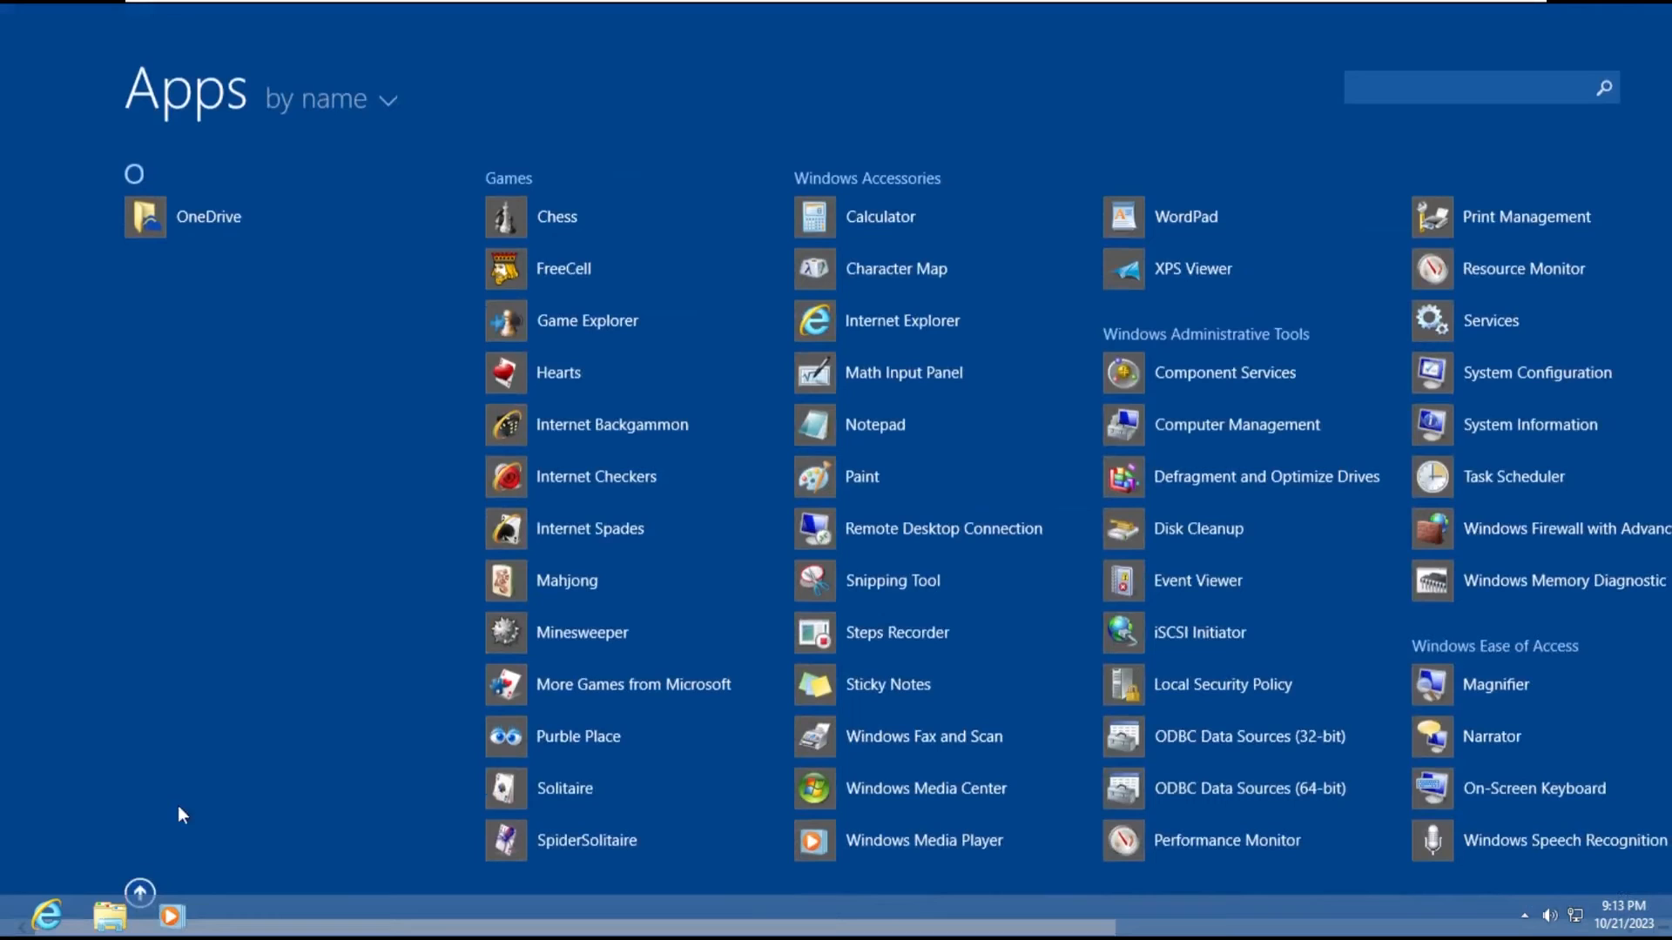
left_click(3, 930)
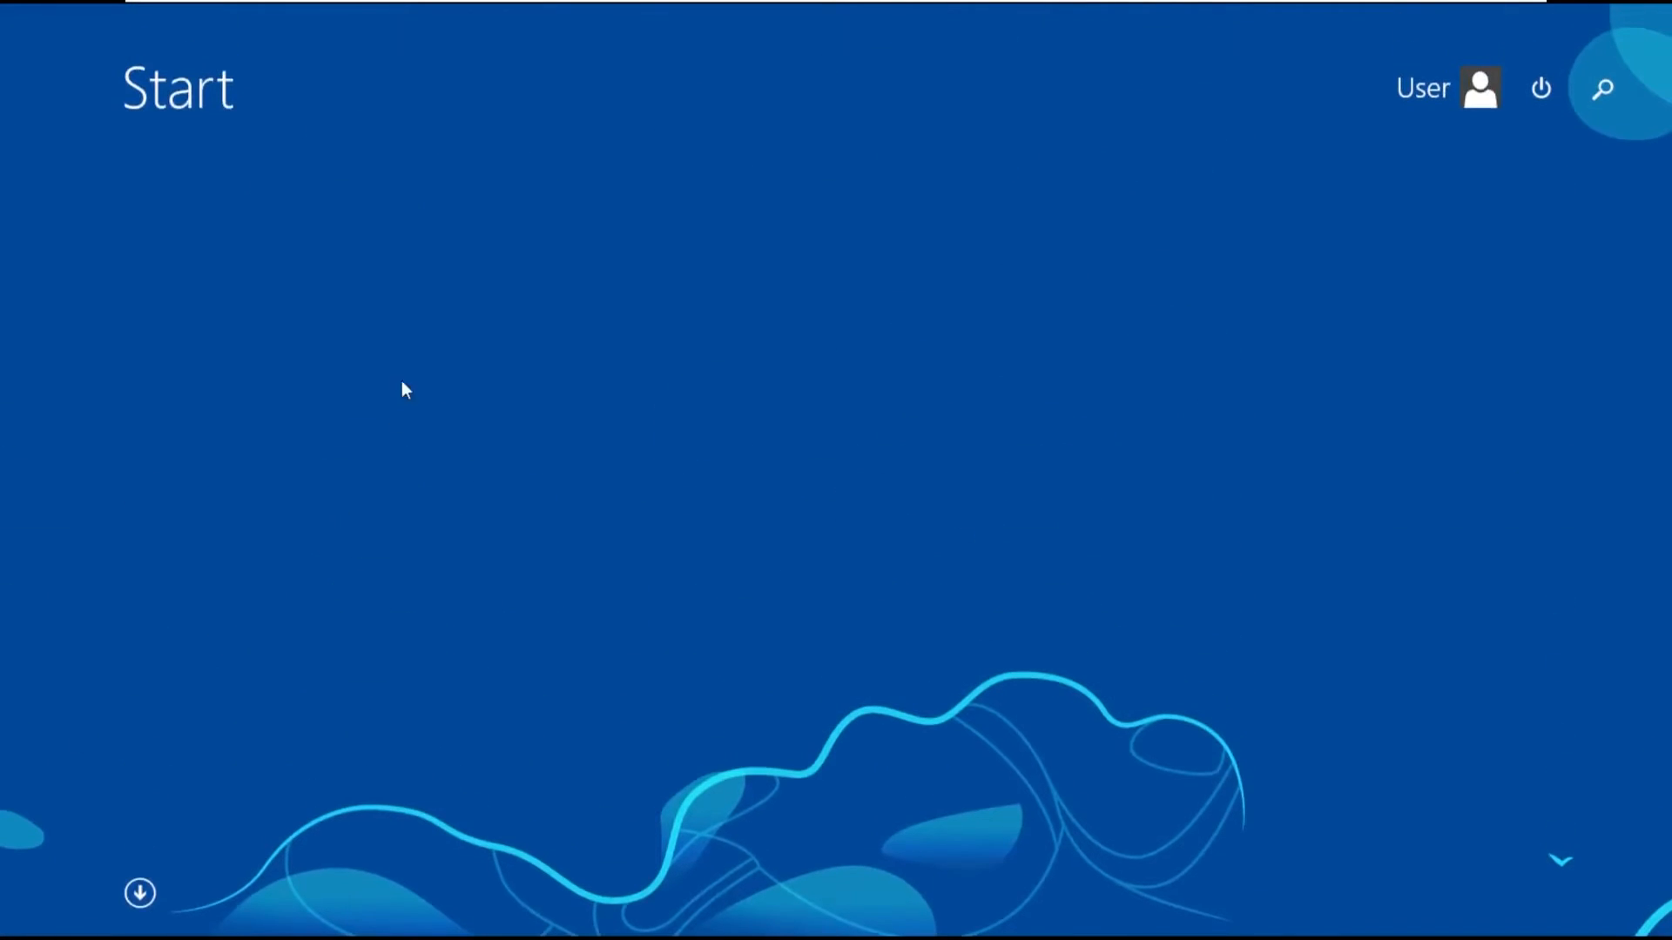
left_click(140, 892)
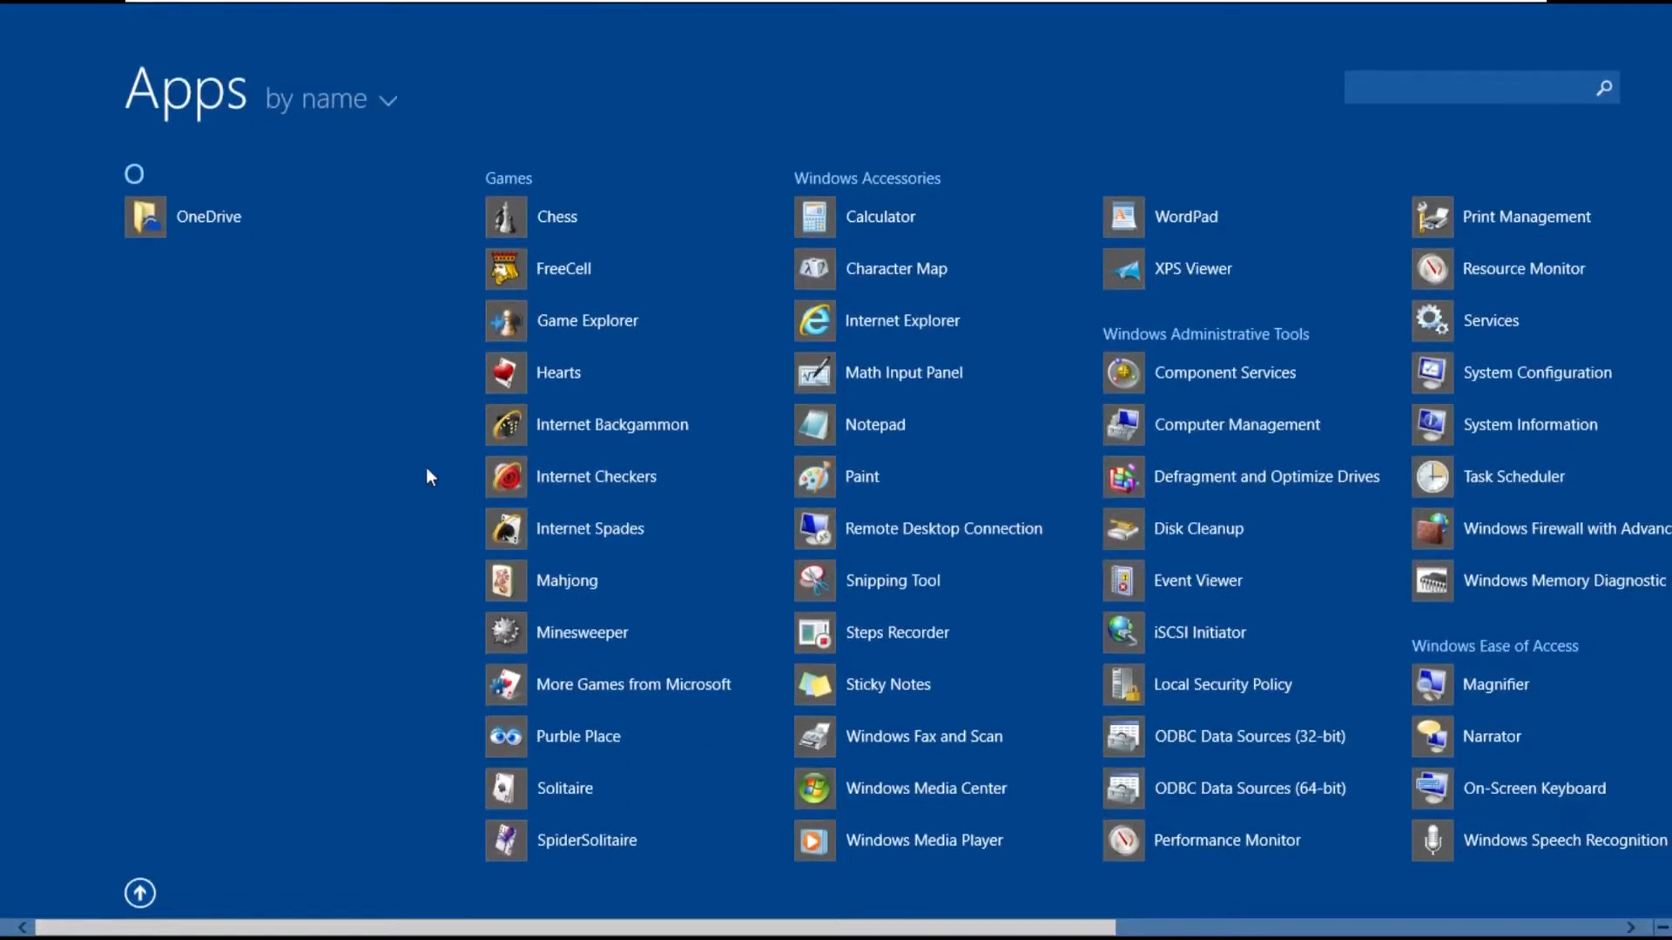
scroll(515, 735, "up", 2)
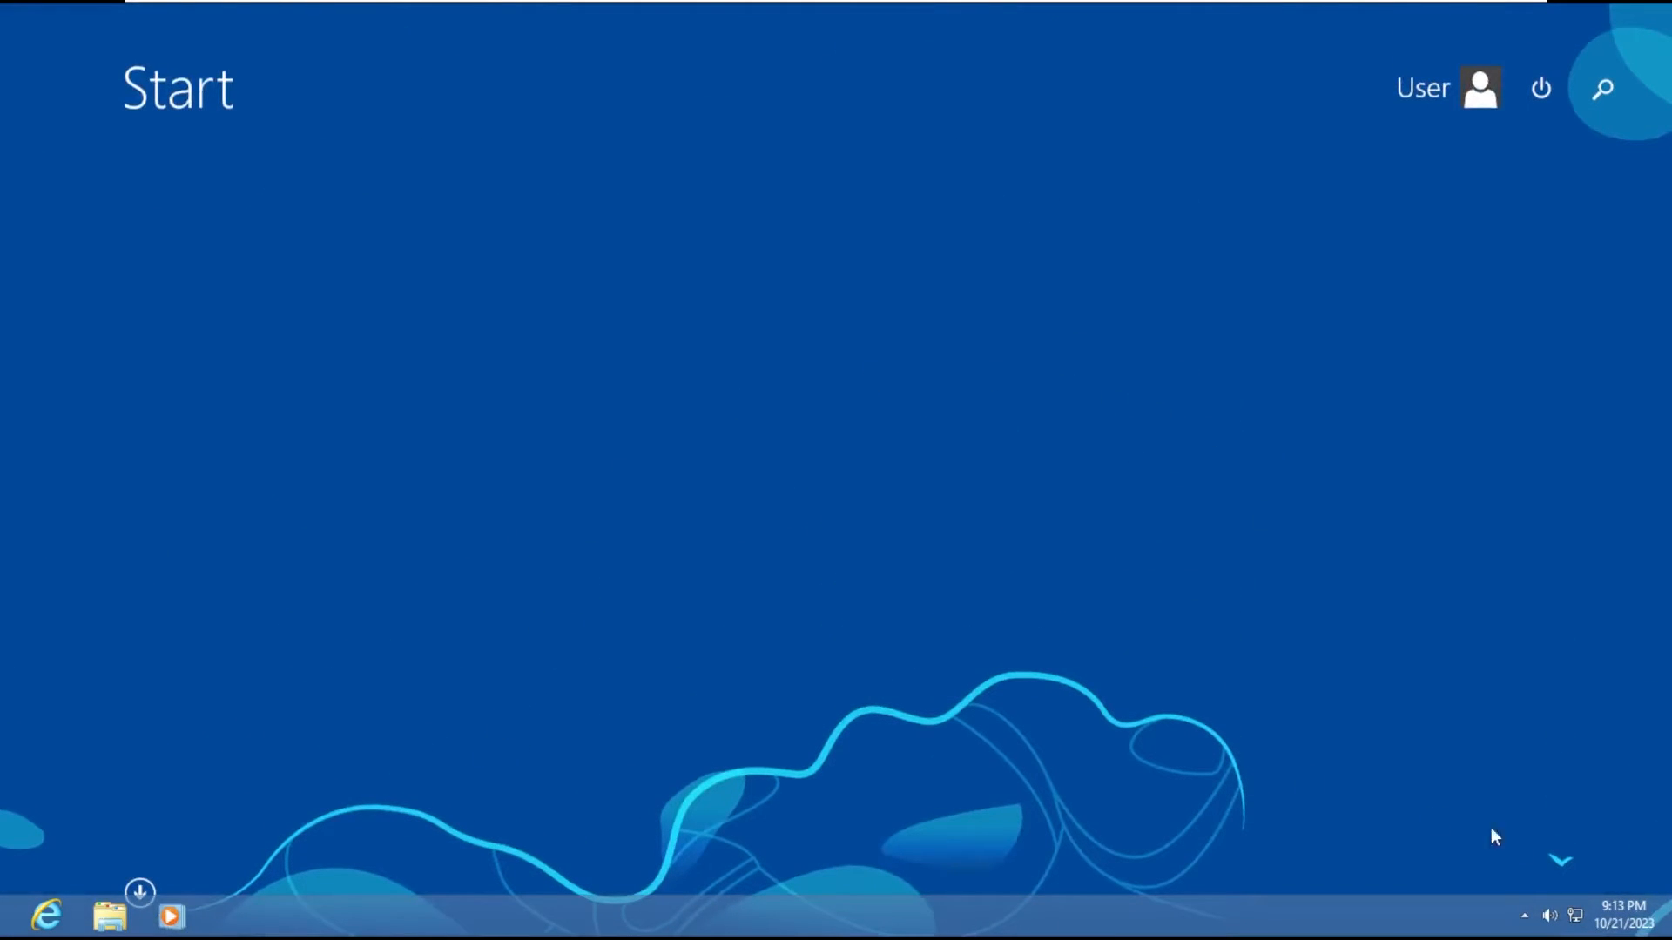
left_click(140, 891)
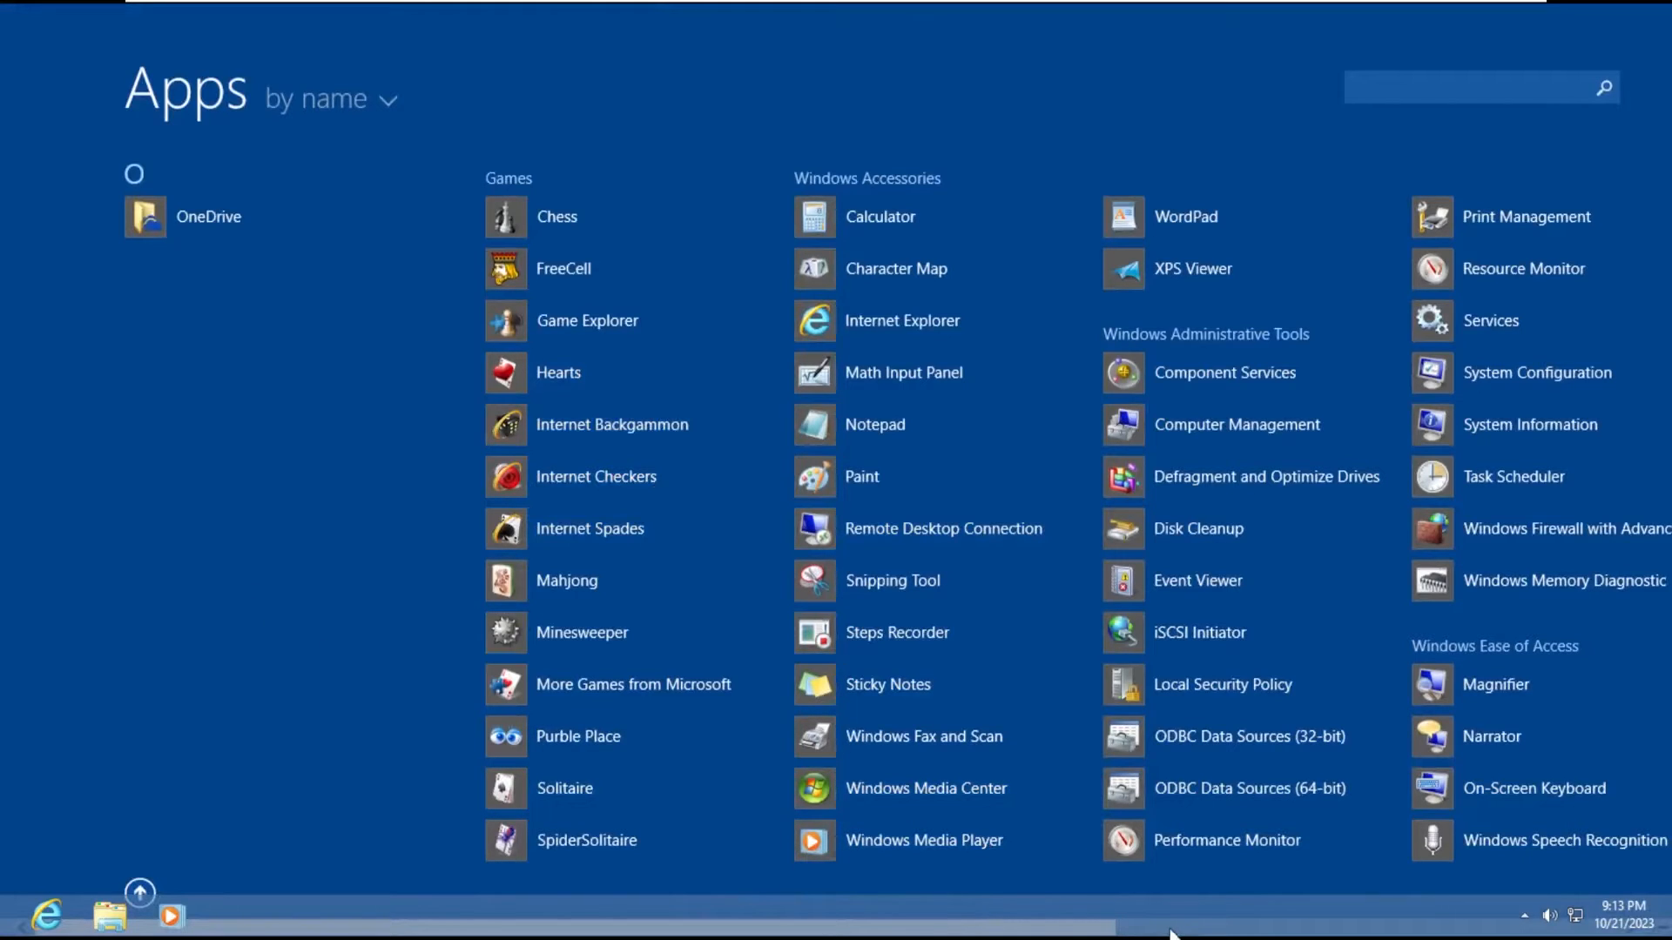
key("super+e")
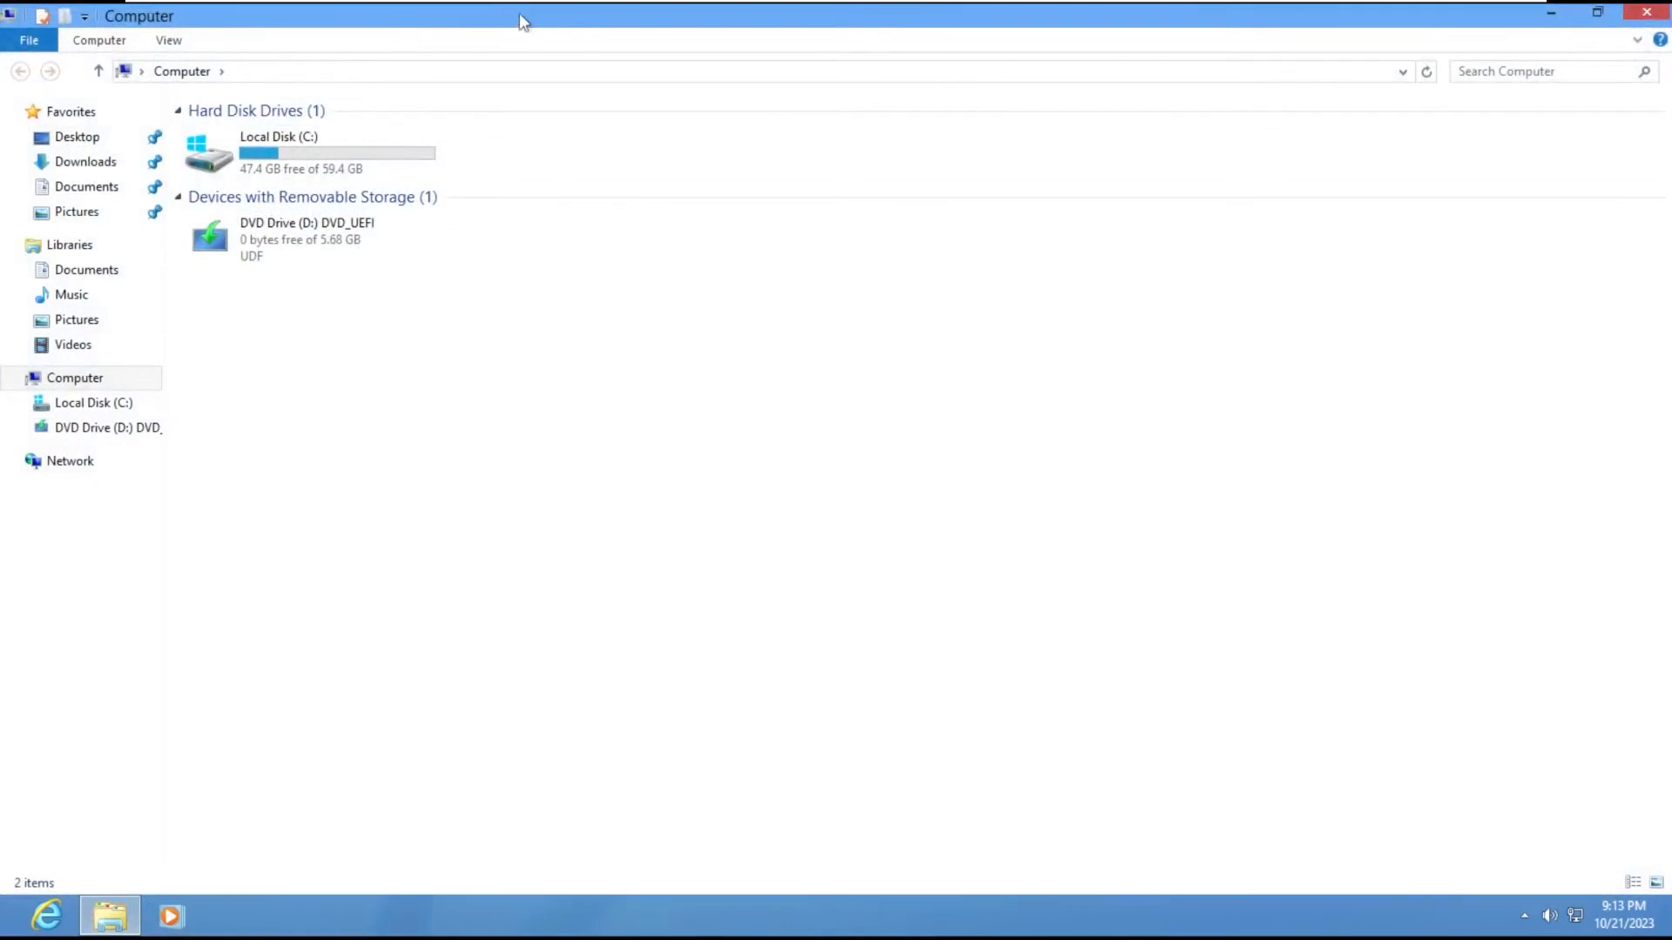
Step: Close the Explorer window, briefly view the Recycle Bin and clear the desktop selection
double_click(519, 11)
left_click(912, 219)
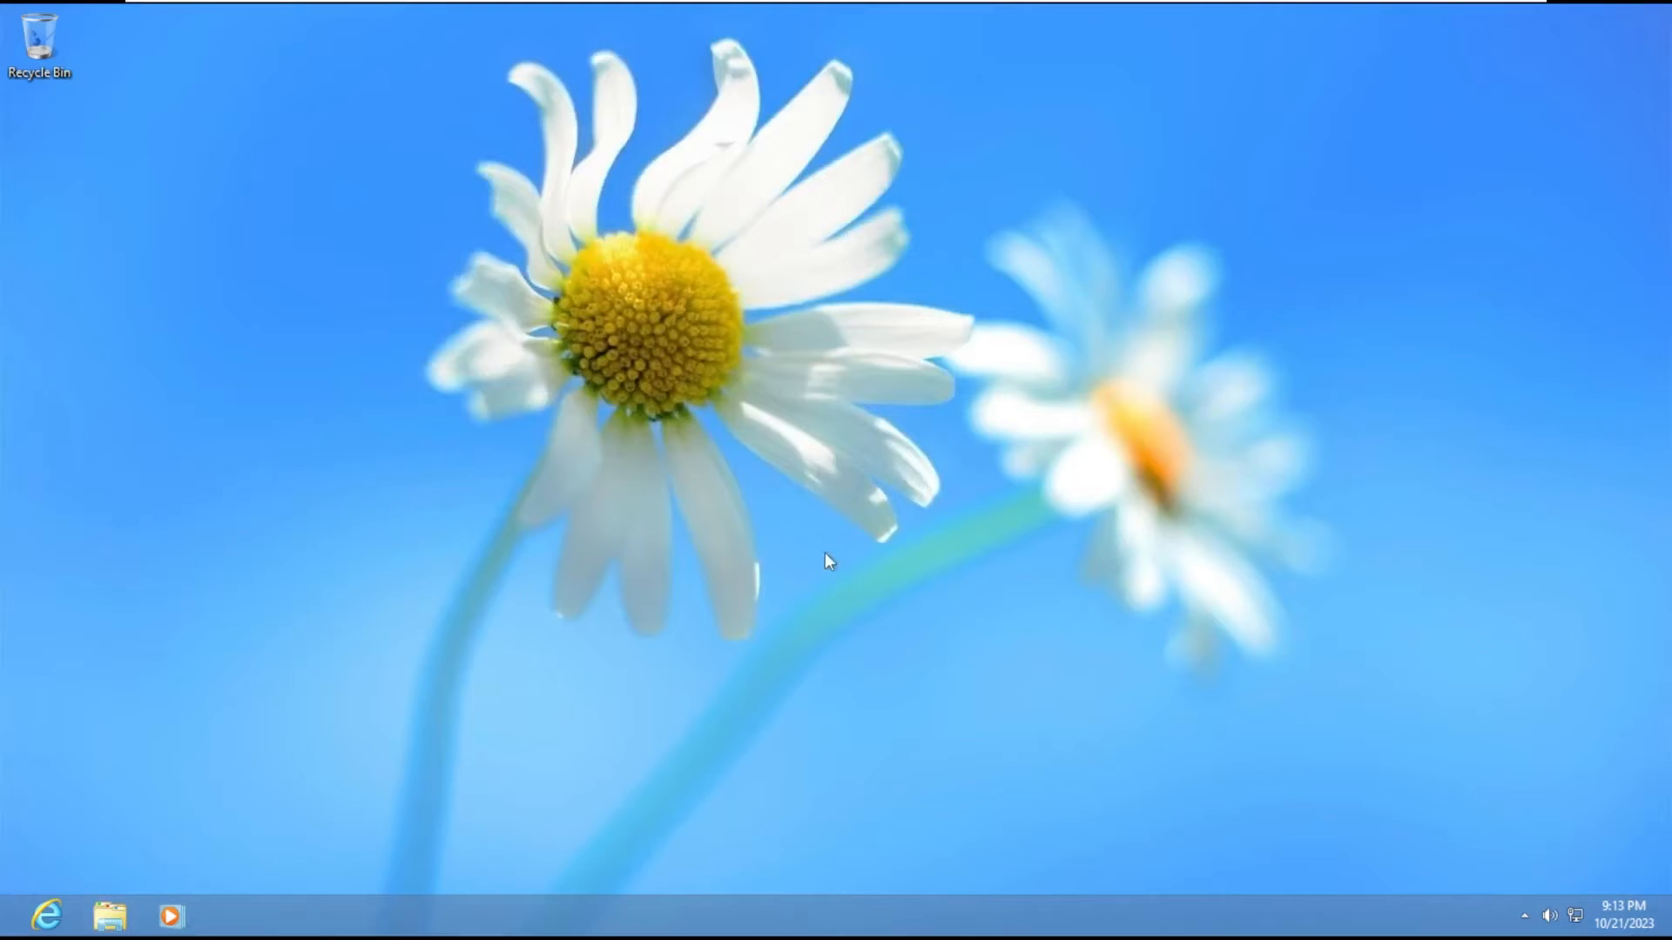
double_click(40, 41)
left_click(943, 253)
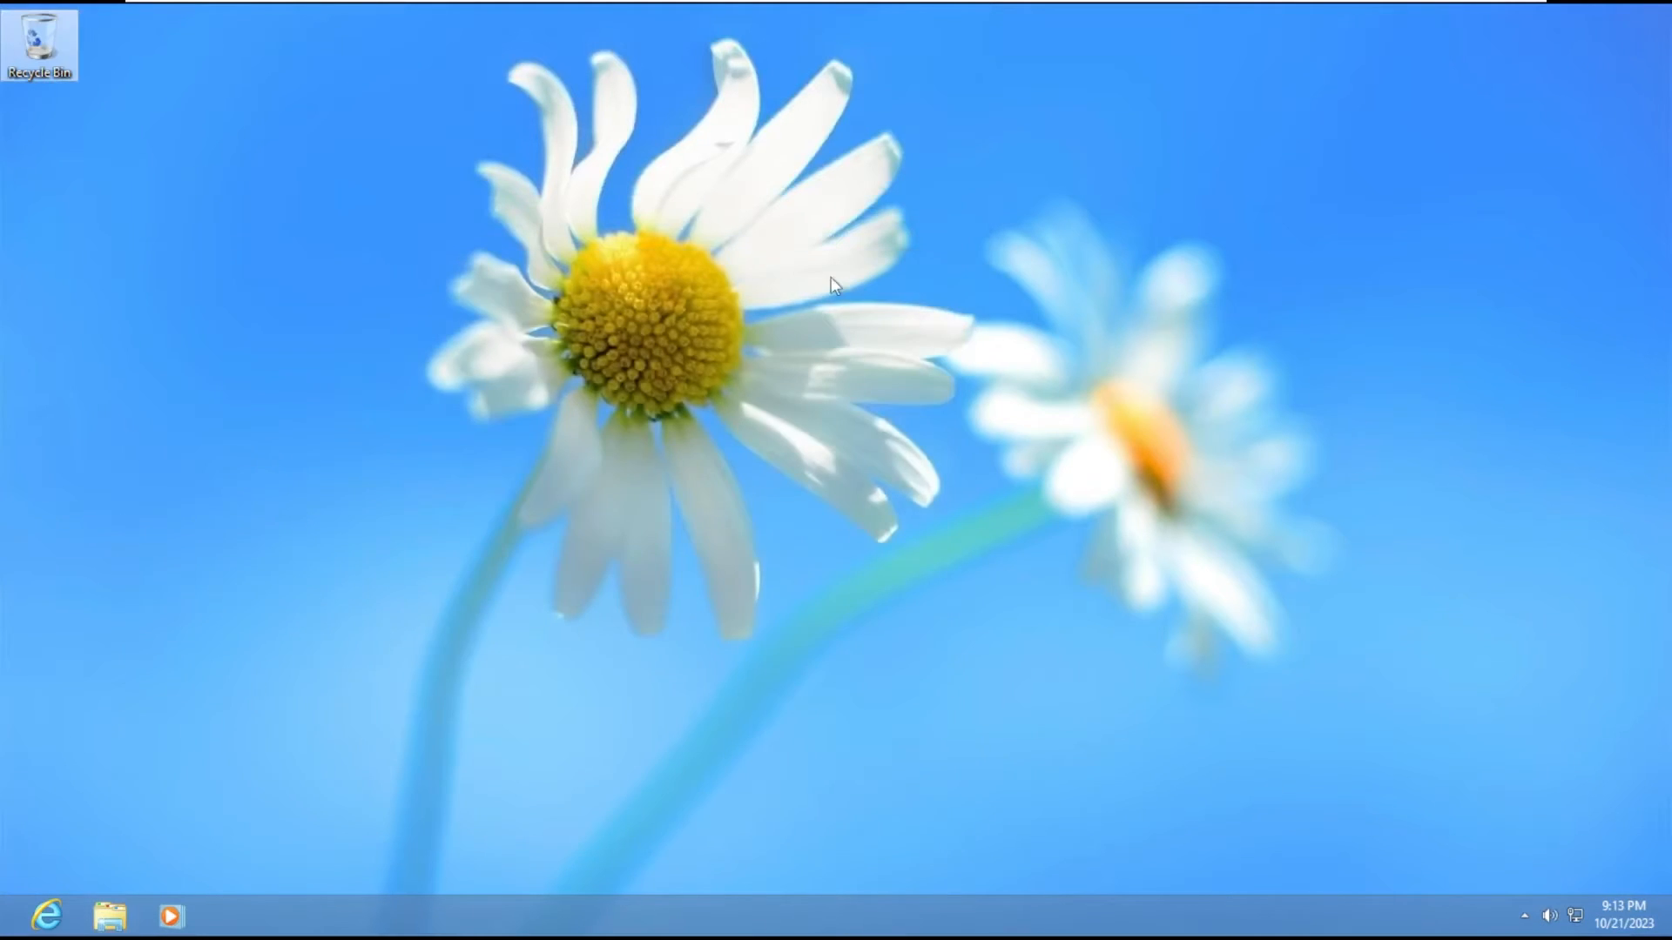
left_click_drag(615, 403, 544, 772)
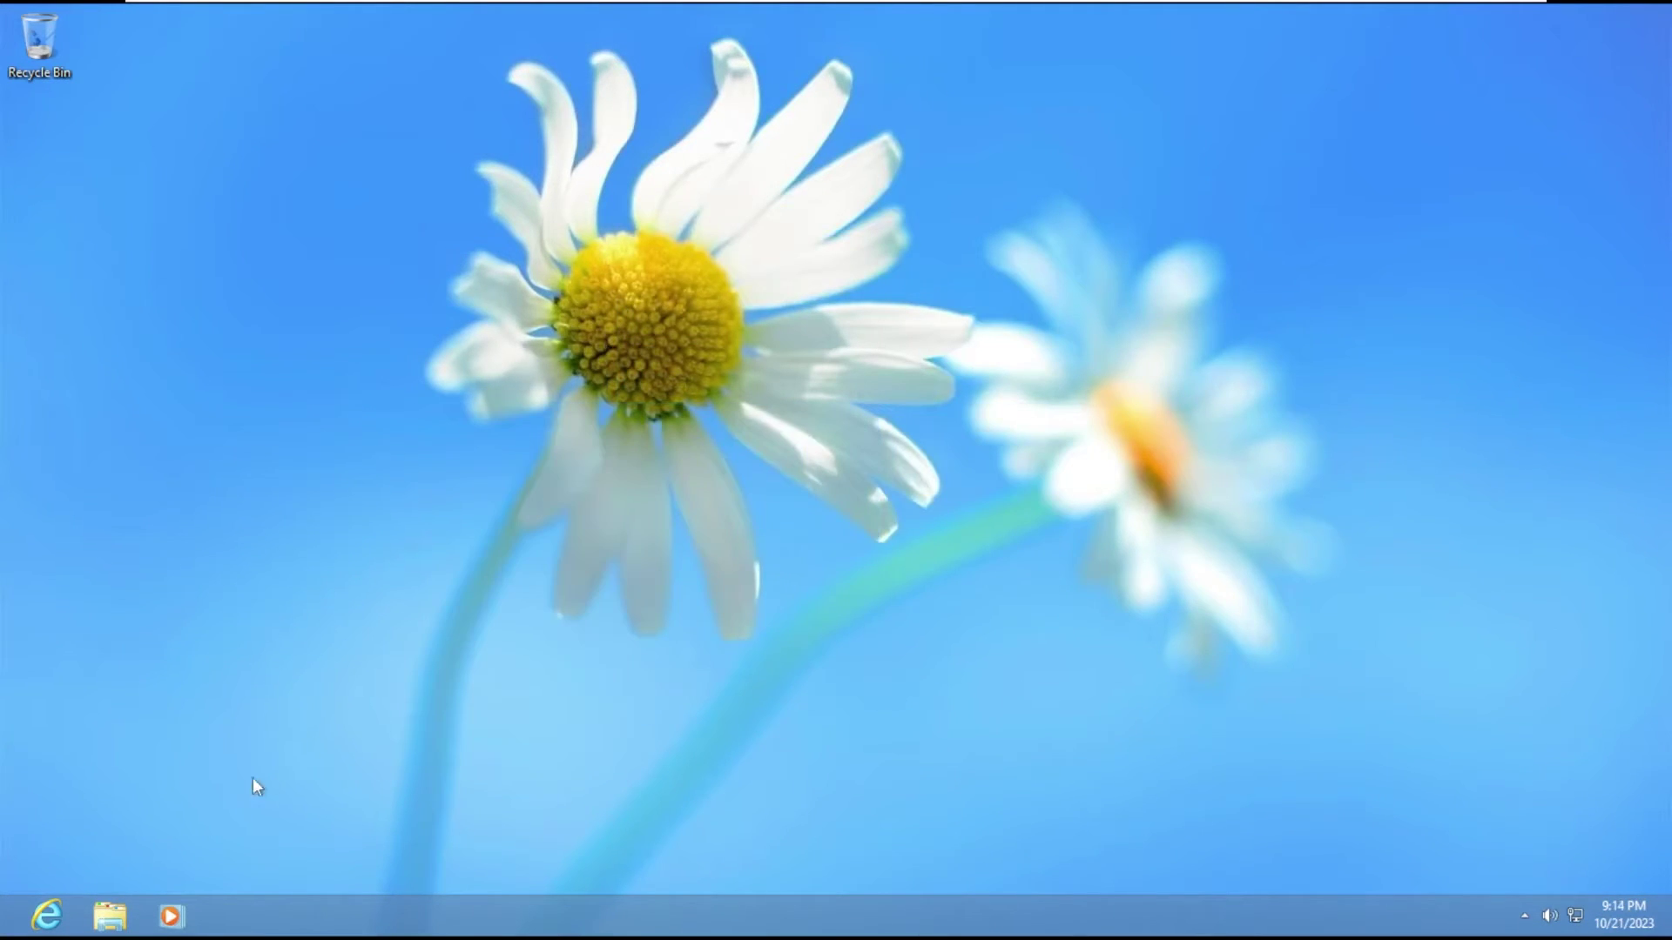
Step: Launch Internet Explorer and Windows Media Player, then minimize the player and close IE after its setup prompt
left_click(48, 916)
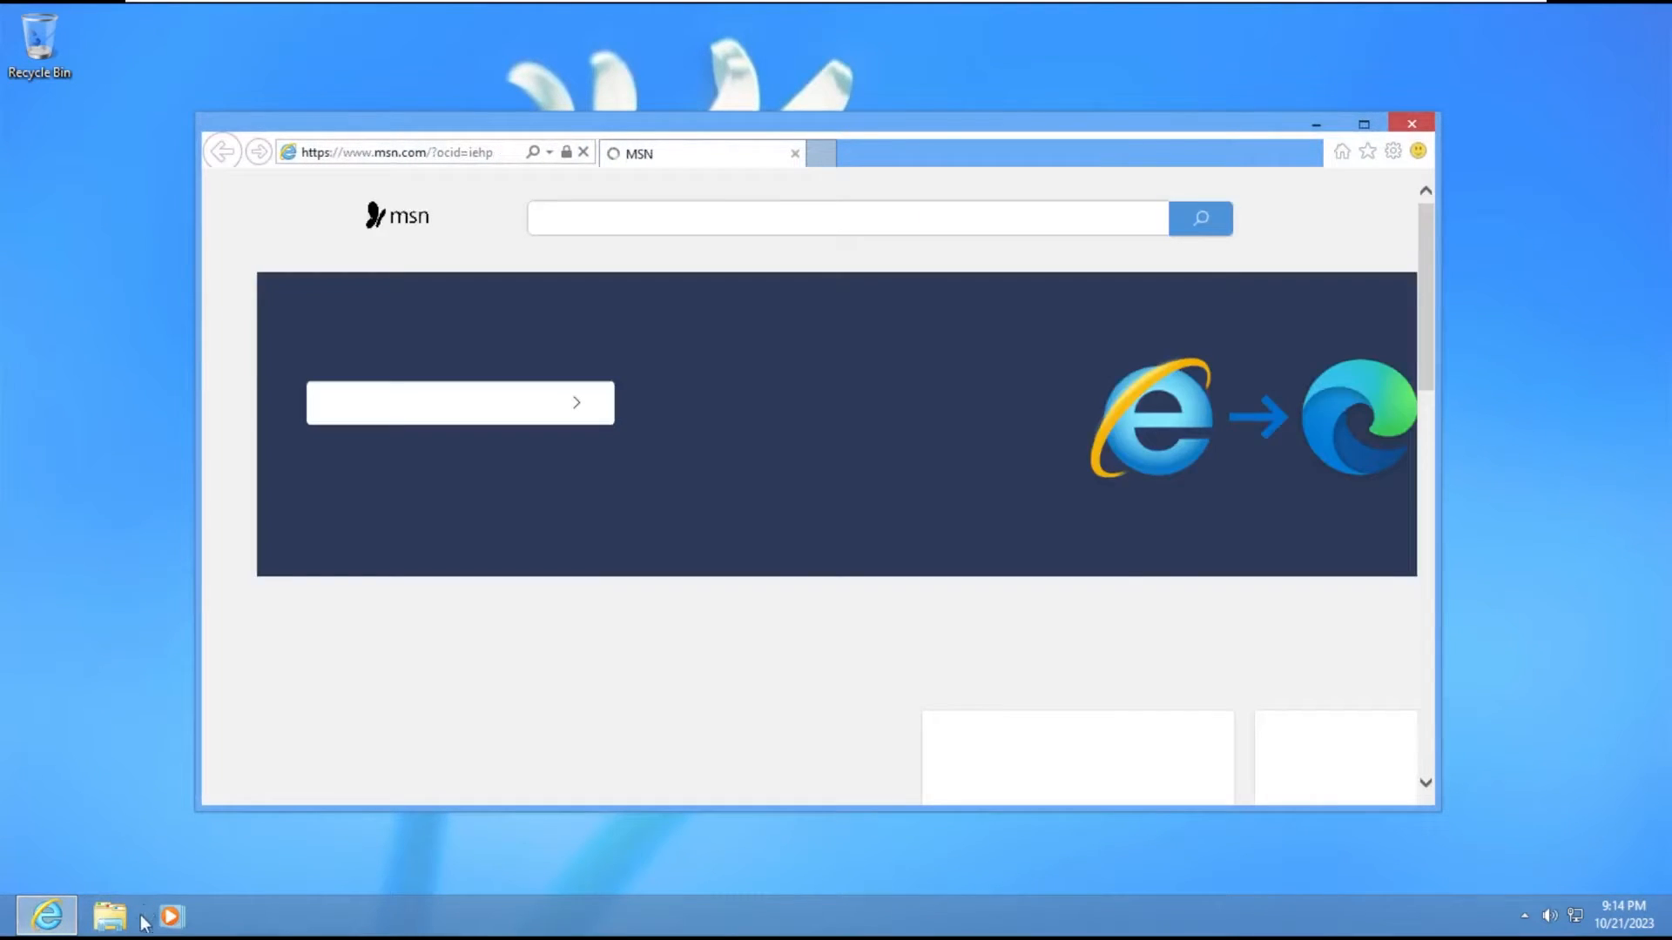
left_click(173, 914)
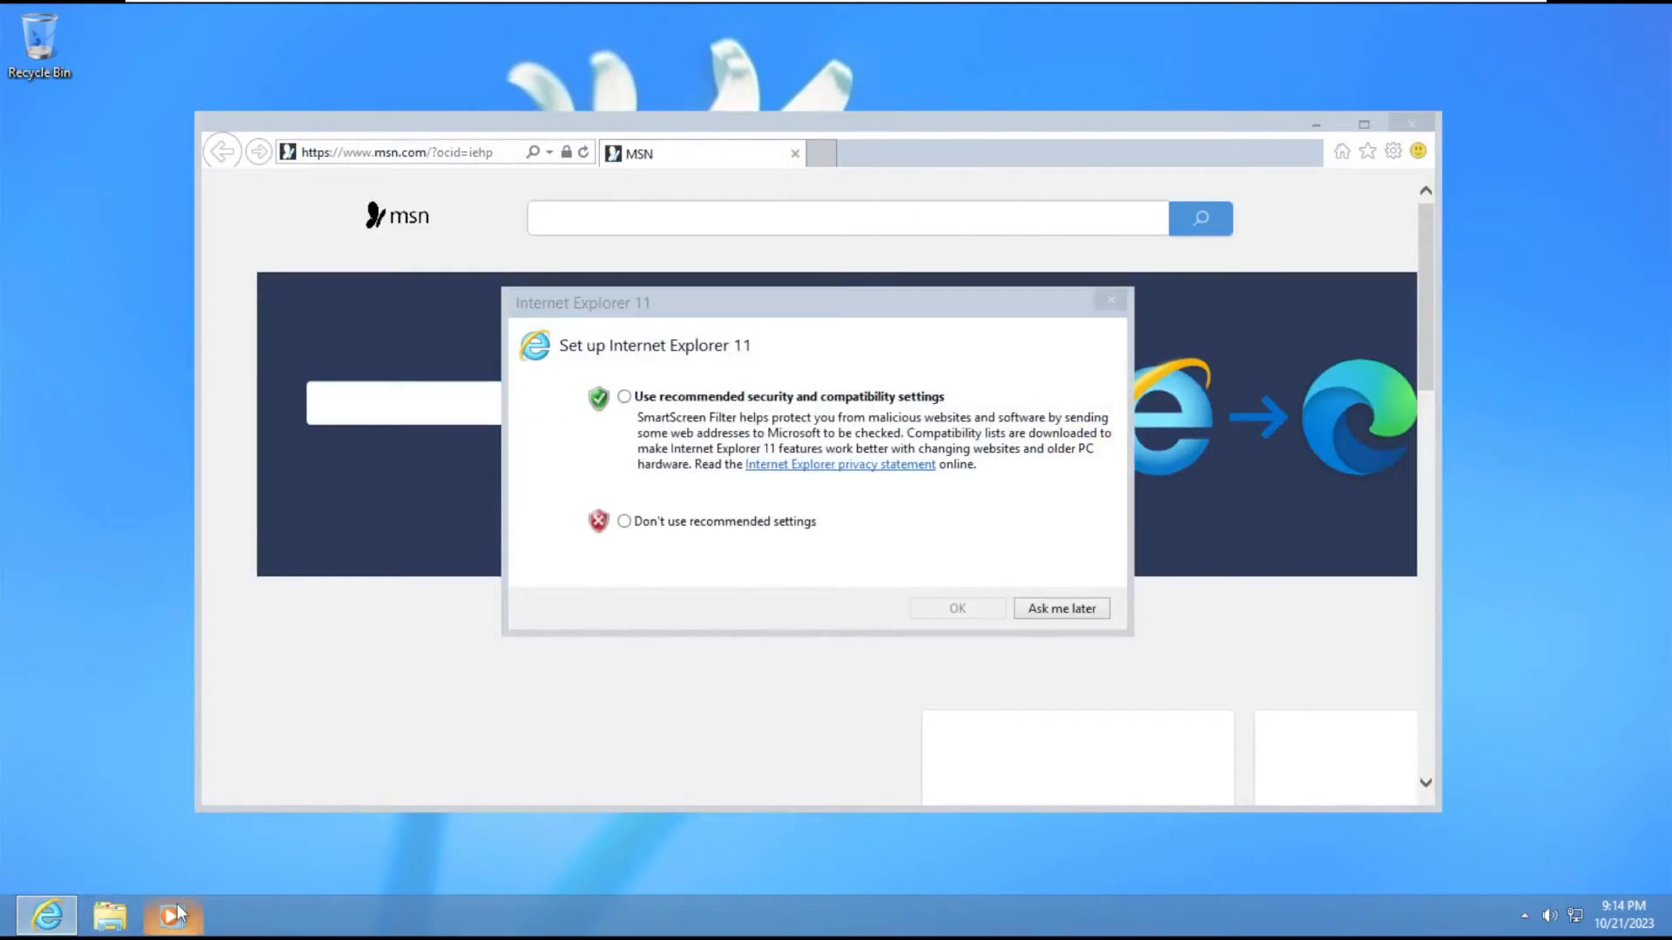
left_click(1377, 171)
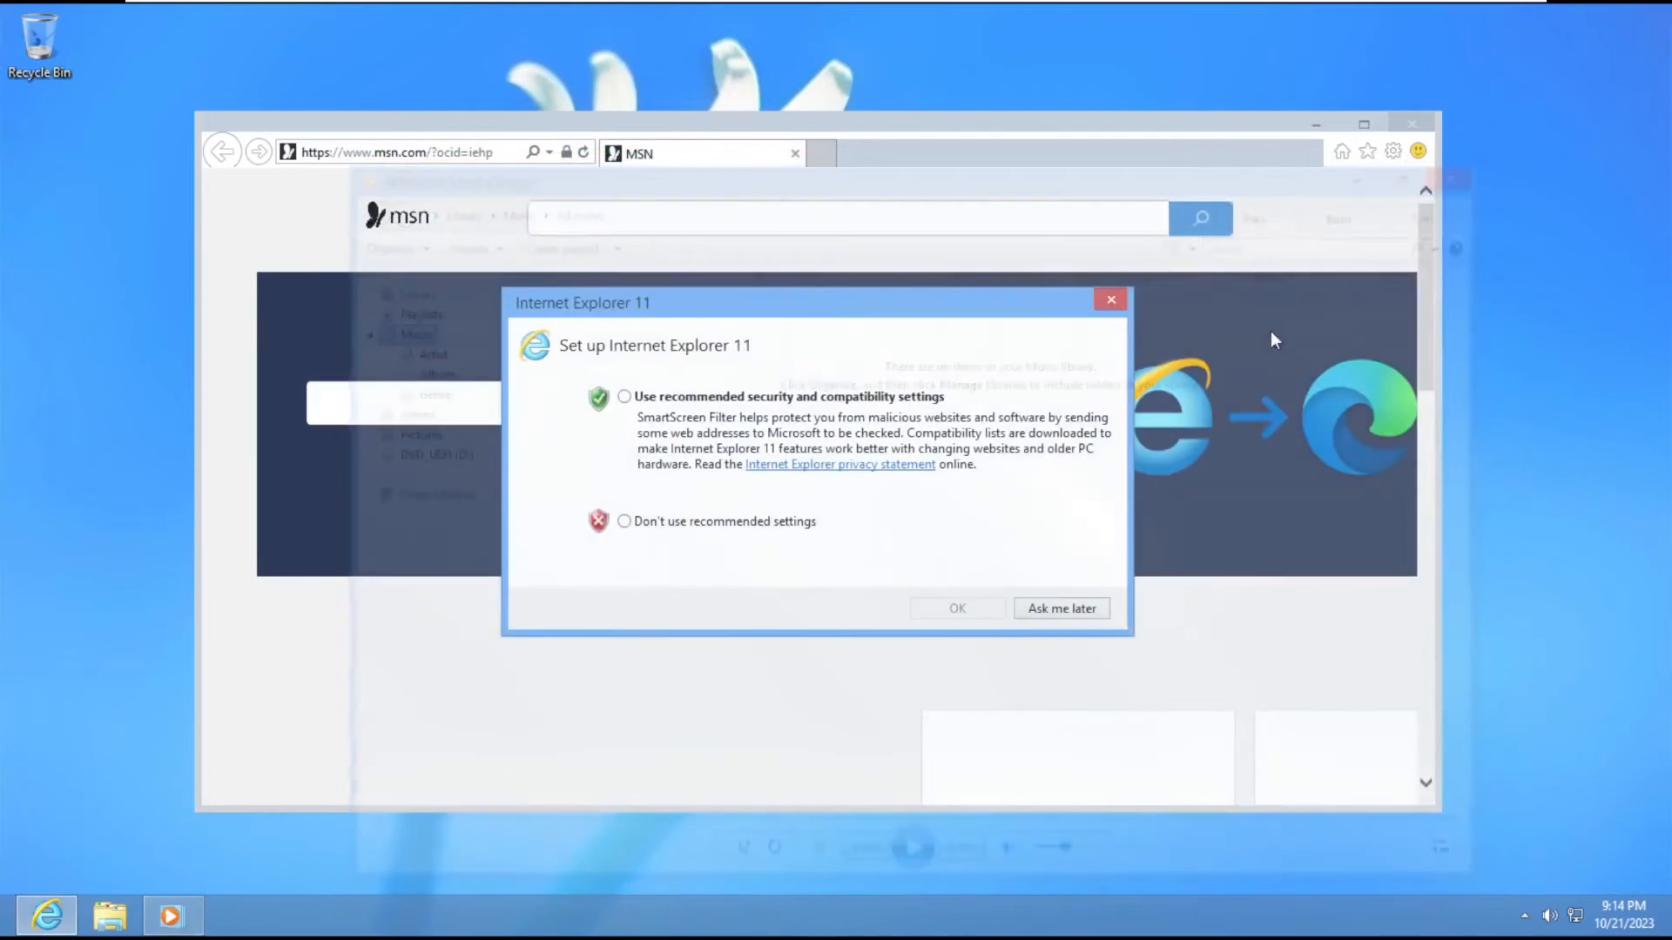
left_click(1053, 605)
left_click(1413, 125)
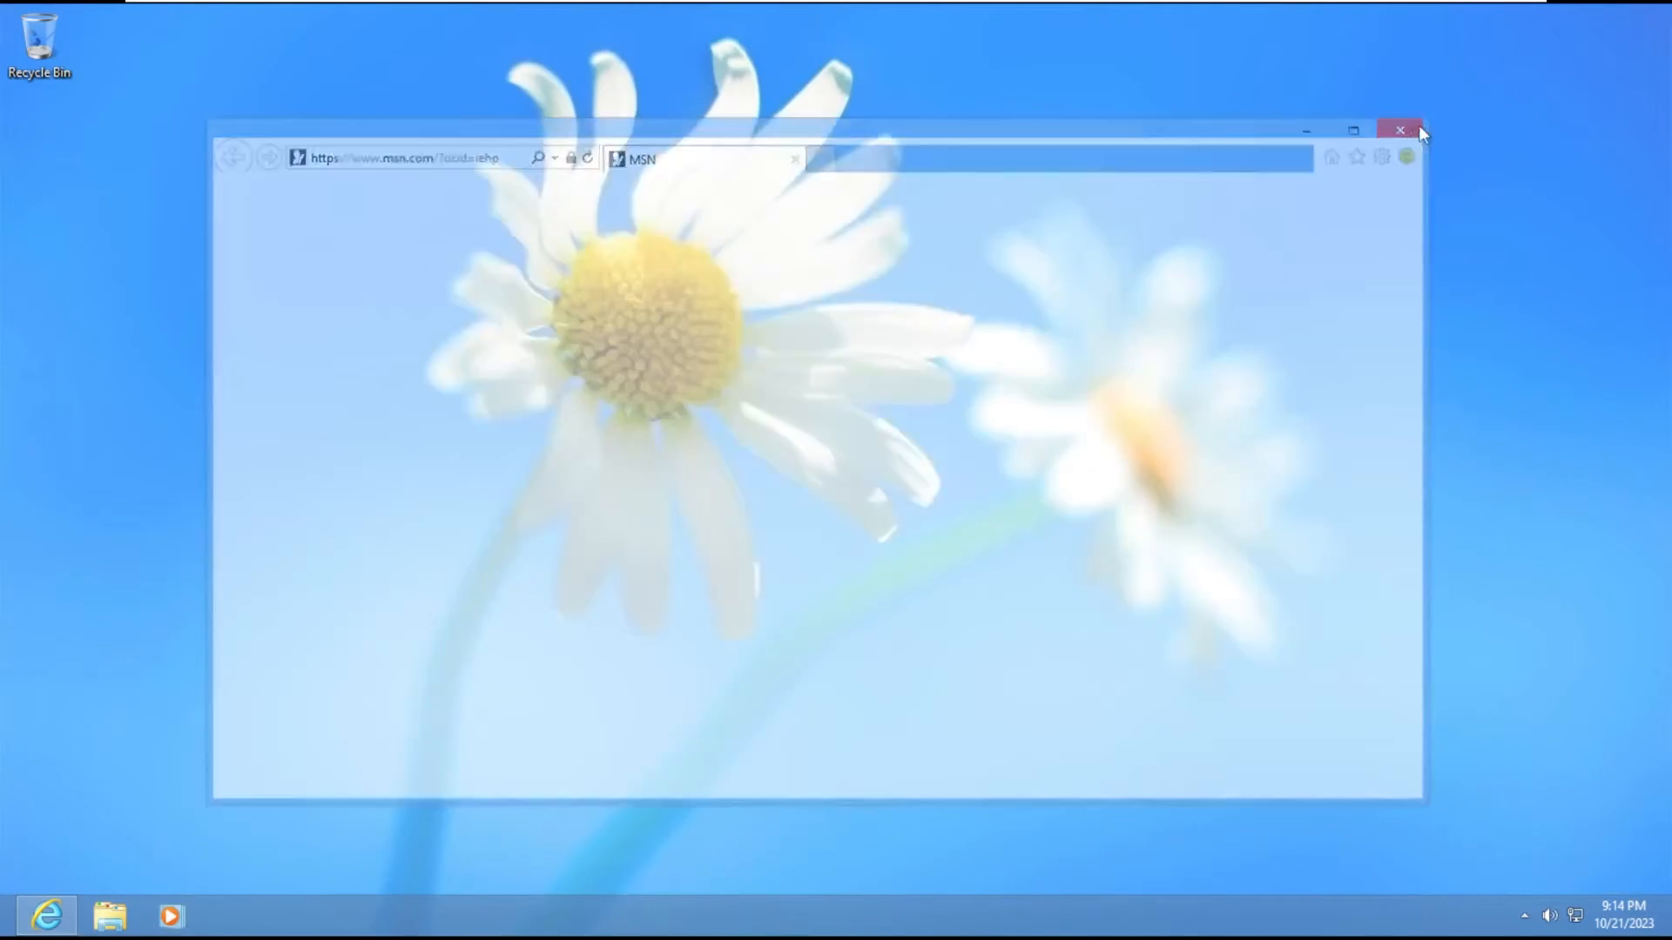
Step: Check the hidden tray icons and network list, then view and close the network Settings page
left_click(1524, 915)
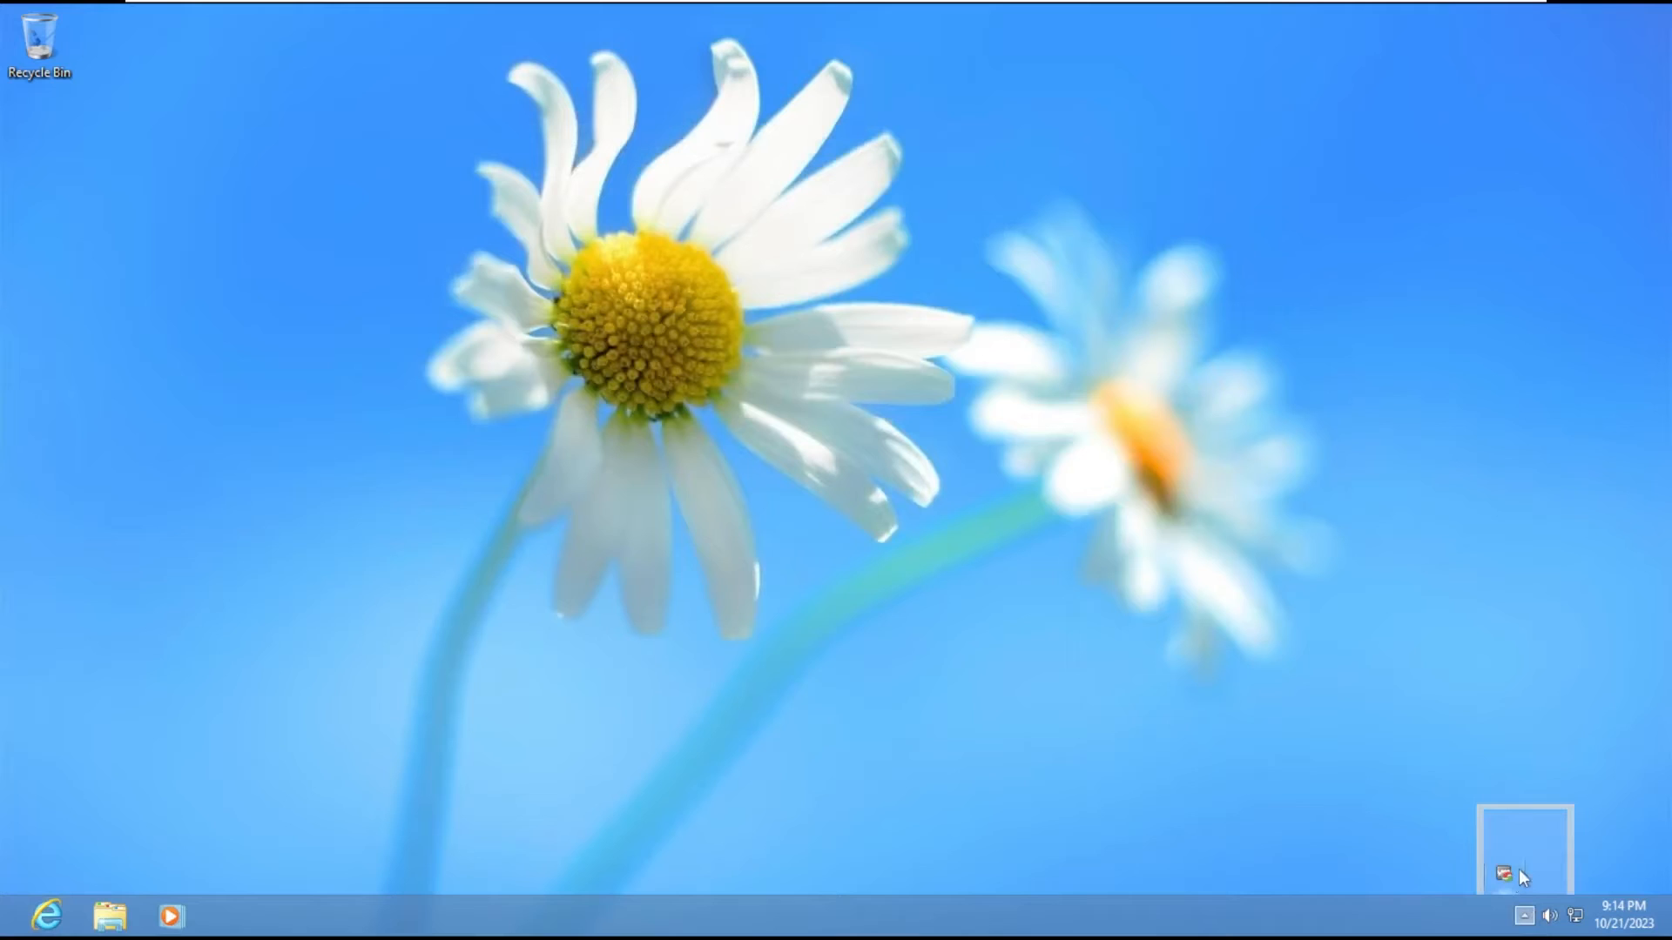
left_click(1551, 917)
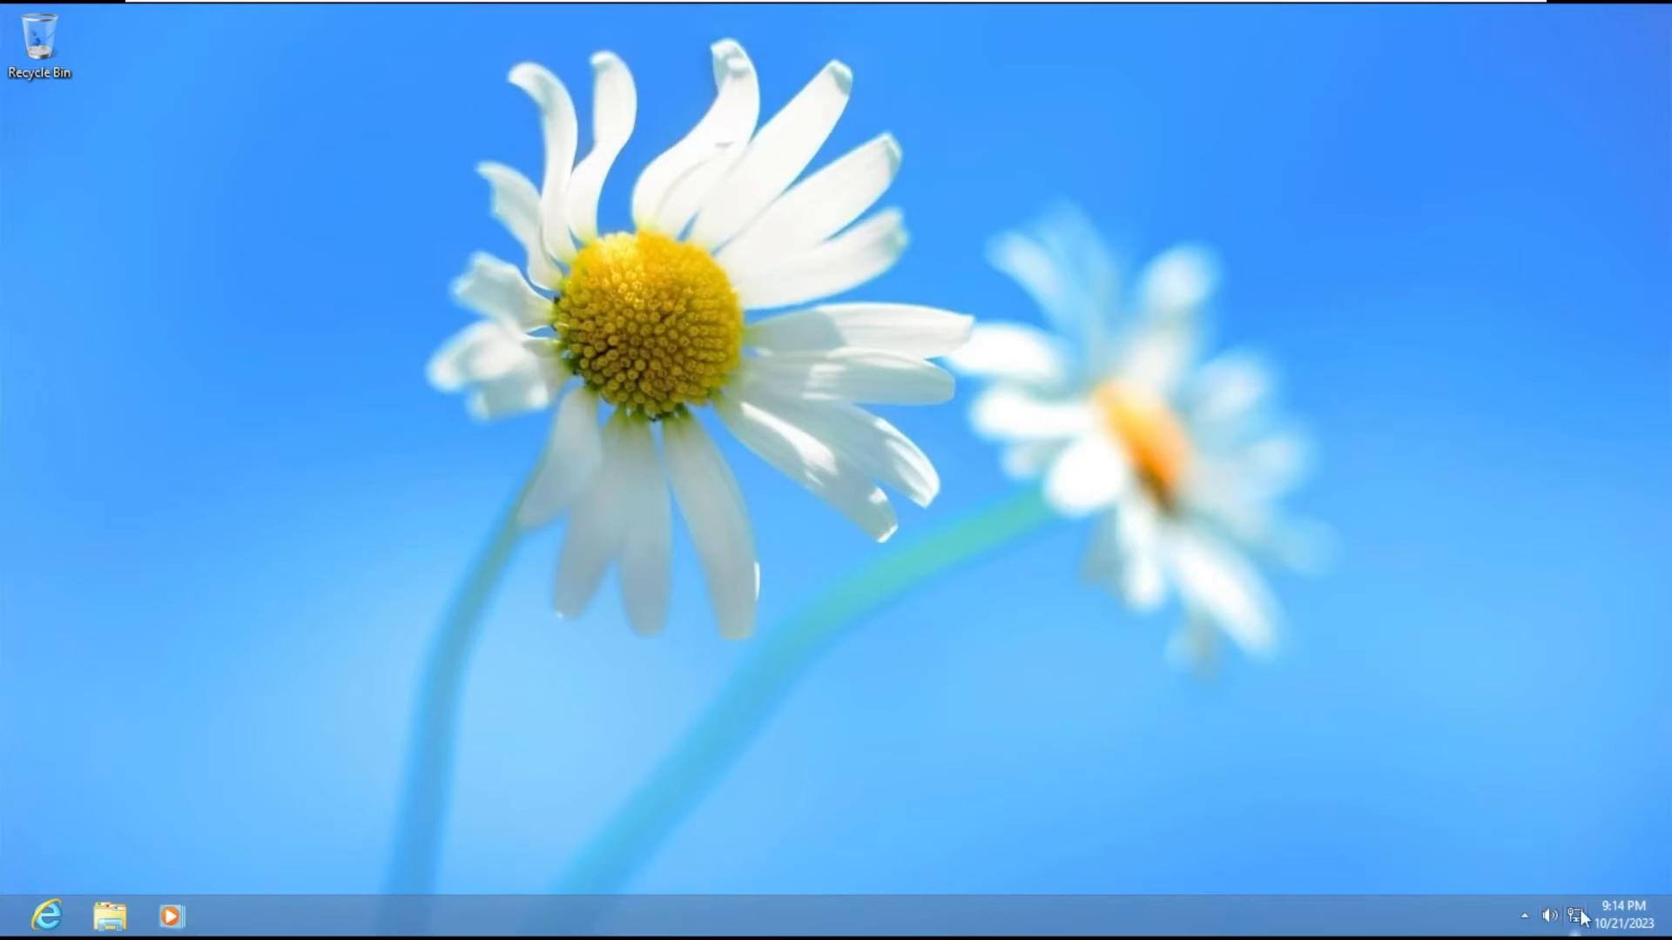
left_click(1579, 914)
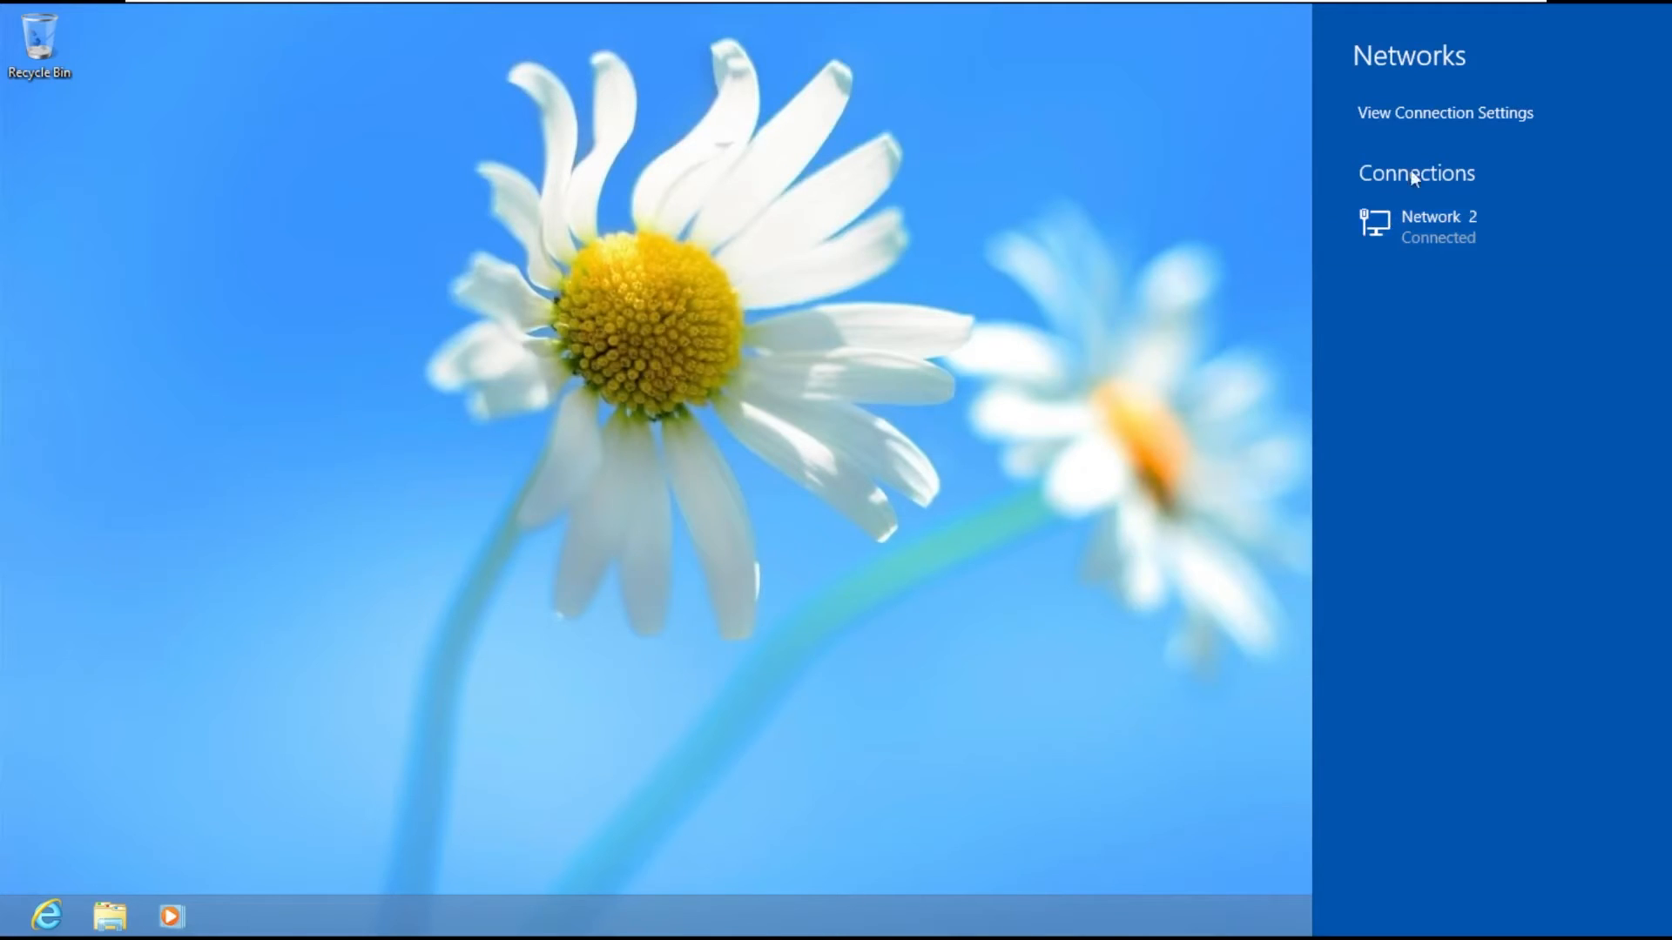
left_click(1504, 90)
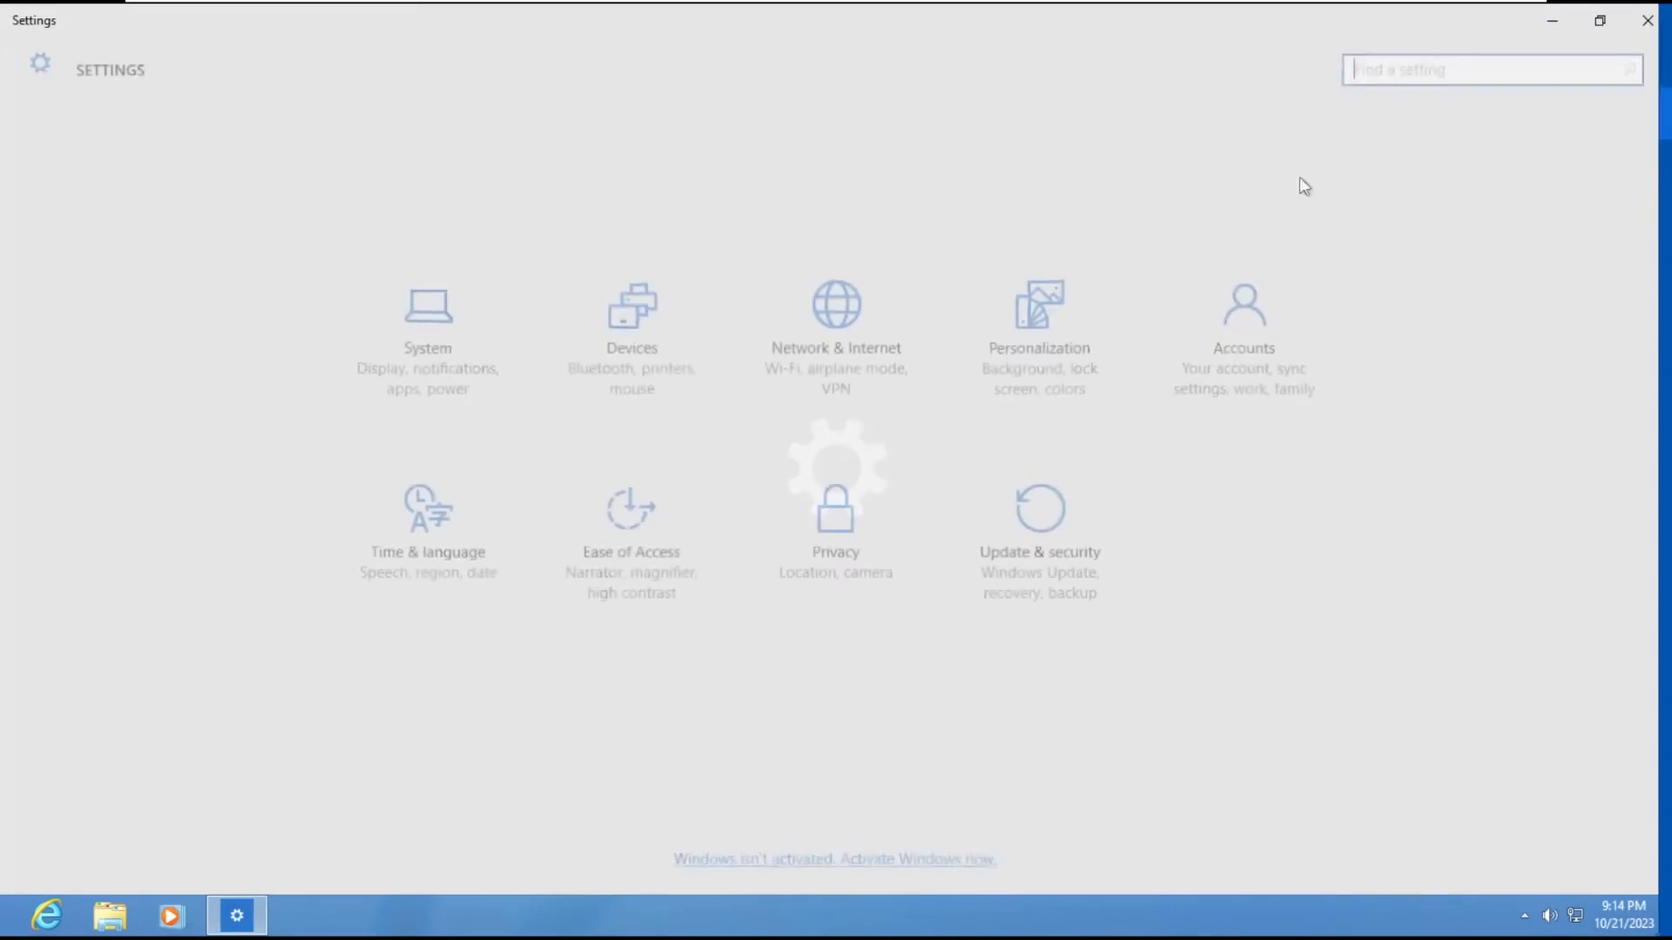
left_click_drag(1017, 15, 807, 112)
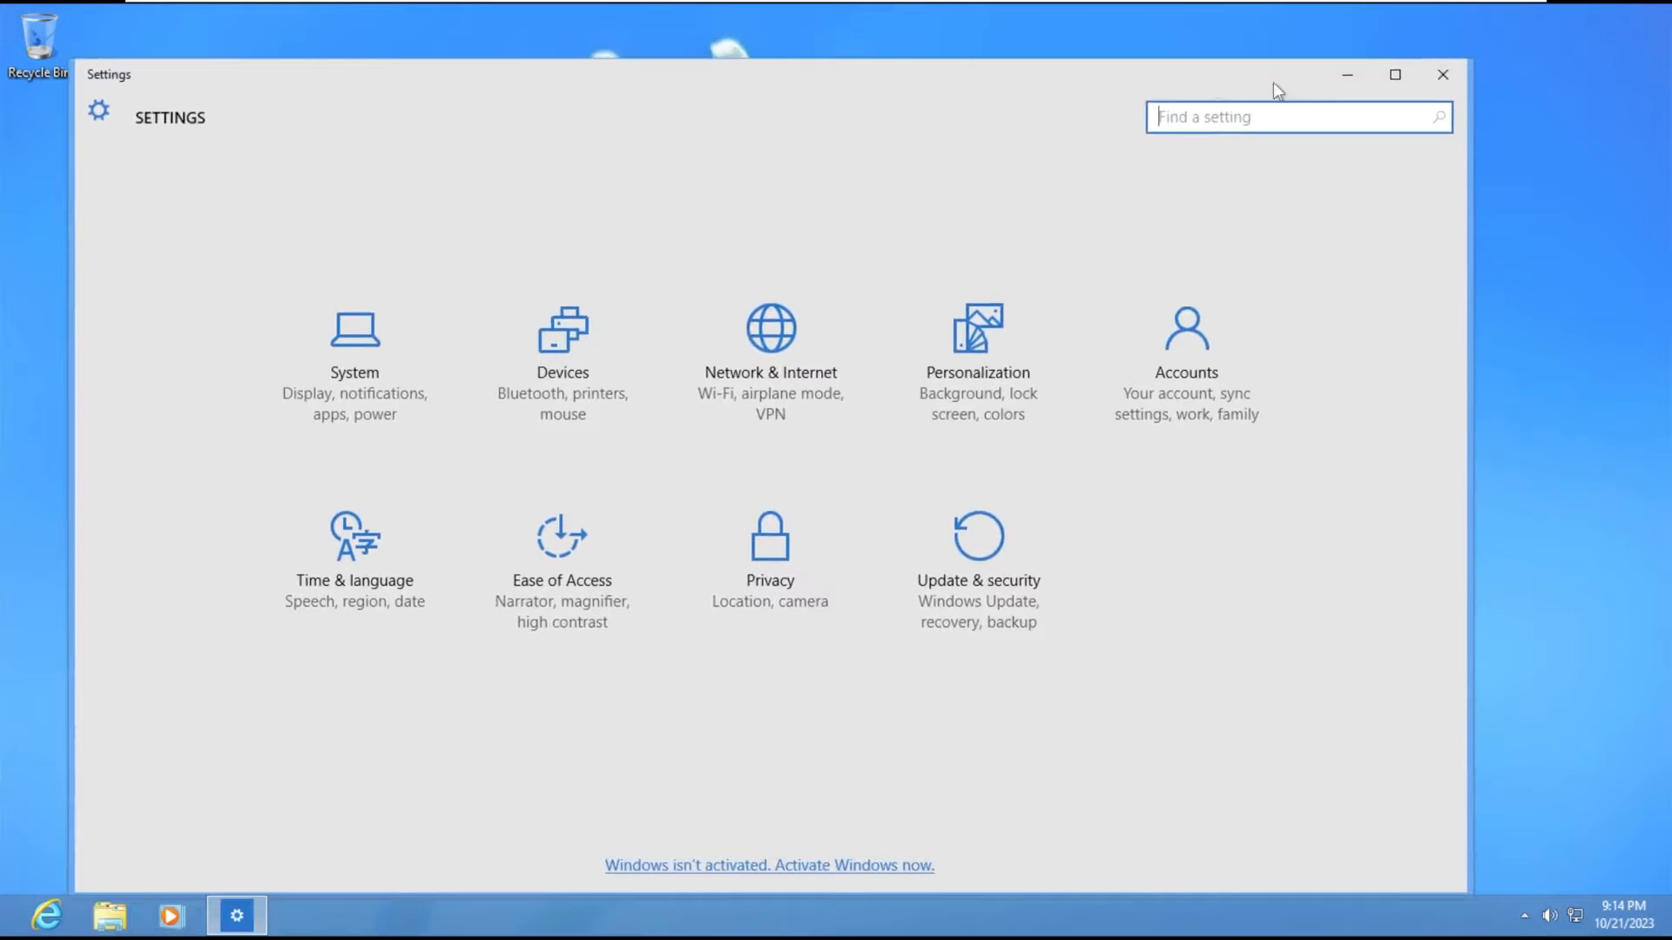
left_click(1440, 71)
Step: Show and dismiss the clock flyout and return to the Start screen
left_click(1623, 915)
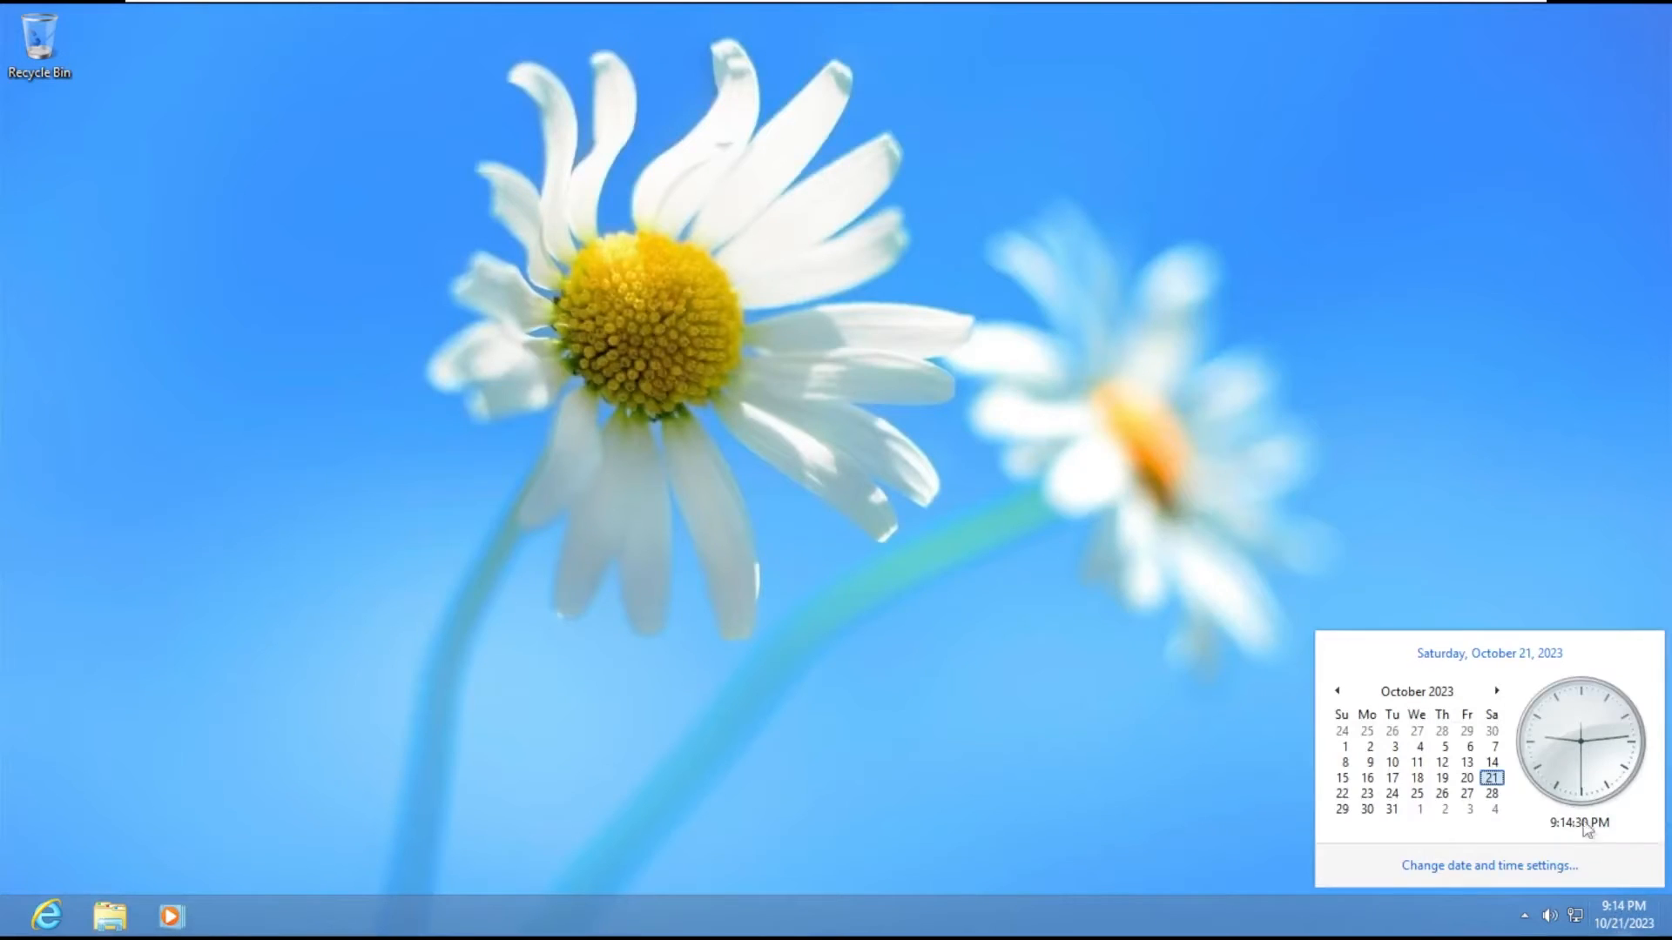
left_click(1666, 915)
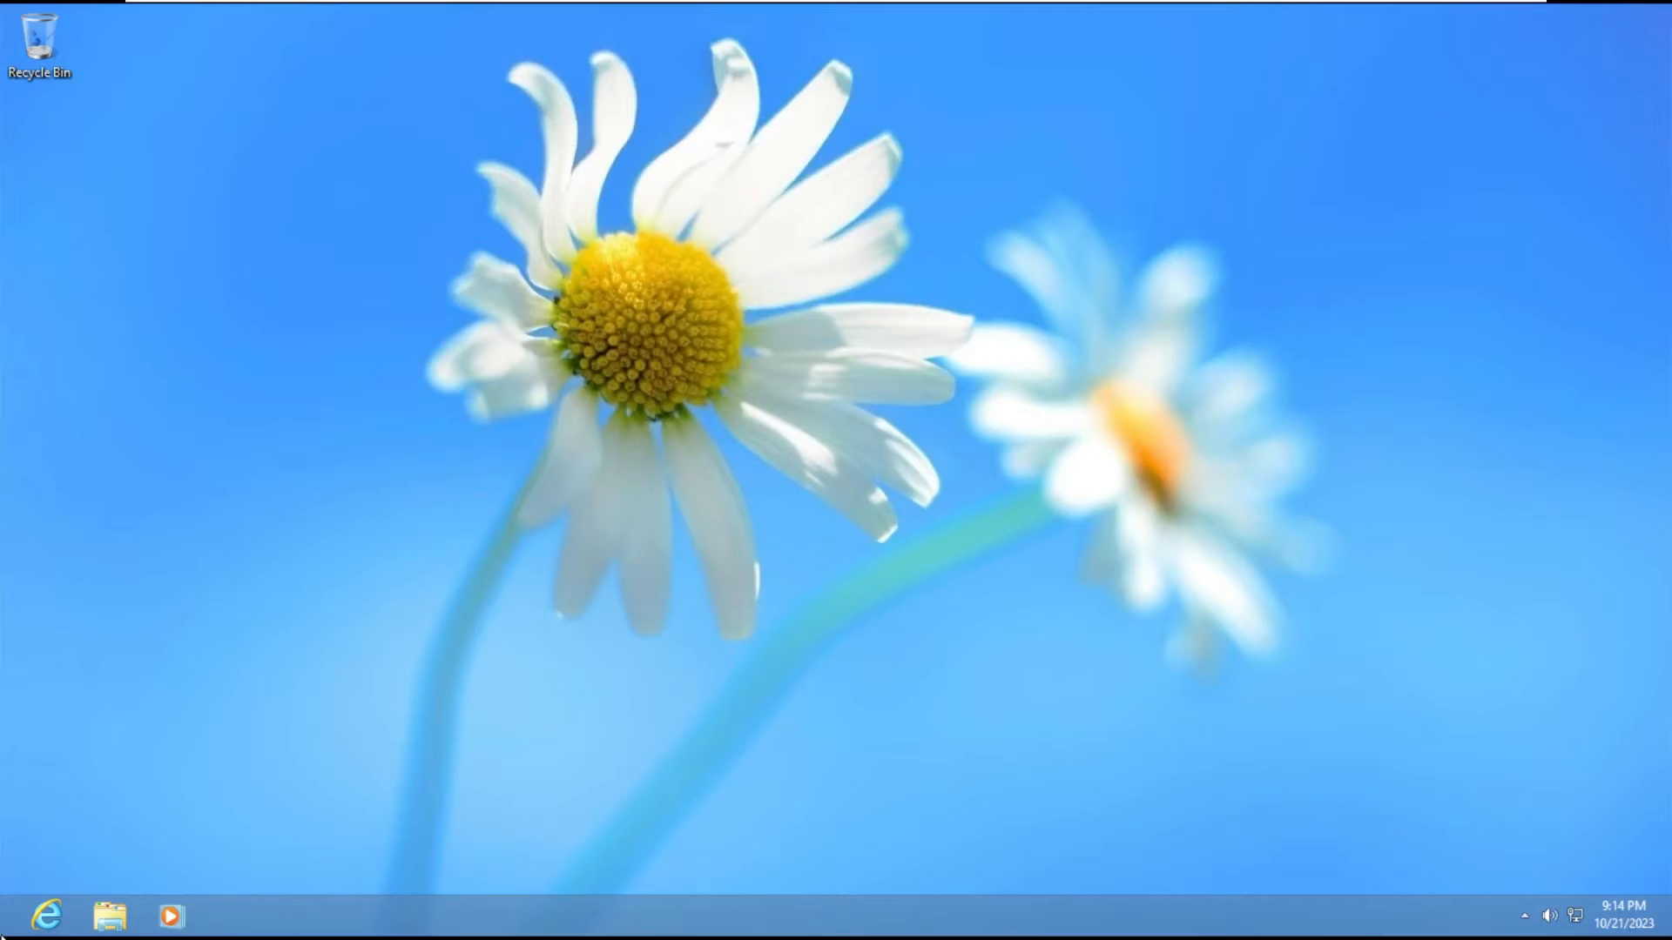
key("super")
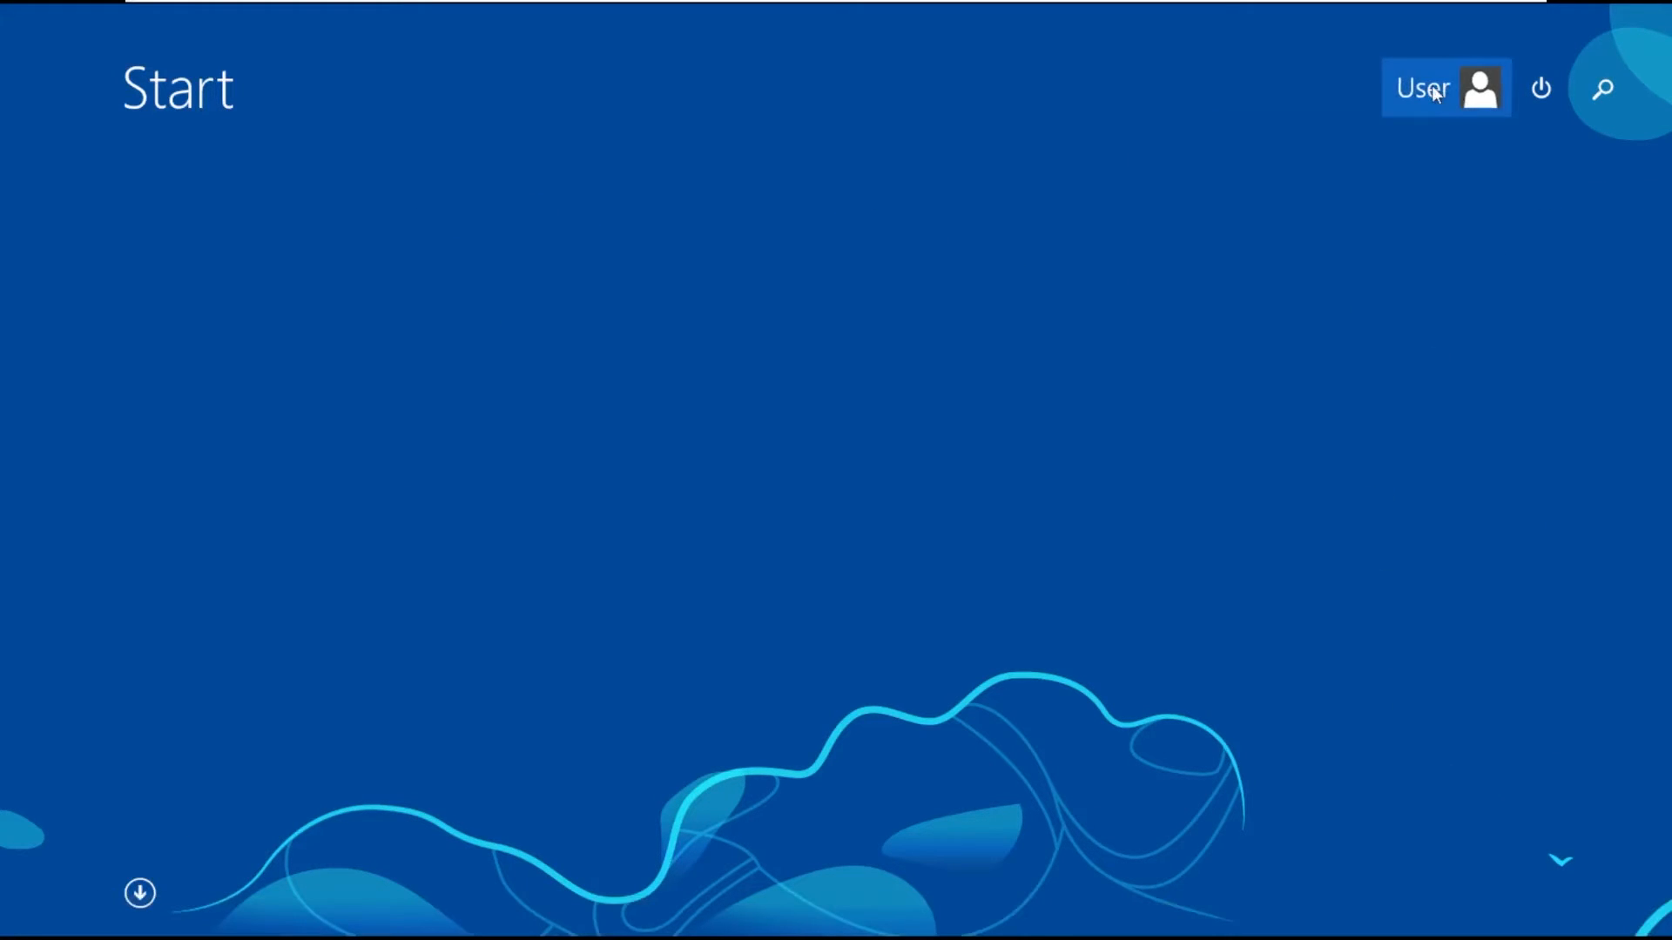
Step: View the user account menu, then show and dismiss the Start screen search pane
left_click(1455, 85)
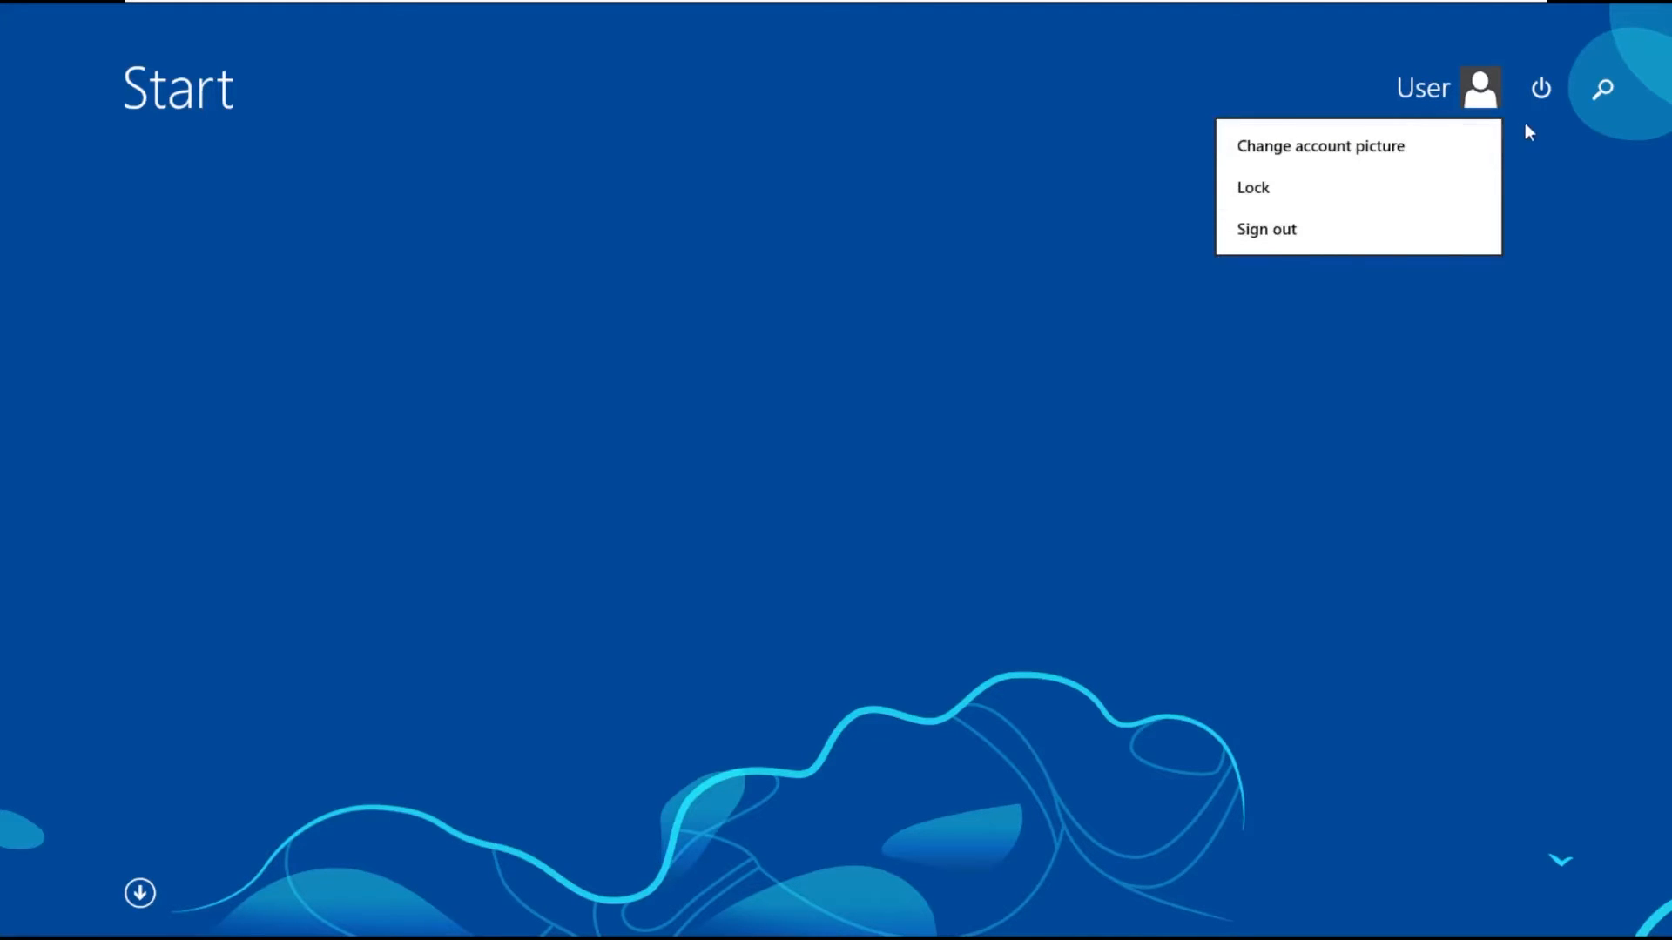
left_click(1541, 88)
left_click(1612, 87)
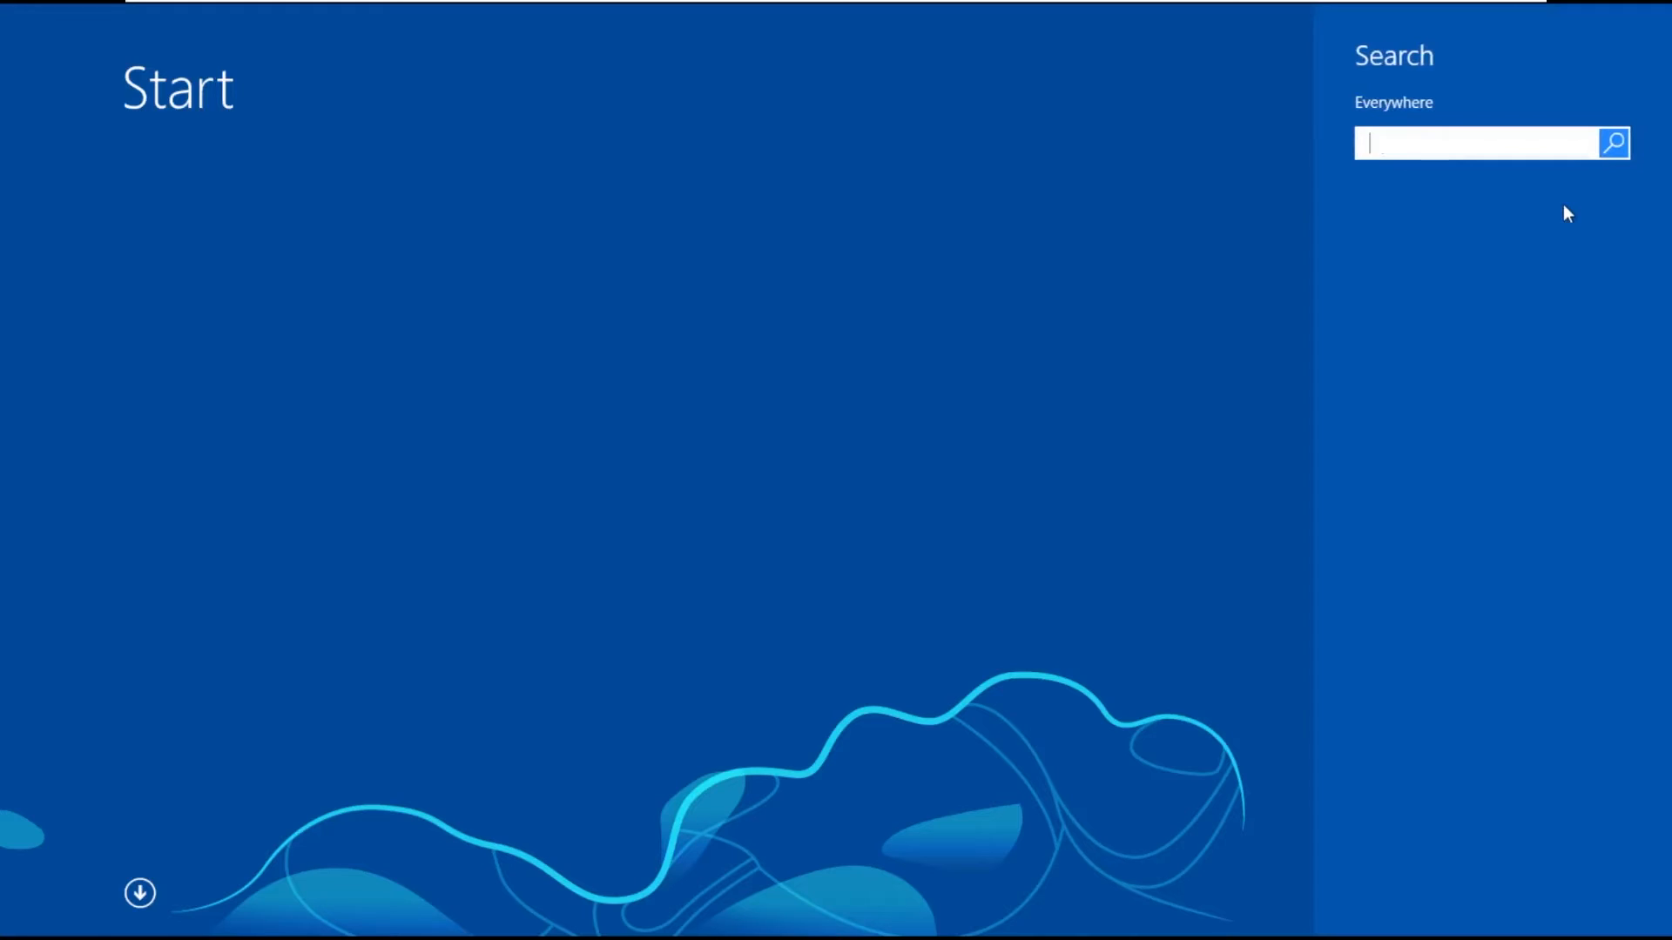
left_click(336, 646)
Step: Launch Purble Place from the apps list, centre its window and start a cake game
left_click(141, 893)
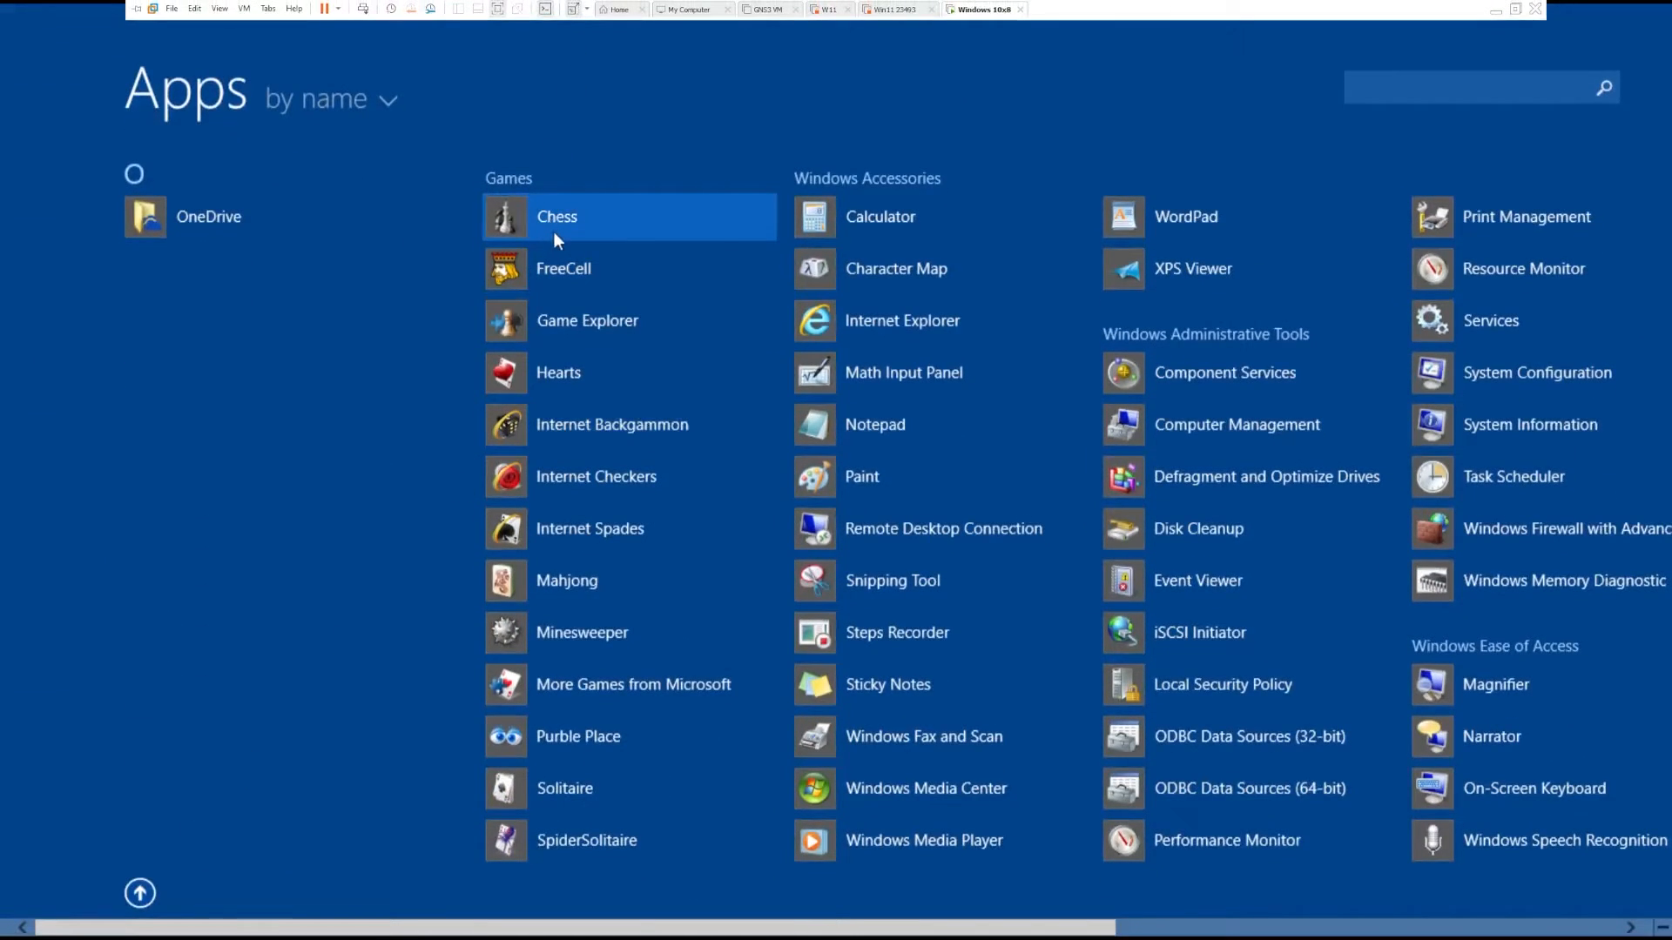
left_click(627, 698)
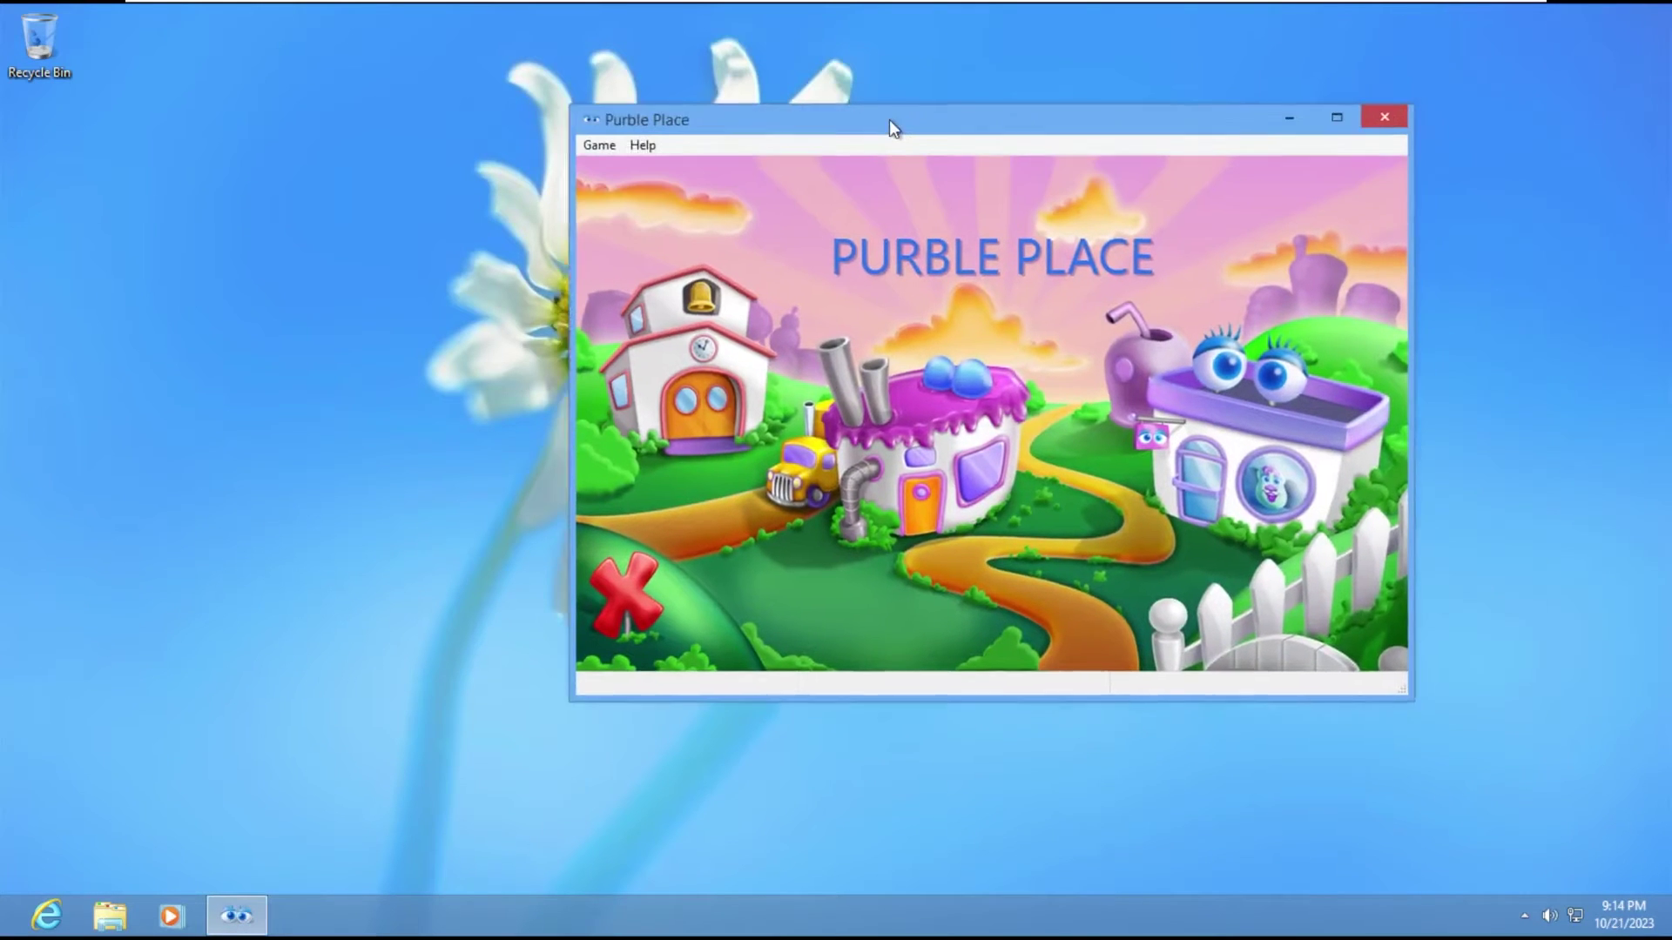
left_click_drag(1164, 111, 708, 125)
left_click(735, 386)
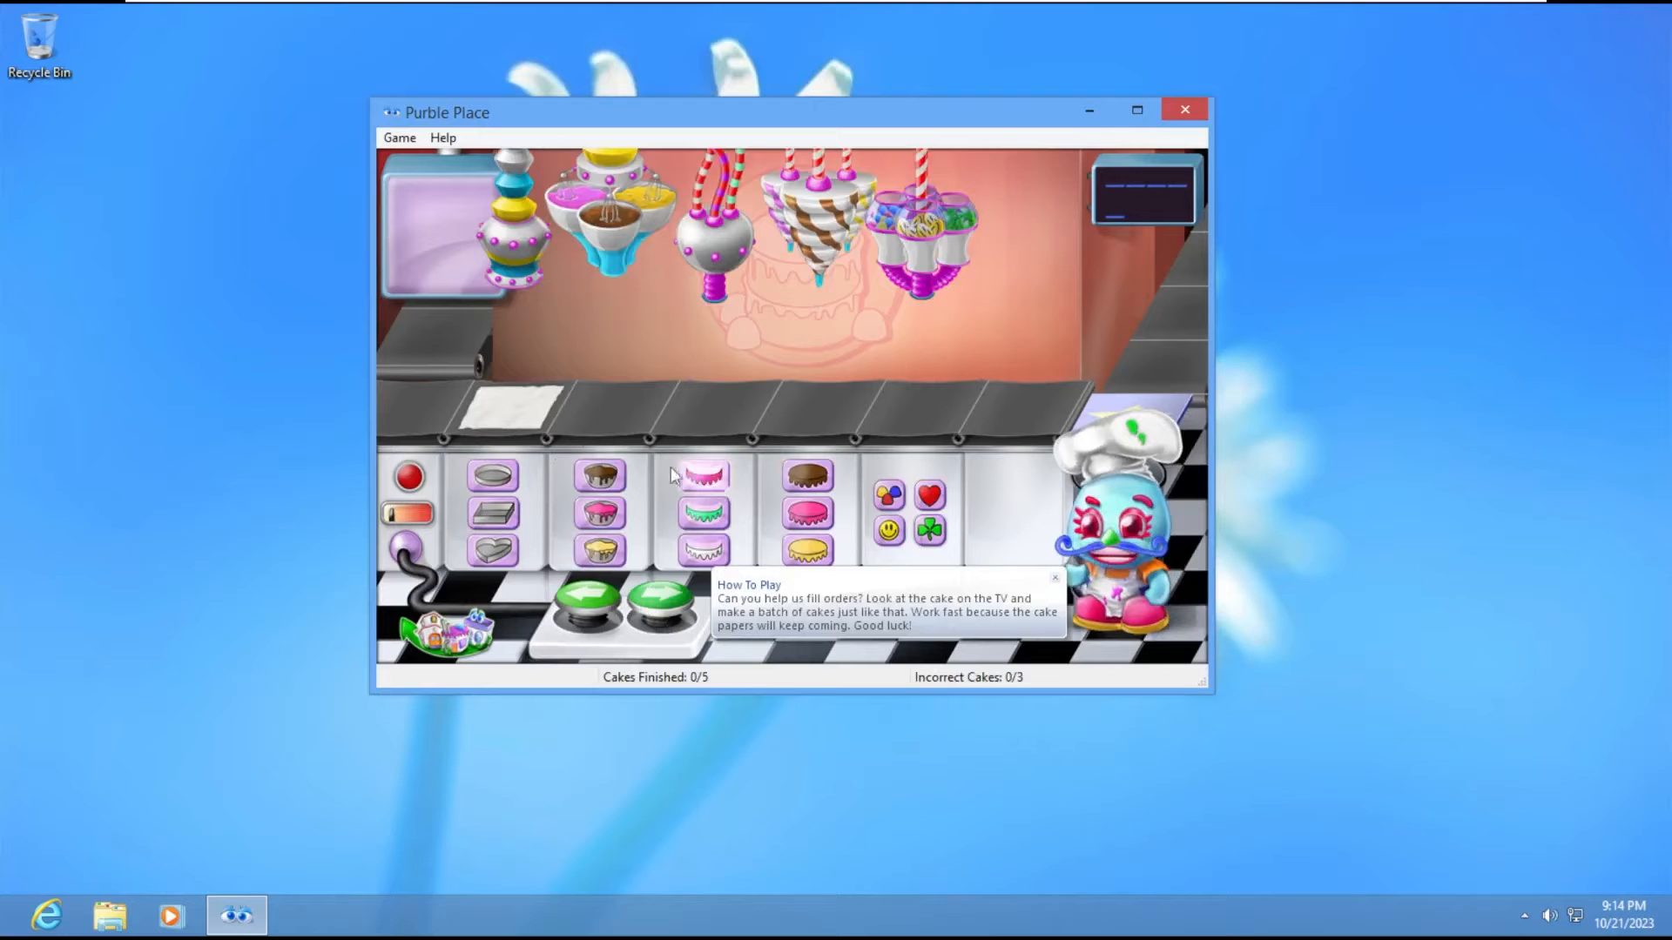
left_click(494, 478)
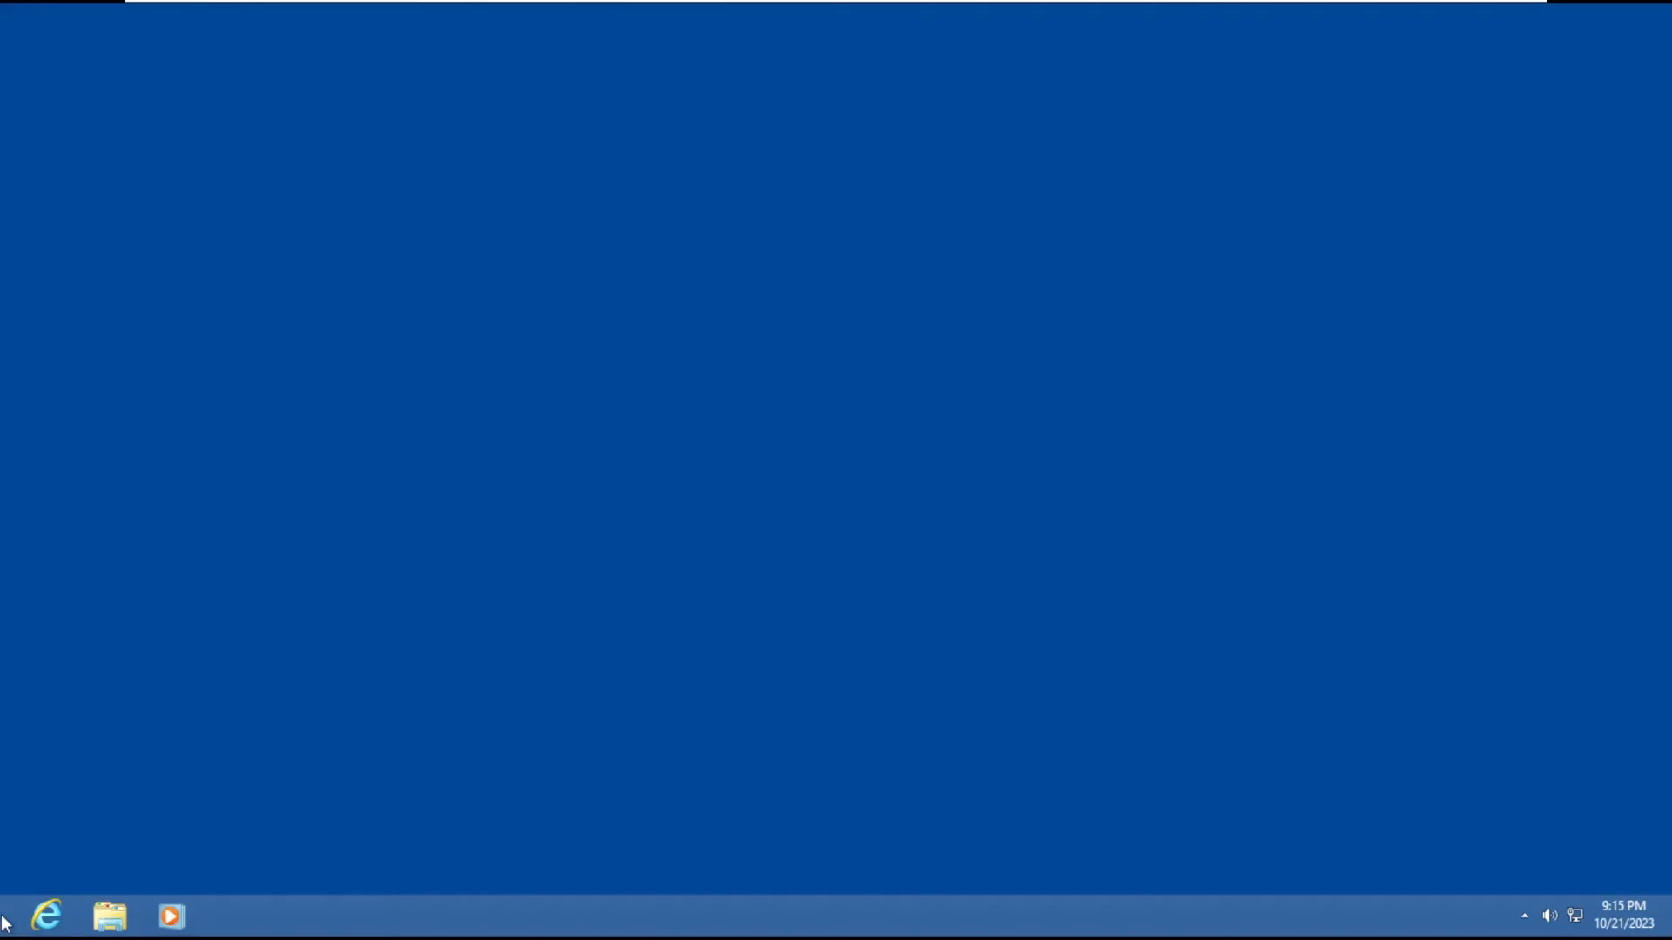
Step: Return to the Start screen's full apps list
left_click(3, 923)
left_click(138, 882)
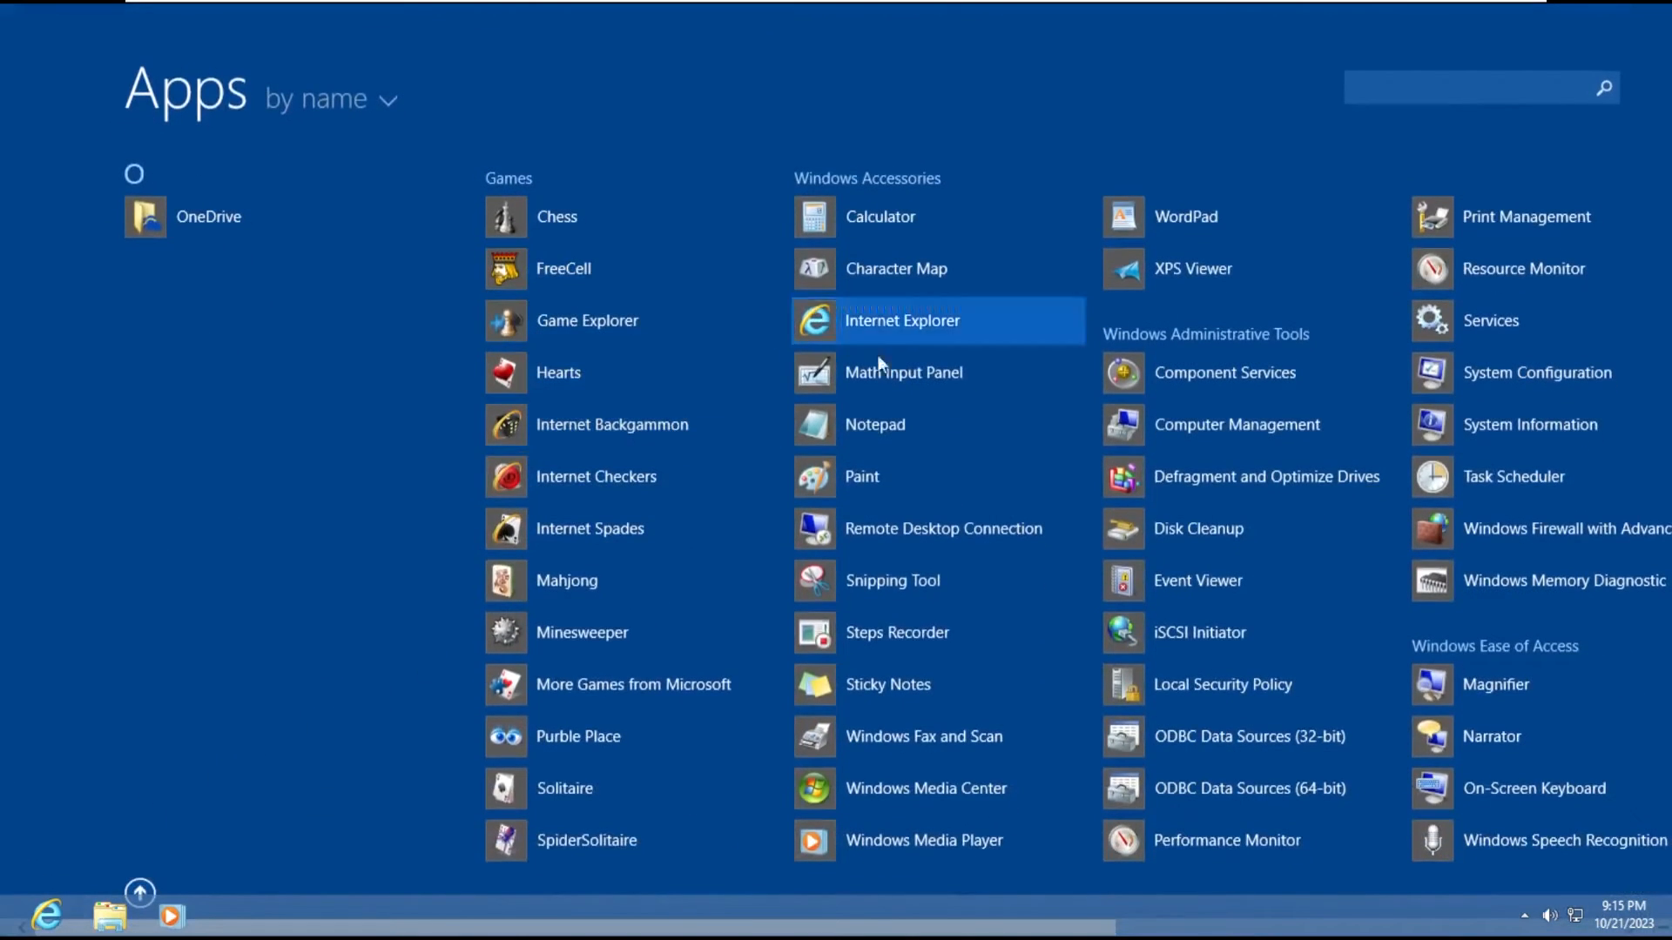
scroll(678, 914, "down", 2)
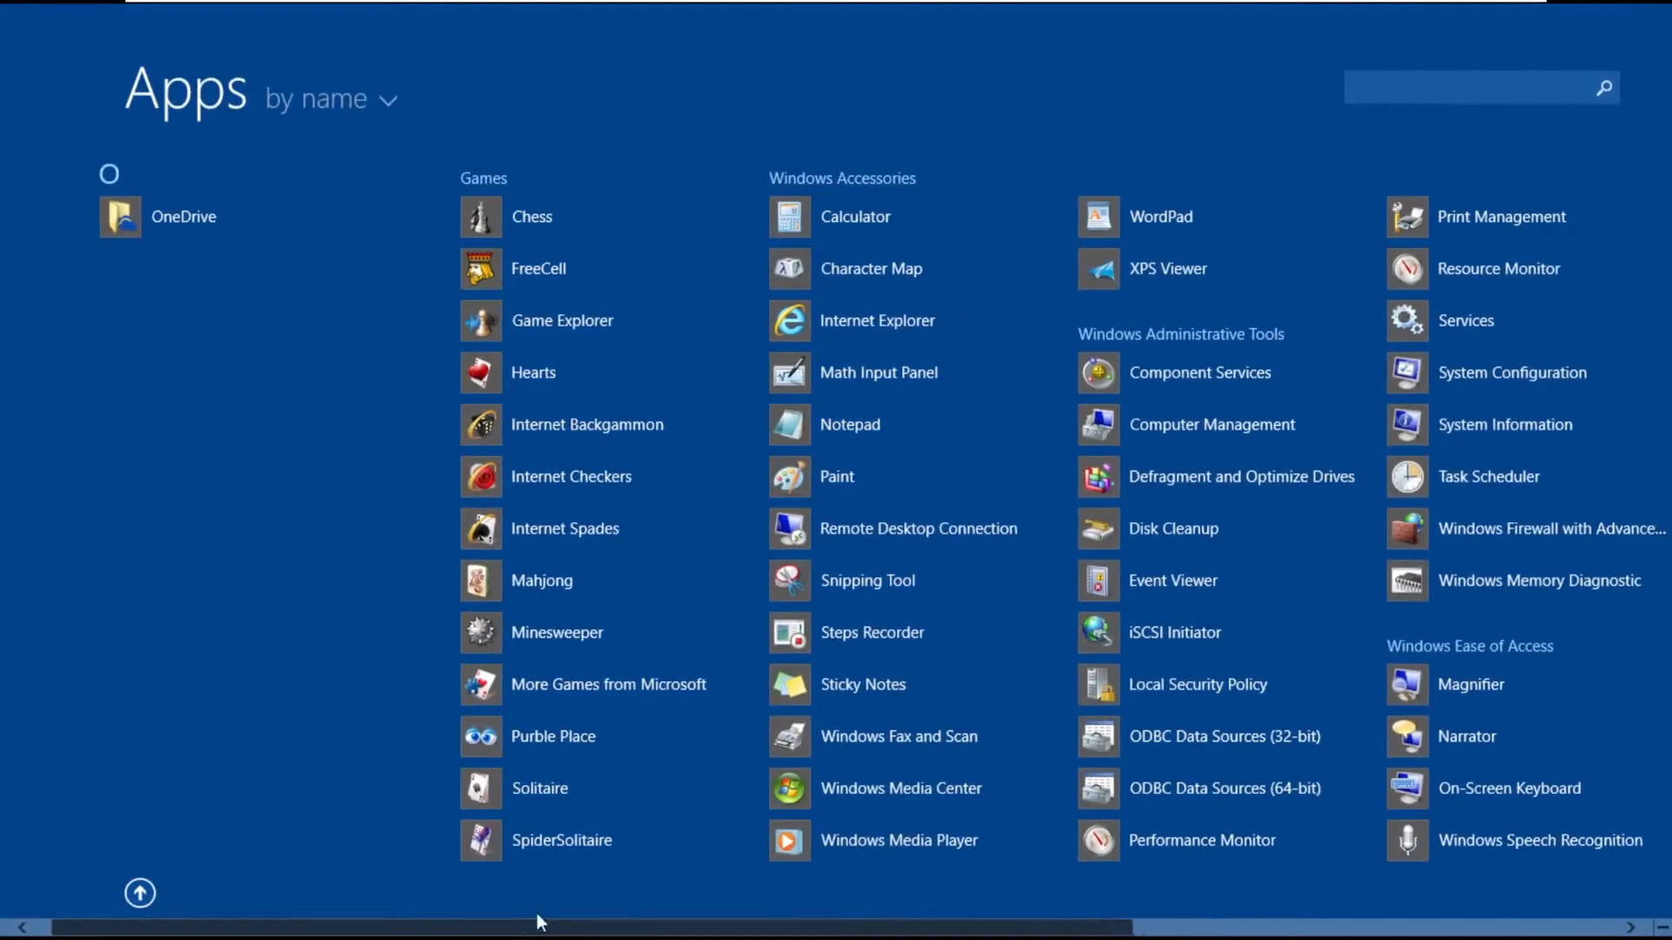
scroll(675, 859, "down", 1)
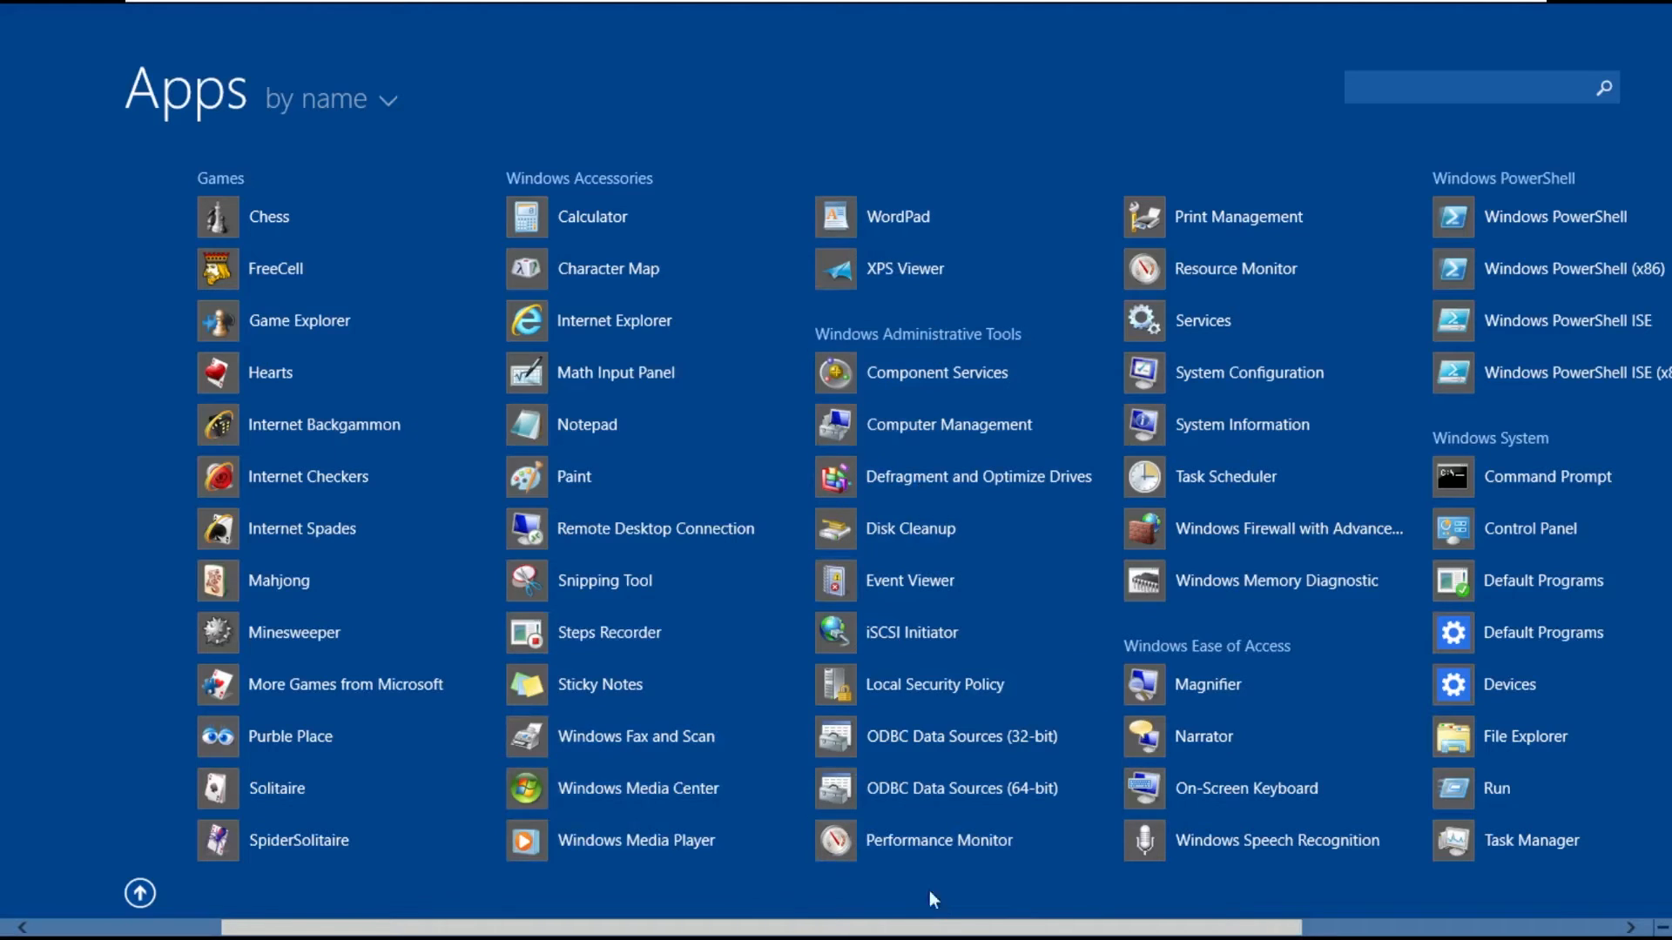
scroll(948, 919, "down", 1)
left_click_drag(948, 918, 1118, 869)
scroll(1119, 879, "down", 2)
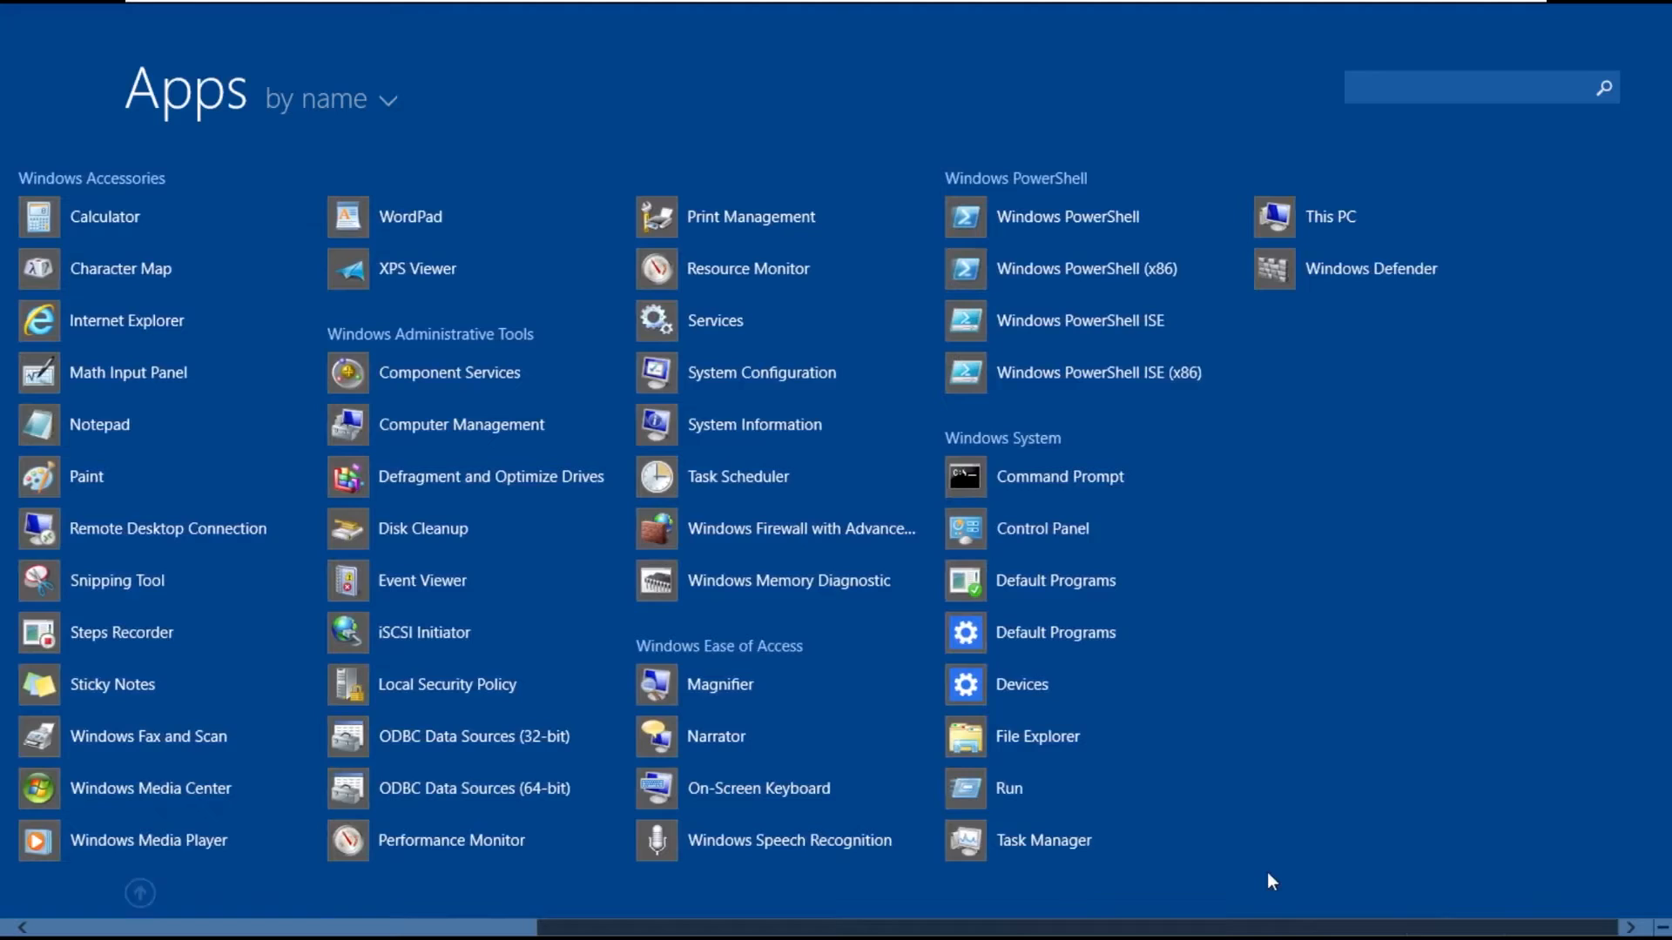
Step: Select the This PC tile, view the Devices settings page and return to Settings home
right_click(1336, 215)
left_click(1062, 699)
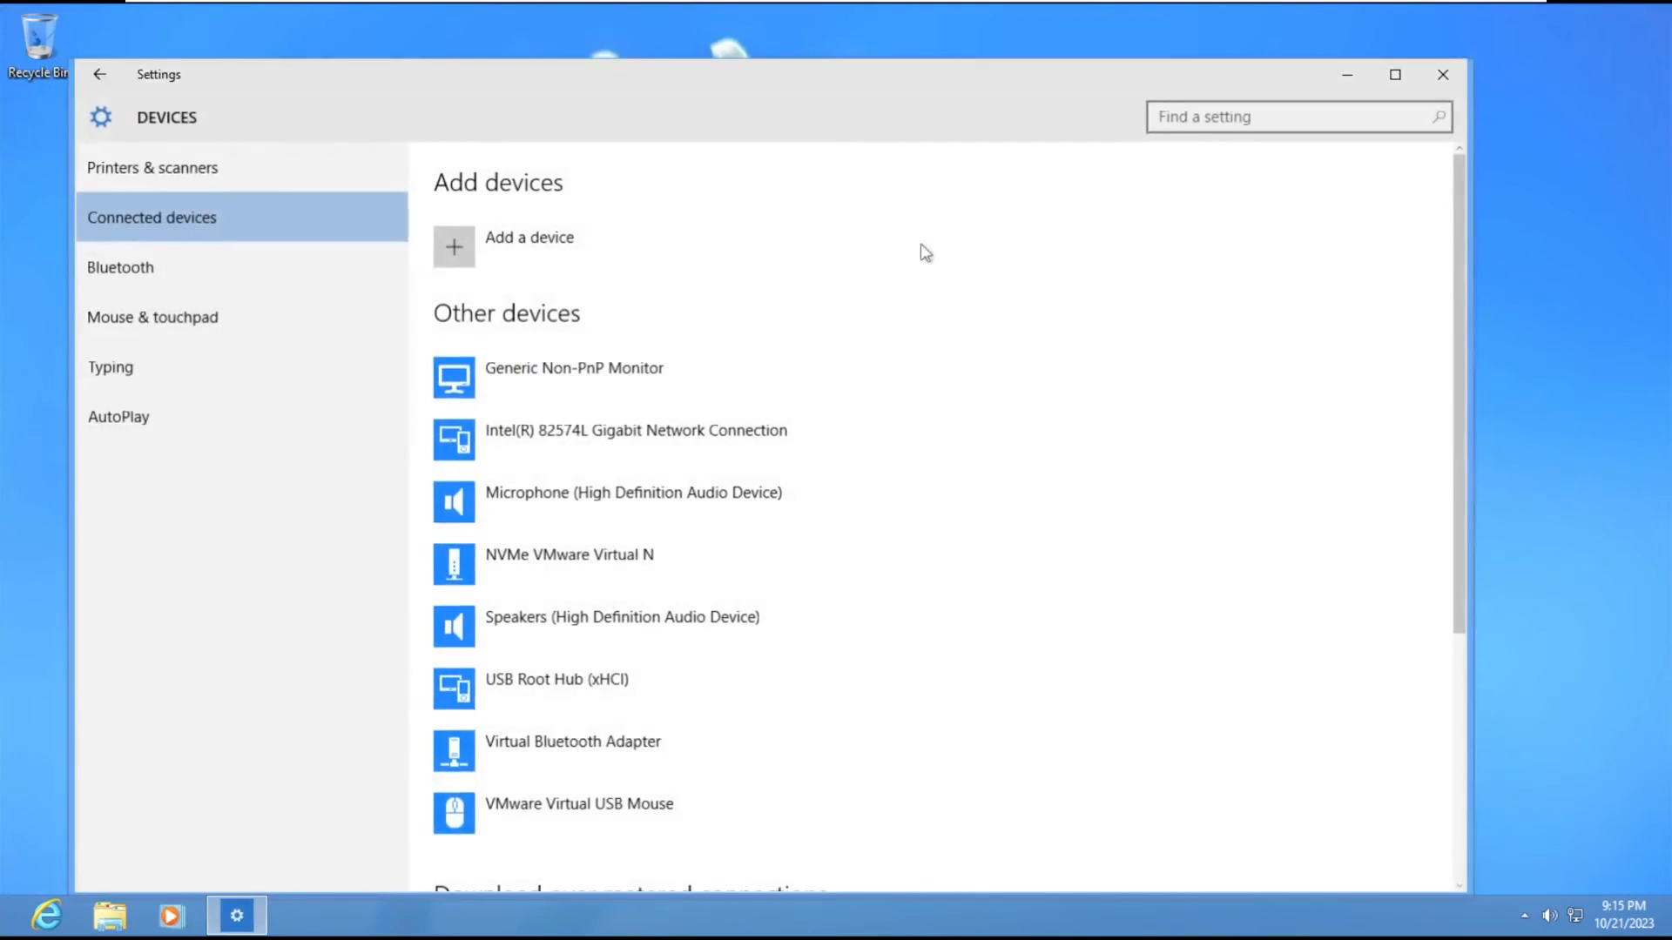
left_click(99, 74)
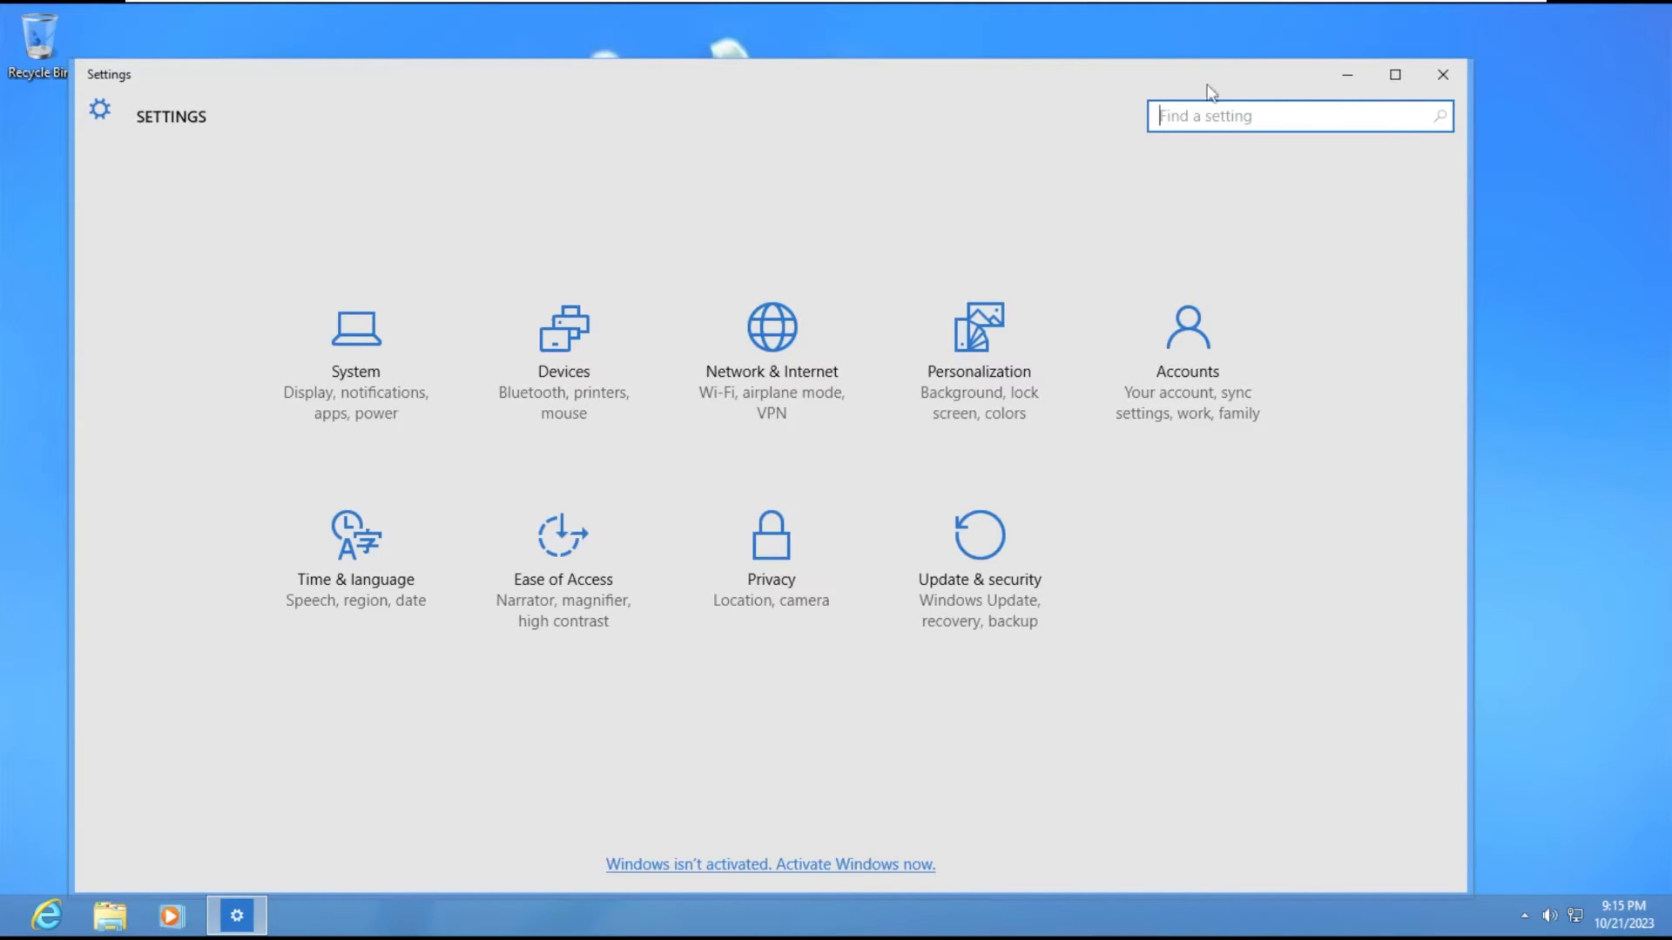
Step: Show the System About page and cancel an attempted Azure AD join
left_click(355, 392)
left_click(223, 605)
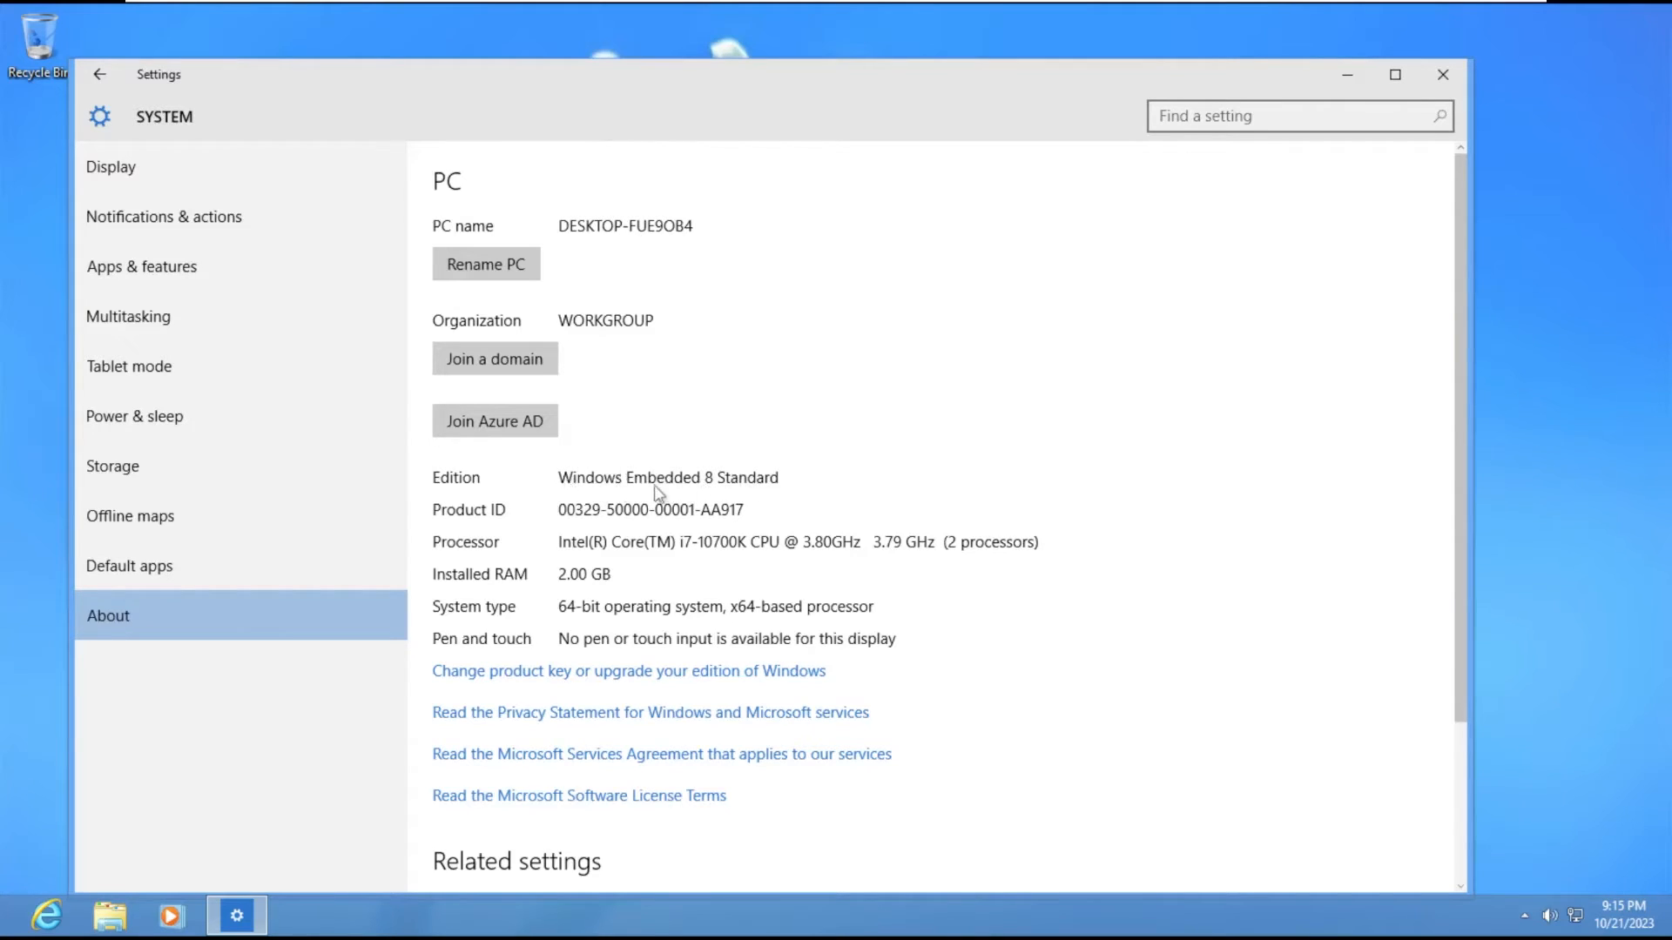
left_click(536, 427)
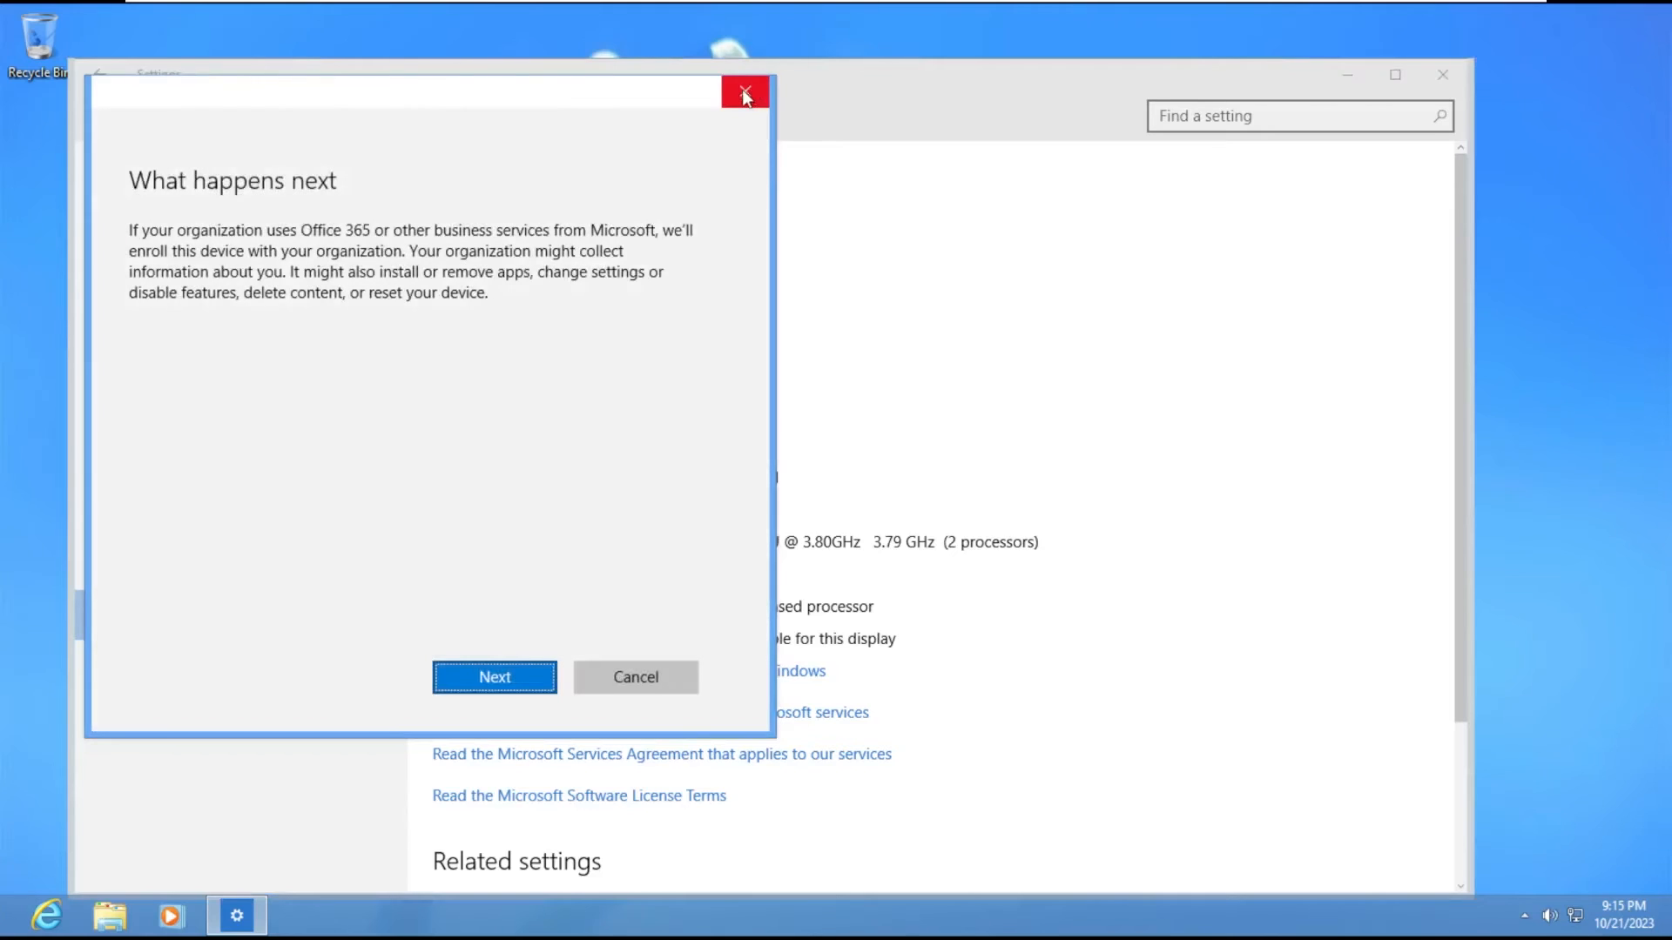
left_click(742, 89)
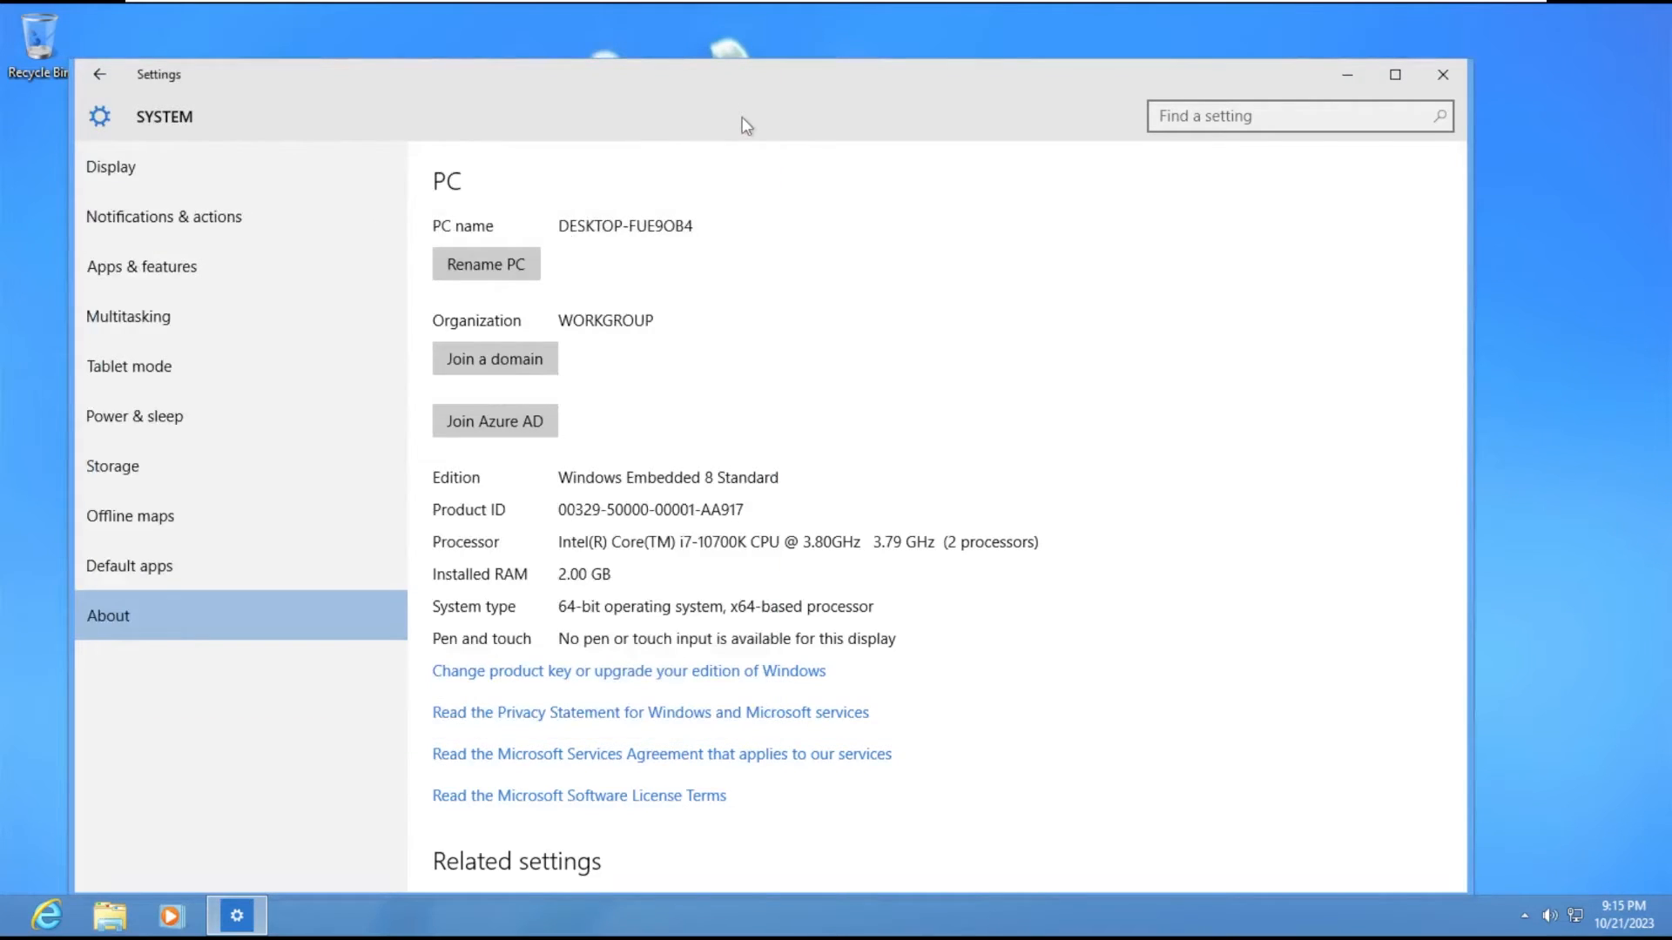
scroll(522, 627, "down", 3)
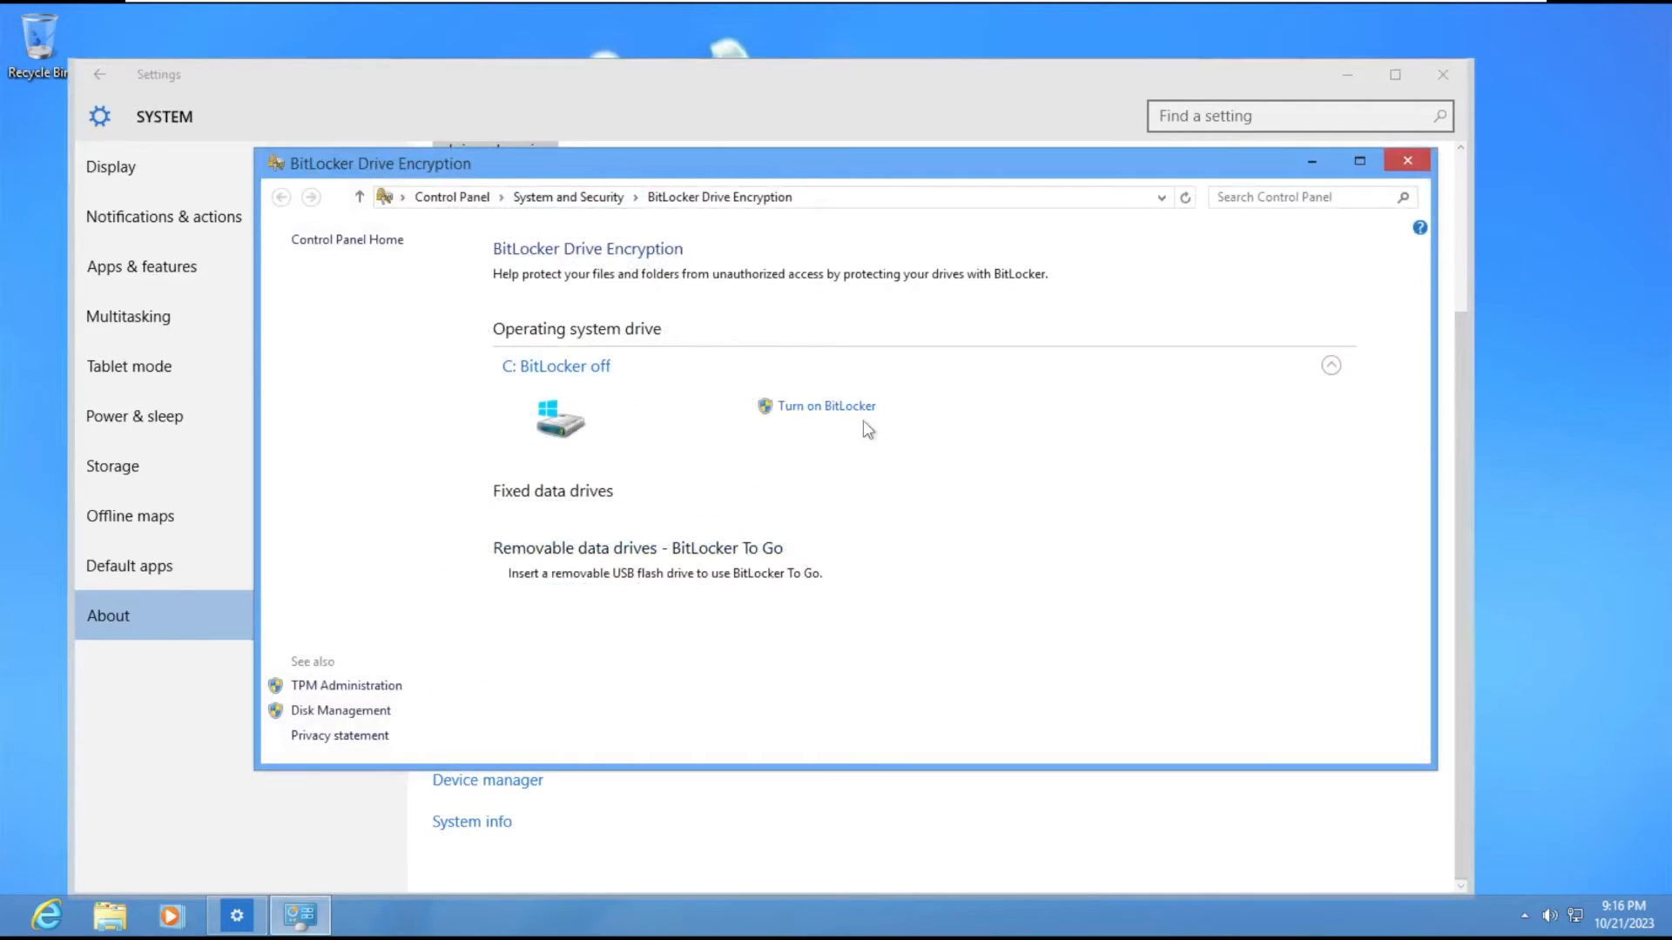
Step: Attempt to turn on BitLocker for C:, dismiss the TPM error, resize and close the BitLocker window
left_click(851, 406)
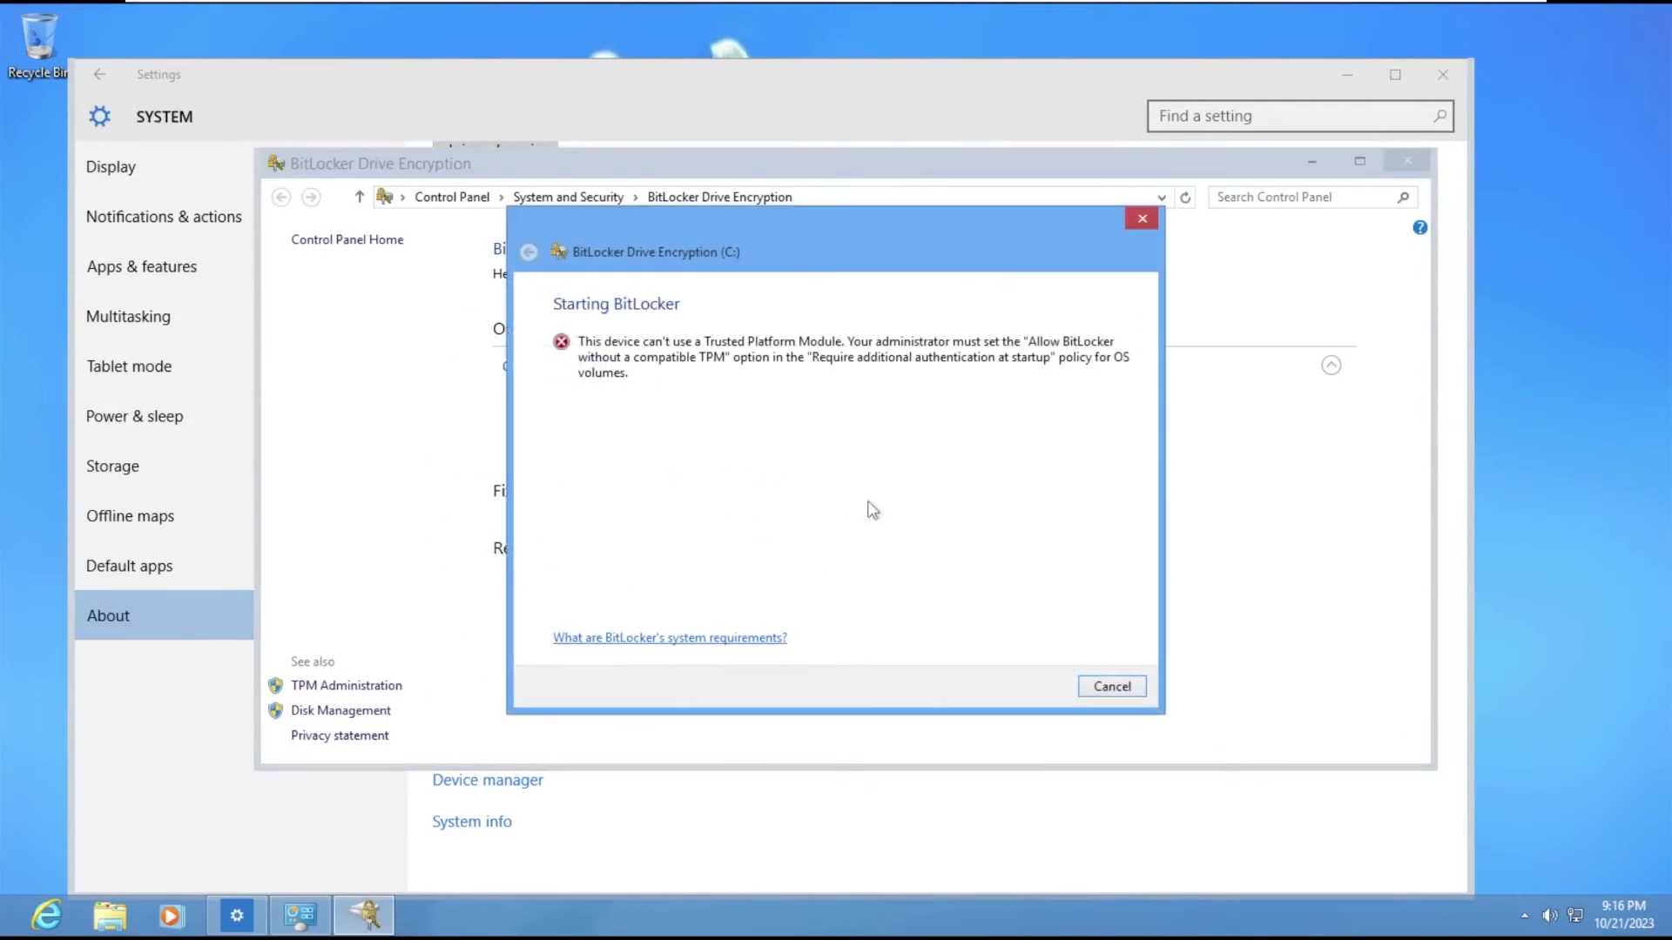
left_click(1111, 687)
left_click(1357, 161)
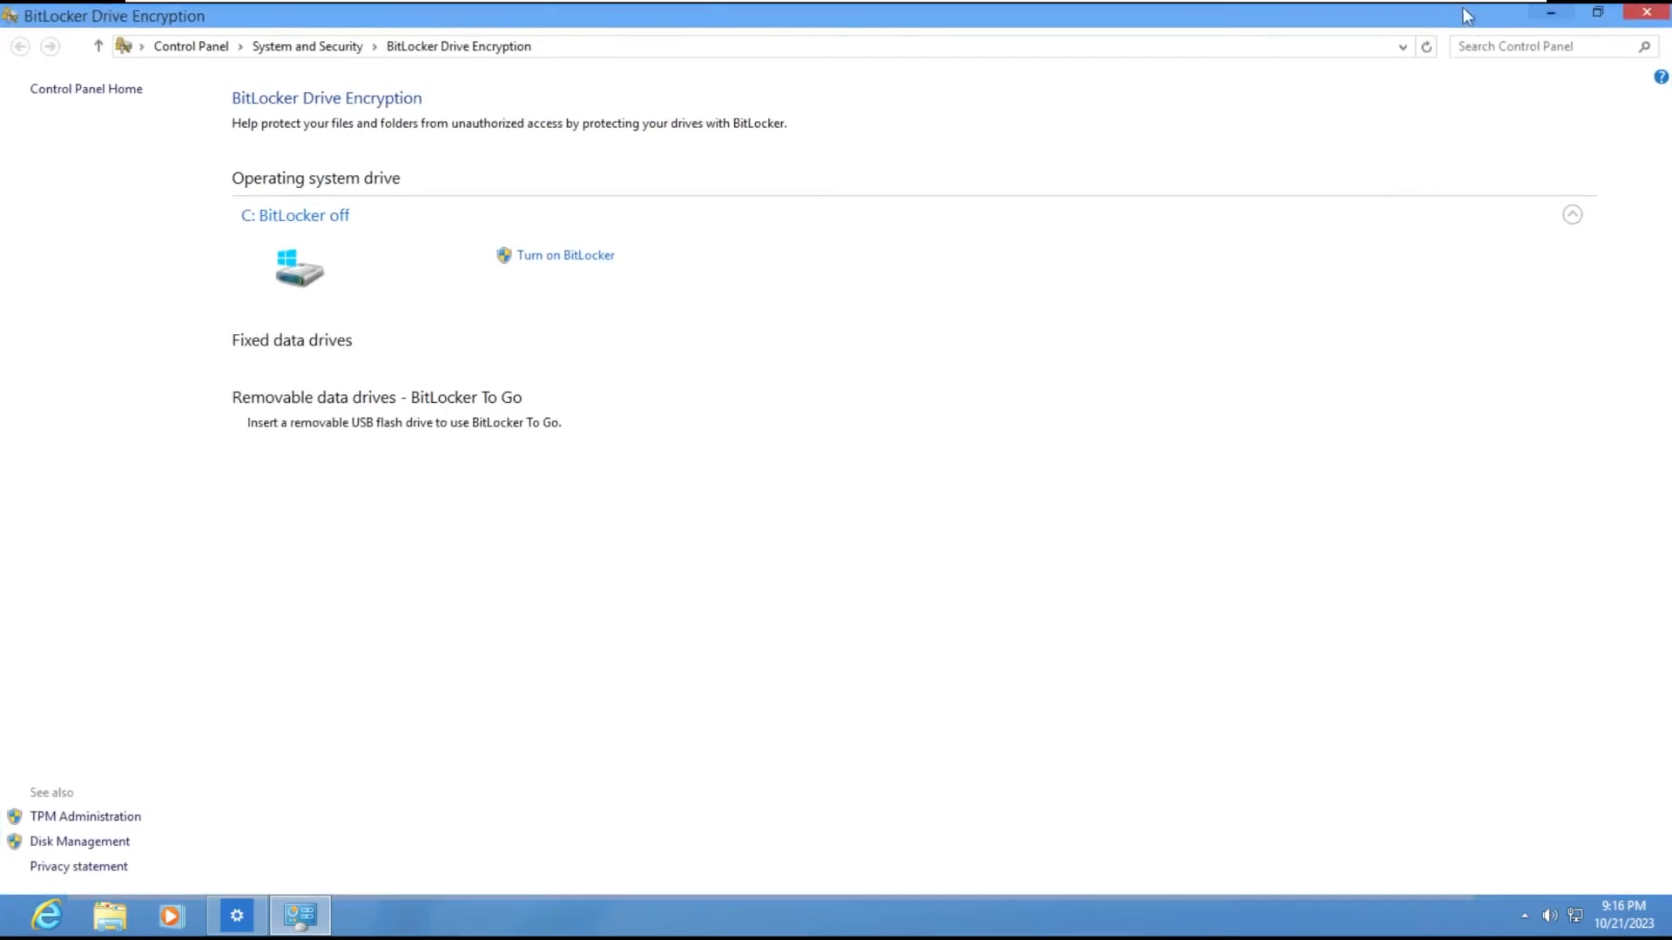
left_click_drag(1464, 13, 1178, 154)
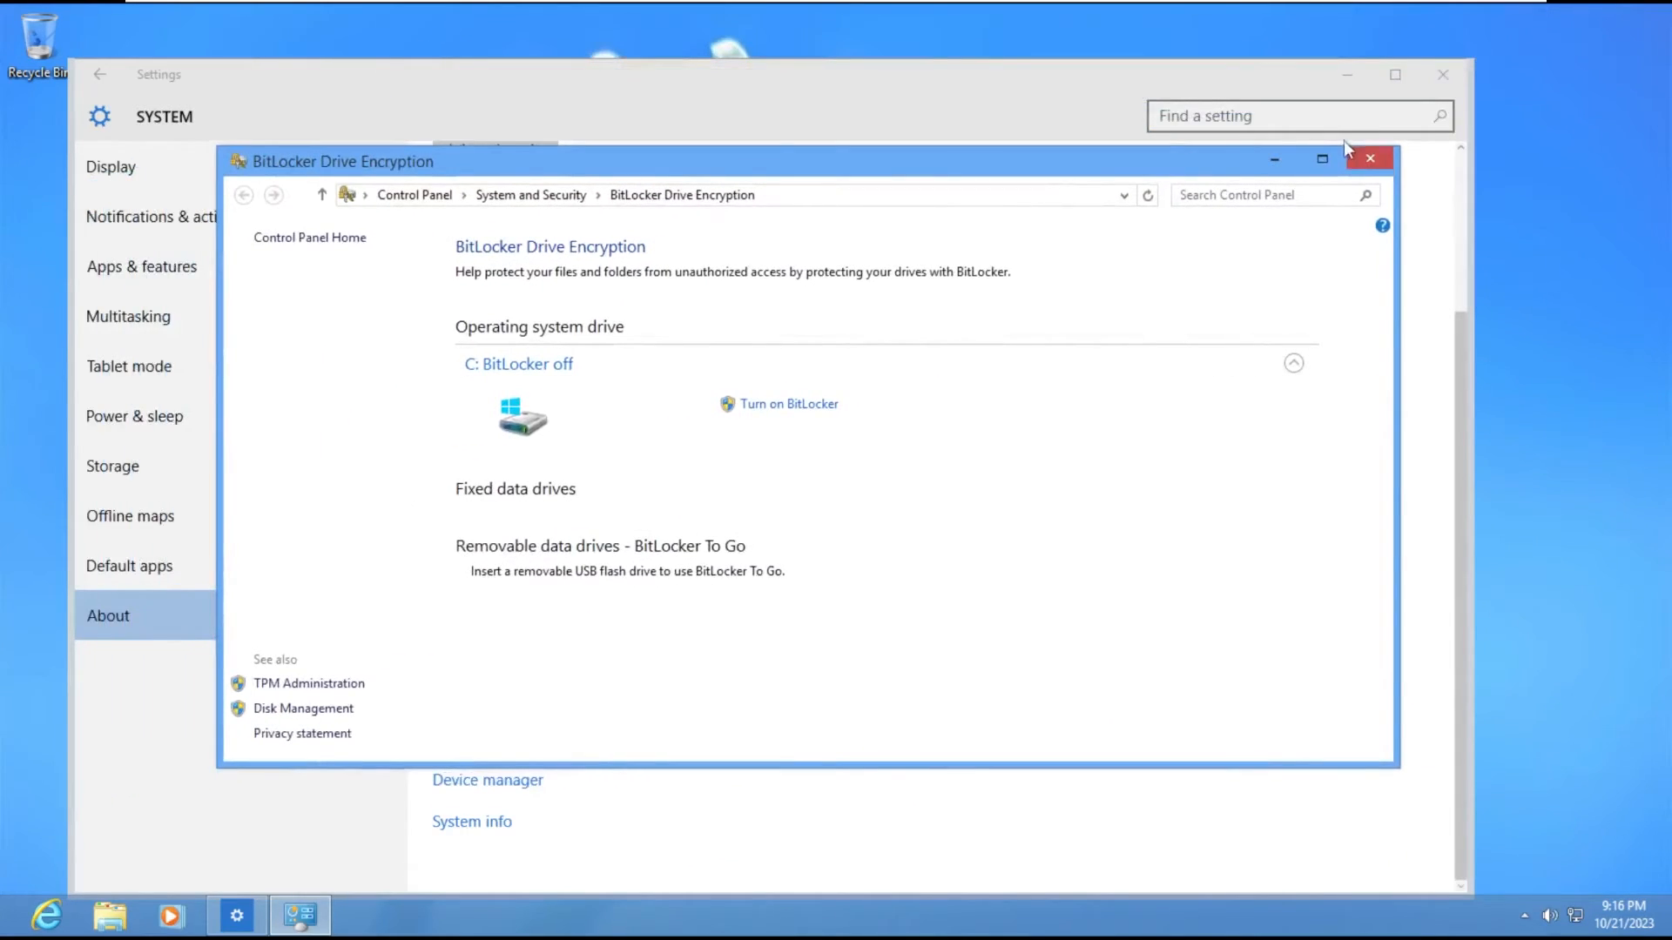
left_click(1367, 158)
Step: View the Display settings page, close Settings and return to the Start screen
left_click(99, 75)
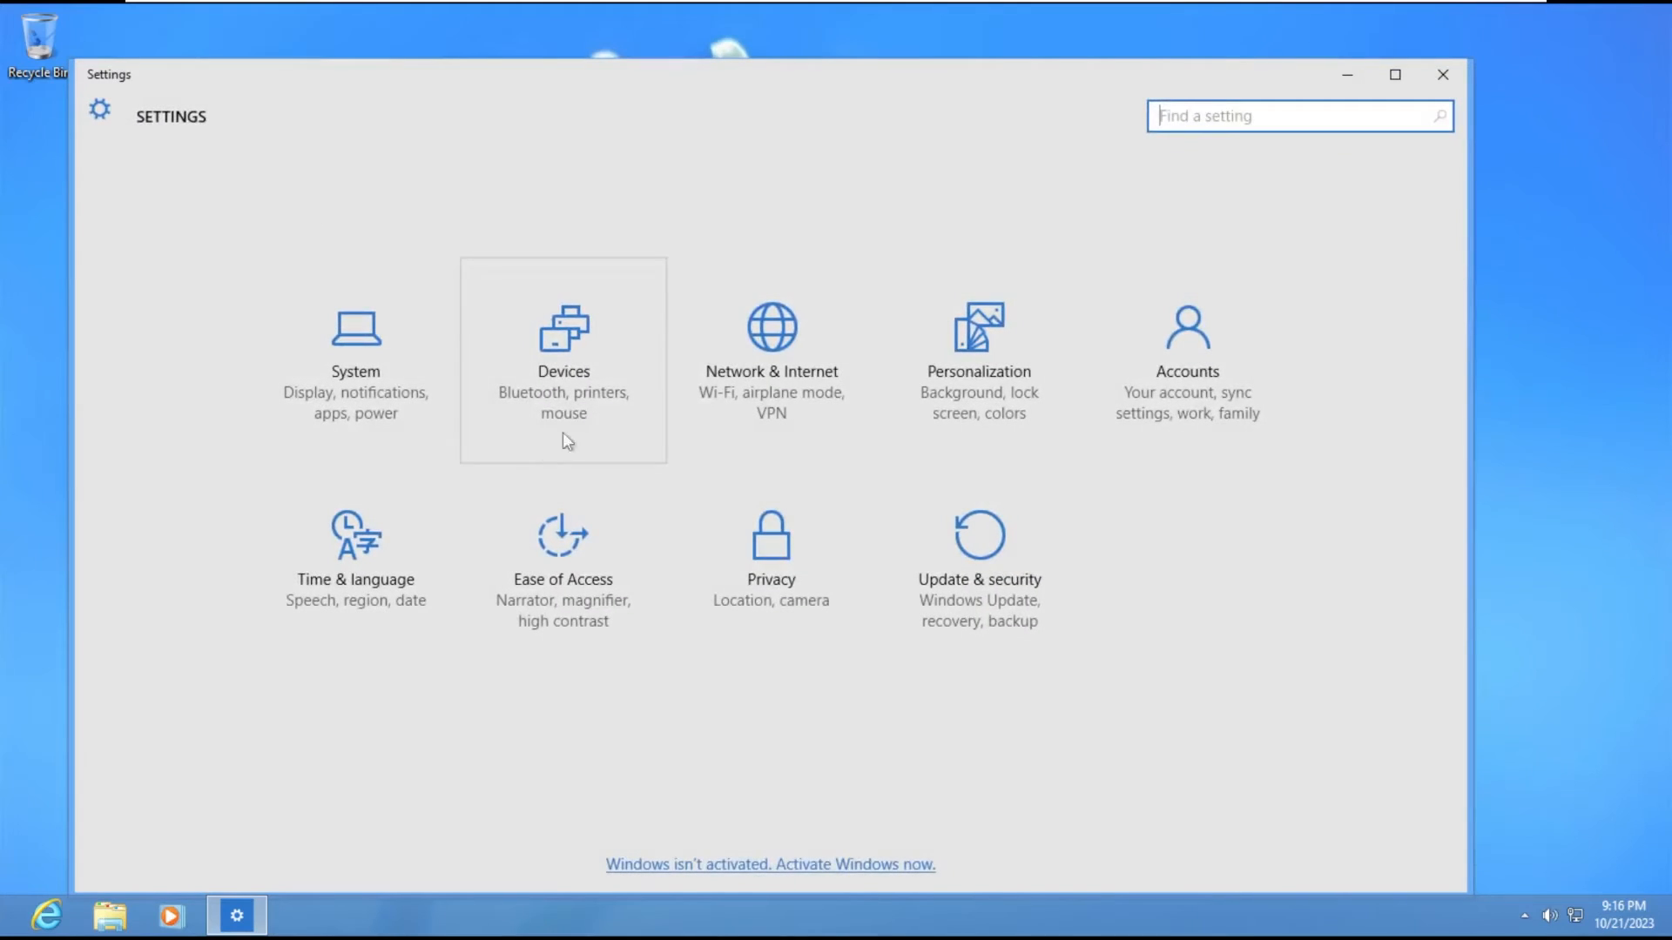
left_click(372, 392)
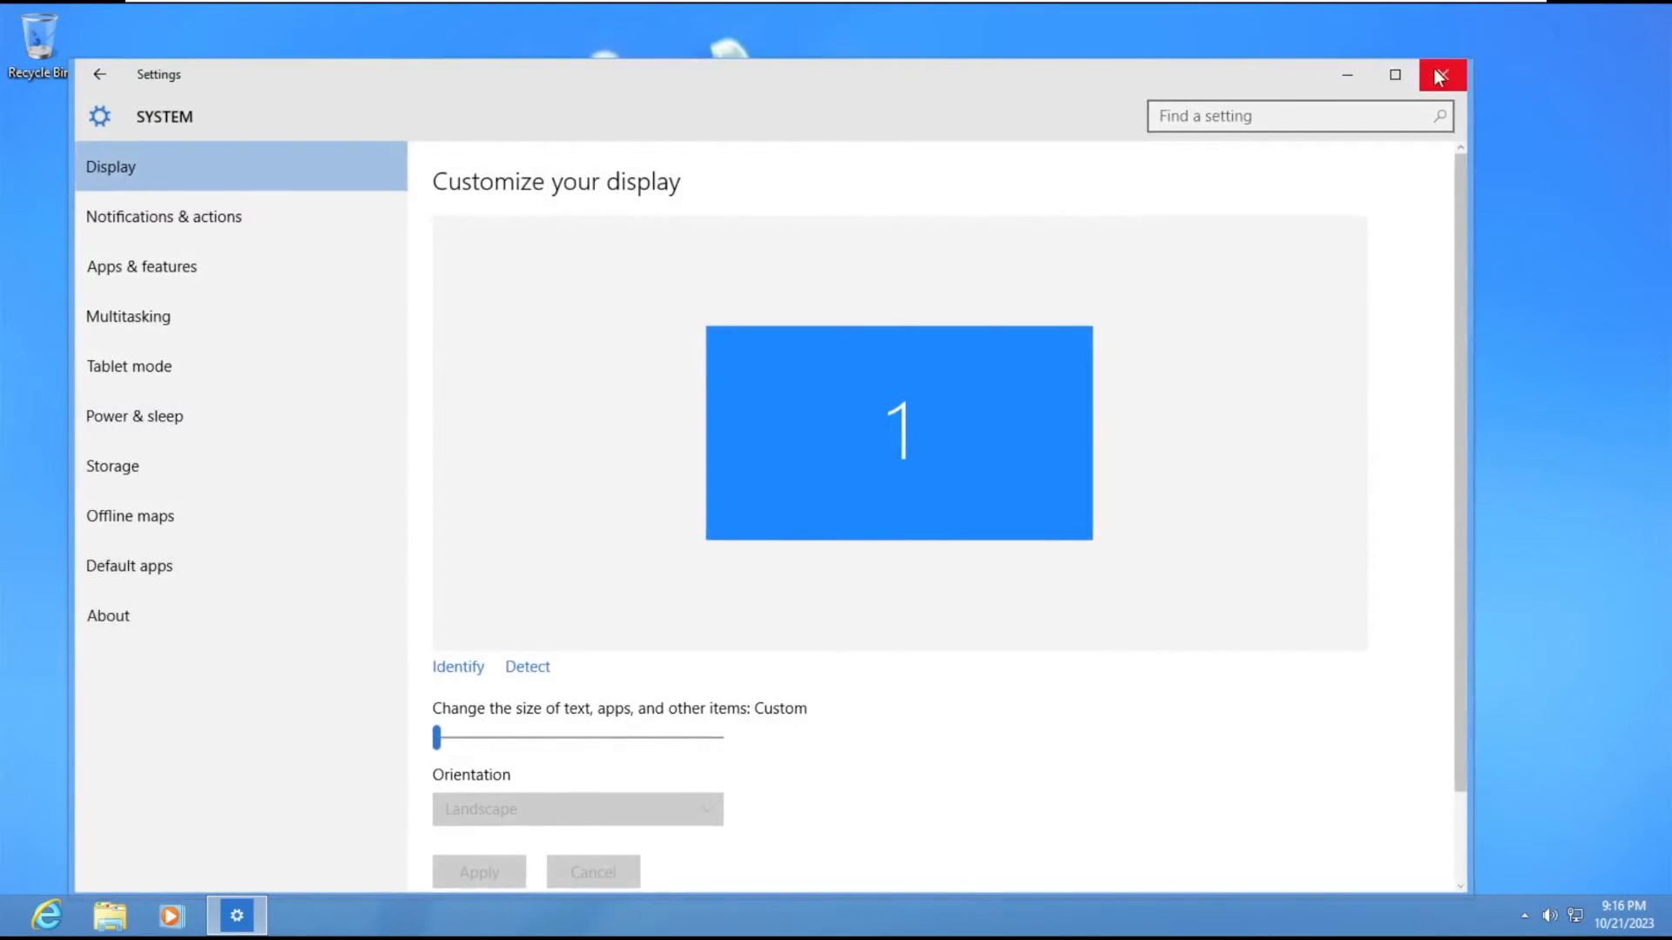
left_click(1438, 77)
key("super")
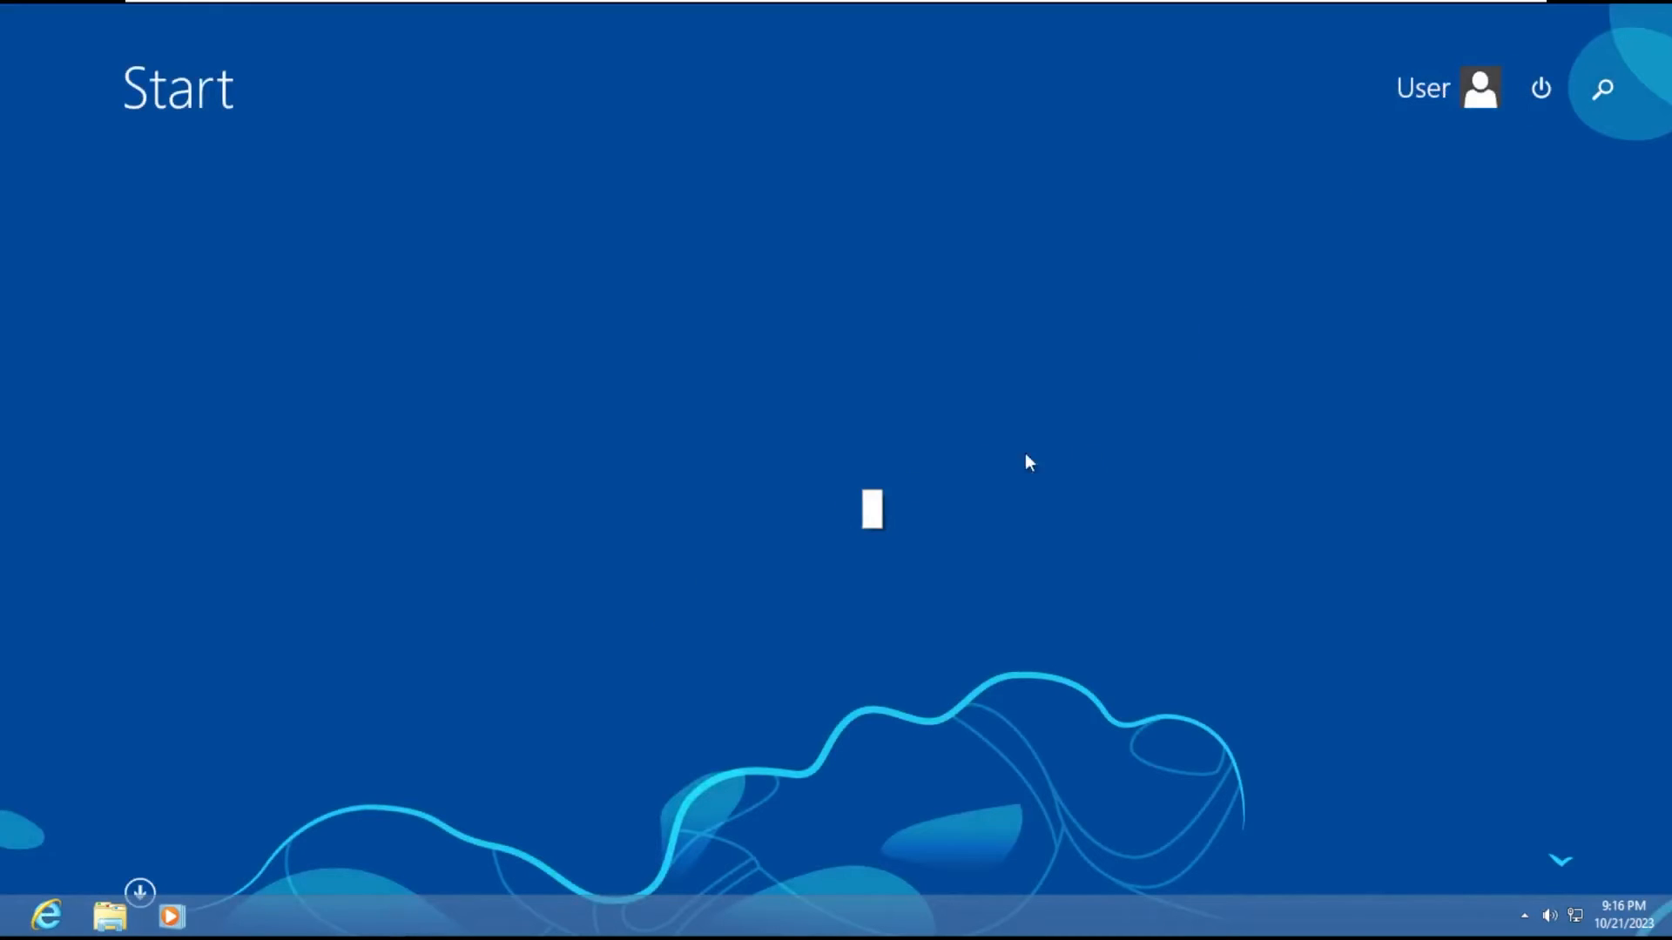
Step: Select Internet Spades, Disk Cleanup and Task Scheduler tiles in the apps list, then clear the selection
left_click(140, 891)
right_click(594, 541)
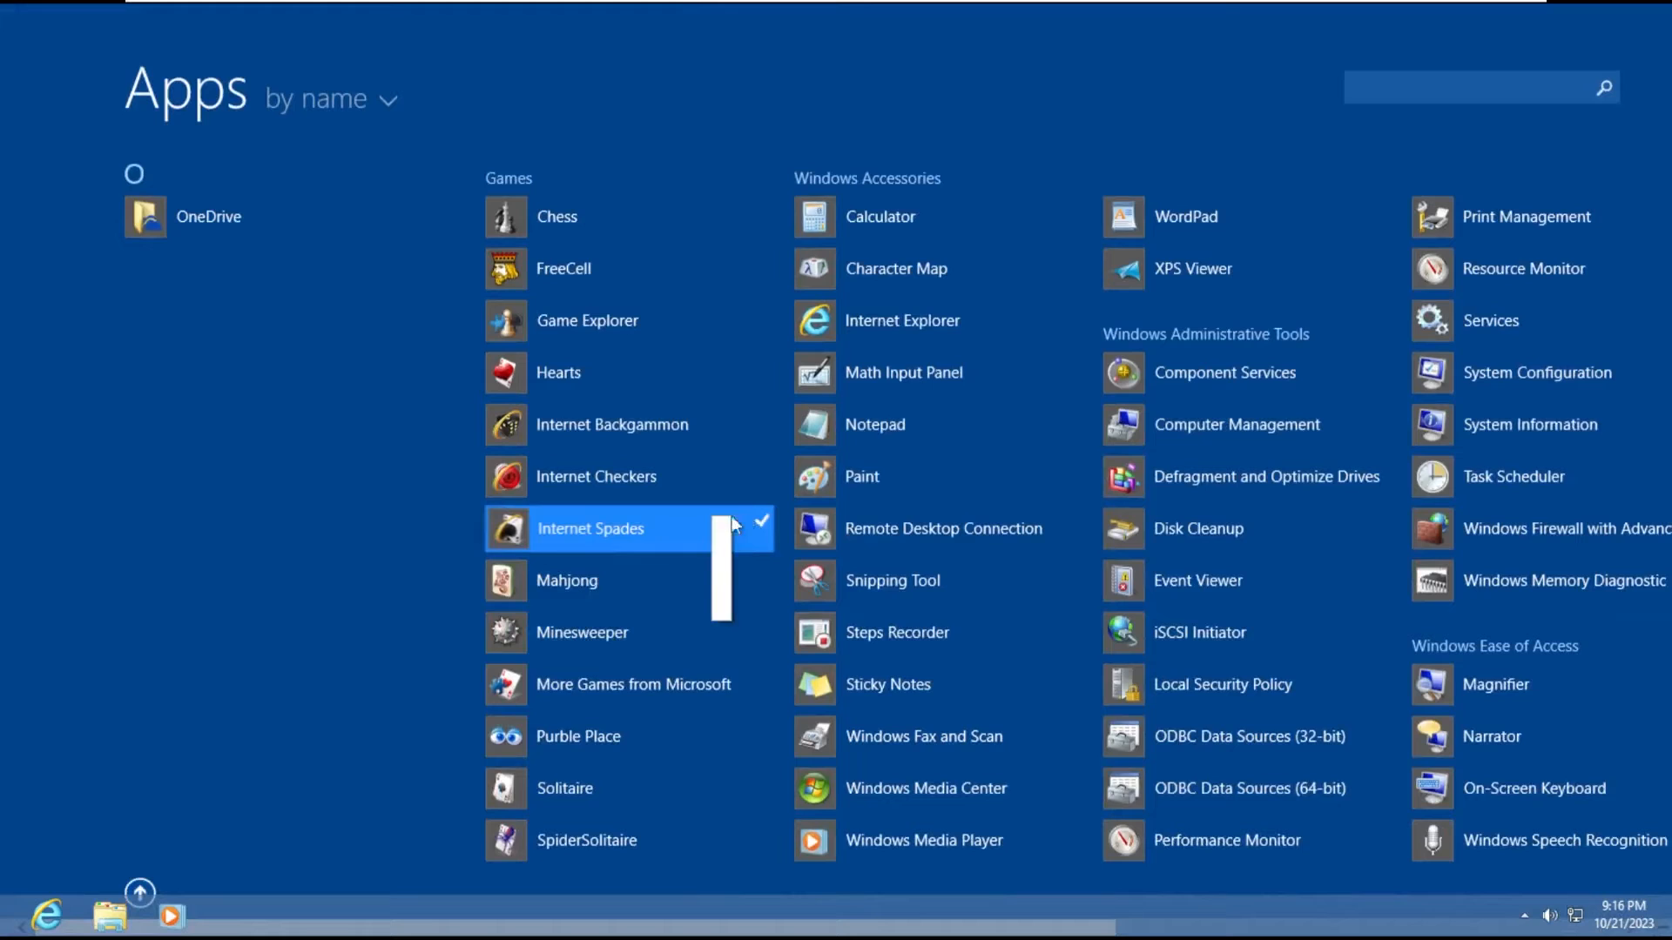
right_click(1321, 522)
right_click(1466, 494)
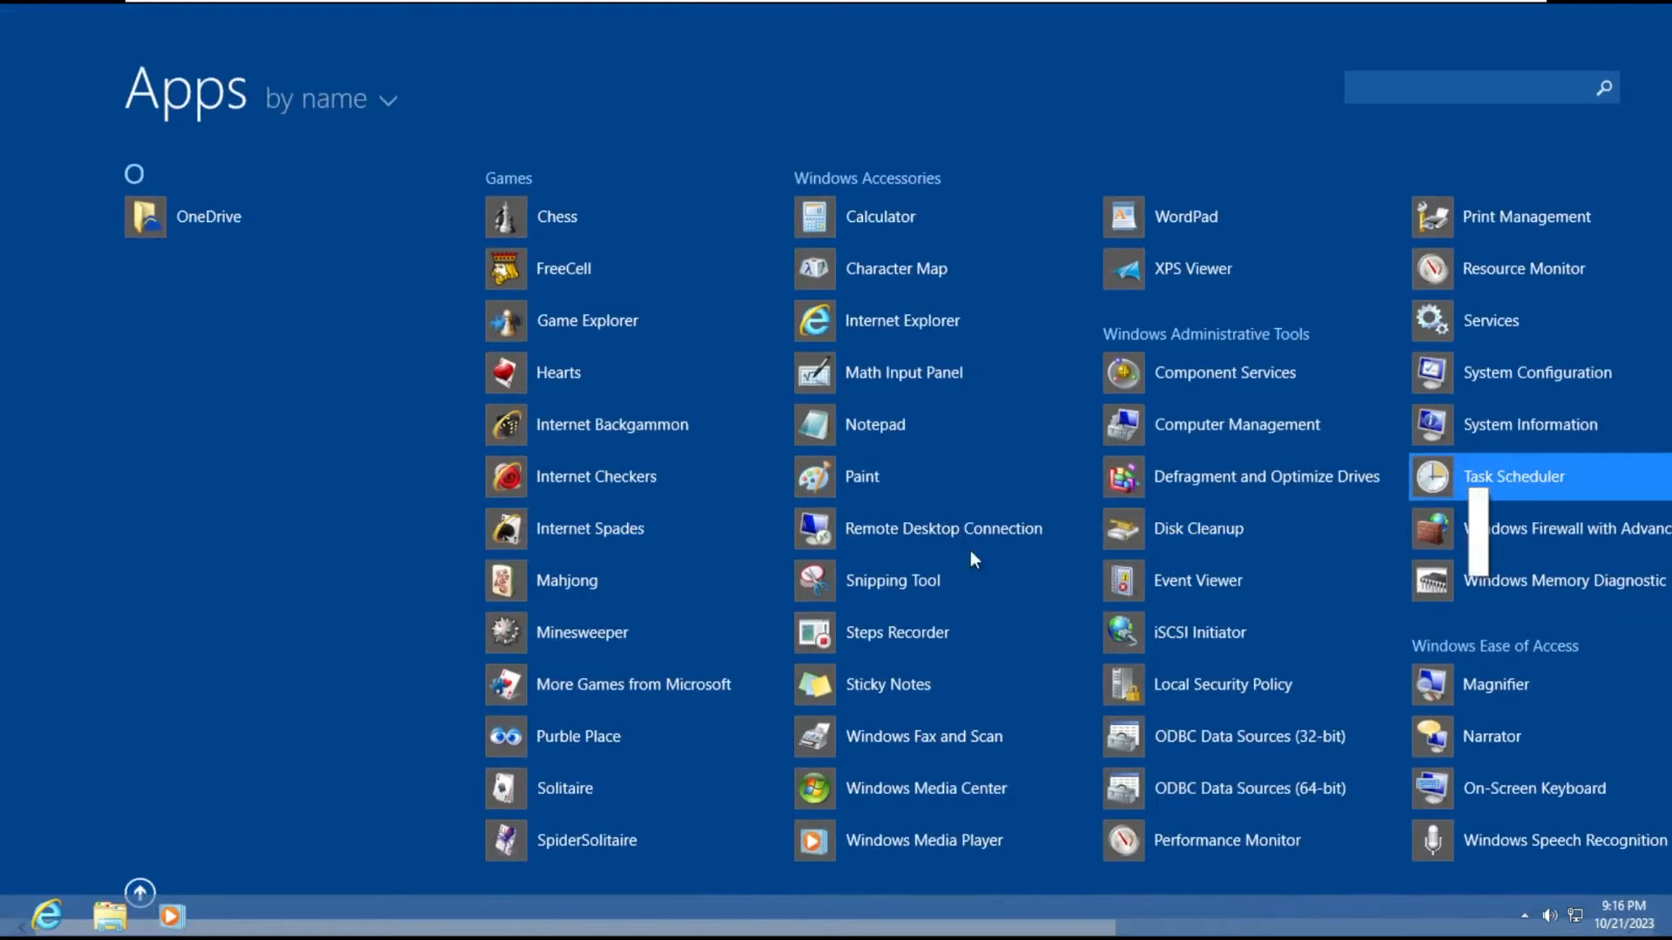
left_click(398, 753)
Step: Return to Start and launch File Explorer on Computer from the taskbar
left_click(140, 892)
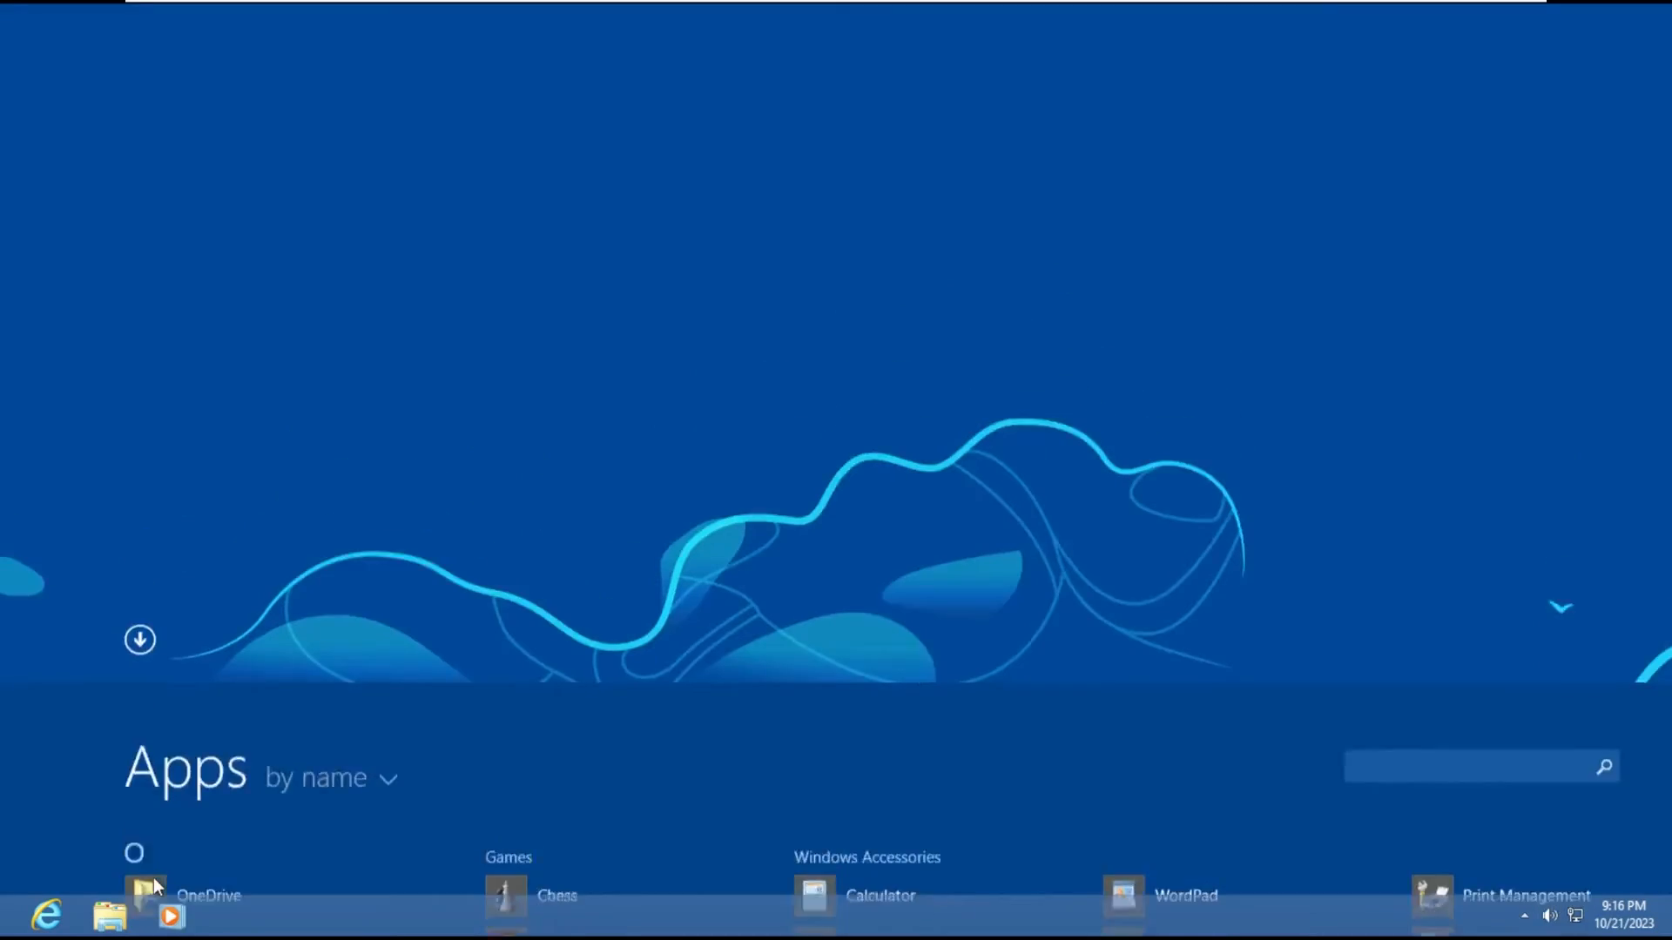
left_click(110, 916)
Step: Browse File Explorer into Local Disk (C:) > Windows, after a detour into Users
left_click(970, 284)
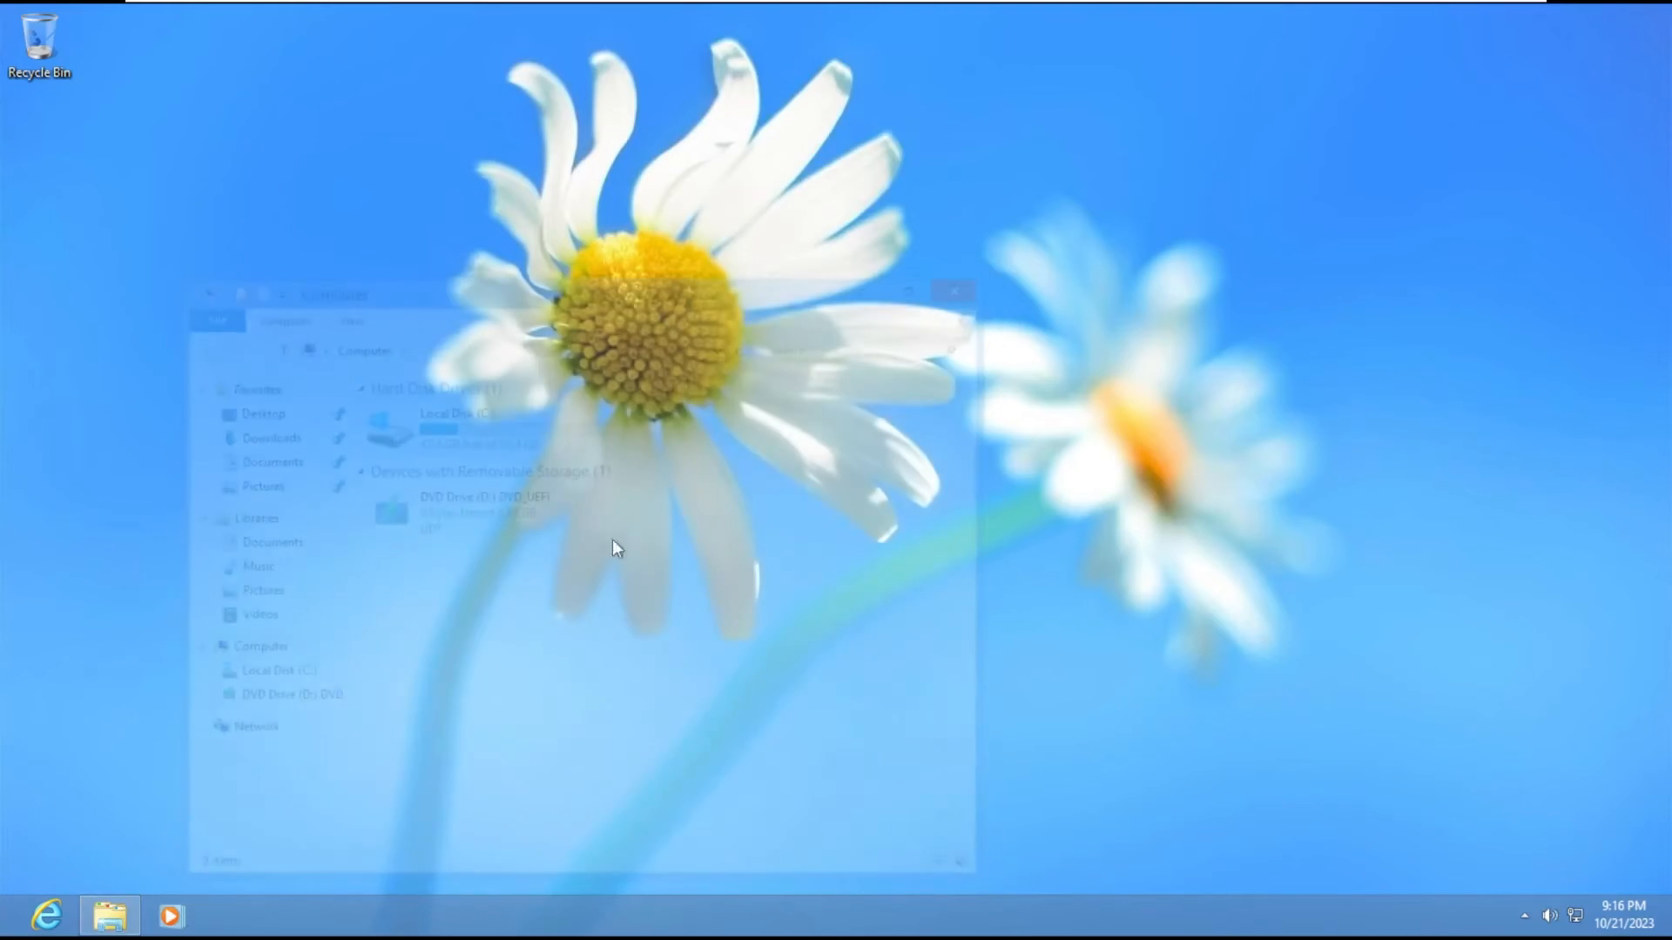
key("super+e")
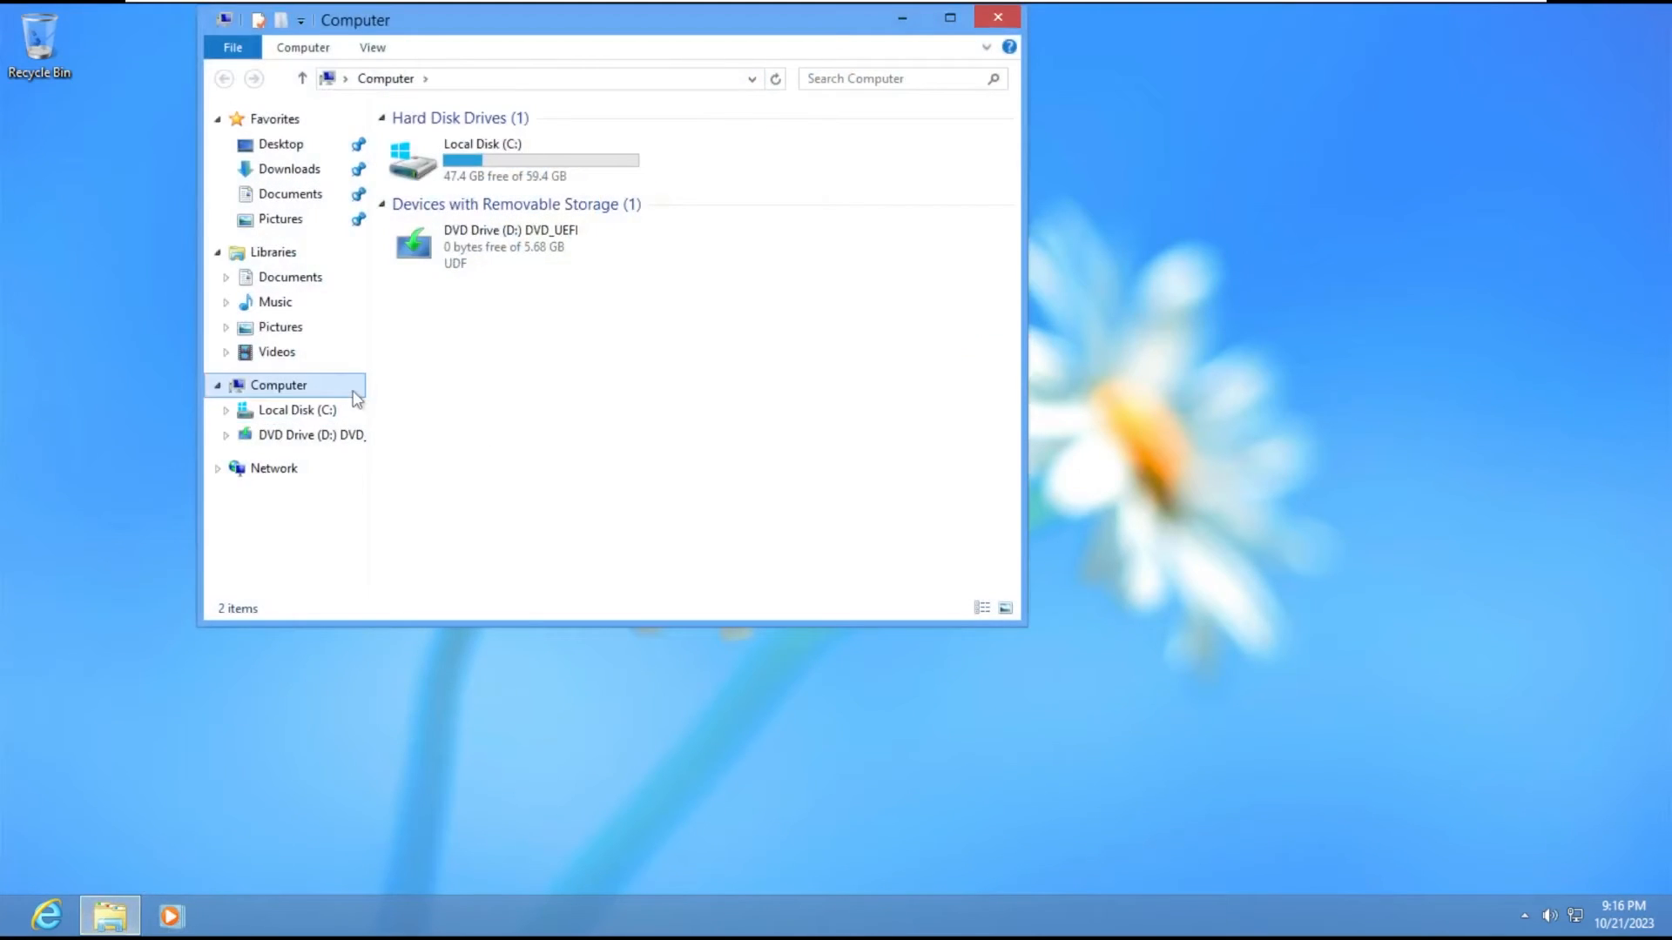
double_click(486, 160)
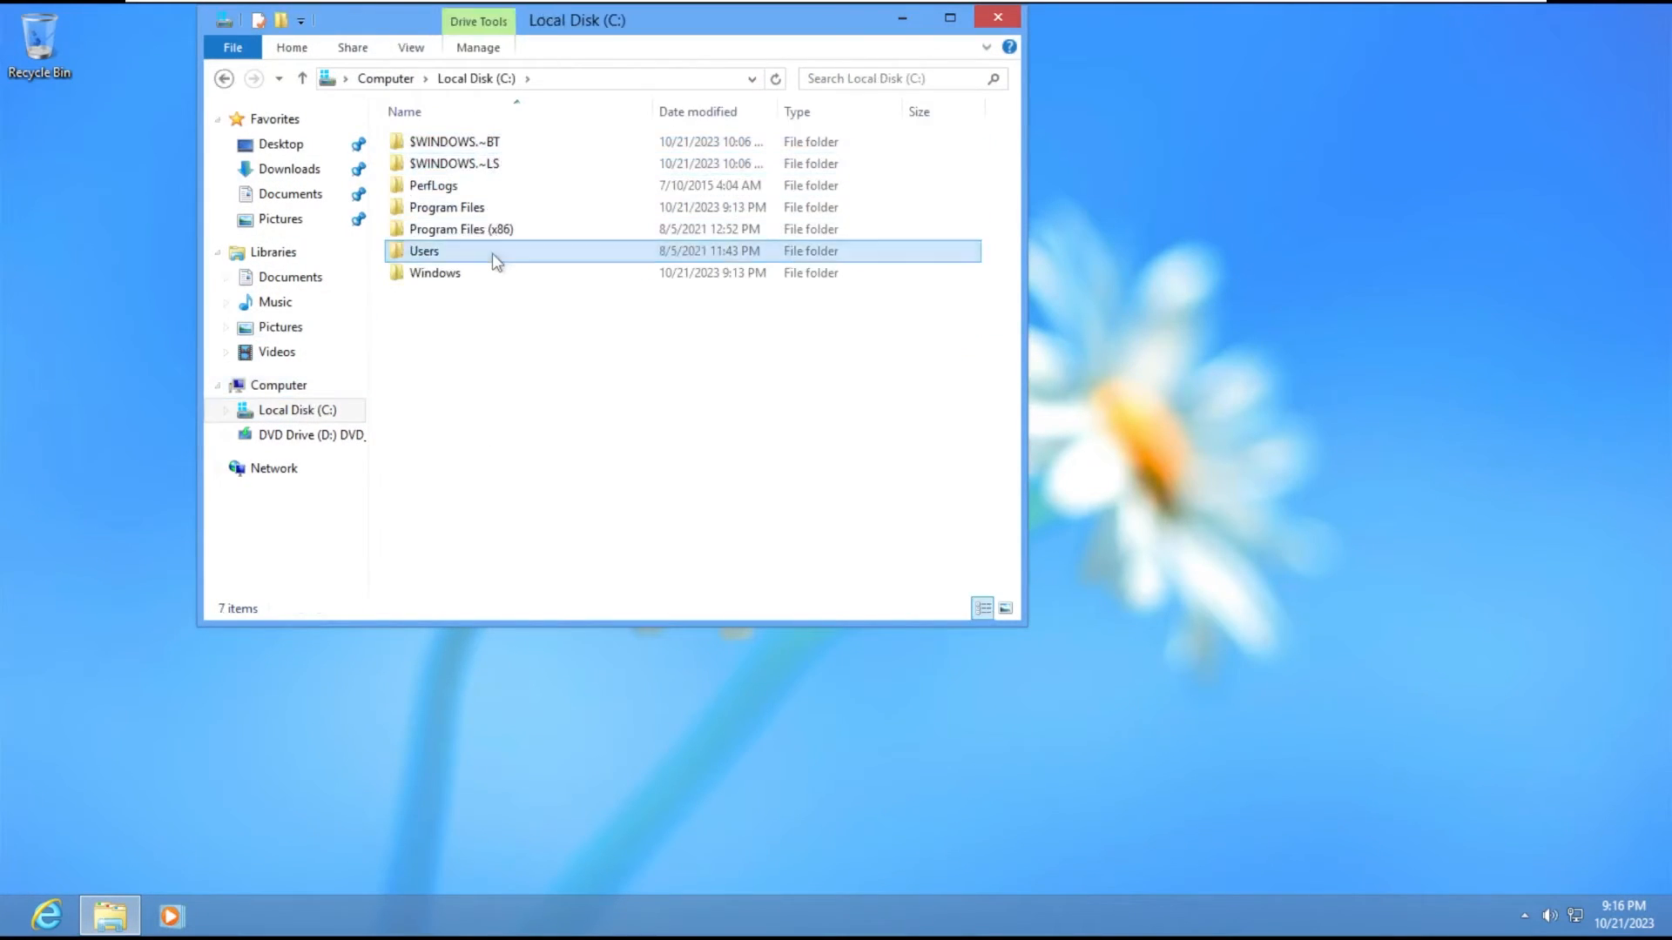
double_click(492, 250)
key("BackSpace")
double_click(507, 273)
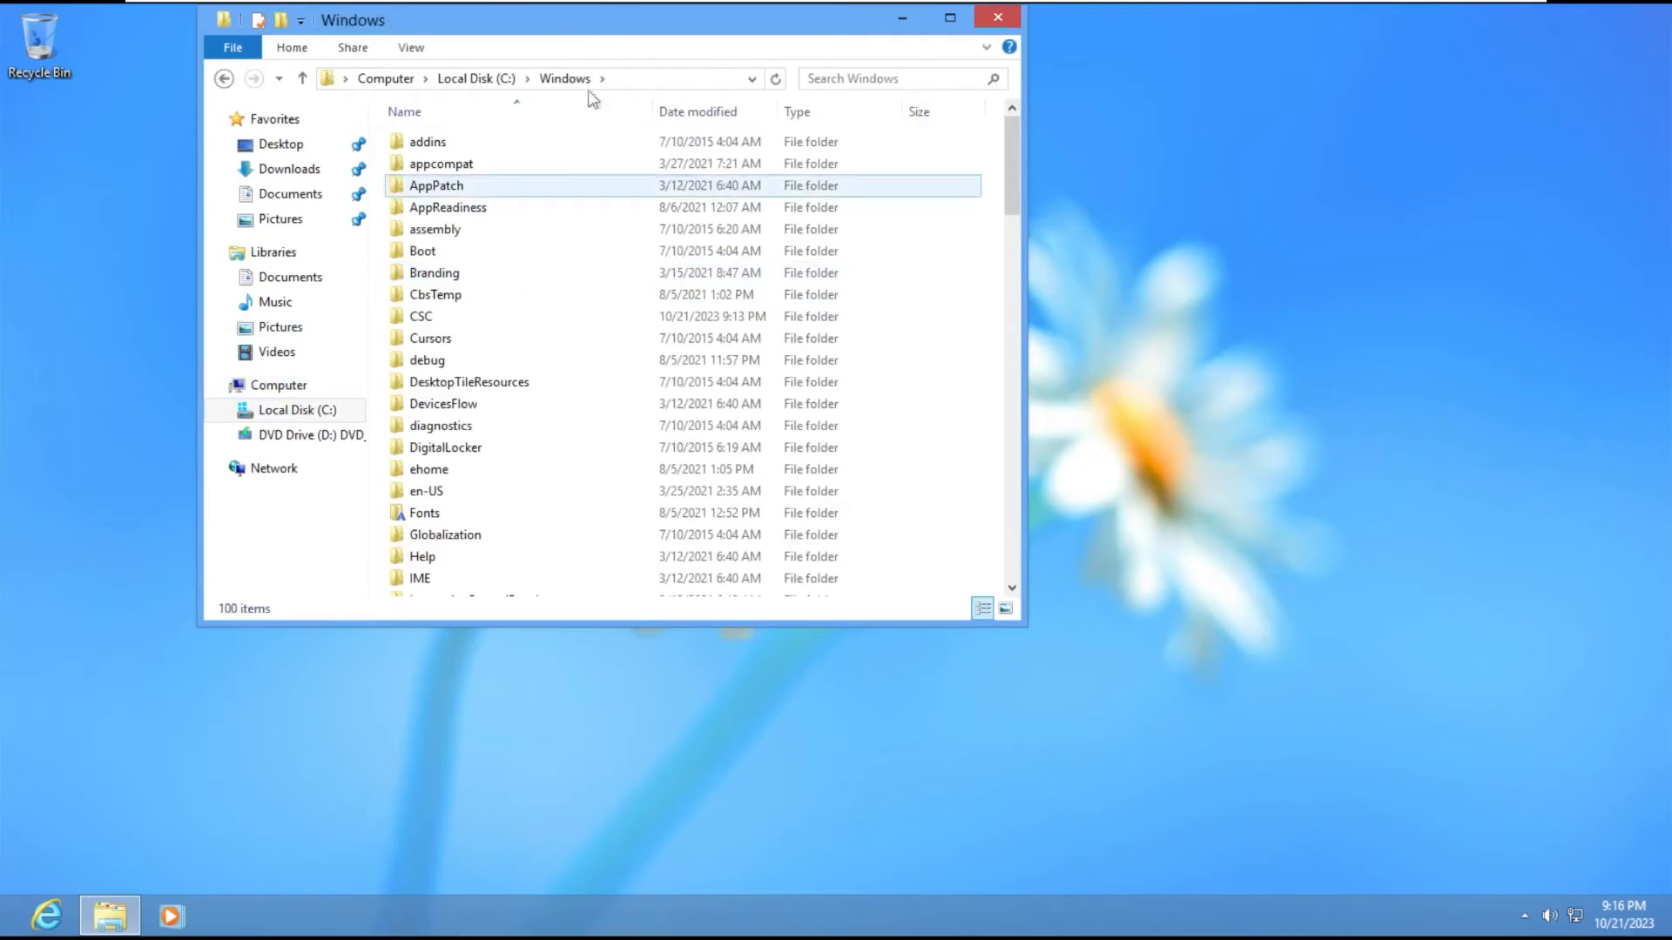
scroll(788, 276, "down", 1)
scroll(787, 276, "down", 3)
scroll(749, 314, "down", 5)
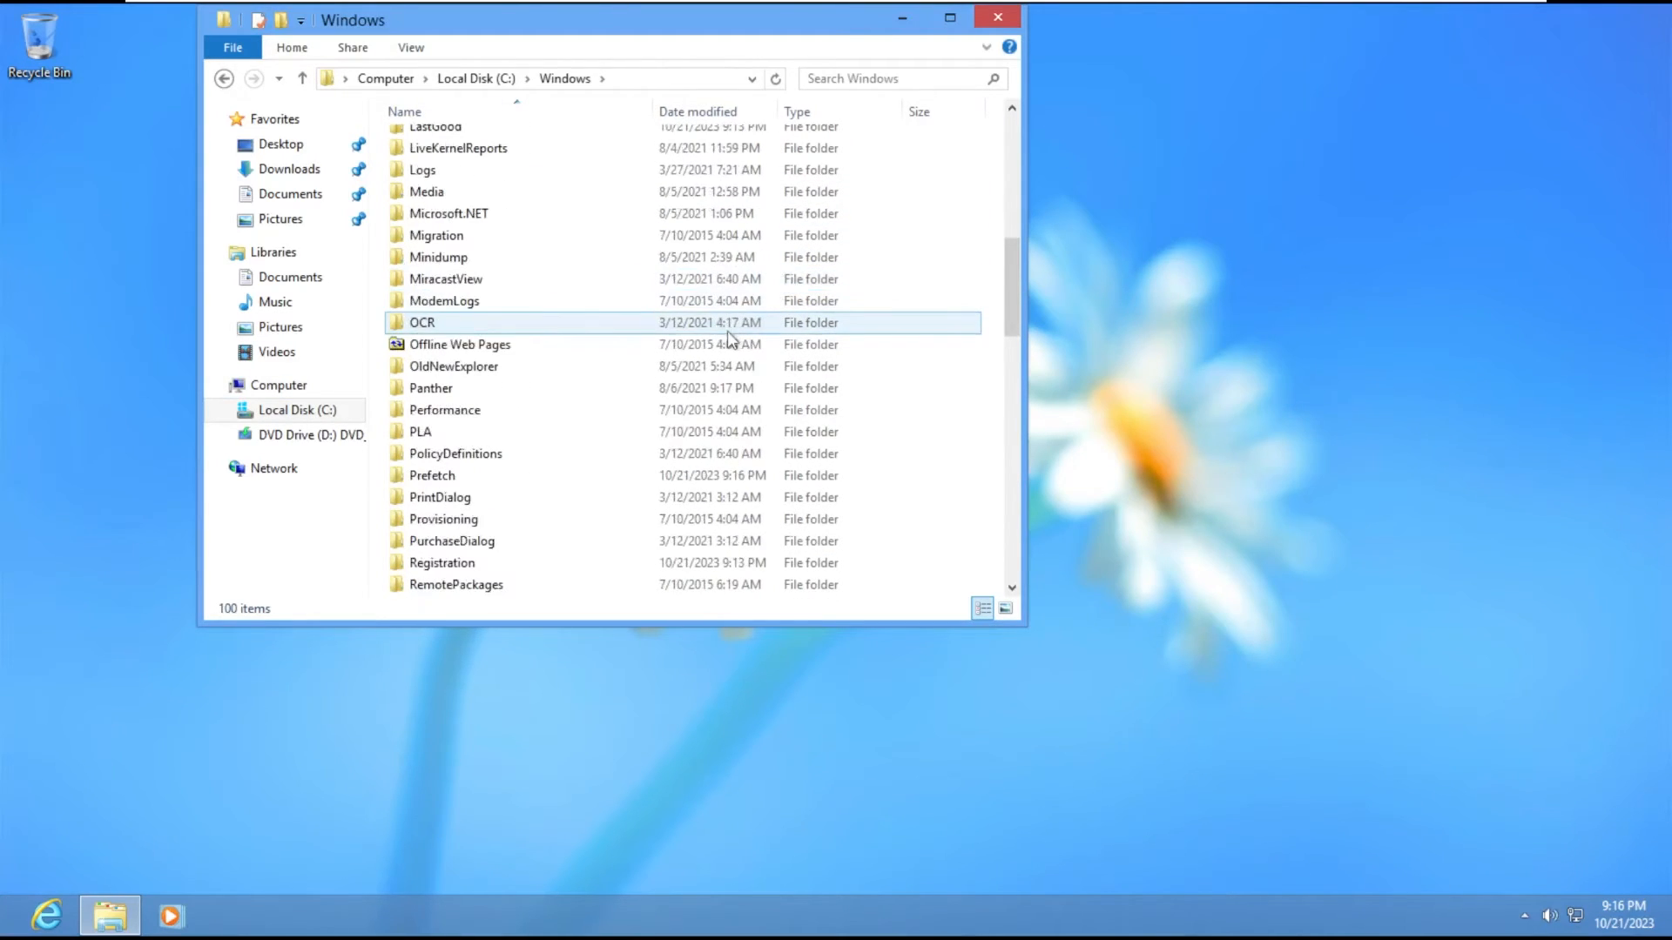
scroll(648, 362, "down", 5)
scroll(641, 373, "down", 5)
scroll(632, 406, "down", 5)
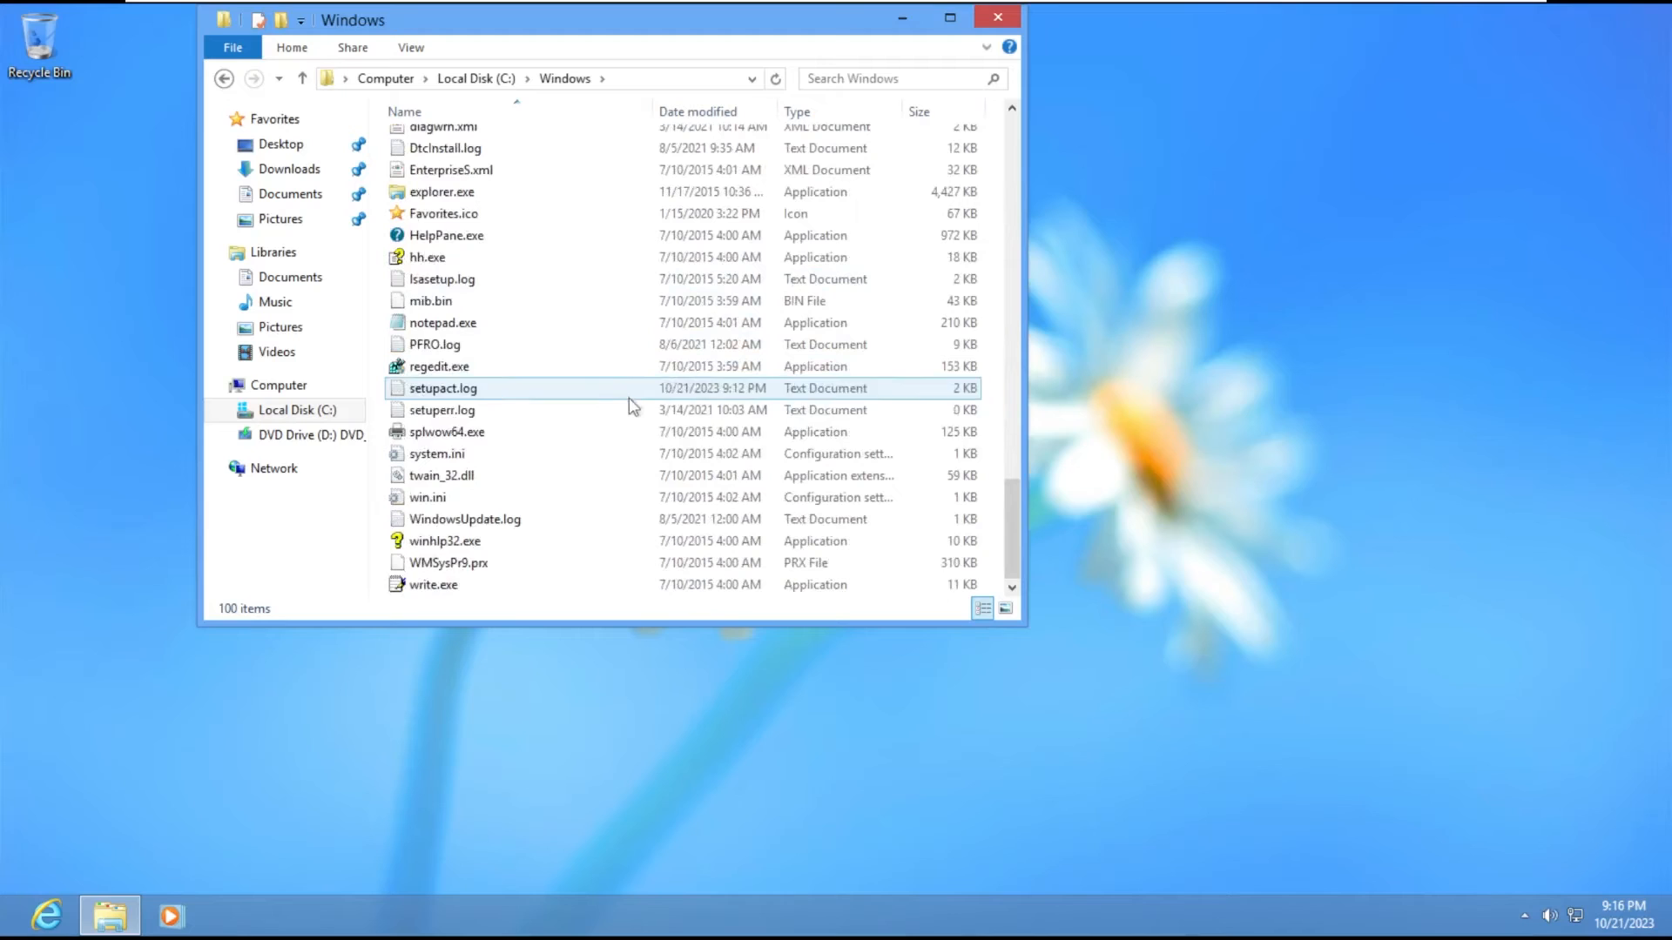
Step: Launch write.exe from the Windows folder, then close WordPad and the Explorer window
double_click(508, 586)
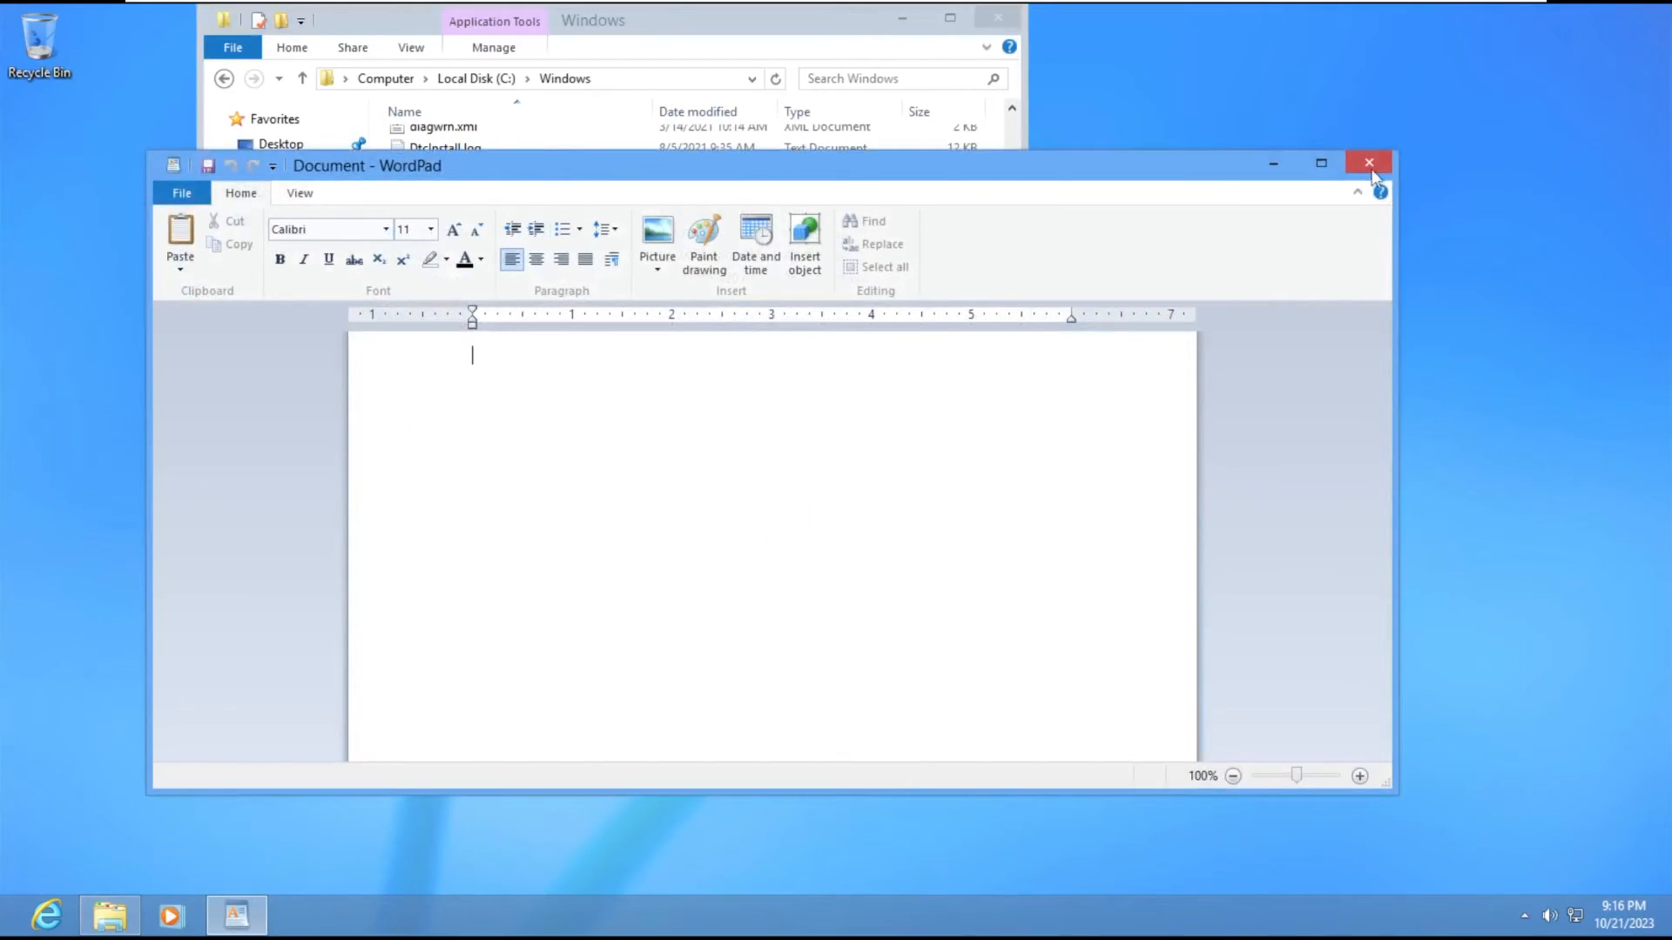
left_click(1369, 166)
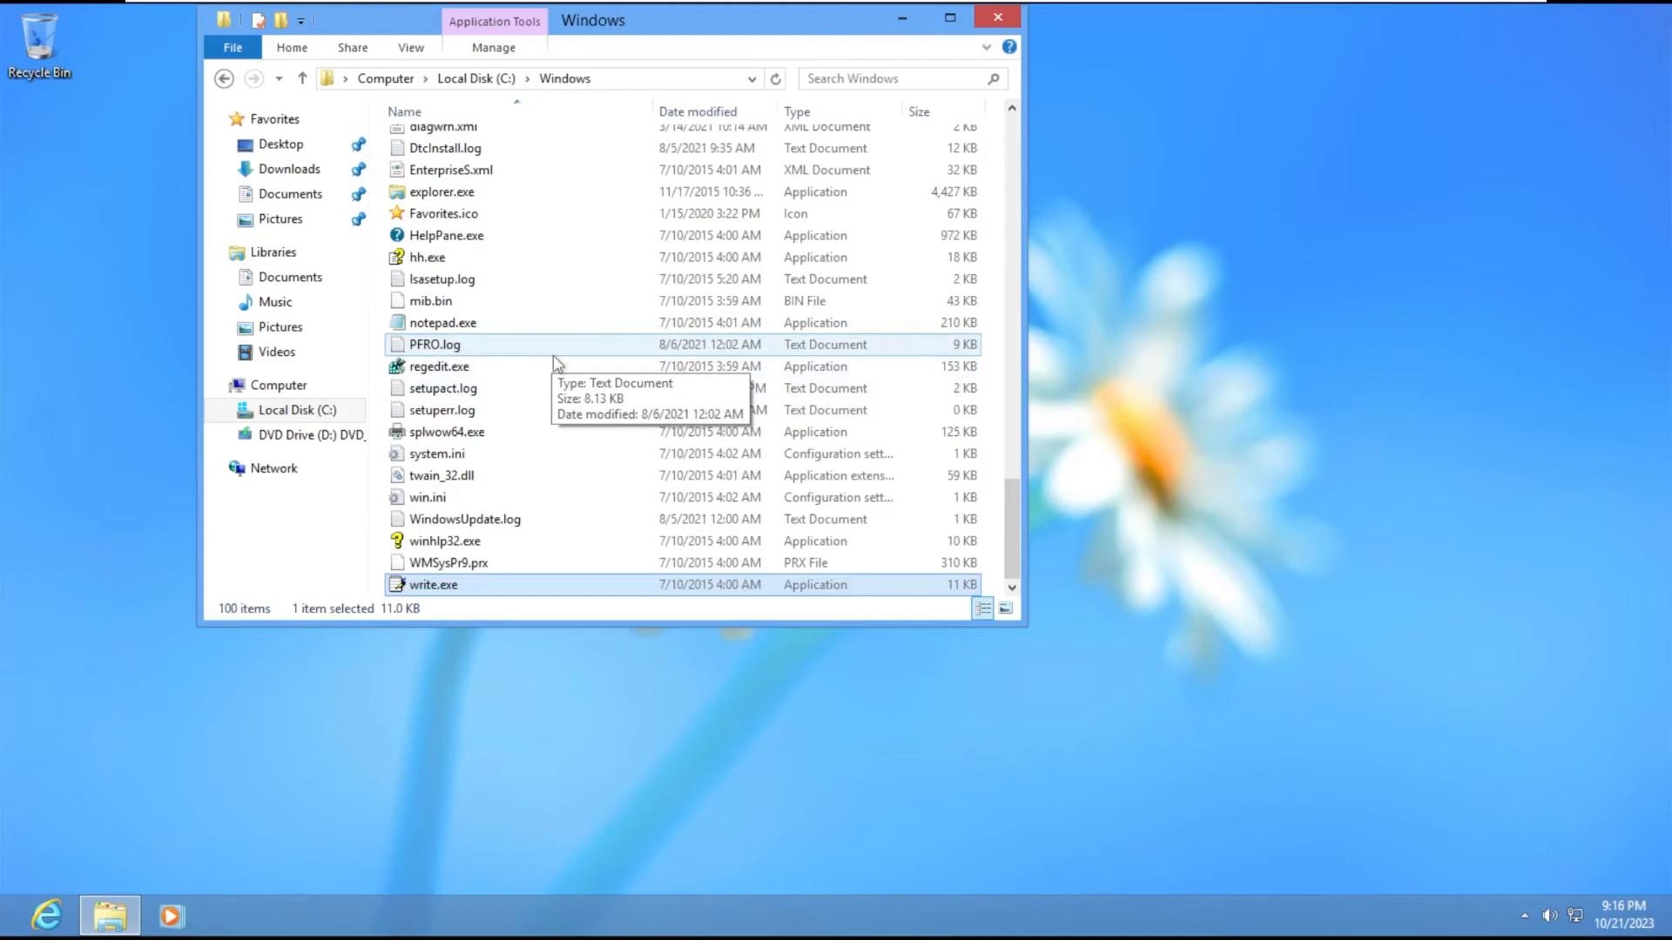
left_click(1000, 20)
Step: Run winver and view the Microsoft Software License Terms, highlighting the July 2015 date
key("super+r")
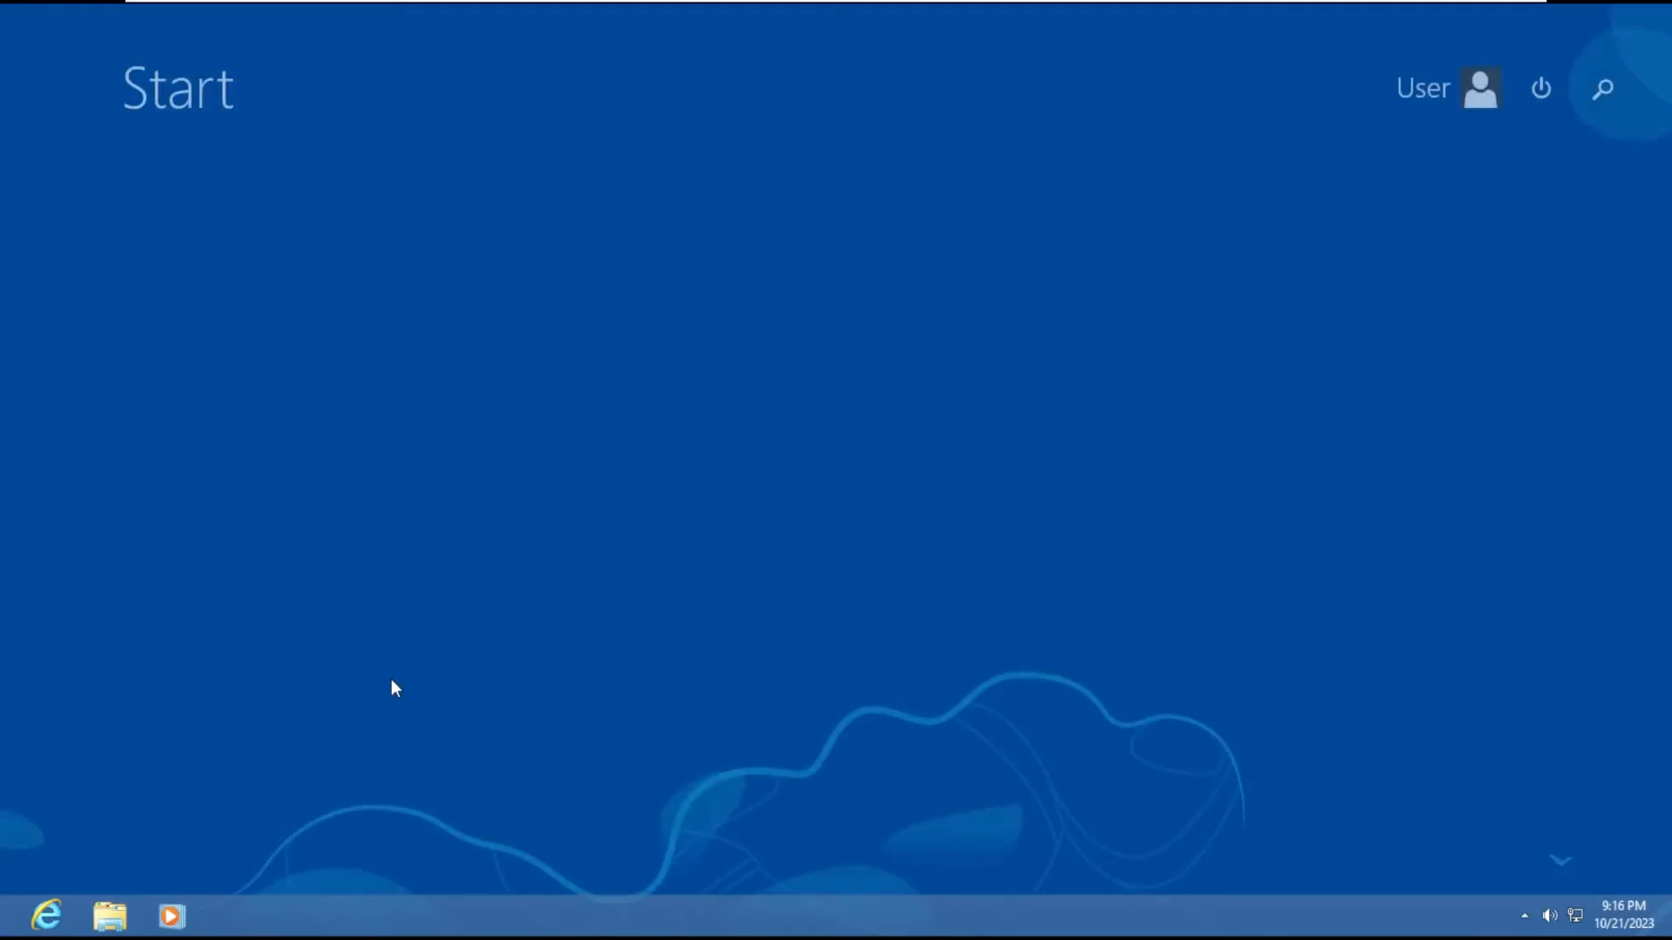
type("winver")
key("Return")
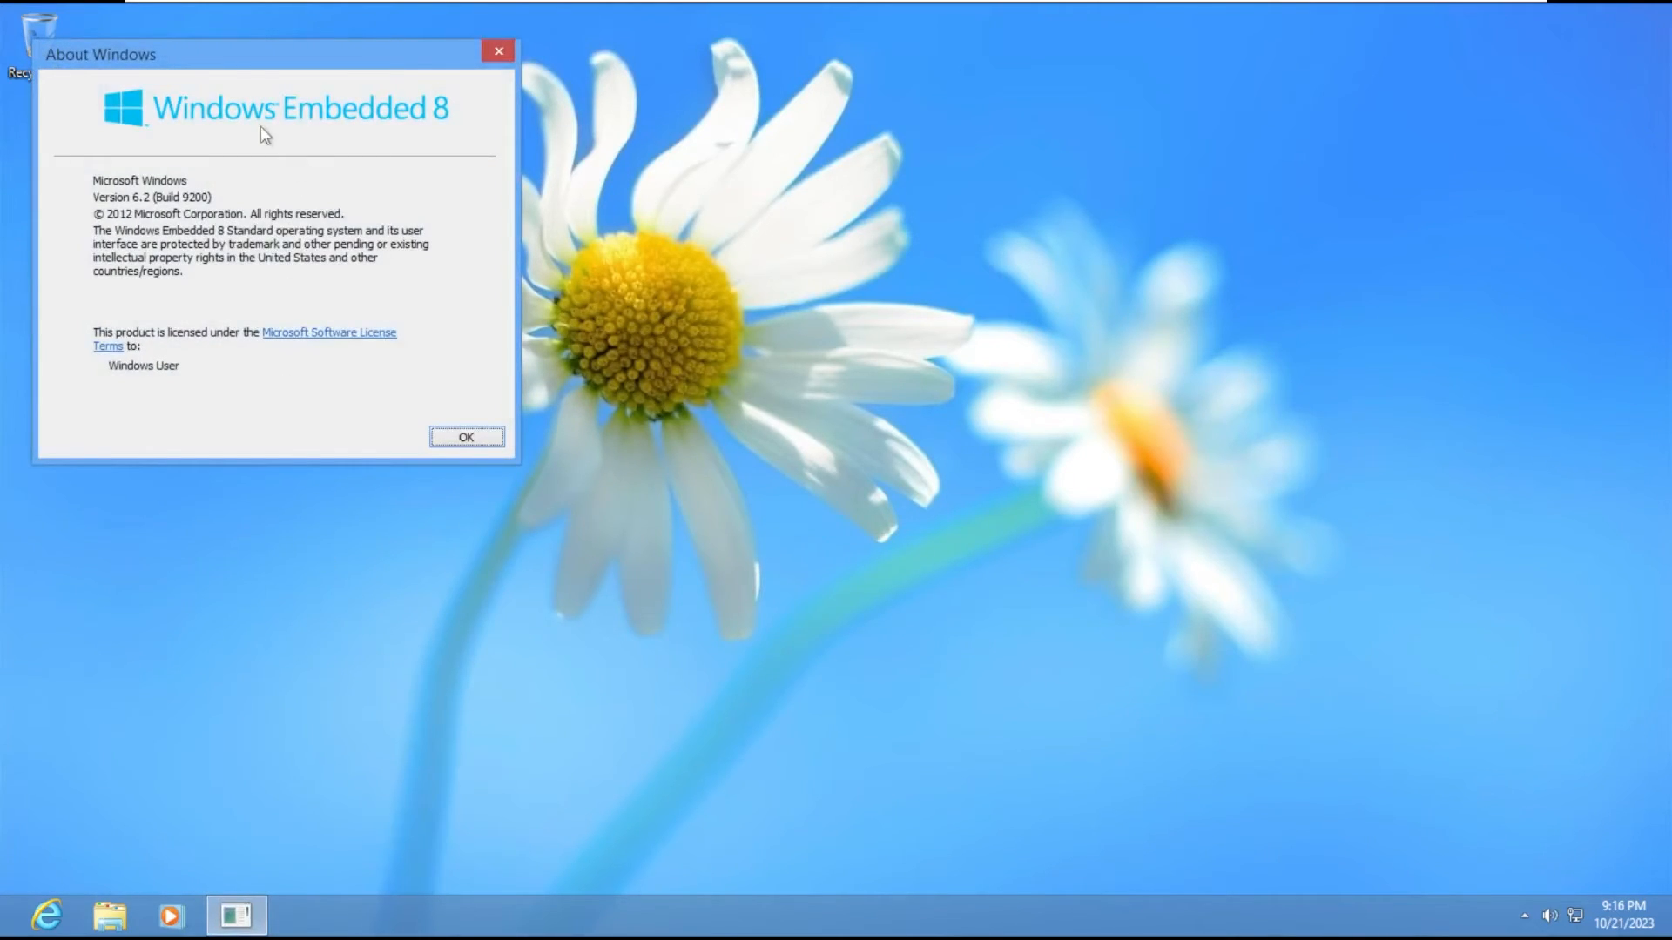
left_click(345, 337)
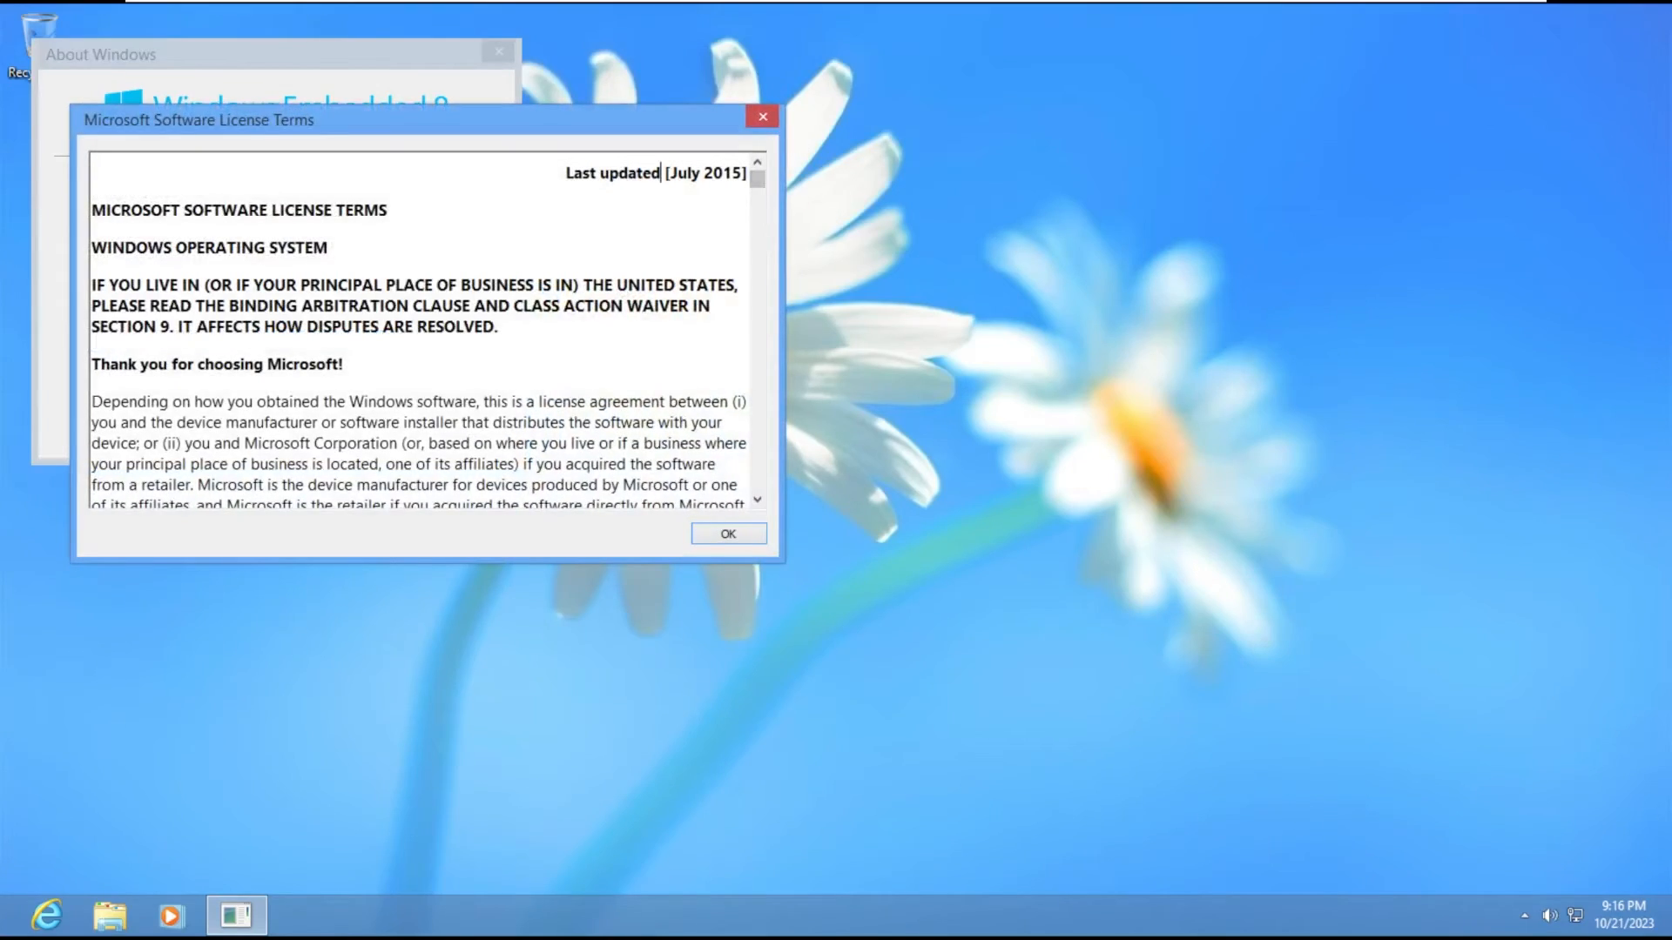
mouse_move(662, 172)
left_mouse_down()
mouse_move(741, 177)
mouse_move(759, 483)
left_mouse_up()
Step: Close the license terms and the About Windows dialog, then bring up the desktop context menu
left_click(735, 534)
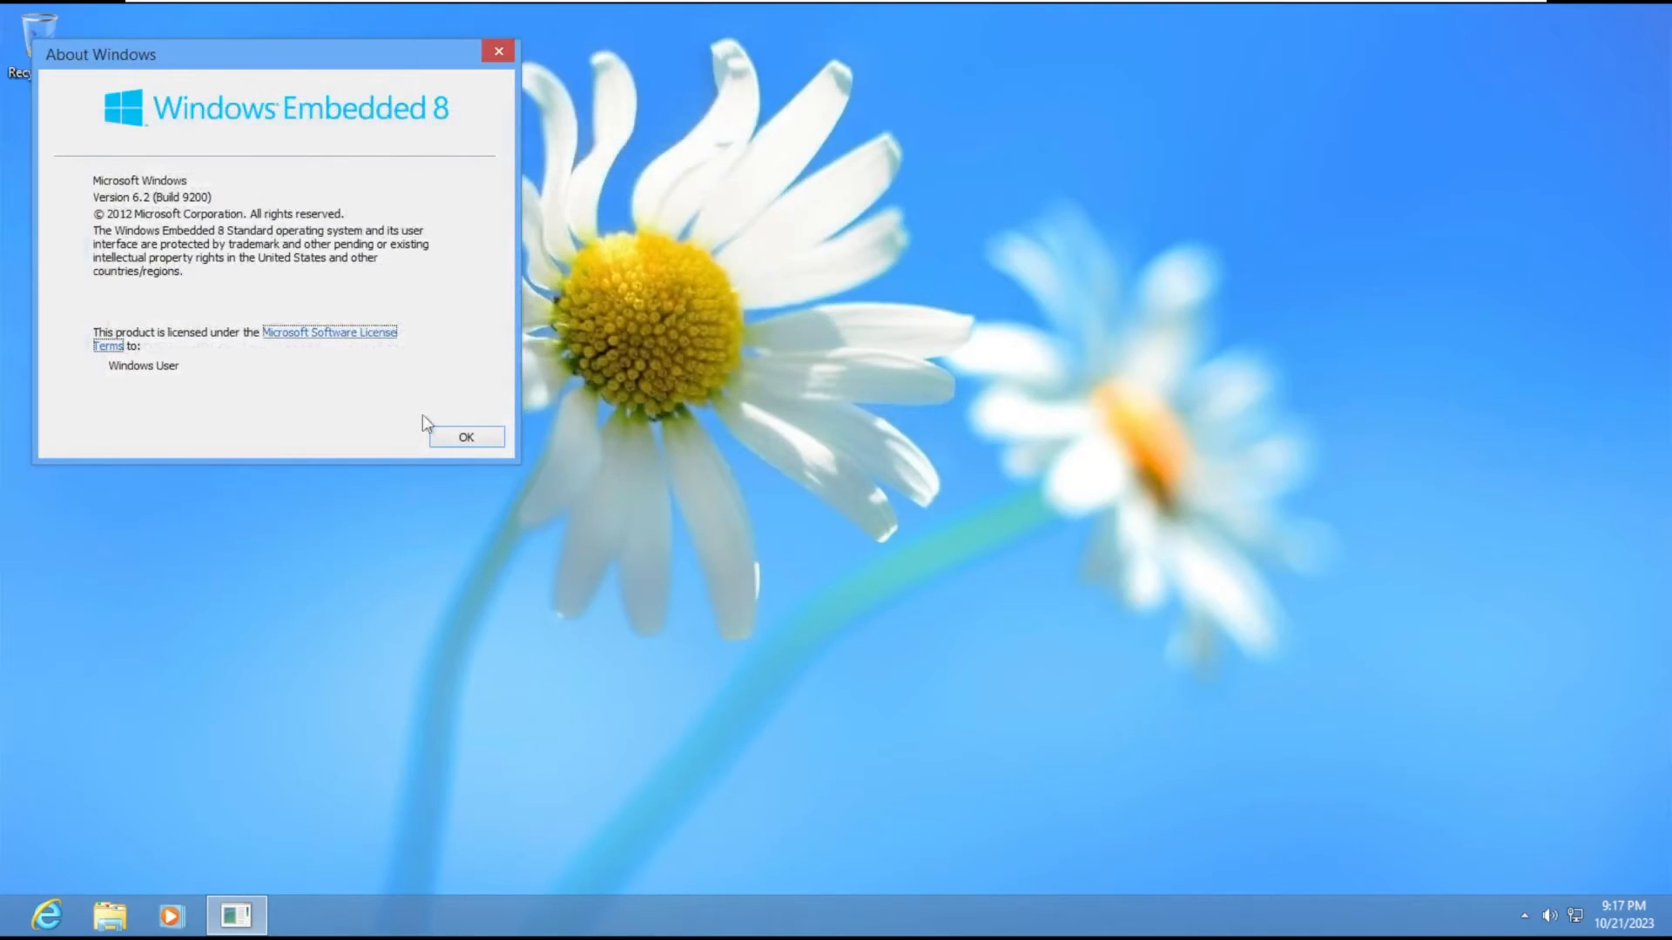
left_click(460, 436)
right_click(682, 445)
Step: In Personalization's Desktop Background, try Pictures Library and Top Rated Photos as picture sources
left_click(646, 643)
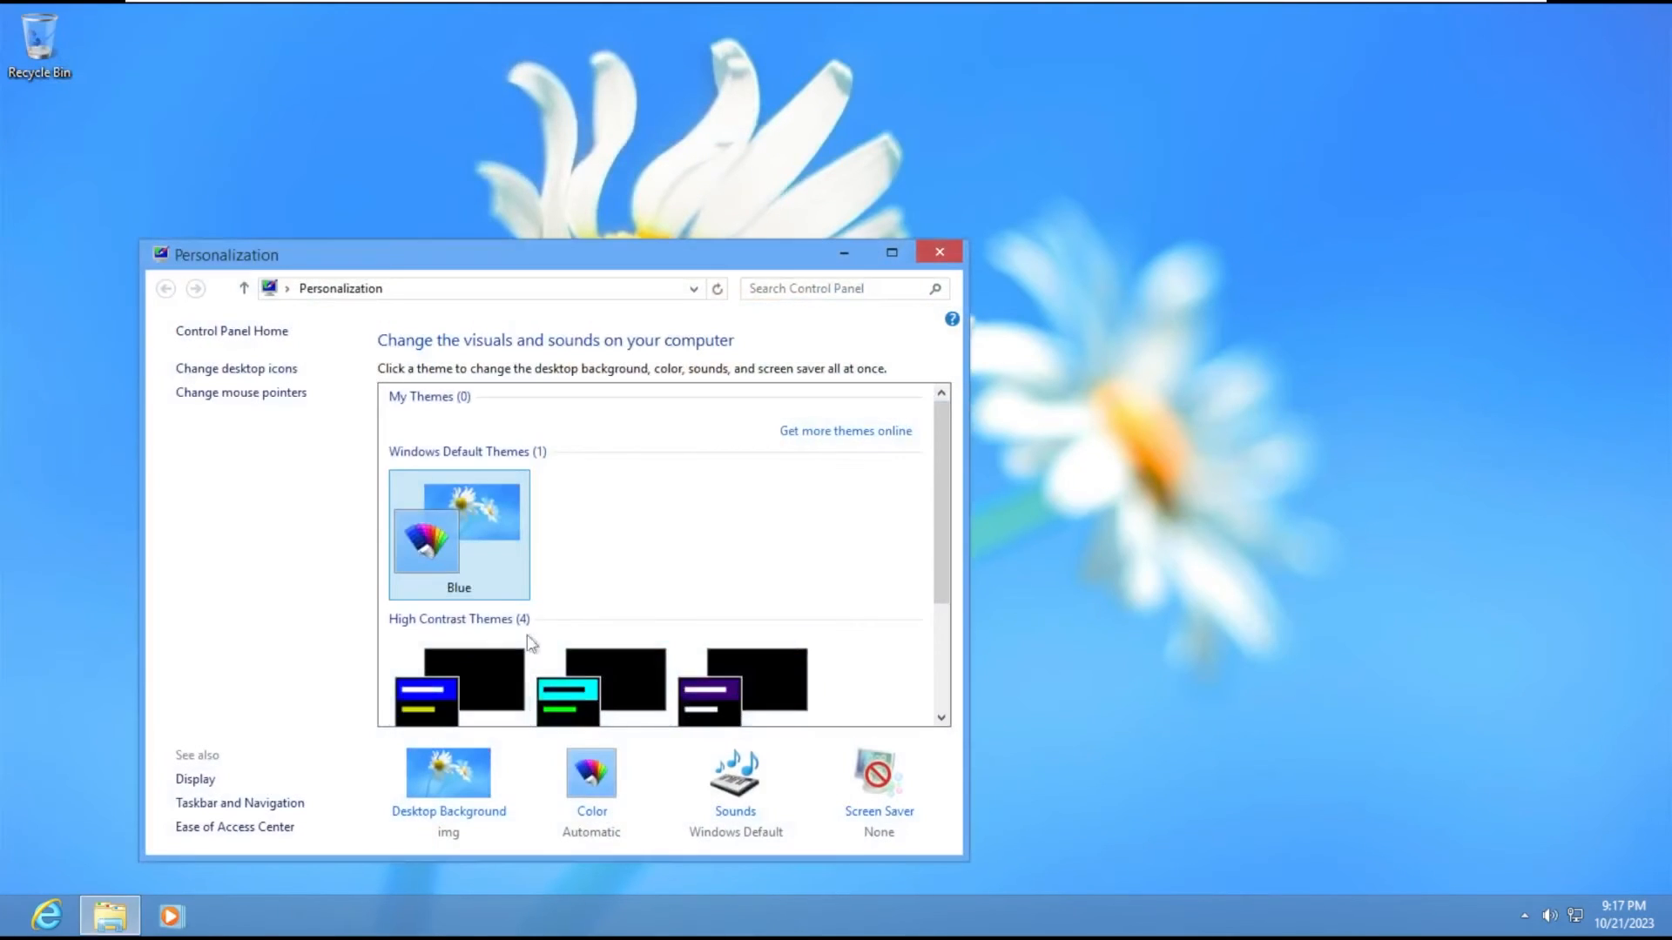
scroll(529, 643, "down", 3)
scroll(523, 653, "up", 3)
scroll(523, 657, "down", 3)
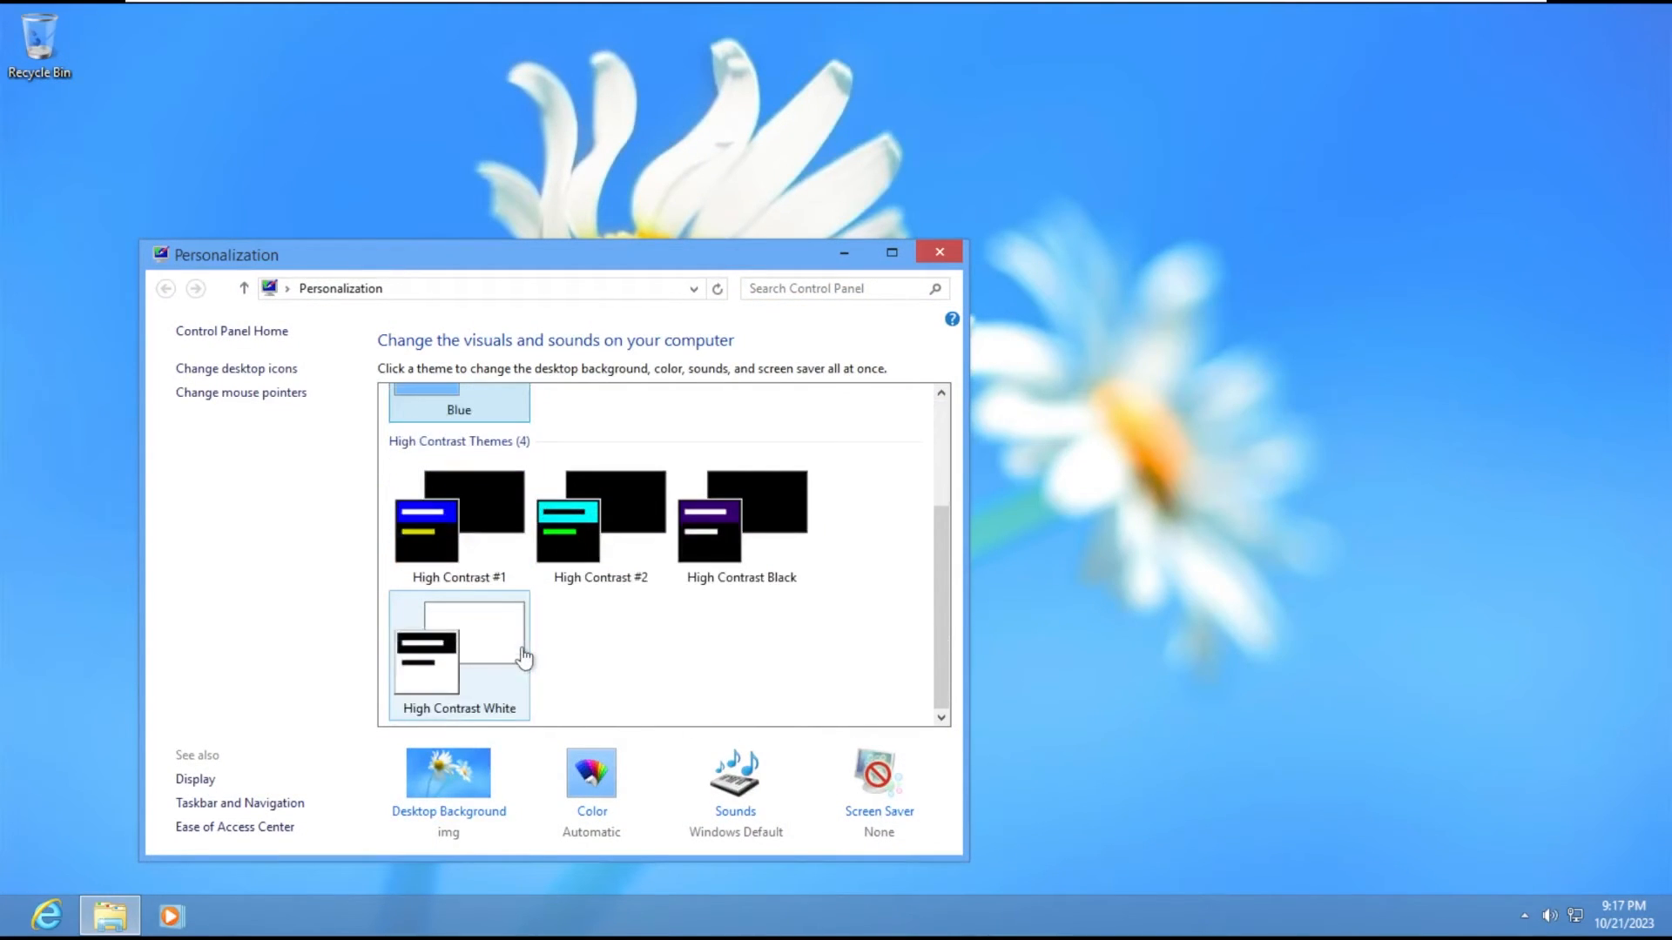
scroll(523, 657, "up", 3)
scroll(523, 658, "down", 3)
left_click(492, 786)
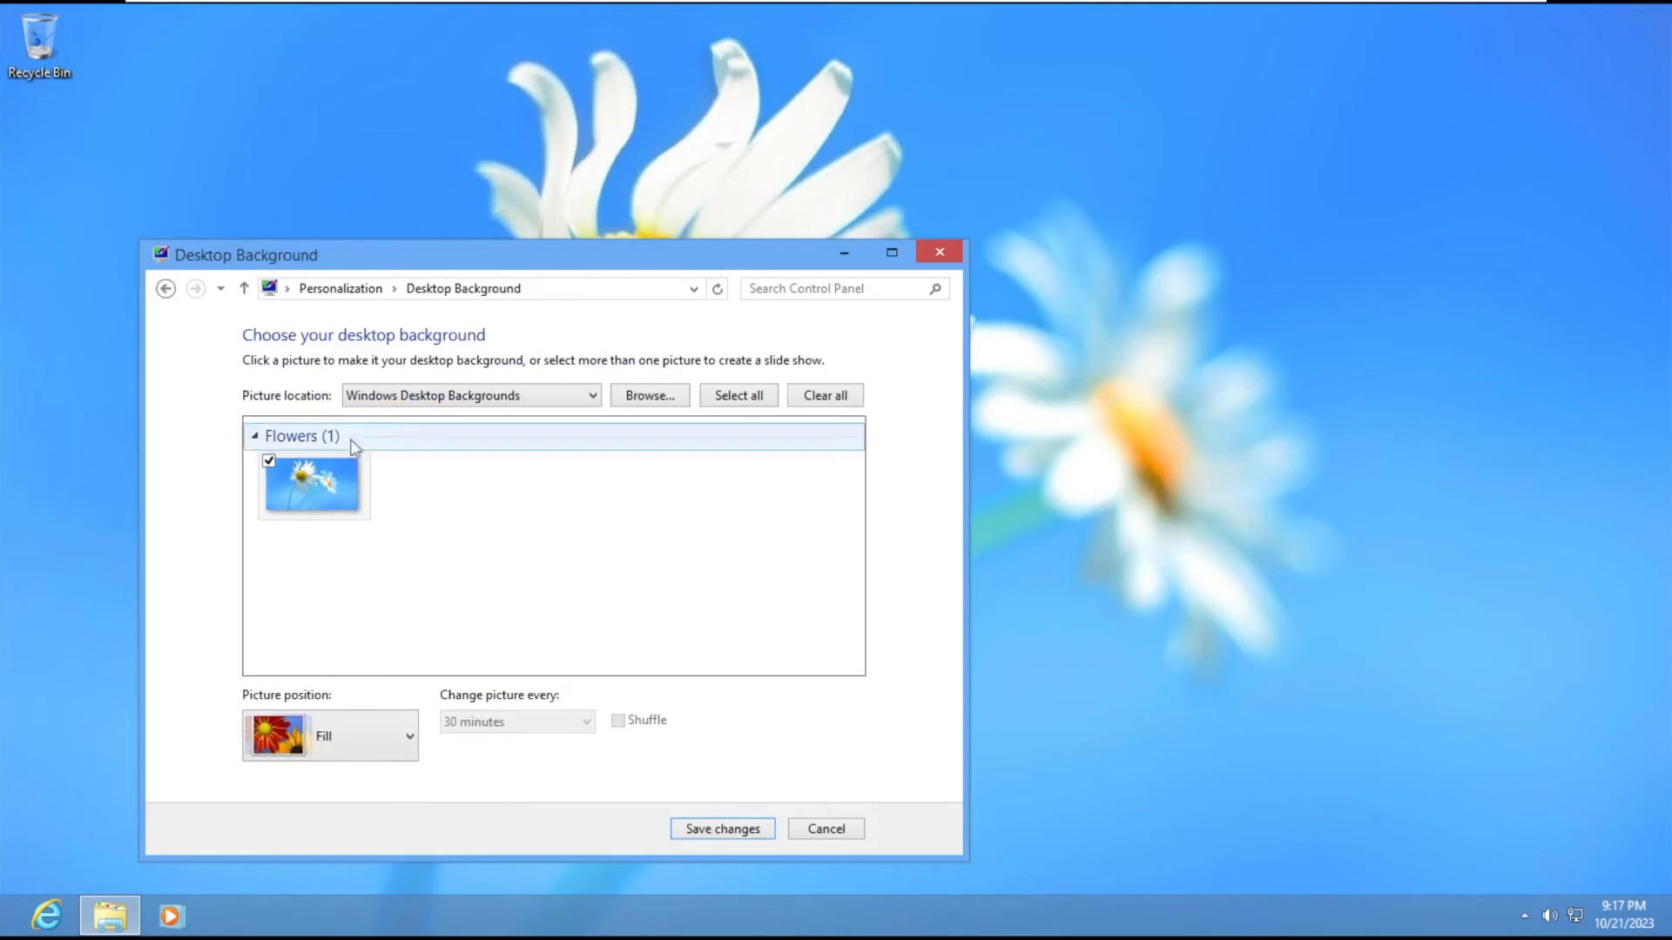
left_click(428, 395)
left_click(431, 432)
left_click(437, 396)
left_click(451, 449)
Step: Try Solid Colors as the picture source, then close the Desktop Background window
left_click(459, 396)
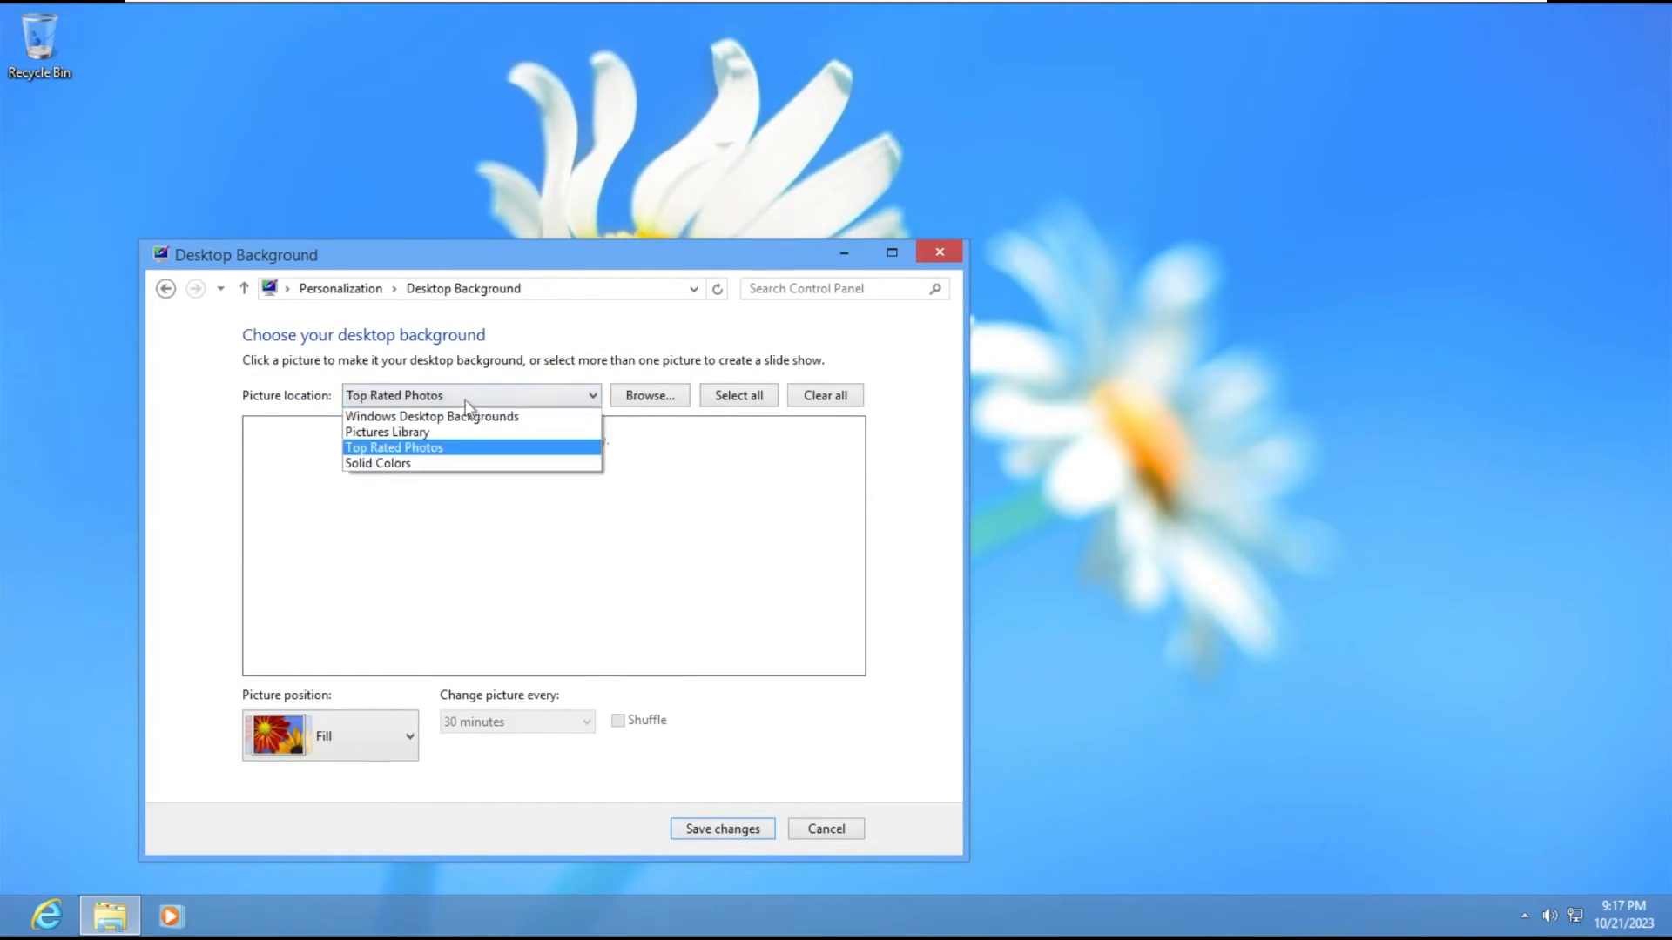
left_click(474, 464)
left_click(478, 396)
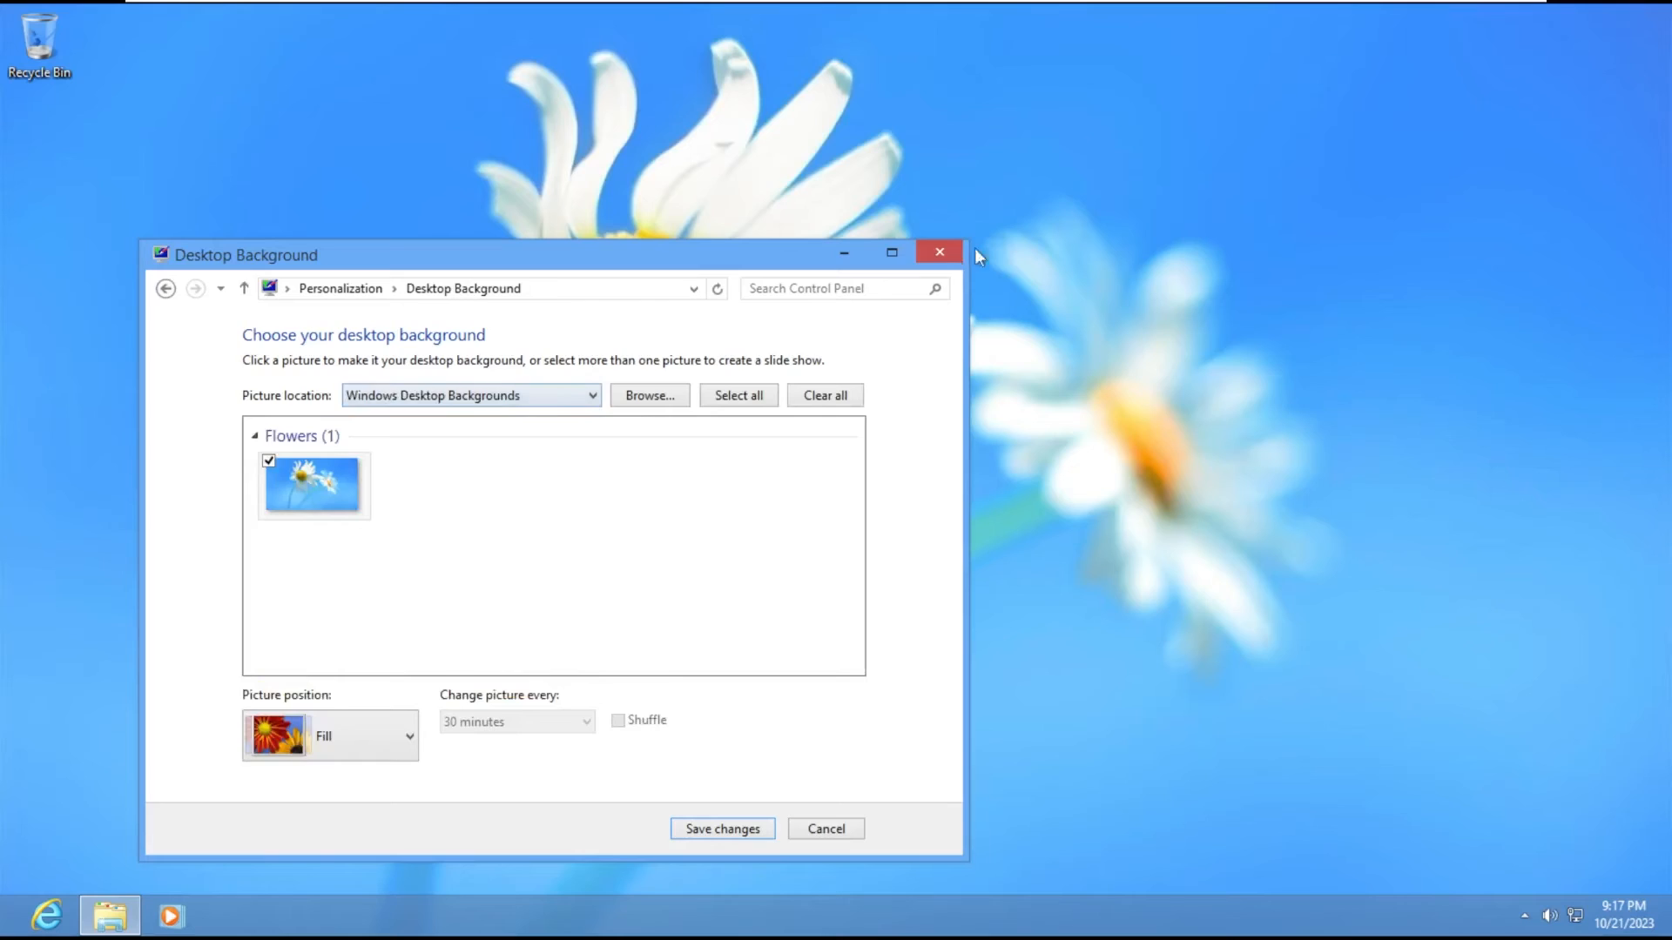
left_click(939, 252)
right_click(951, 368)
Step: Launch Devices from Apps, then browse Settings home, System, Personalization and its Lock screen page
key("super")
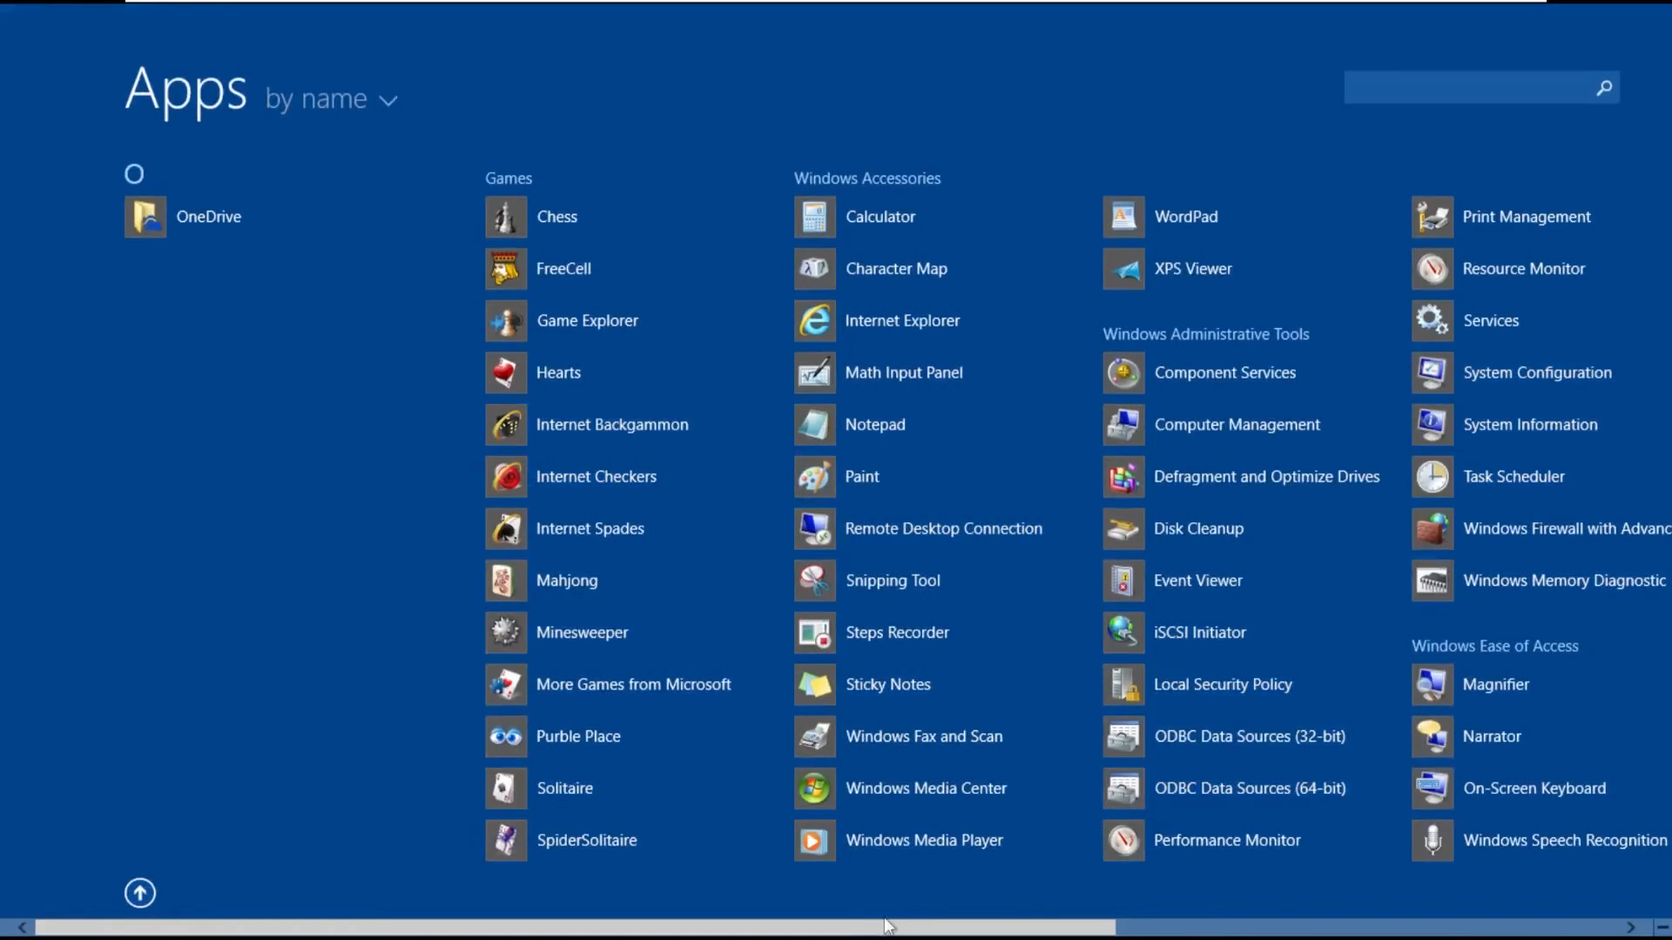
scroll(1351, 897, "down", 3)
left_click(1313, 674)
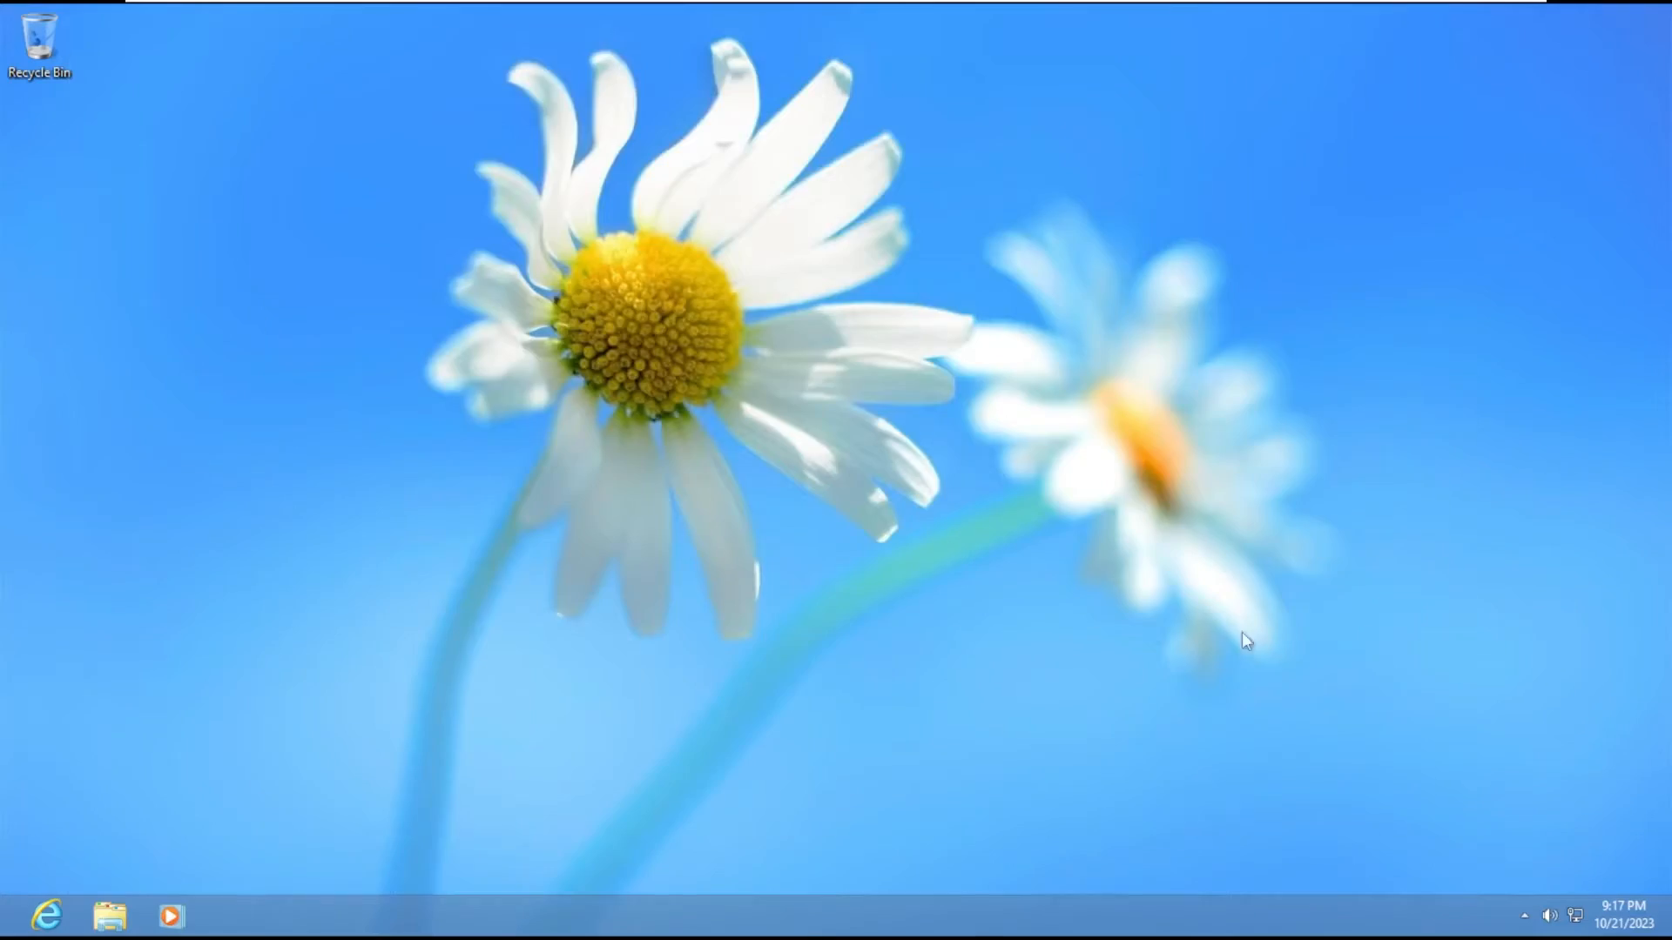
left_click(114, 115)
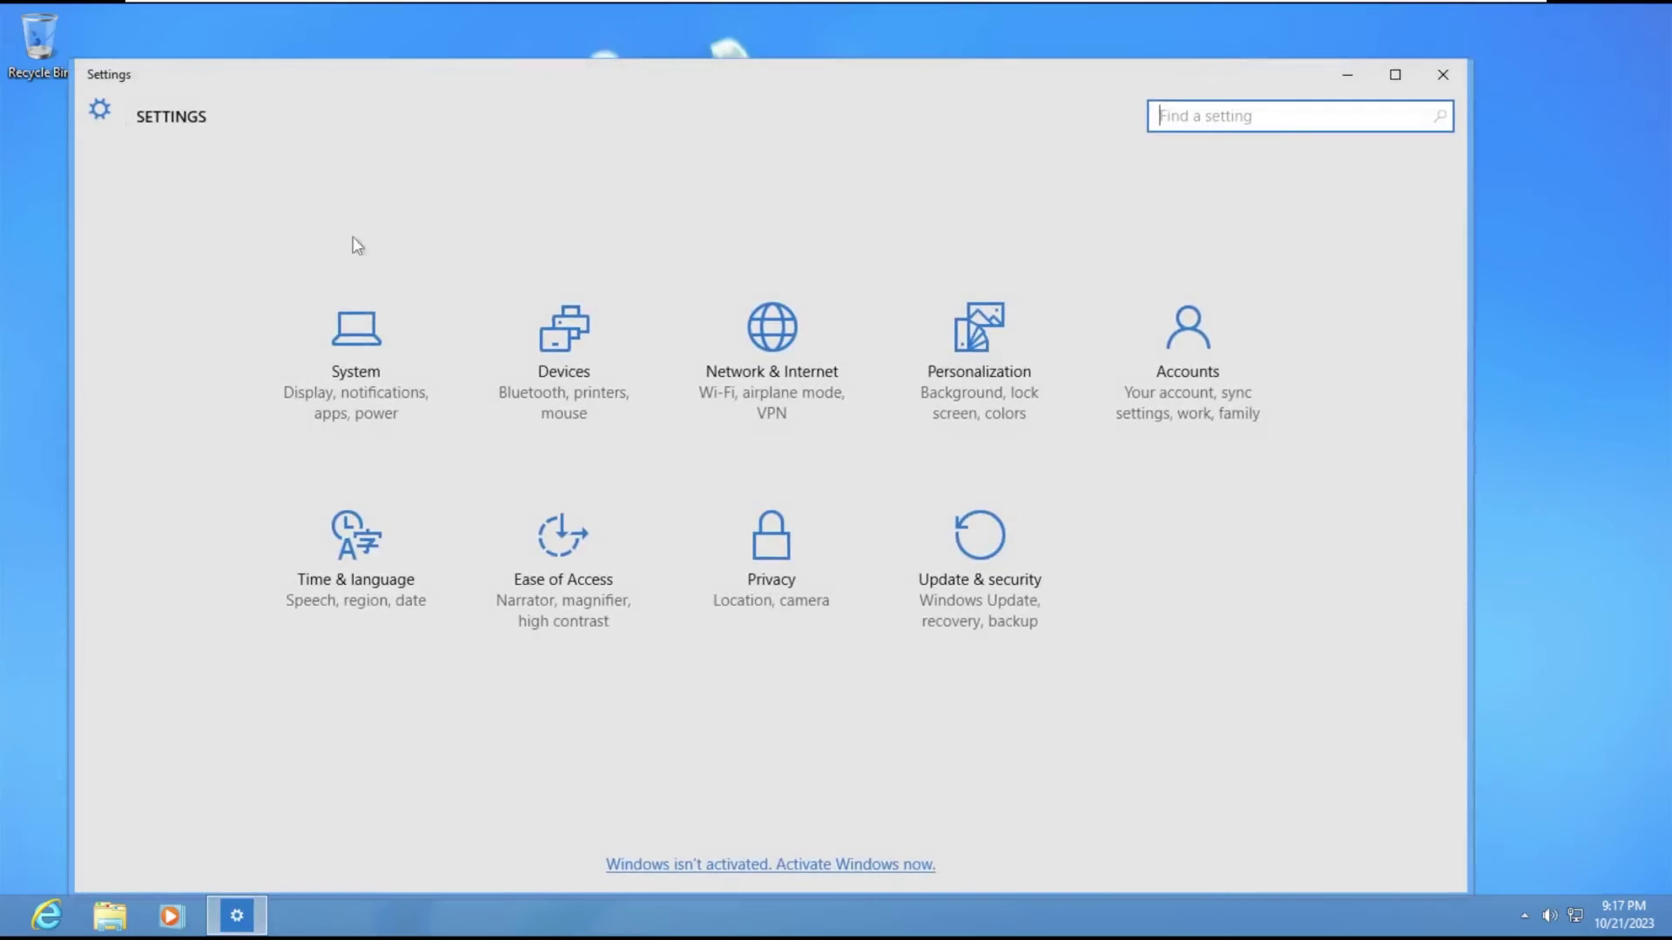
left_click(351, 362)
left_click(116, 114)
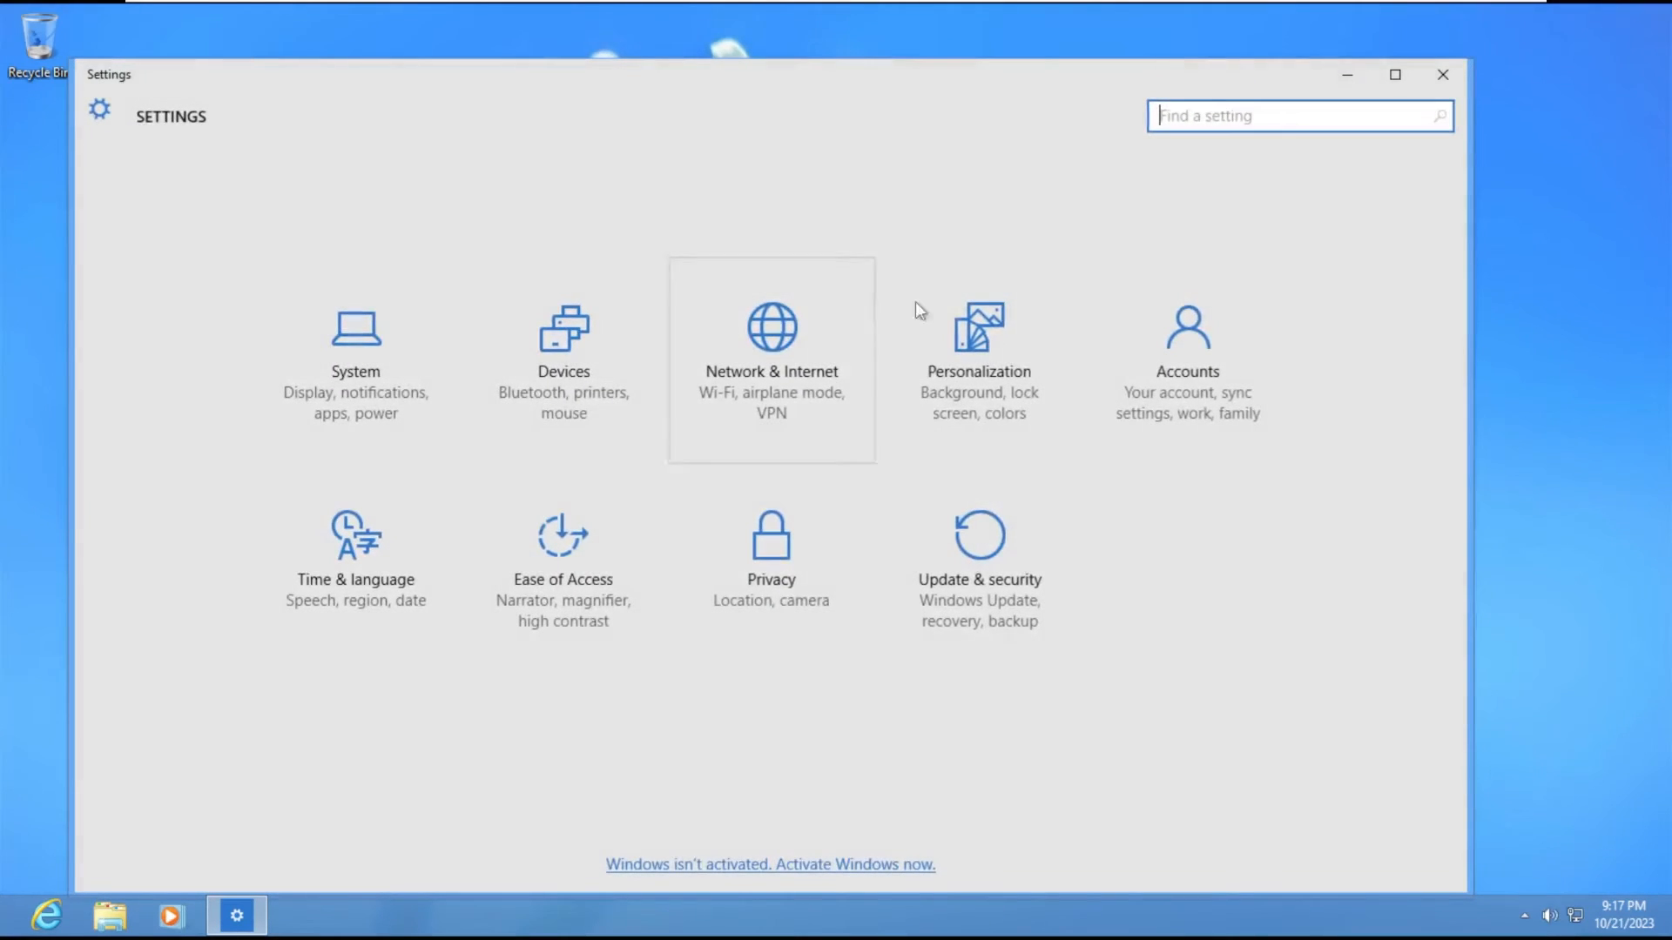
left_click(1045, 331)
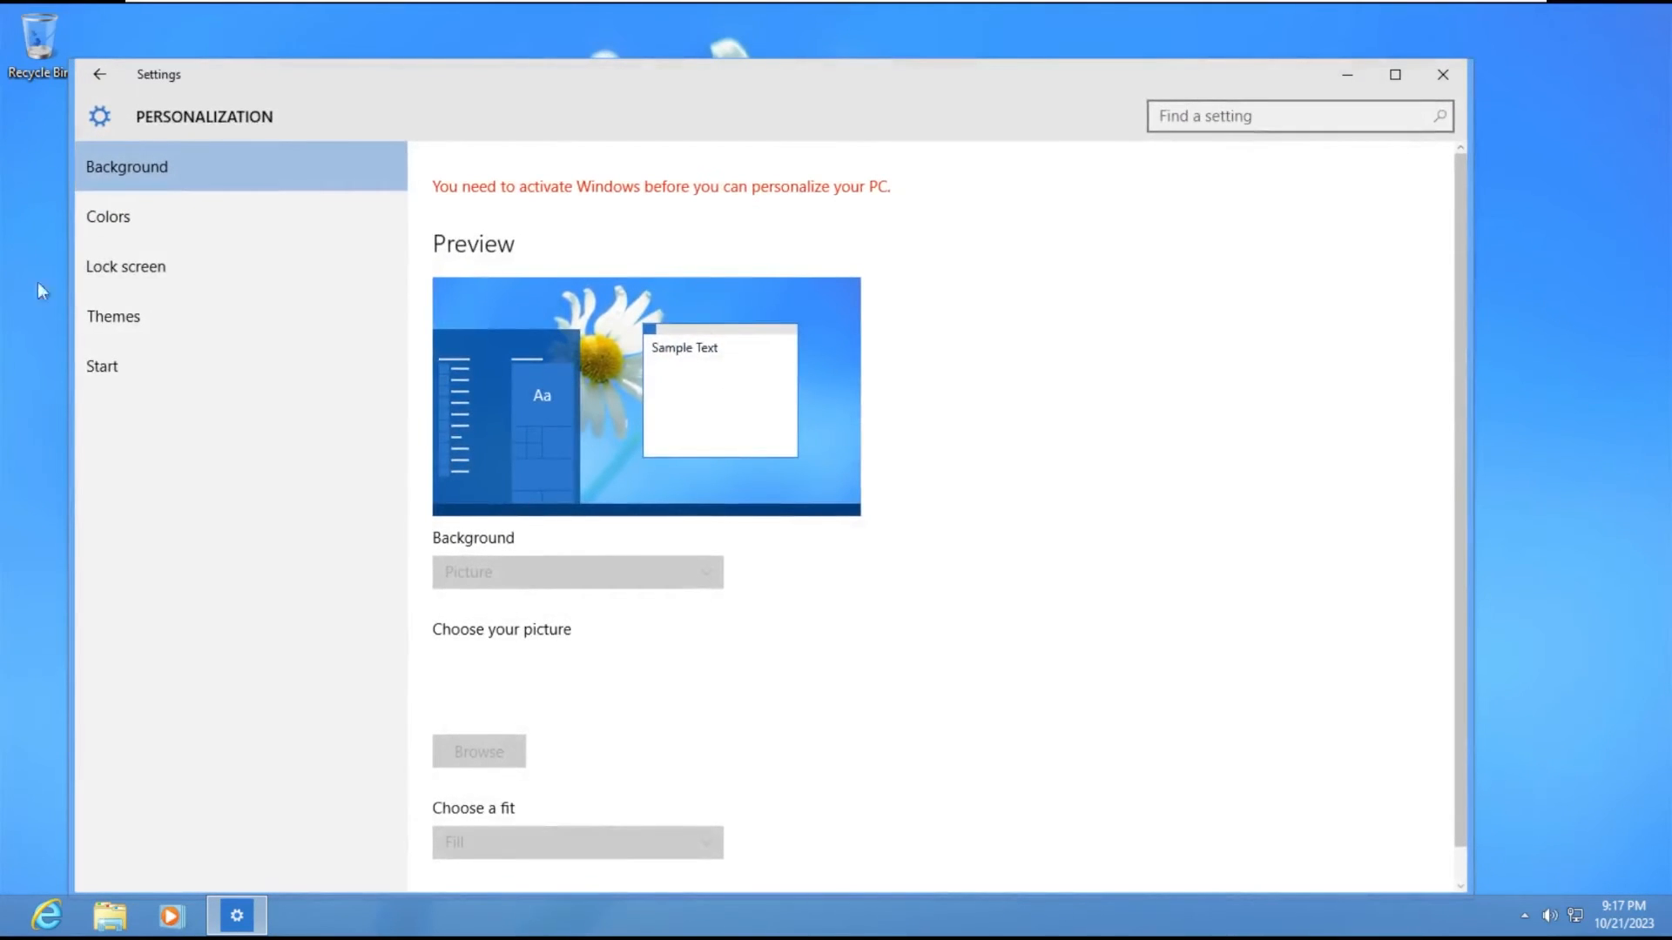
scroll(564, 550, "down", 1)
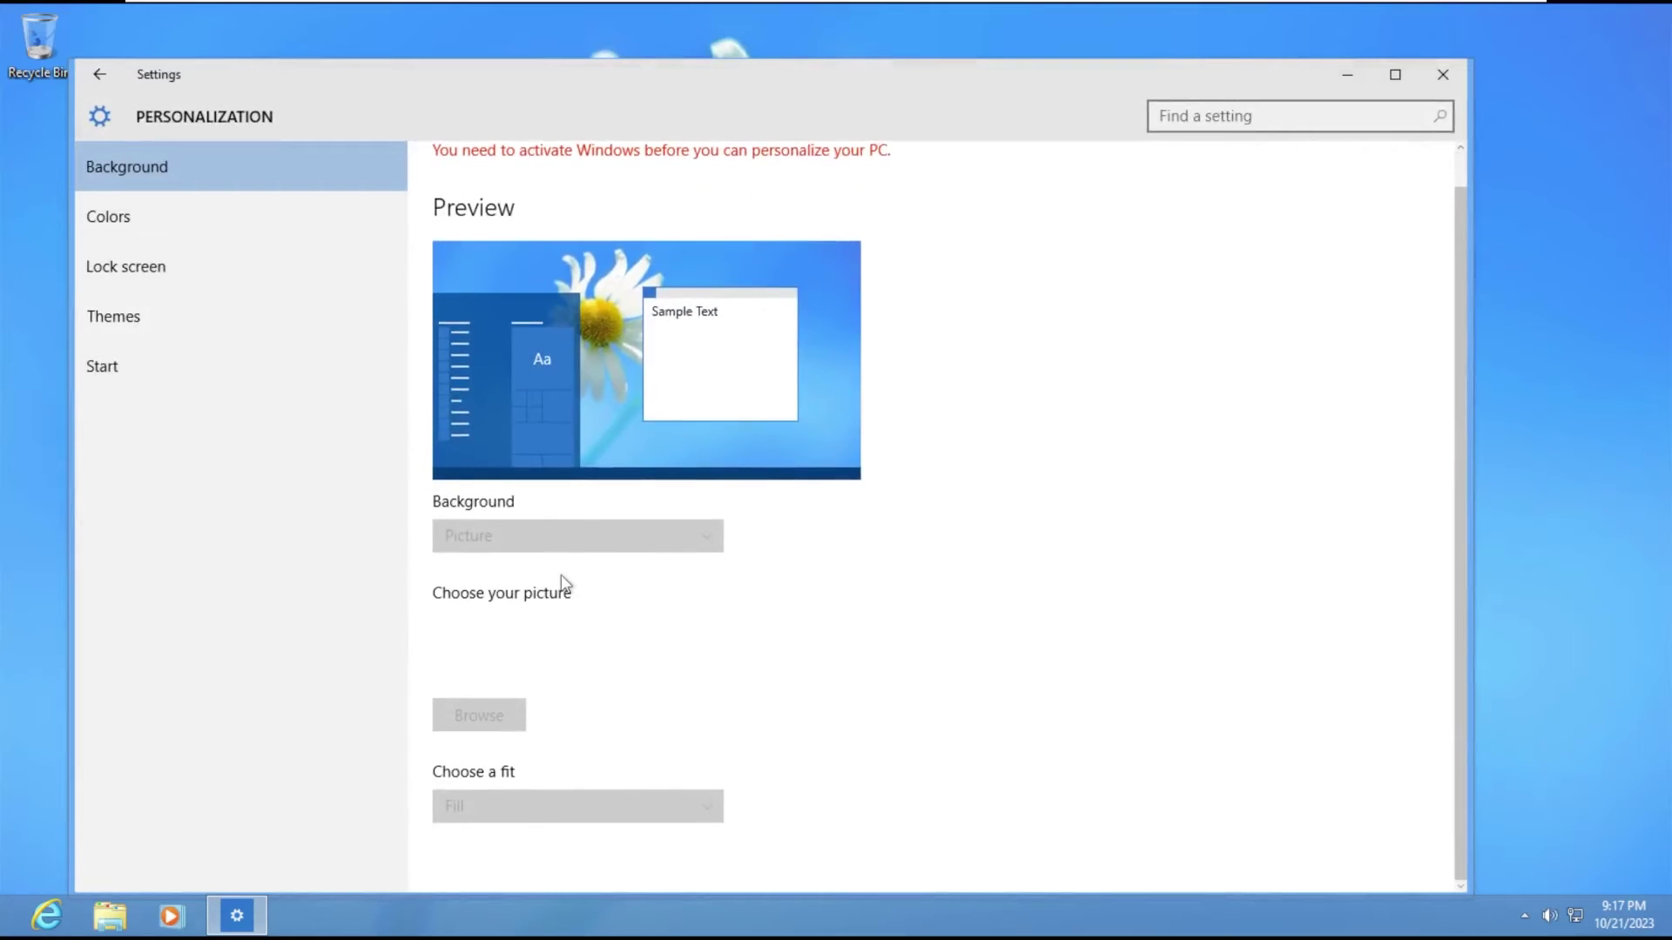
left_click(216, 261)
Step: Minimize Settings, lock the computer from the Start screen's User tile, and sign back in as User
left_click(1346, 75)
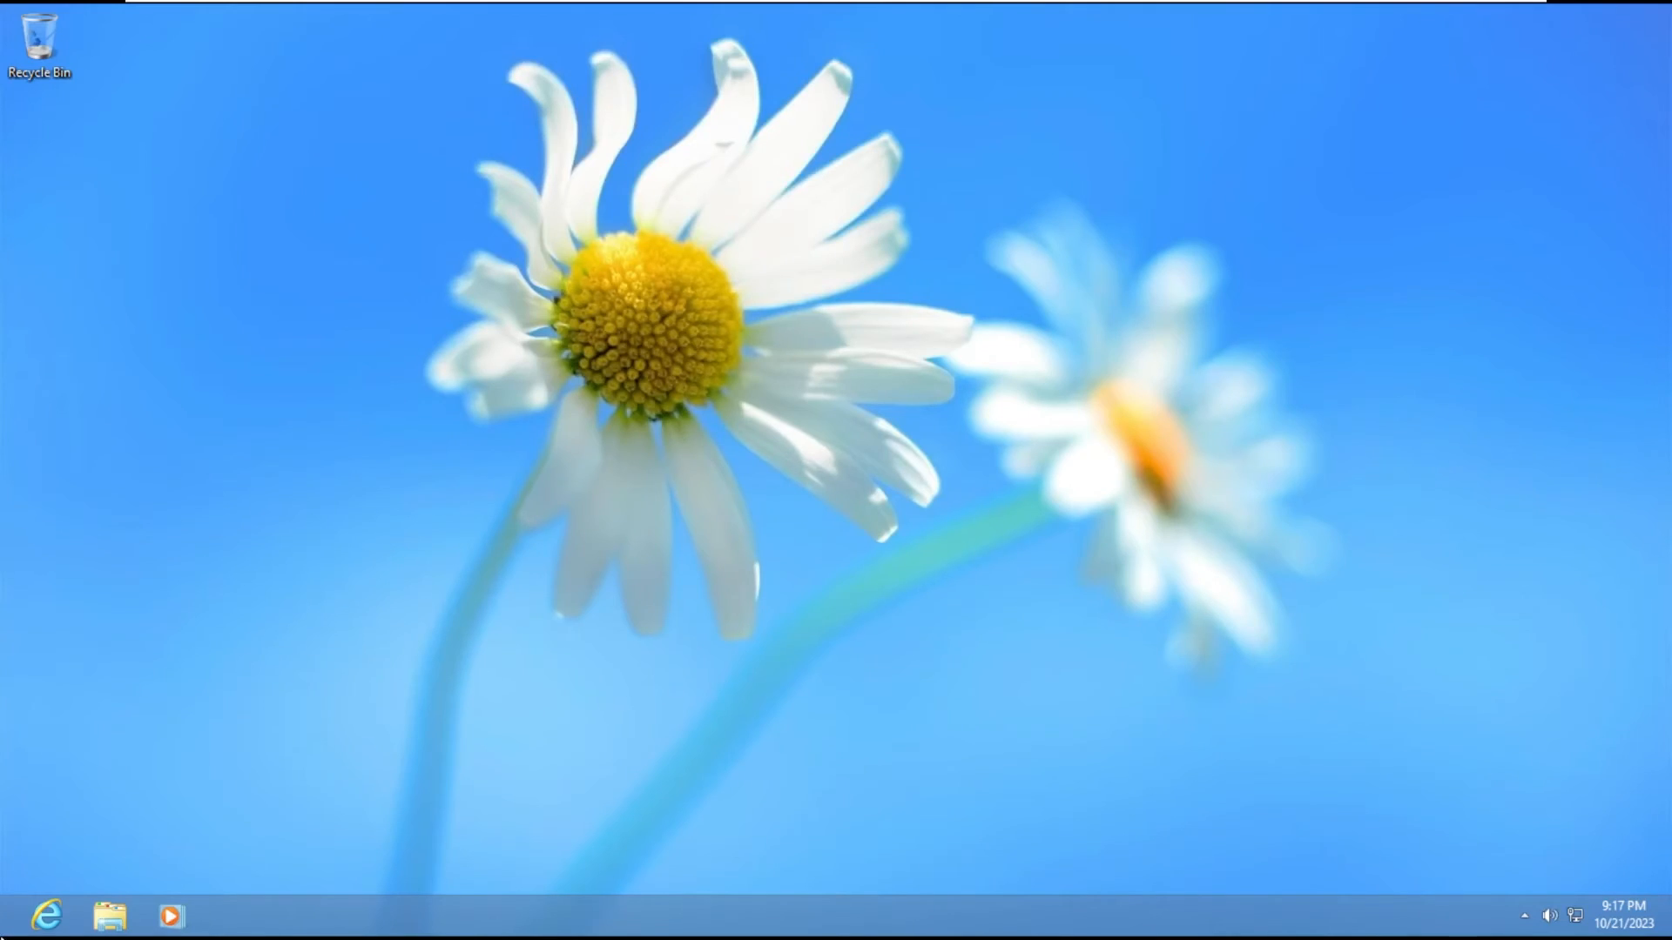
left_click(6, 931)
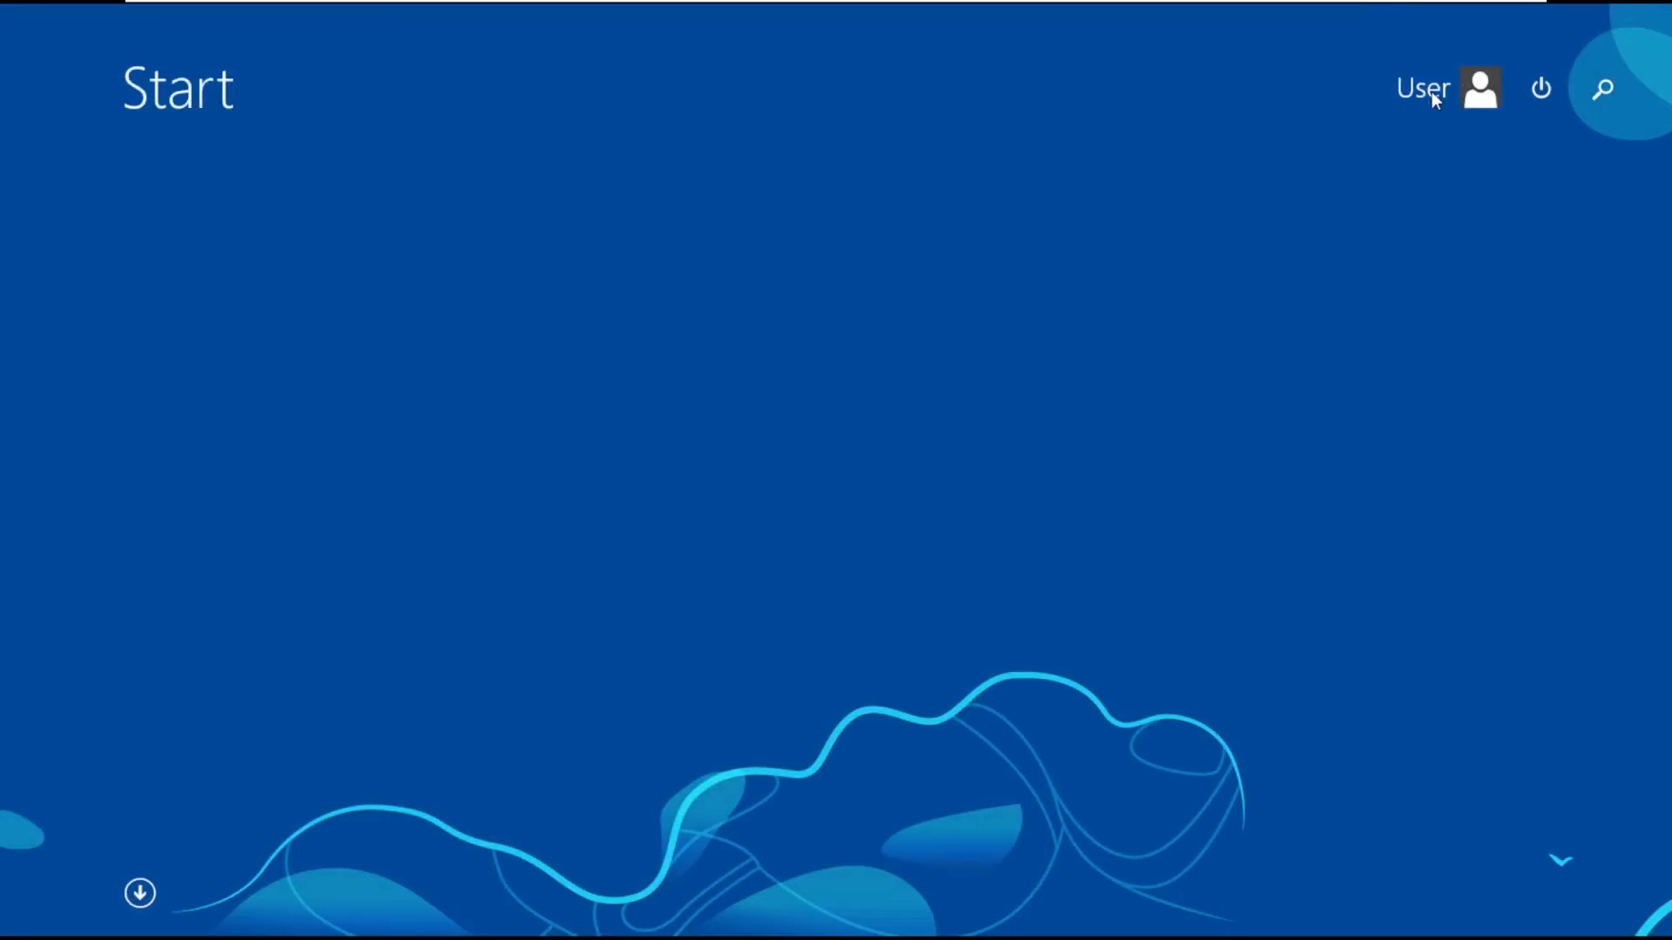
left_click(1432, 91)
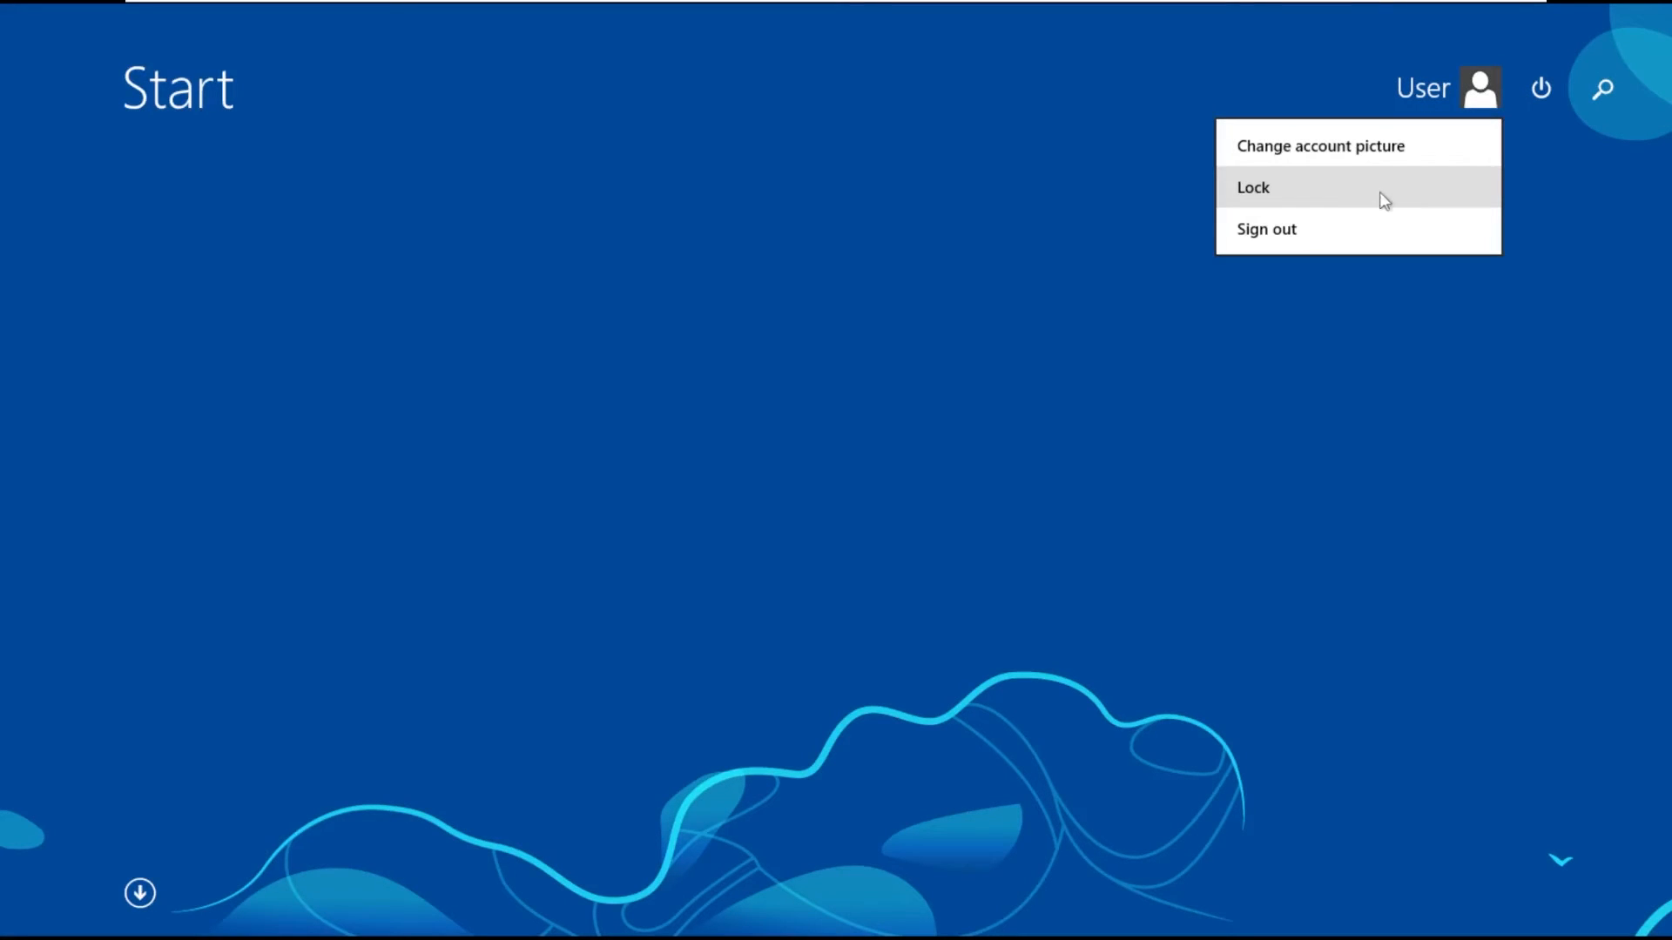
left_click(1385, 200)
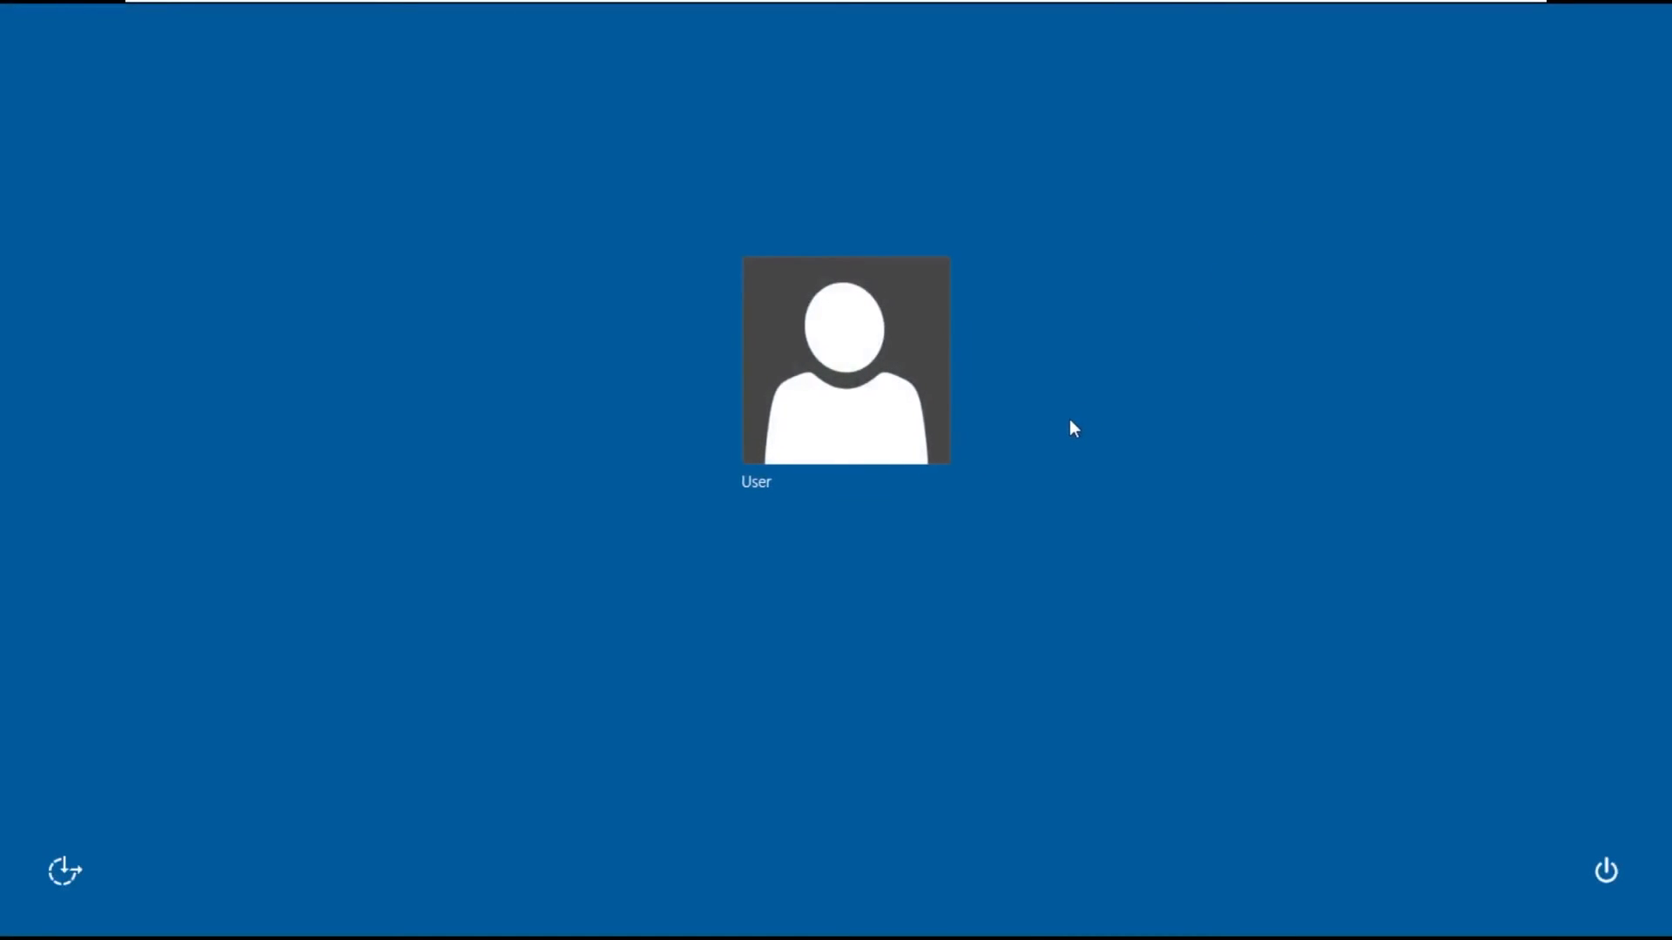
left_click(867, 359)
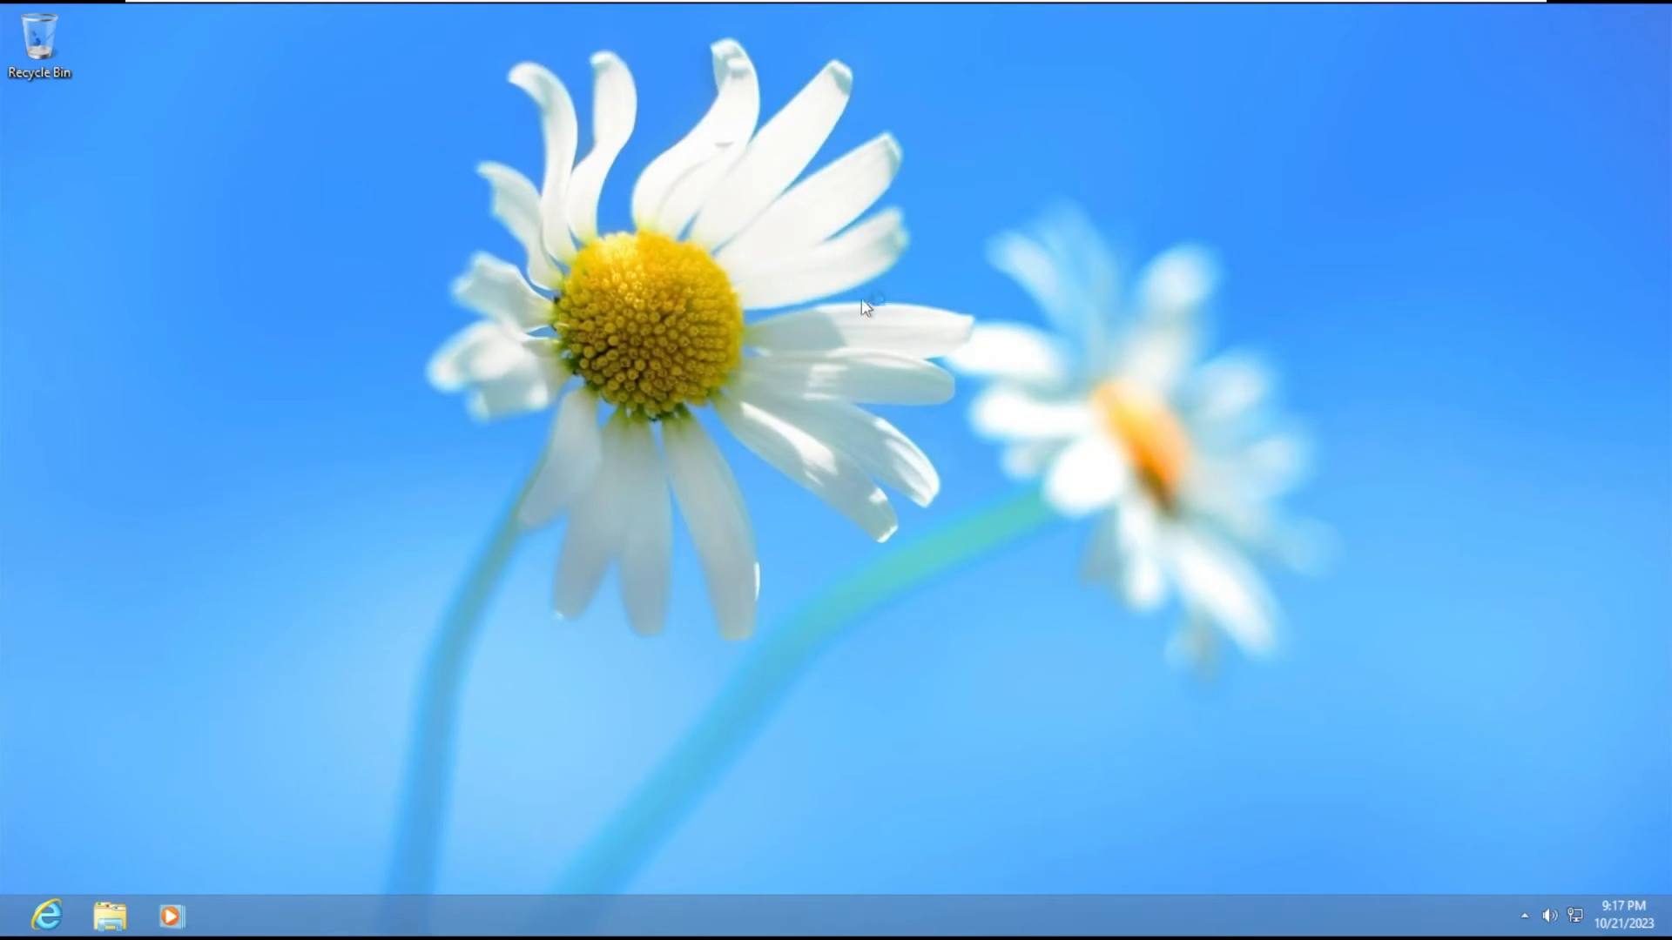
Step: Launch Windows Media Center from All apps and set it up with Express options
left_click(13, 922)
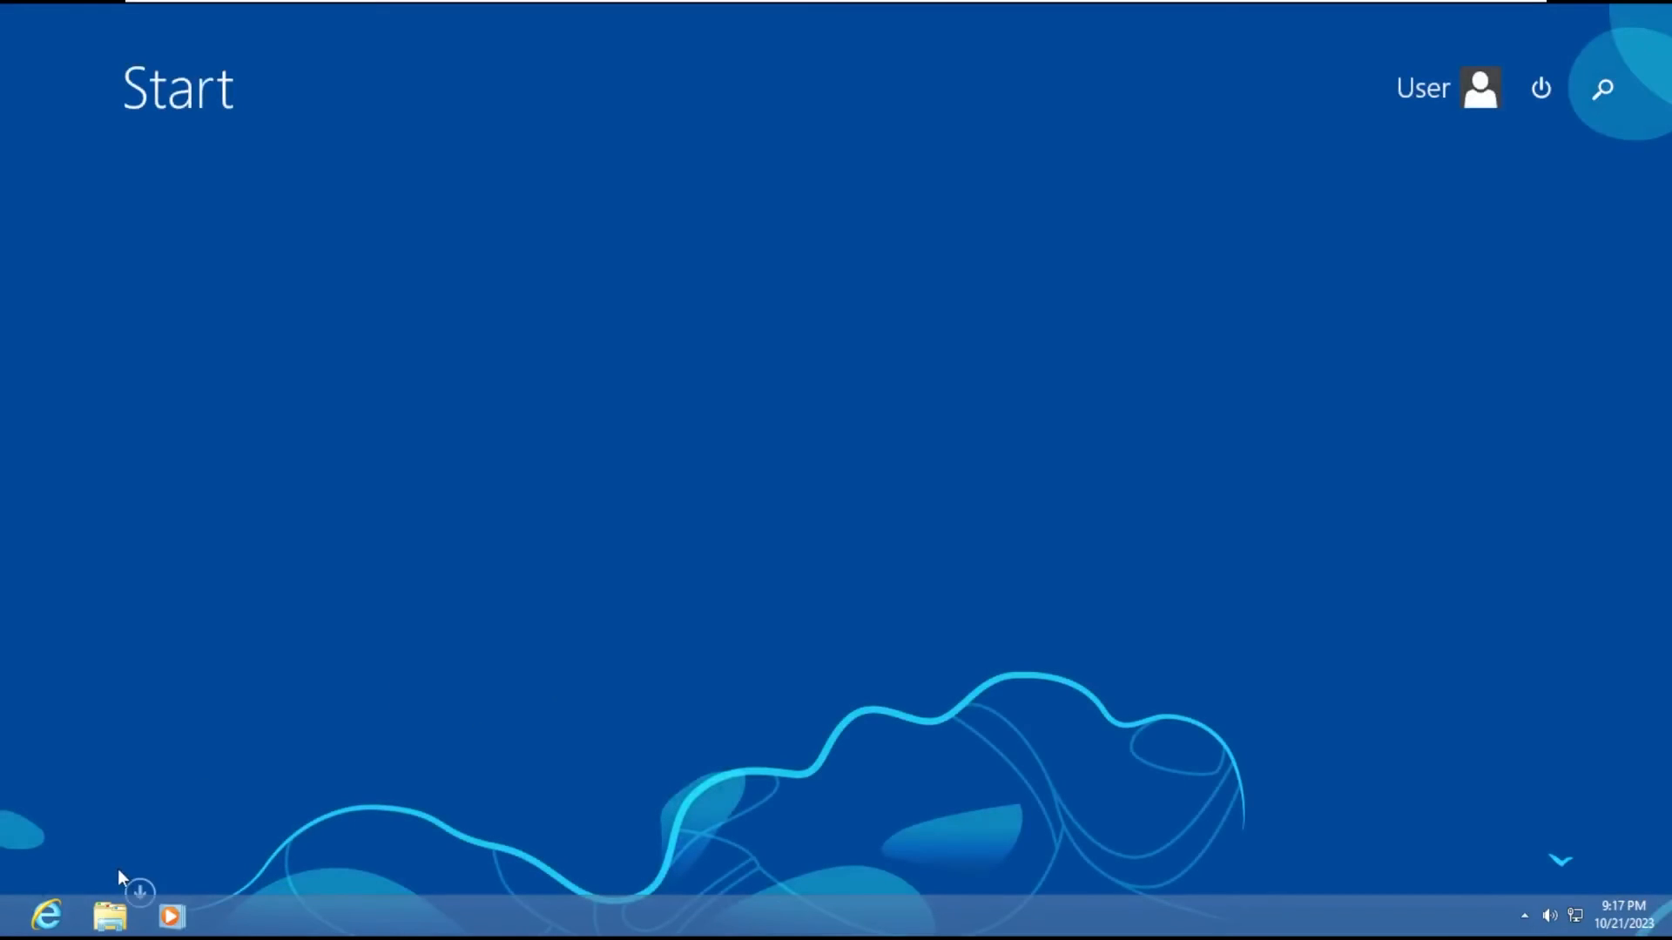
left_click(140, 890)
scroll(876, 691, "down", 3)
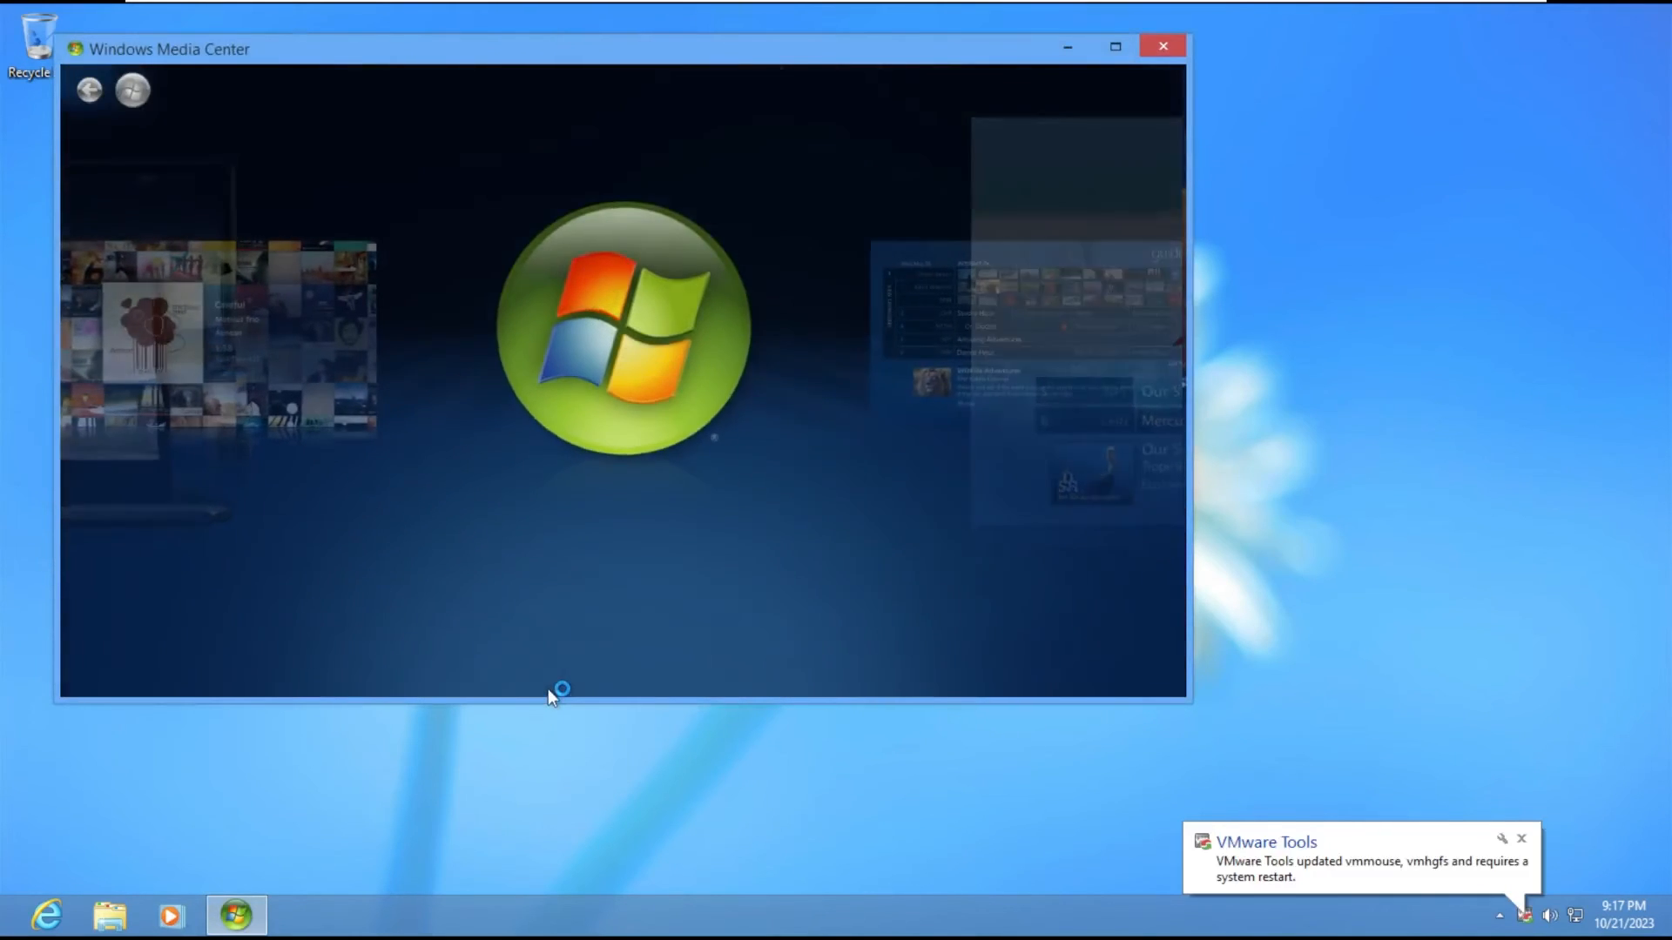
left_click(574, 652)
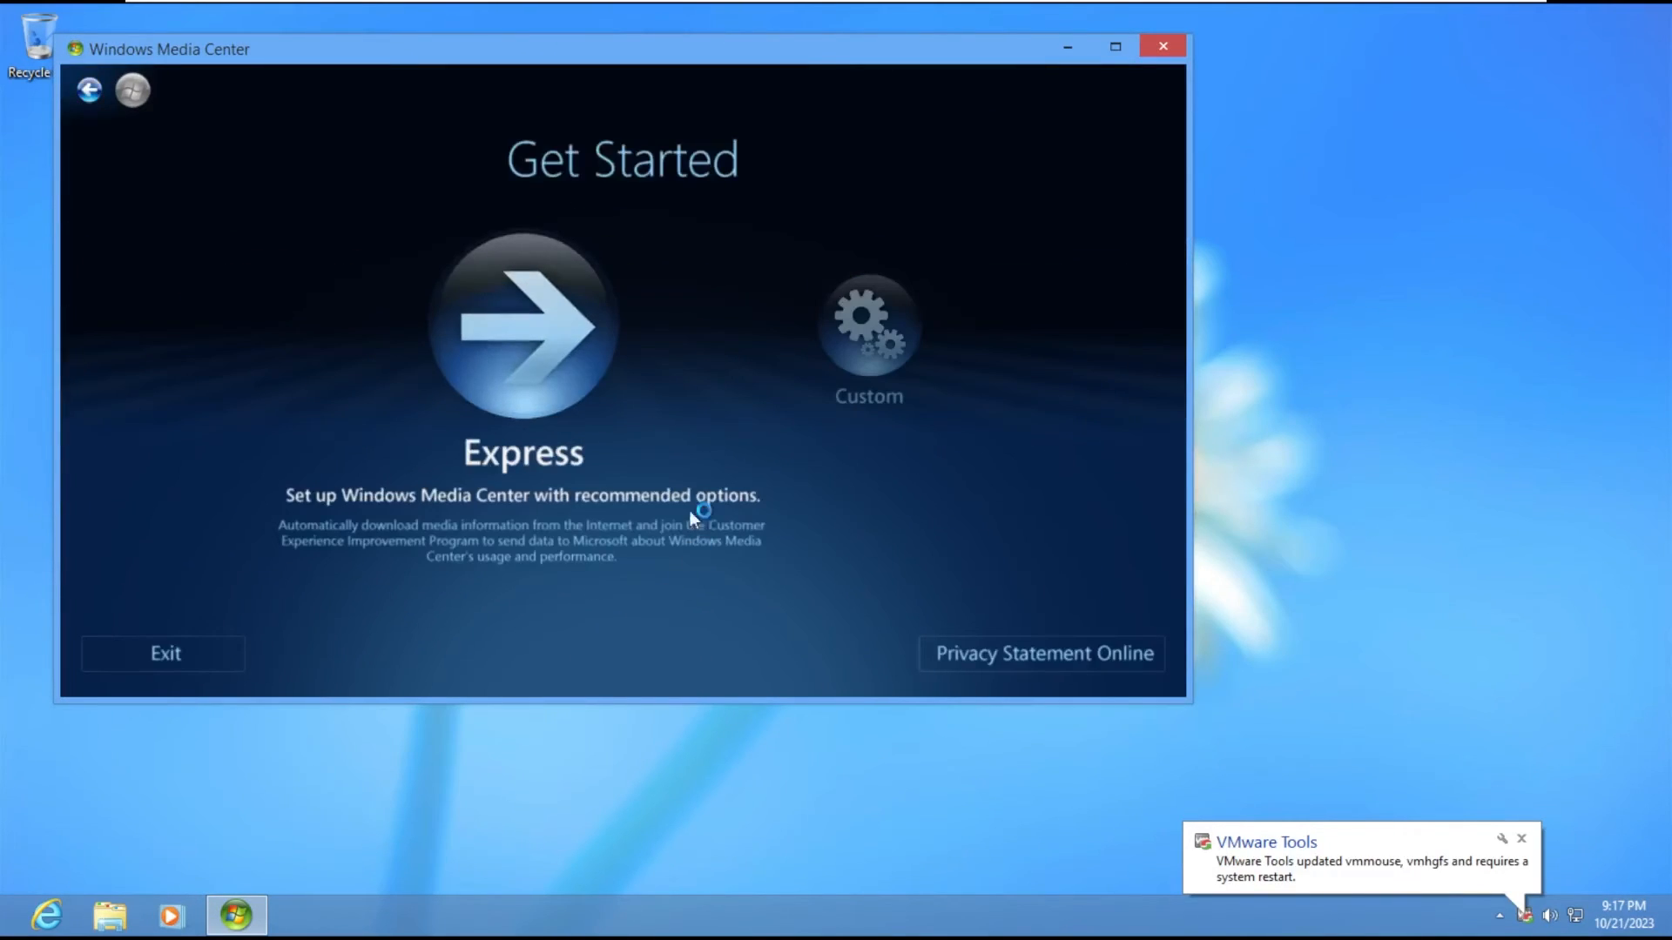
left_click(567, 354)
scroll(435, 307, "up", 1)
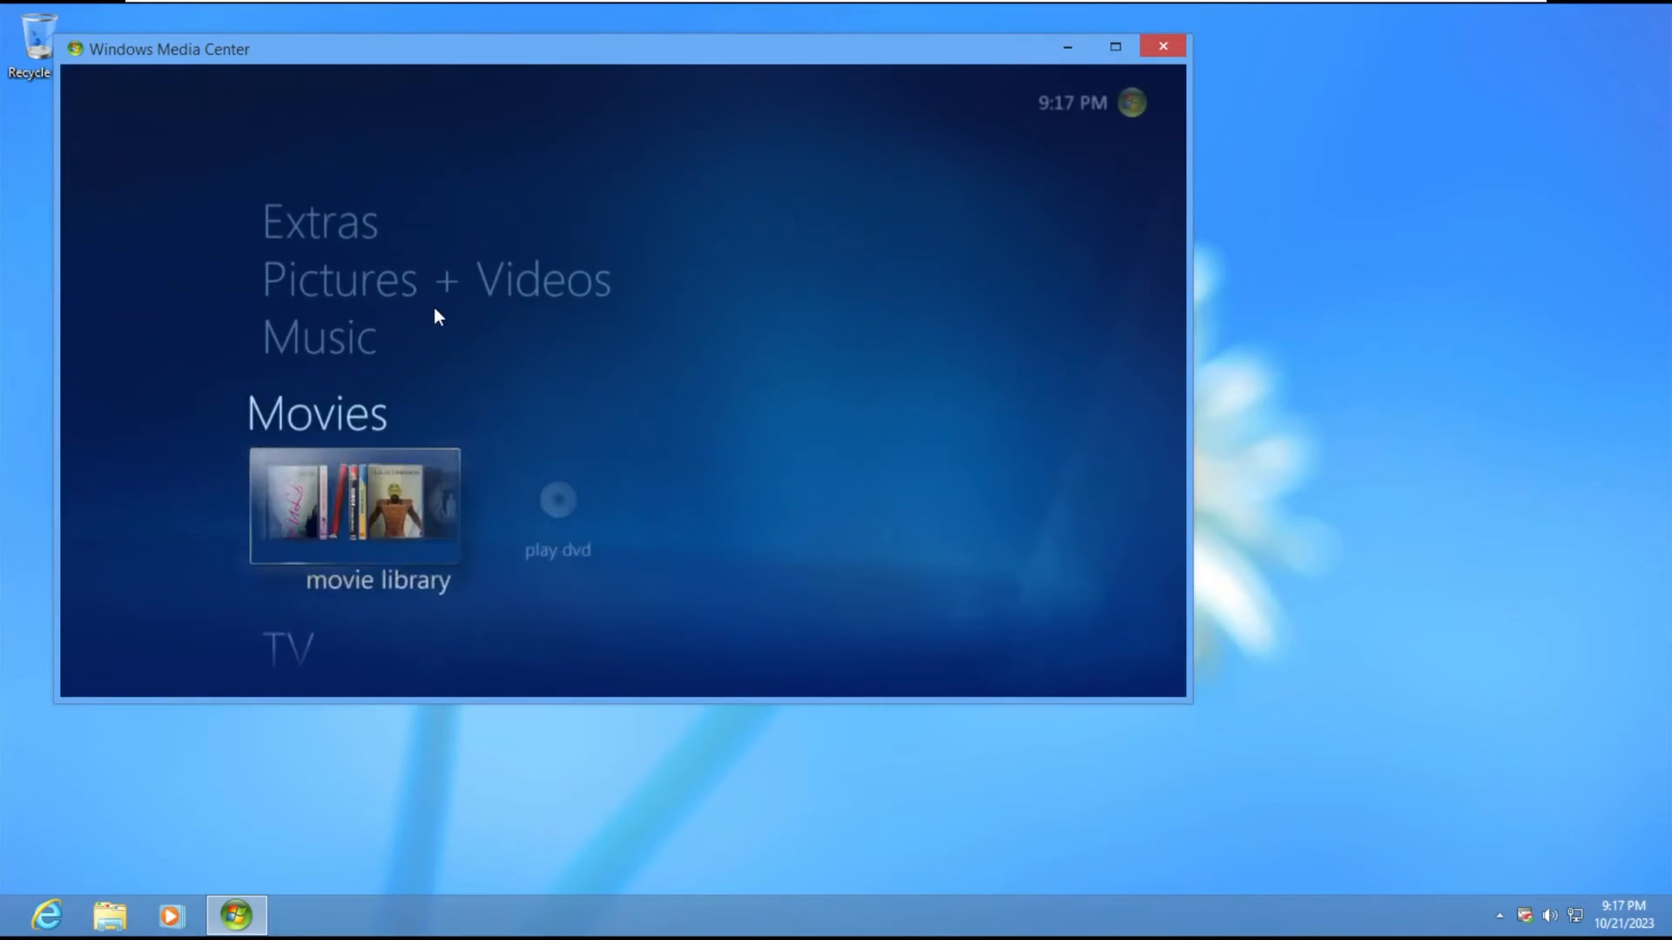
scroll(435, 307, "up", 1)
scroll(434, 307, "up", 1)
scroll(433, 307, "down", 1)
scroll(434, 306, "down", 2)
scroll(433, 308, "up", 2)
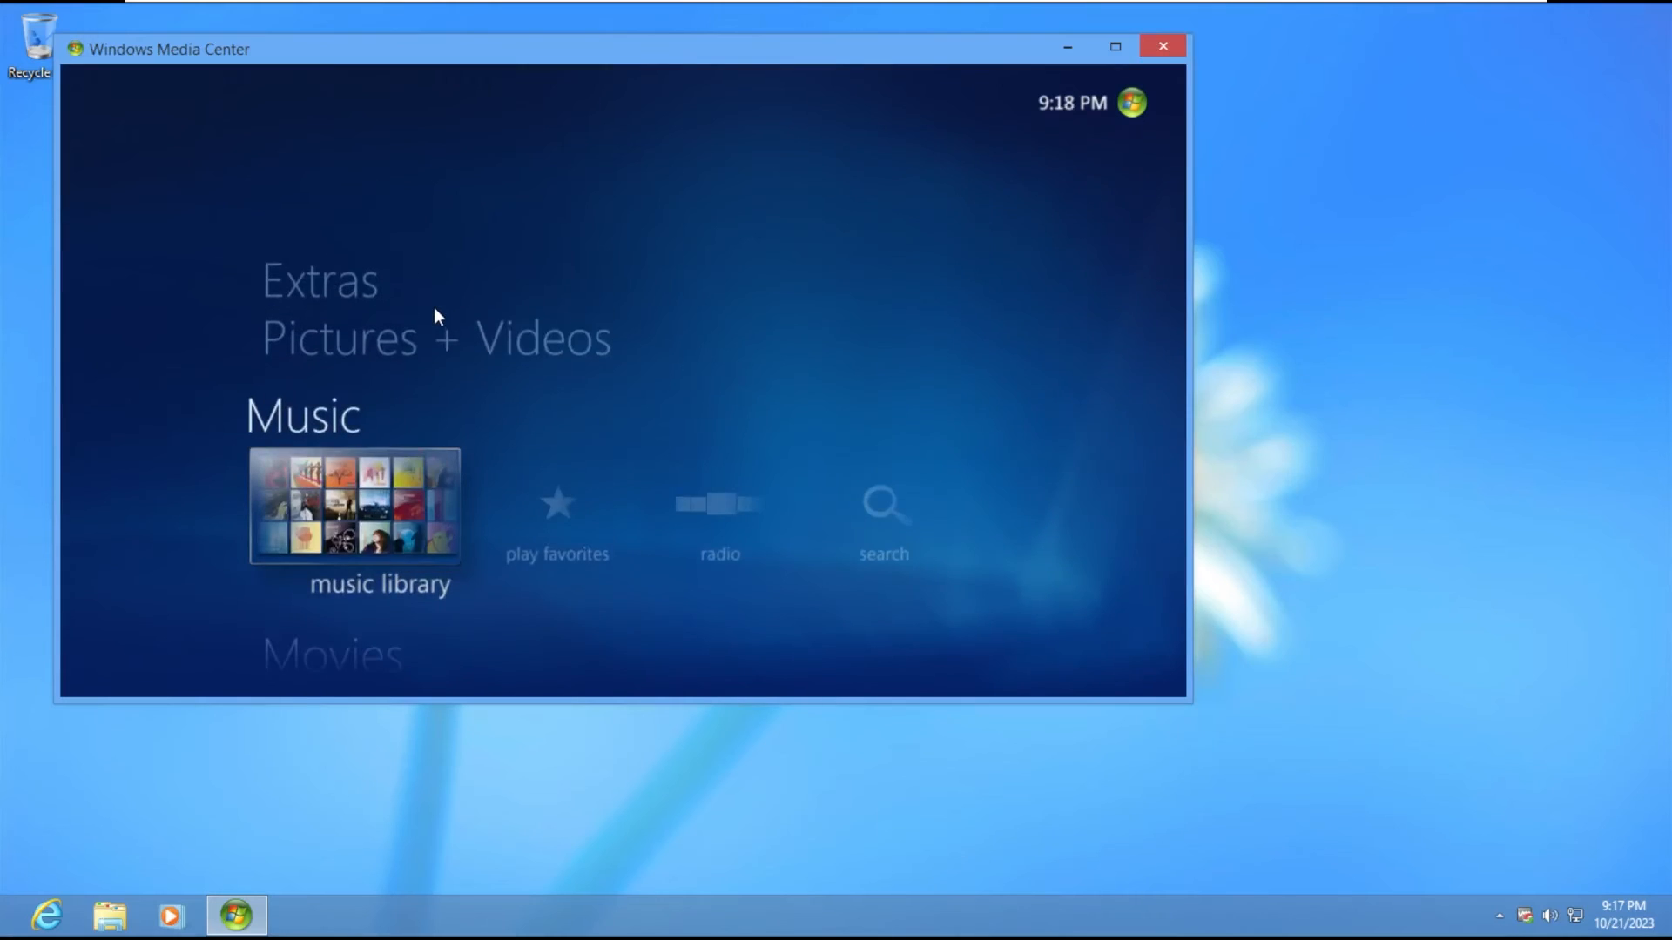
scroll(433, 307, "down", 1)
scroll(433, 308, "down", 2)
scroll(435, 307, "up", 4)
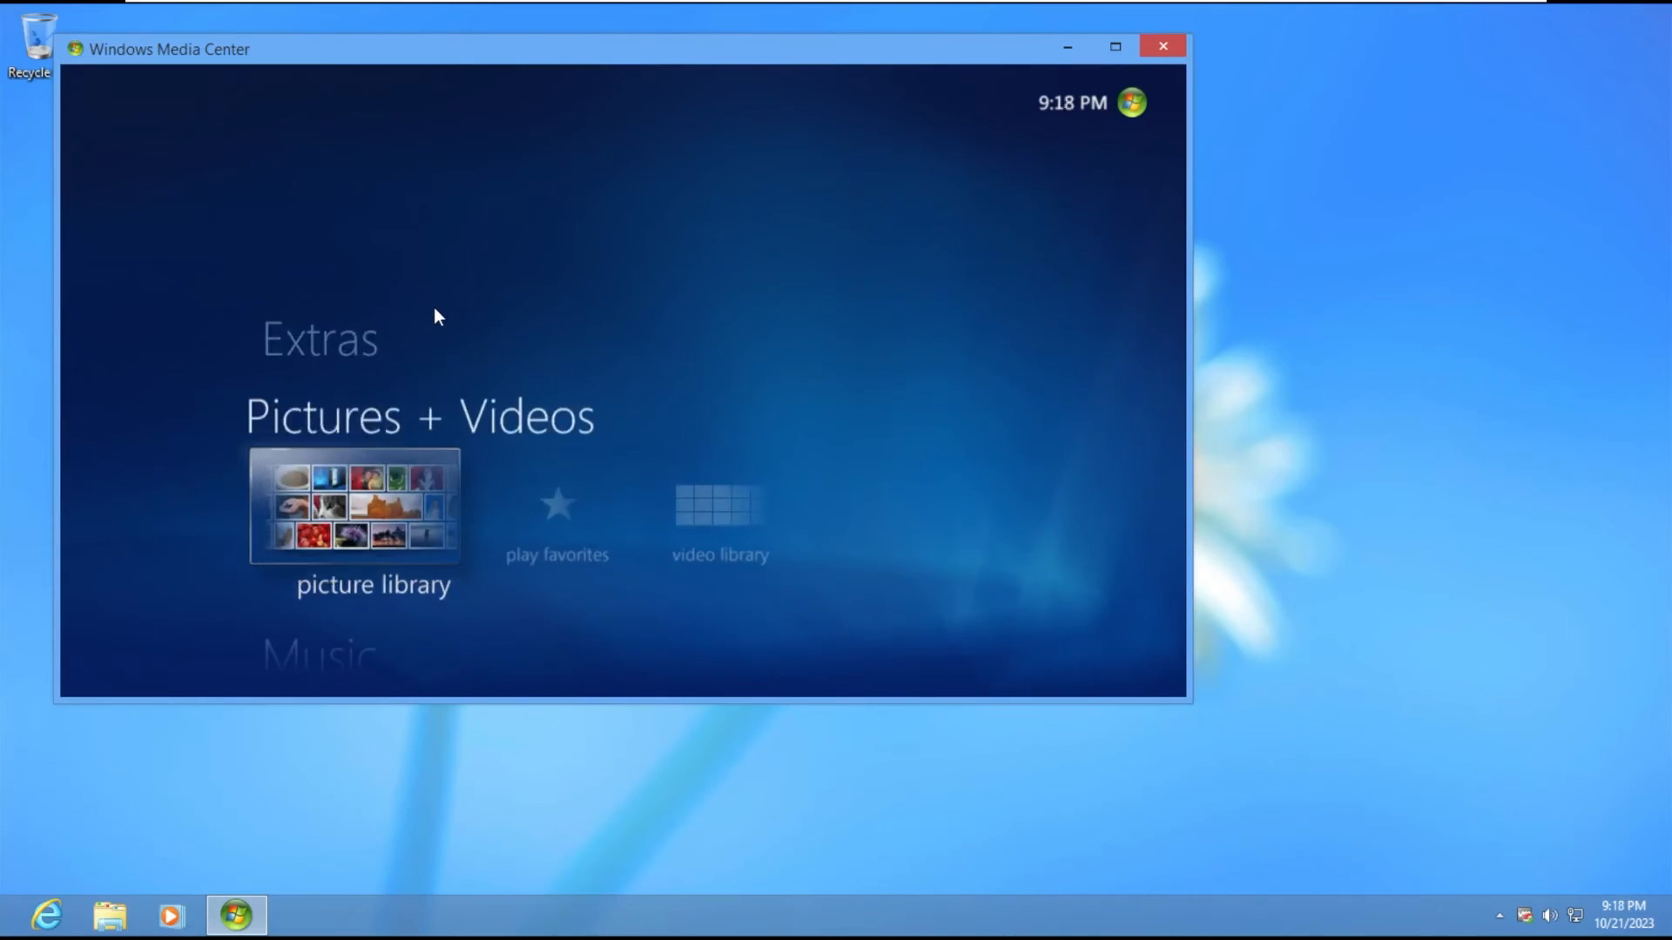
scroll(434, 307, "down", 1)
scroll(433, 307, "up", 1)
scroll(434, 306, "down", 1)
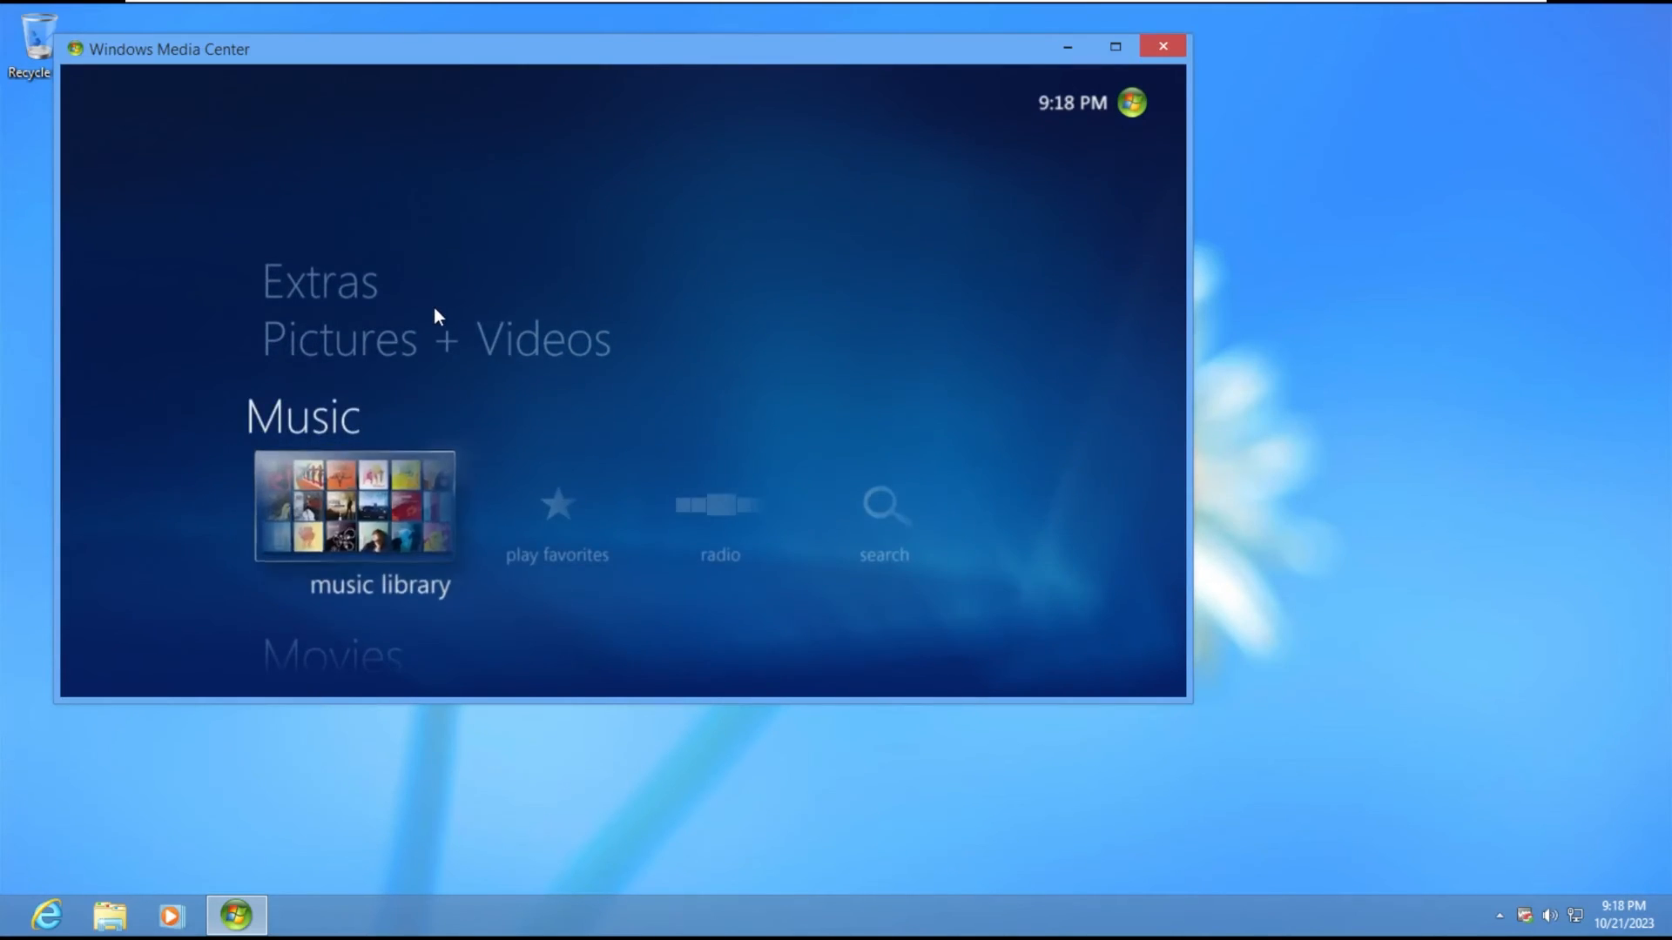
Step: Browse the empty Music library, dismiss the add-music prompt, maximize, return to start and close Media Center
key("Return")
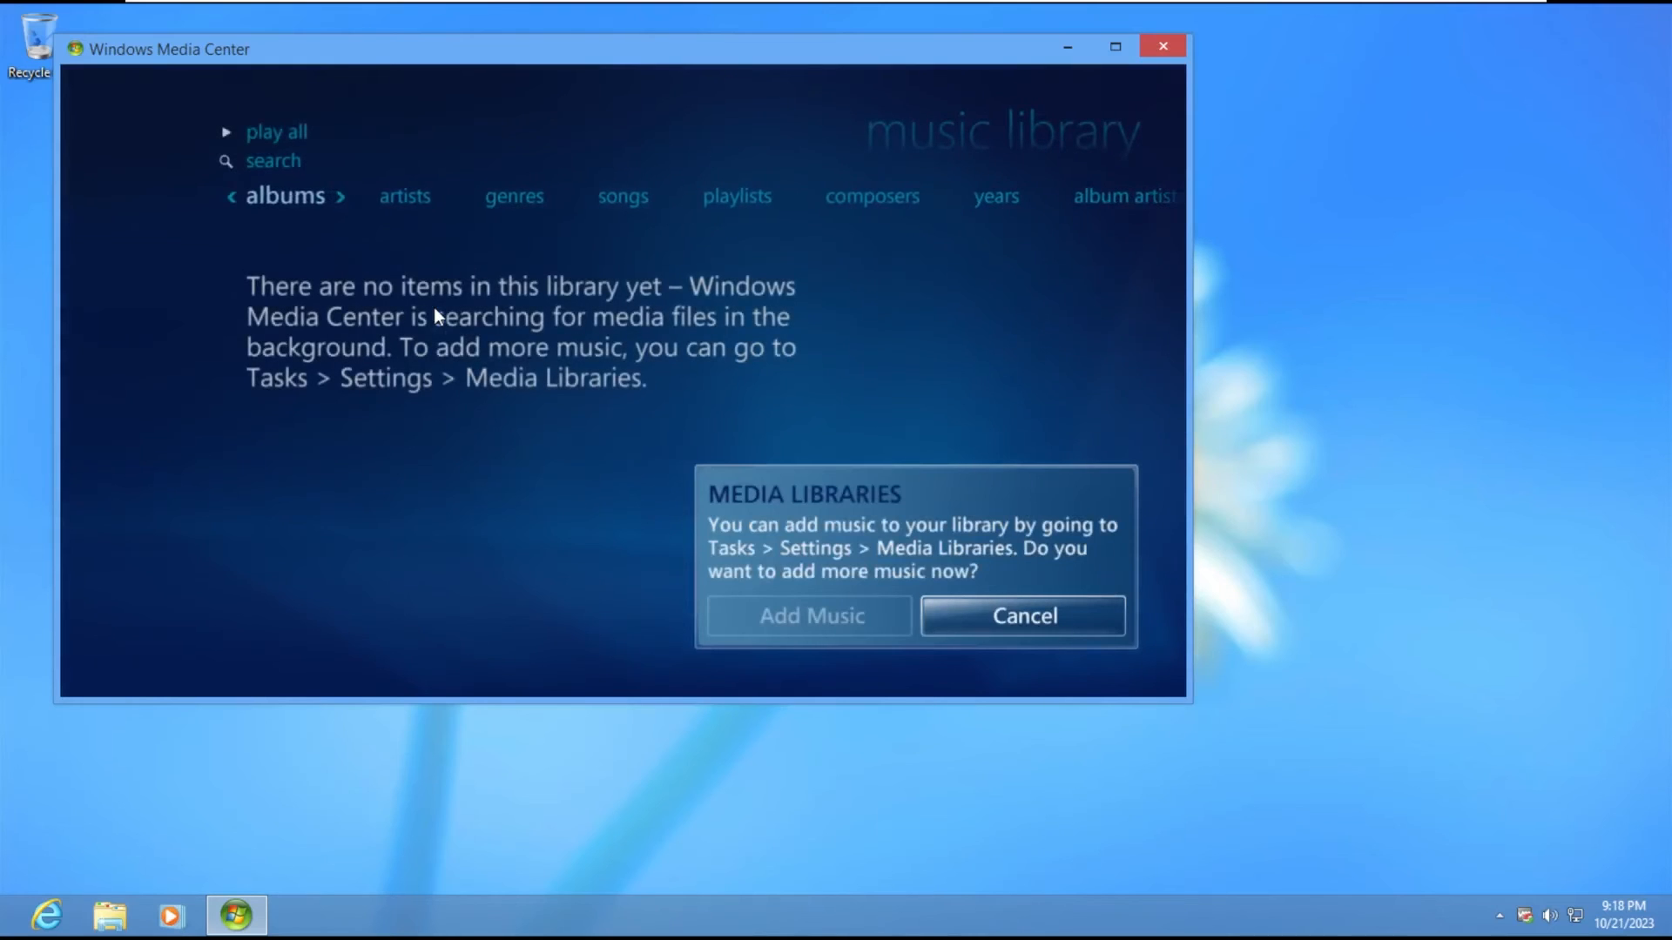
left_click(1040, 613)
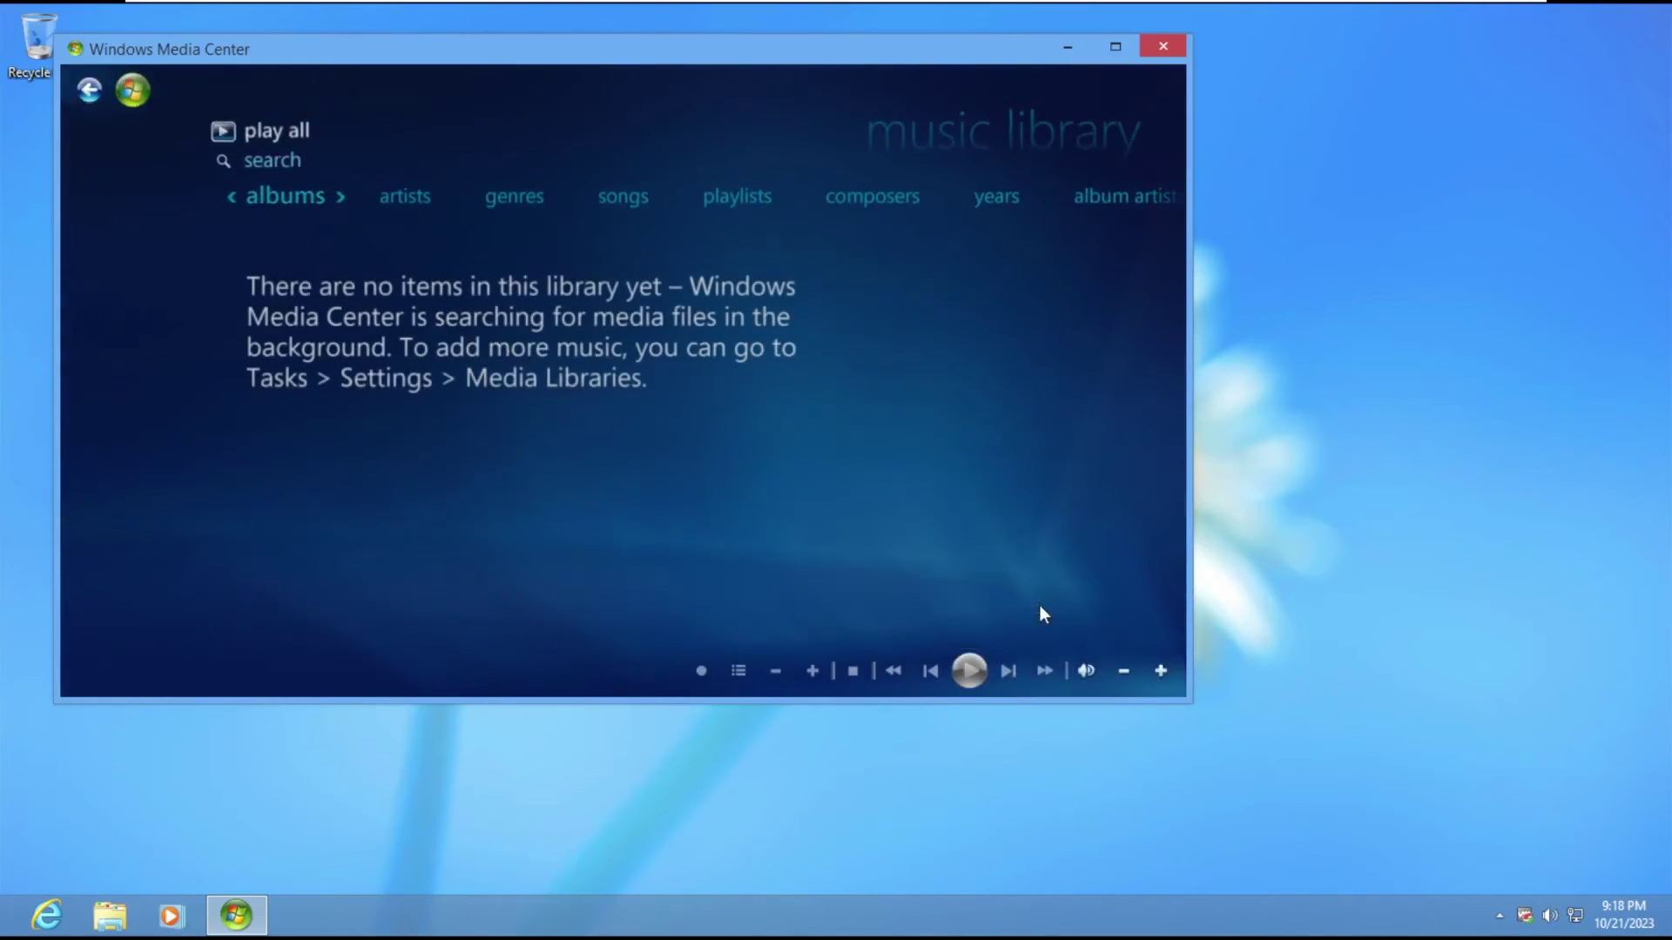
left_click(1115, 47)
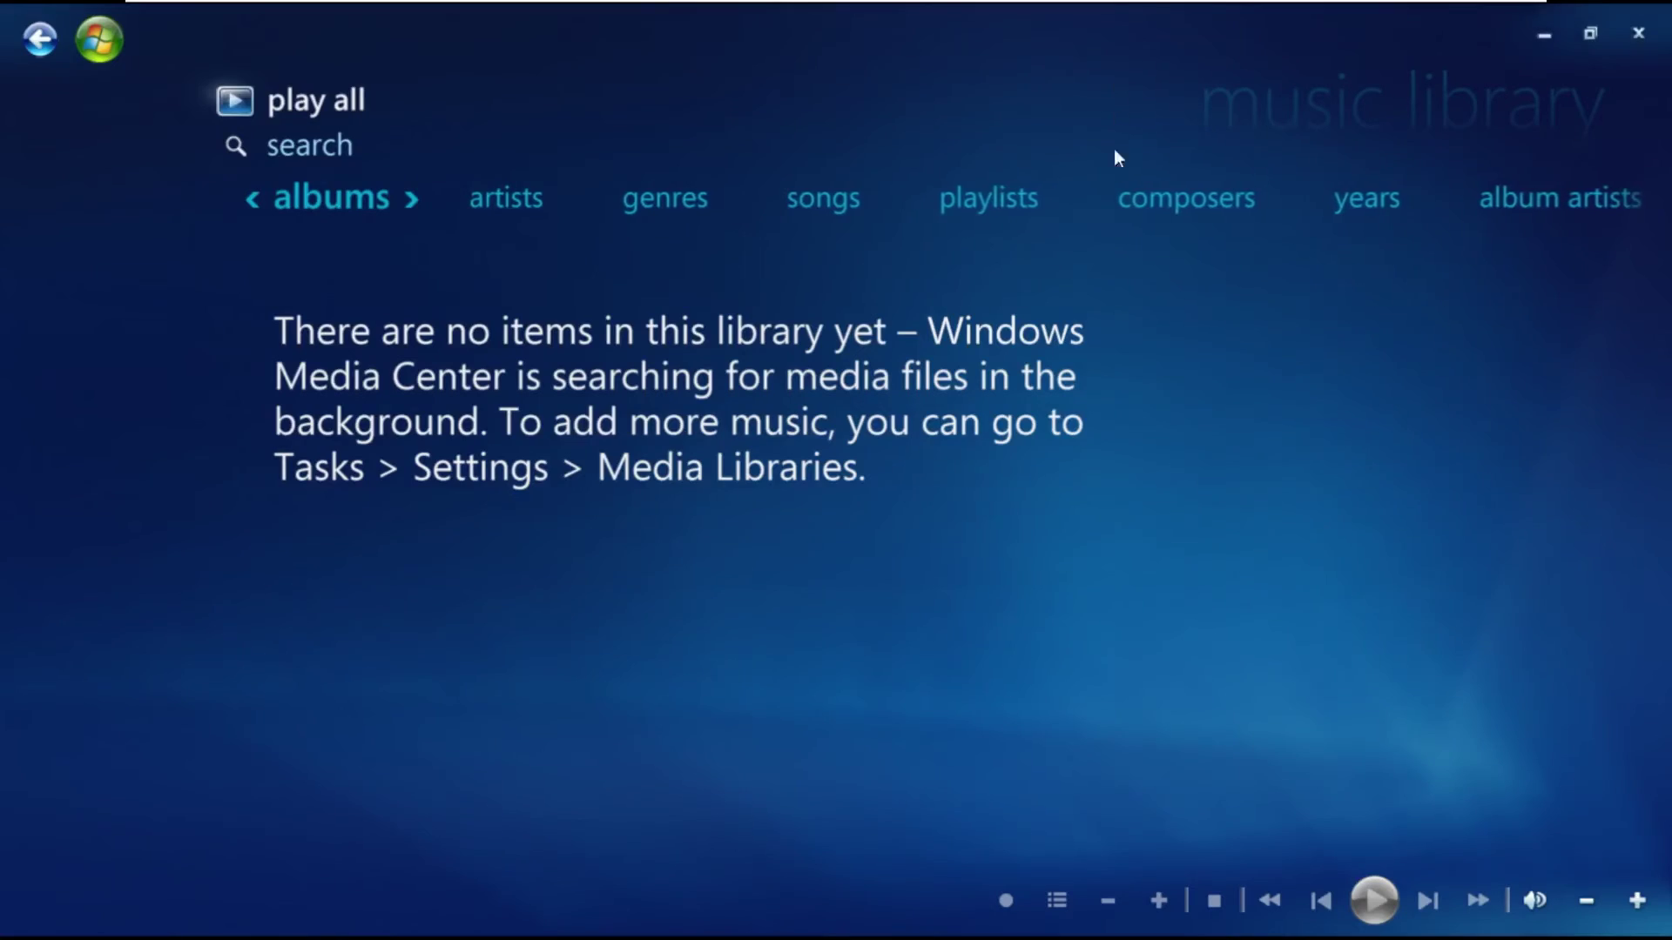
left_click(39, 38)
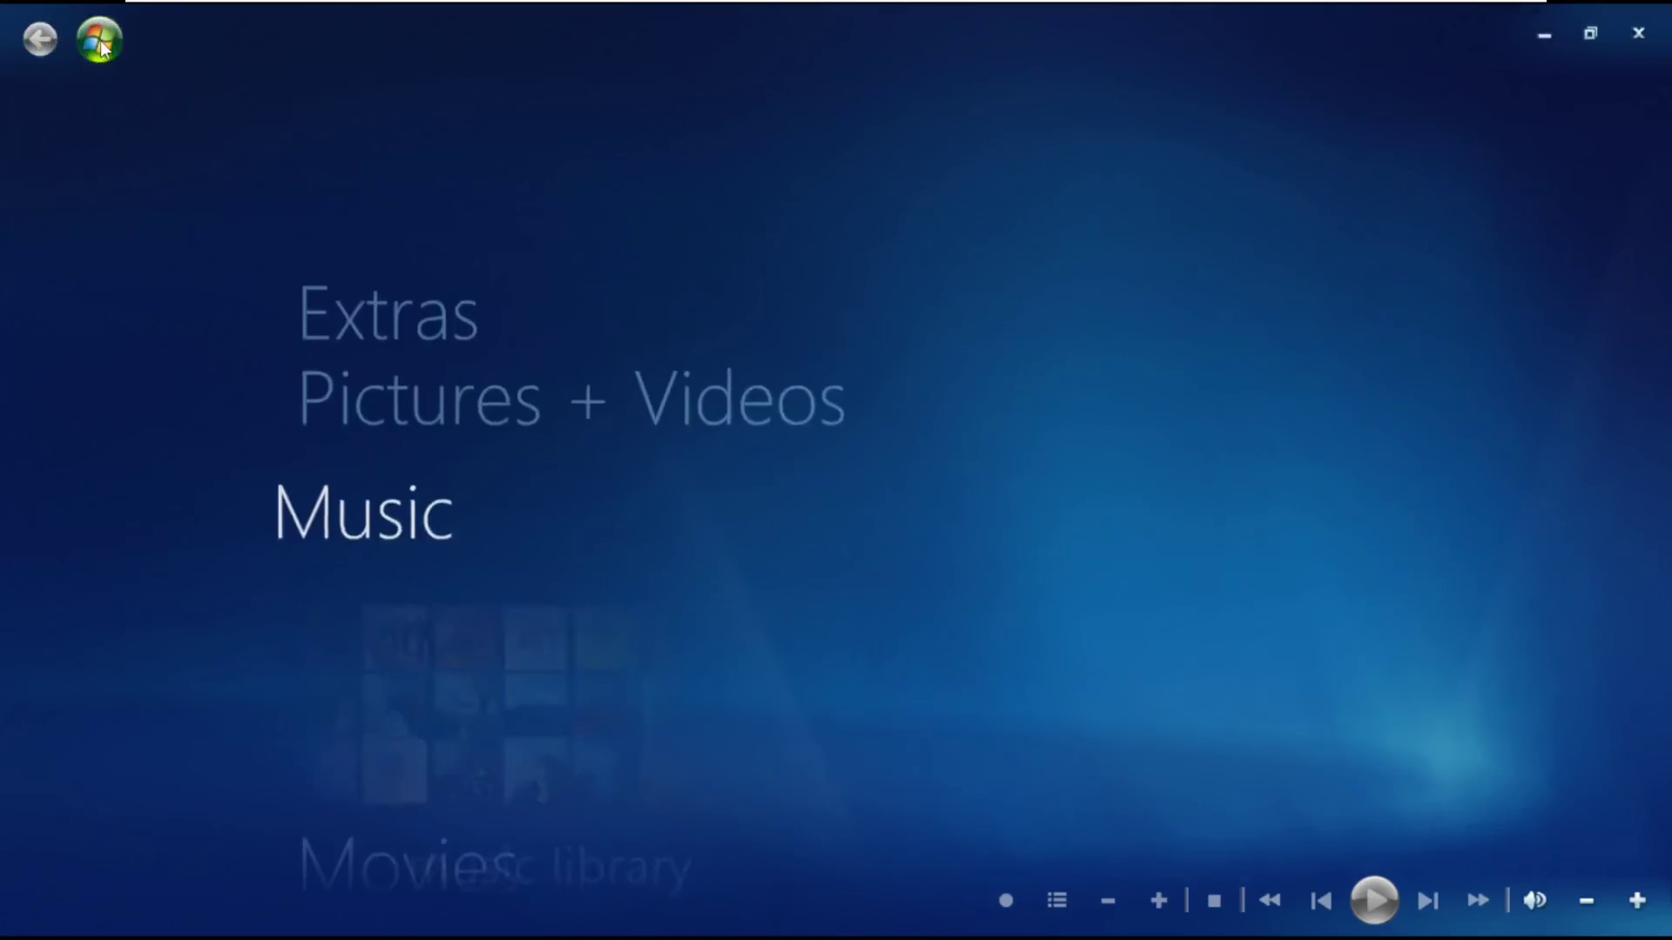
left_click(1638, 33)
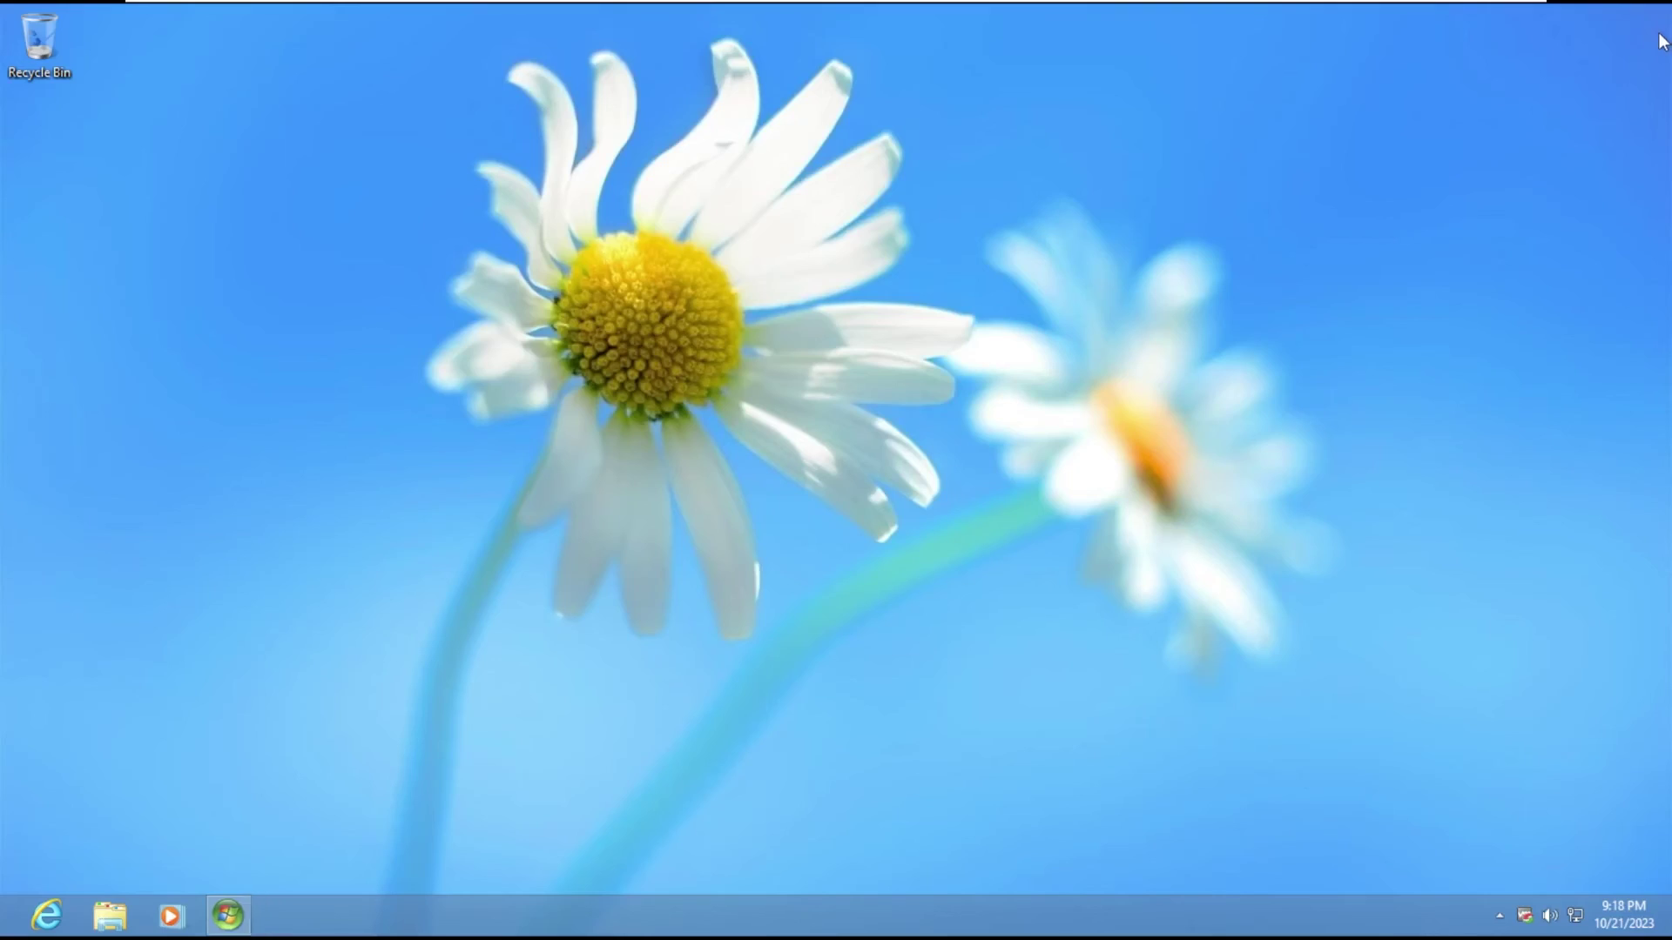
Step: Launch FreeCell from the All apps list
left_click(7, 931)
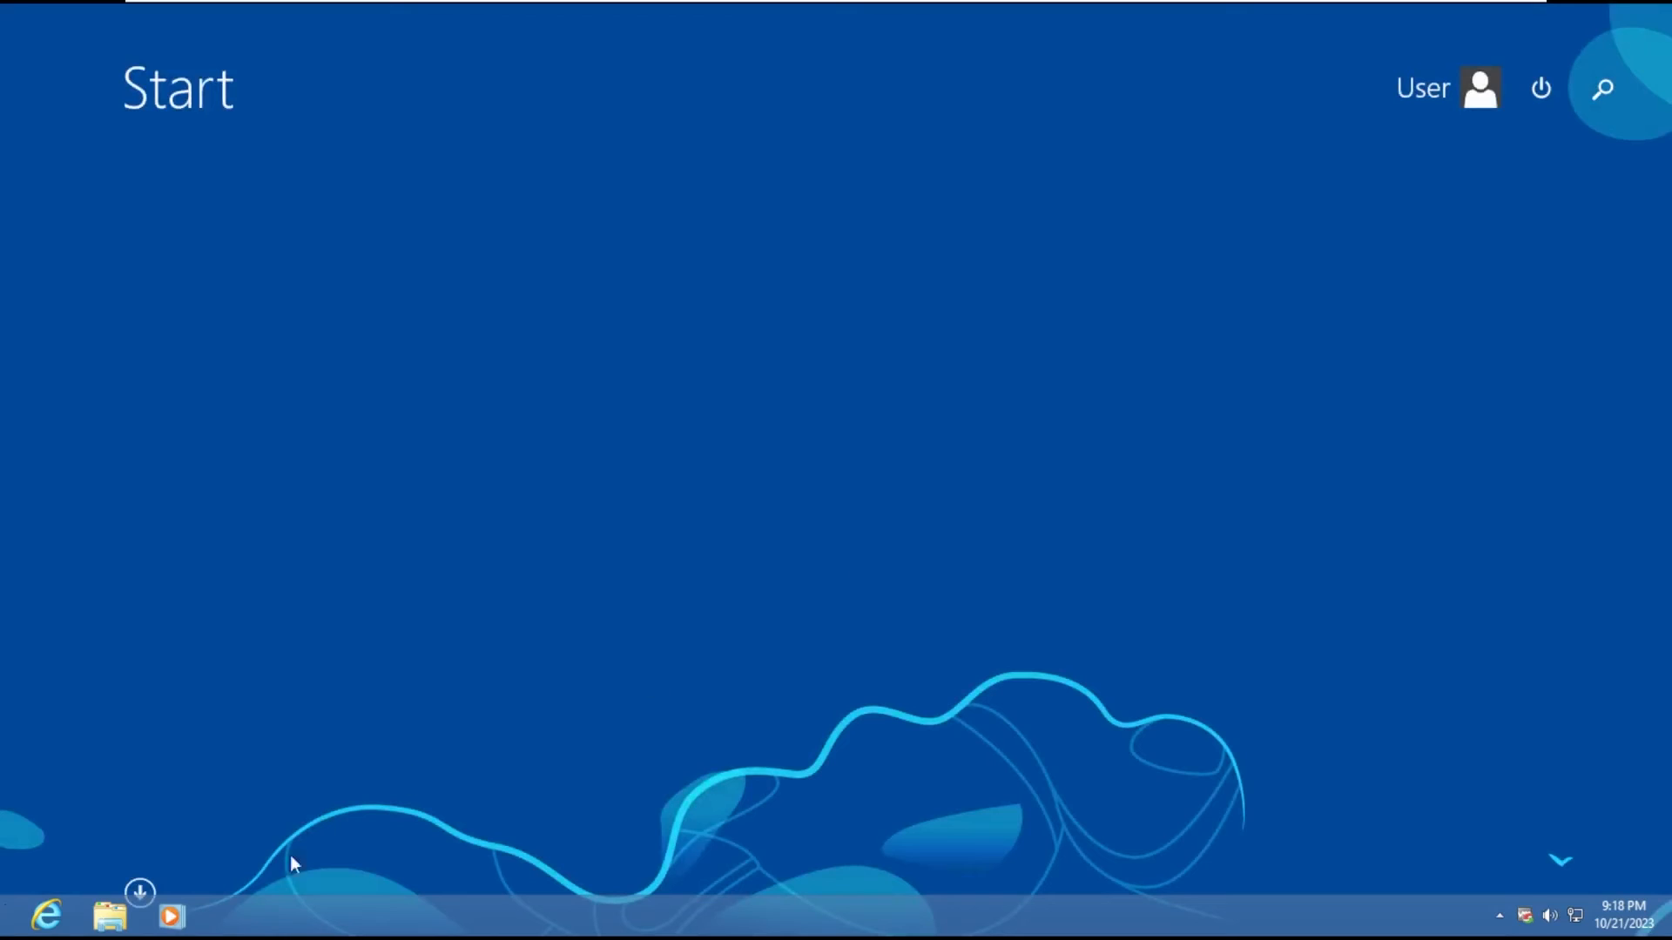
left_click(141, 888)
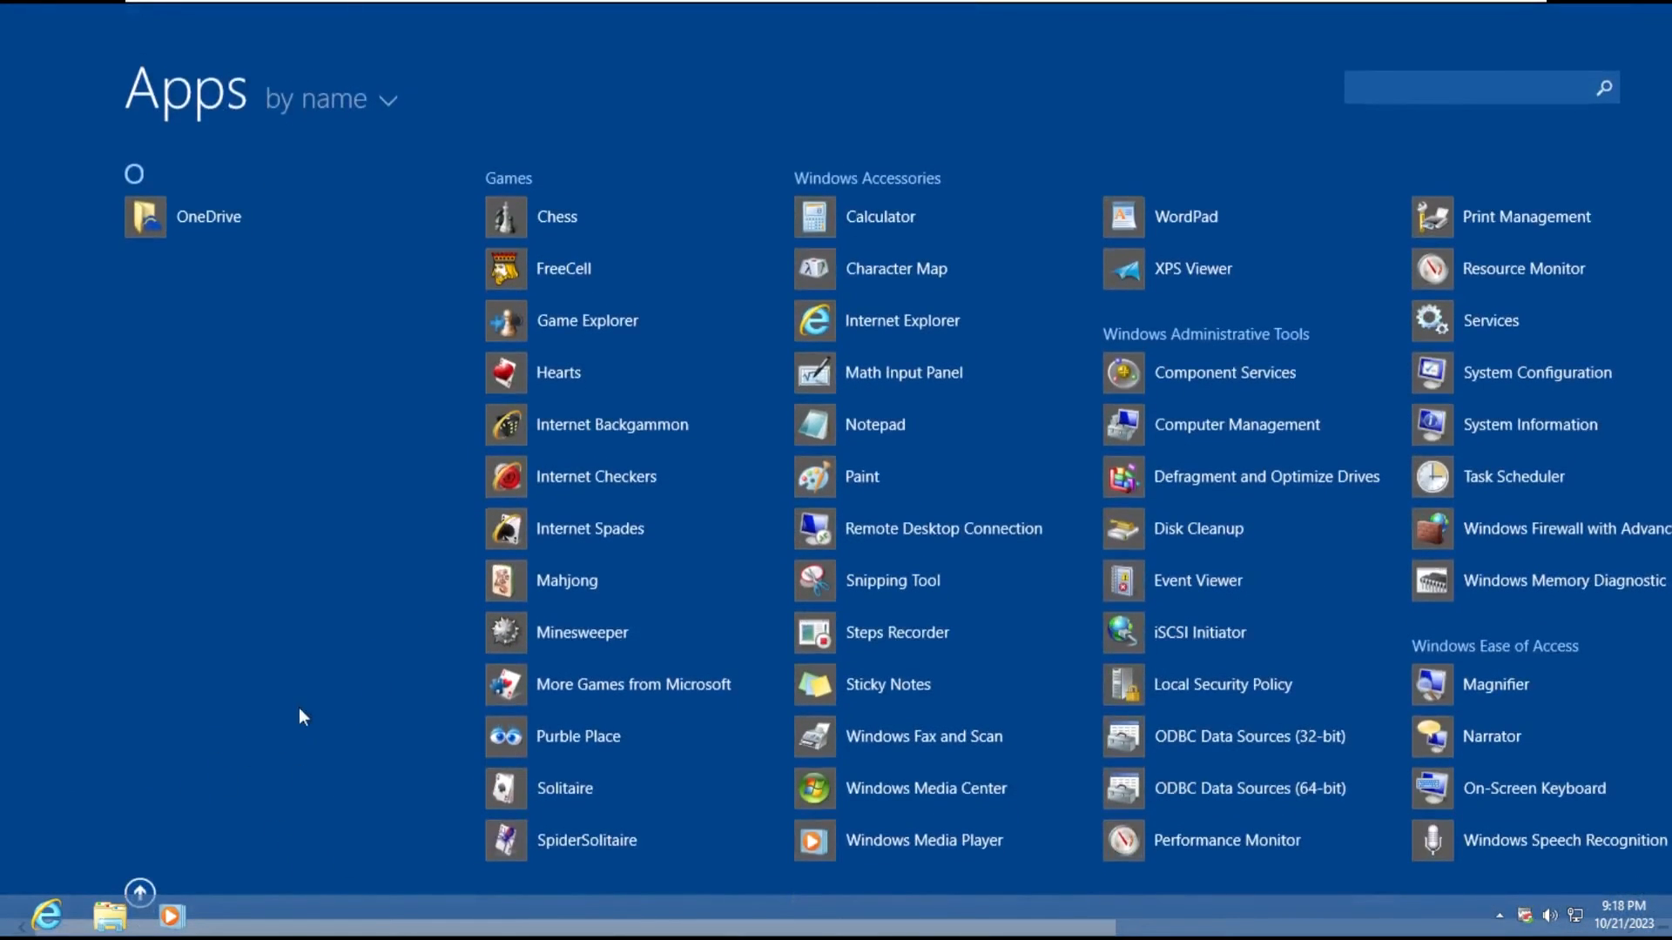
left_click(595, 272)
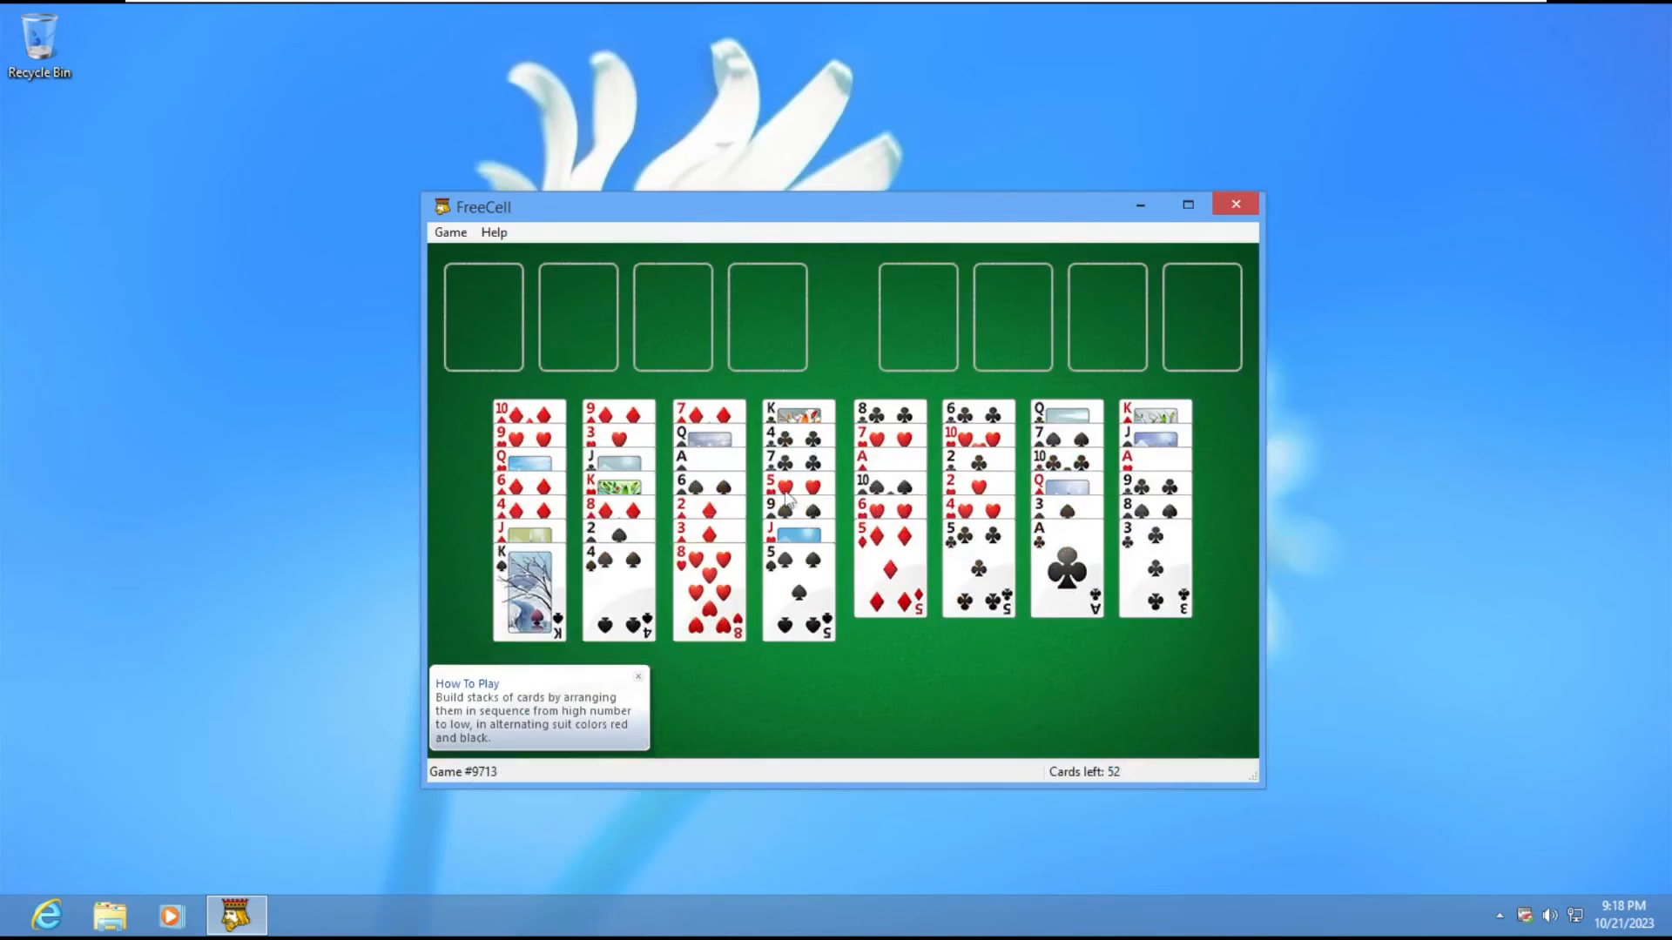
Step: Move the 4 of clubs to a free cell, then start closing FreeCell
left_click_drag(614, 572, 670, 350)
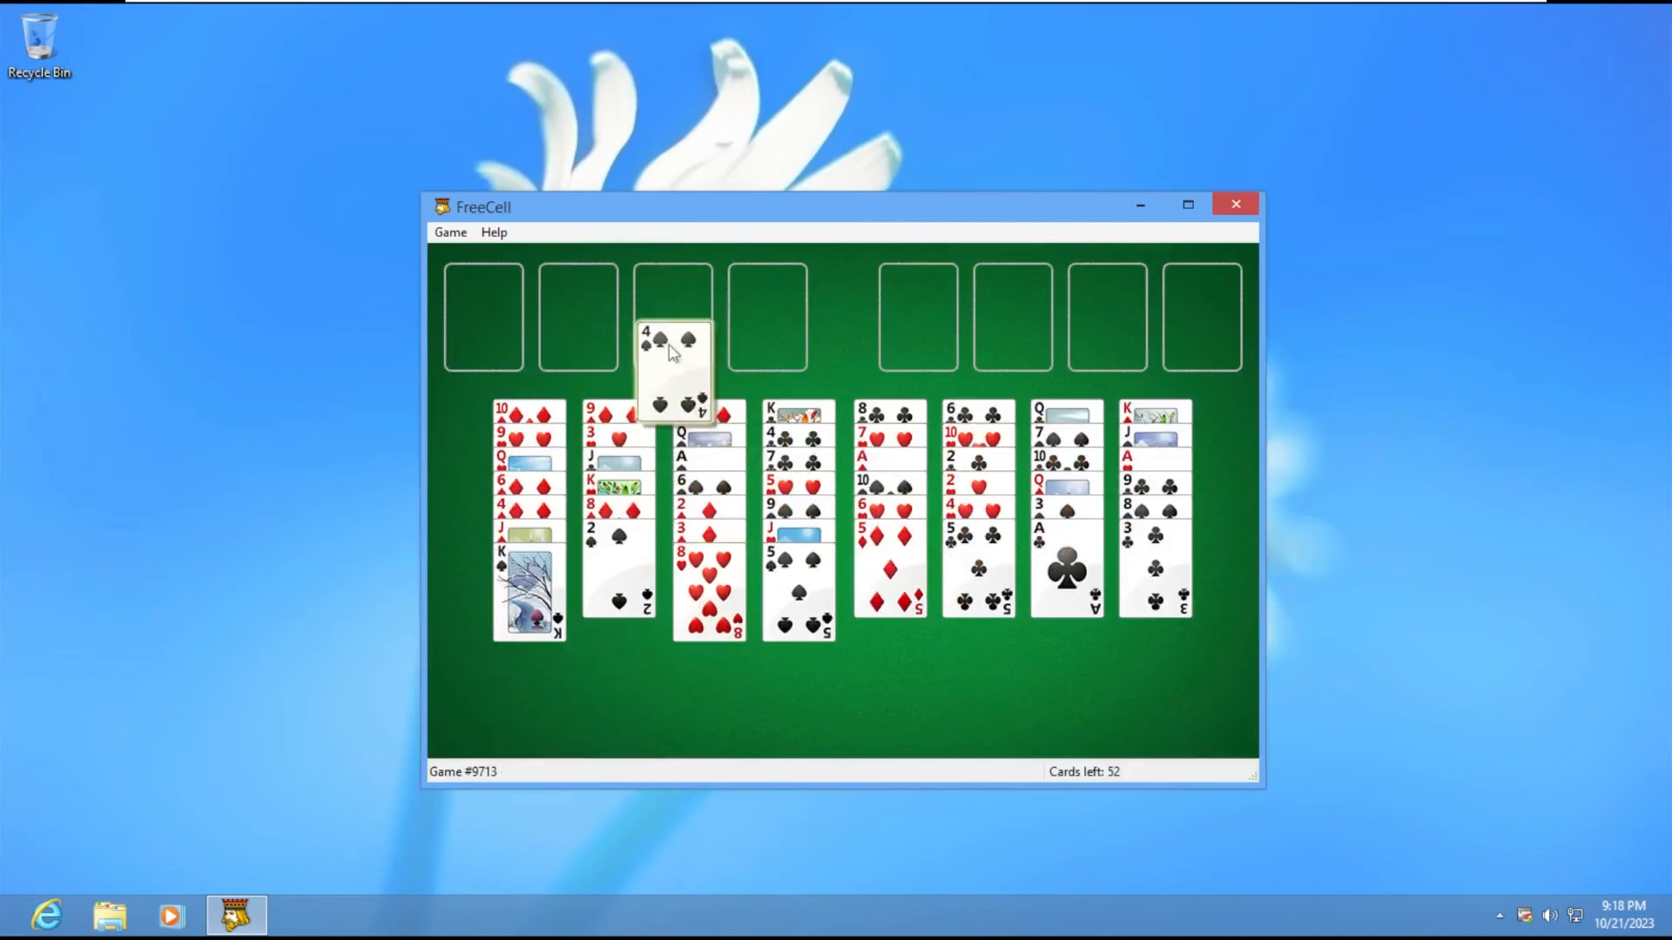
double_click(709, 588)
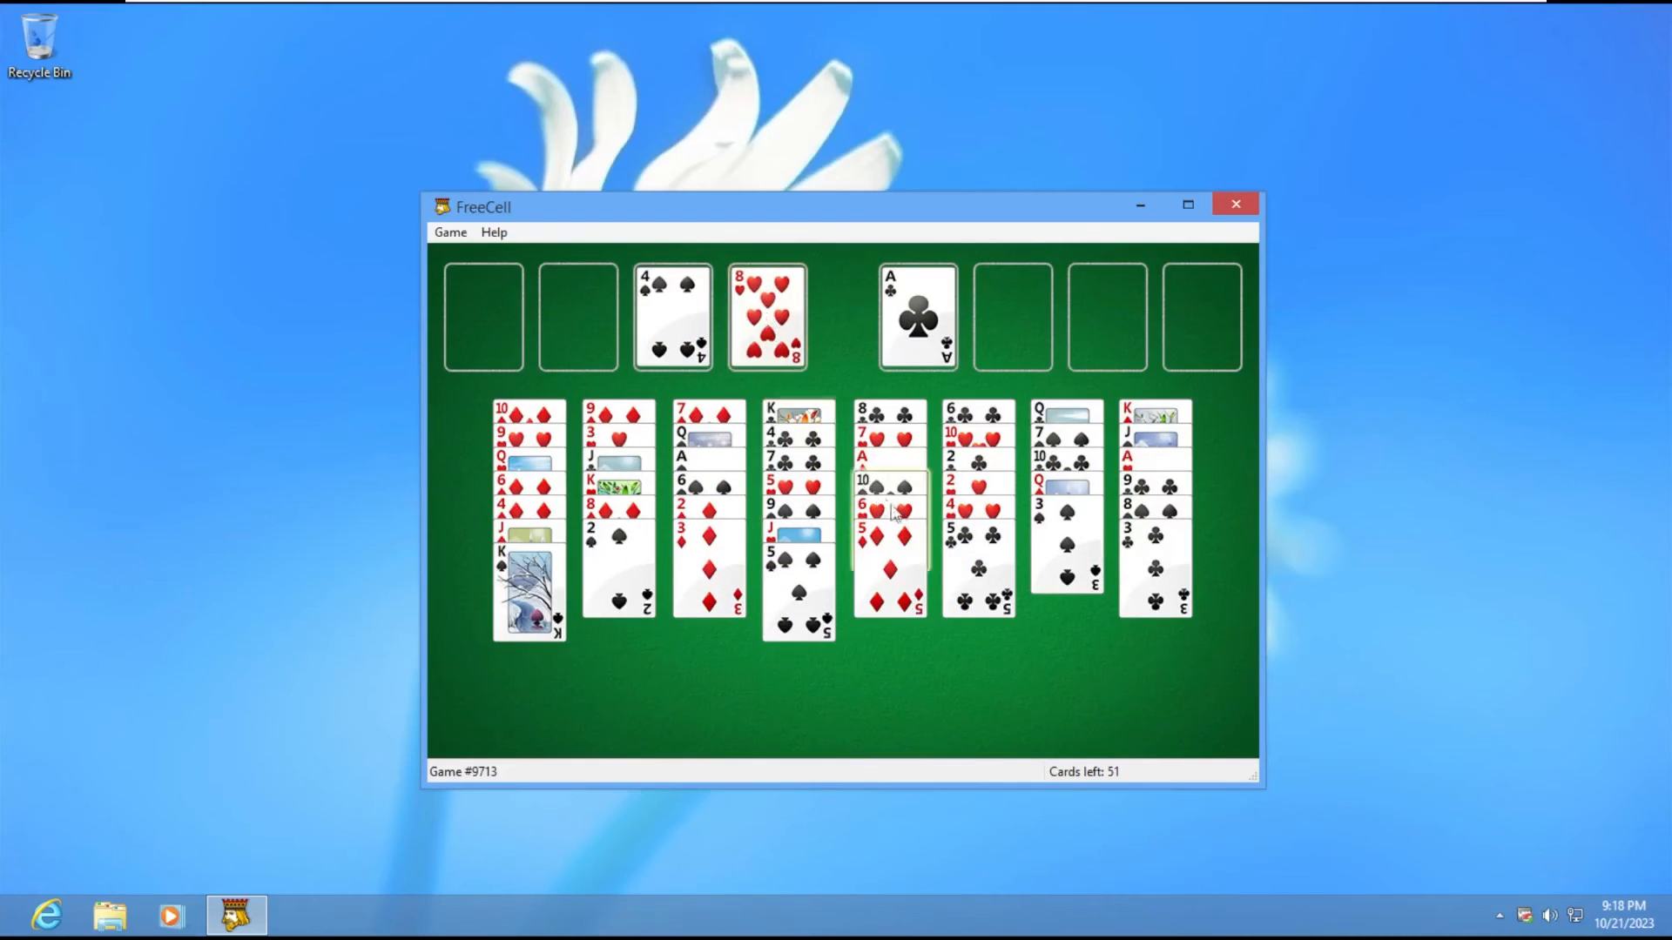
left_click(1239, 206)
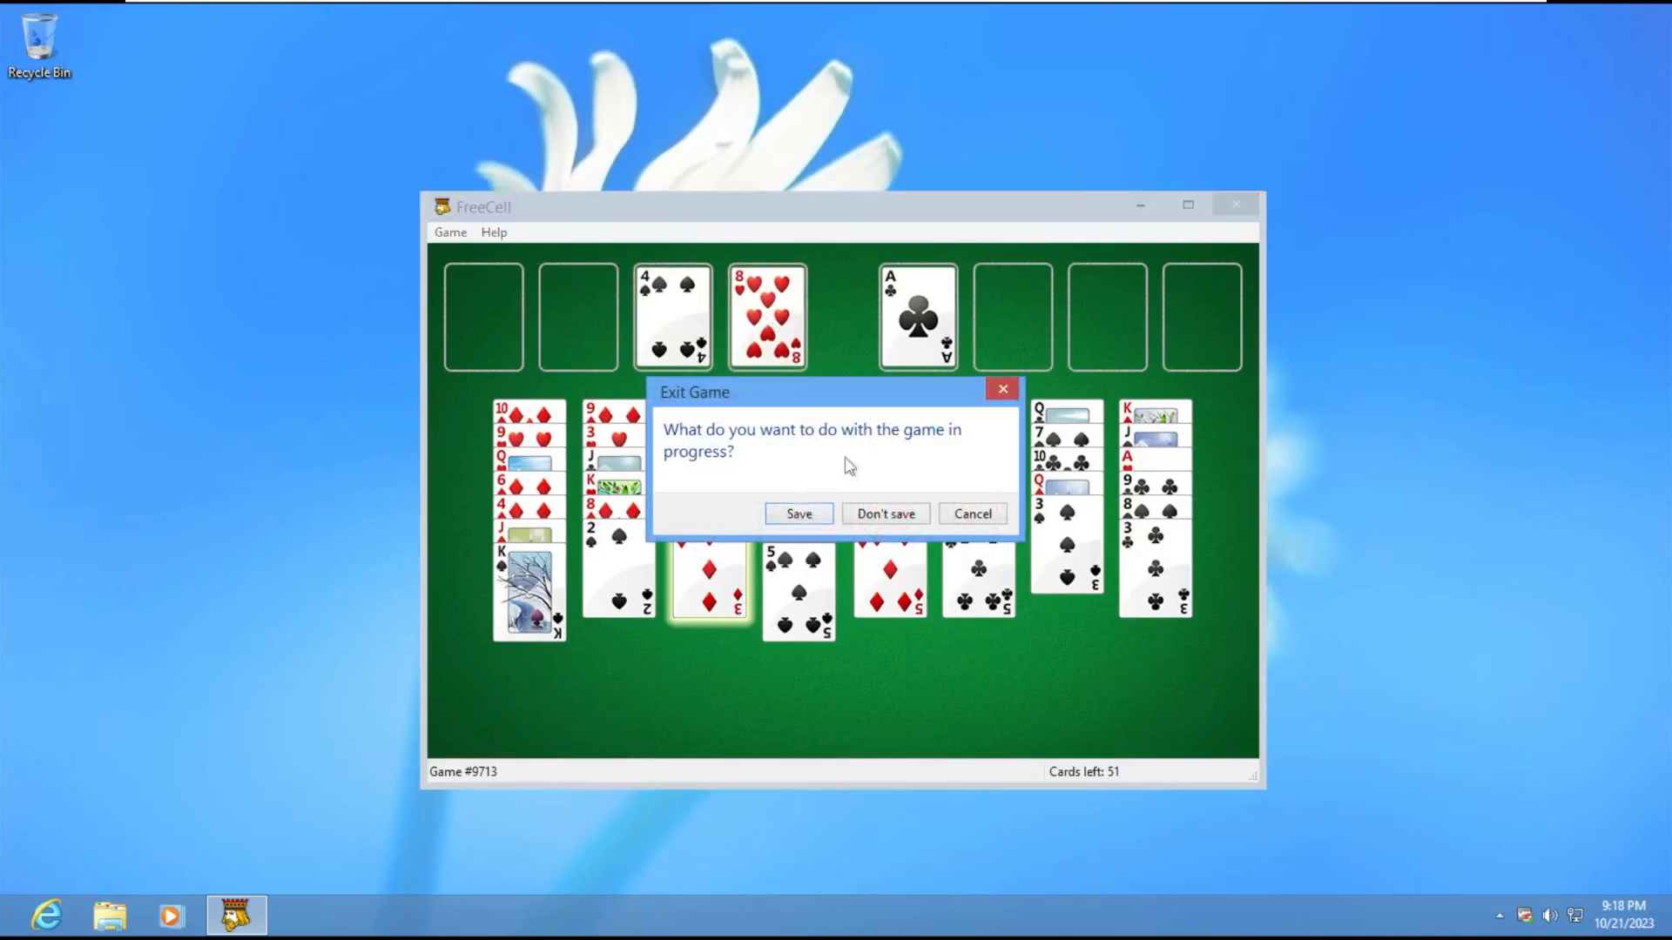
Step: Exit FreeCell without saving, briefly view the Computer window, and return to the Start screen
left_click(823, 515)
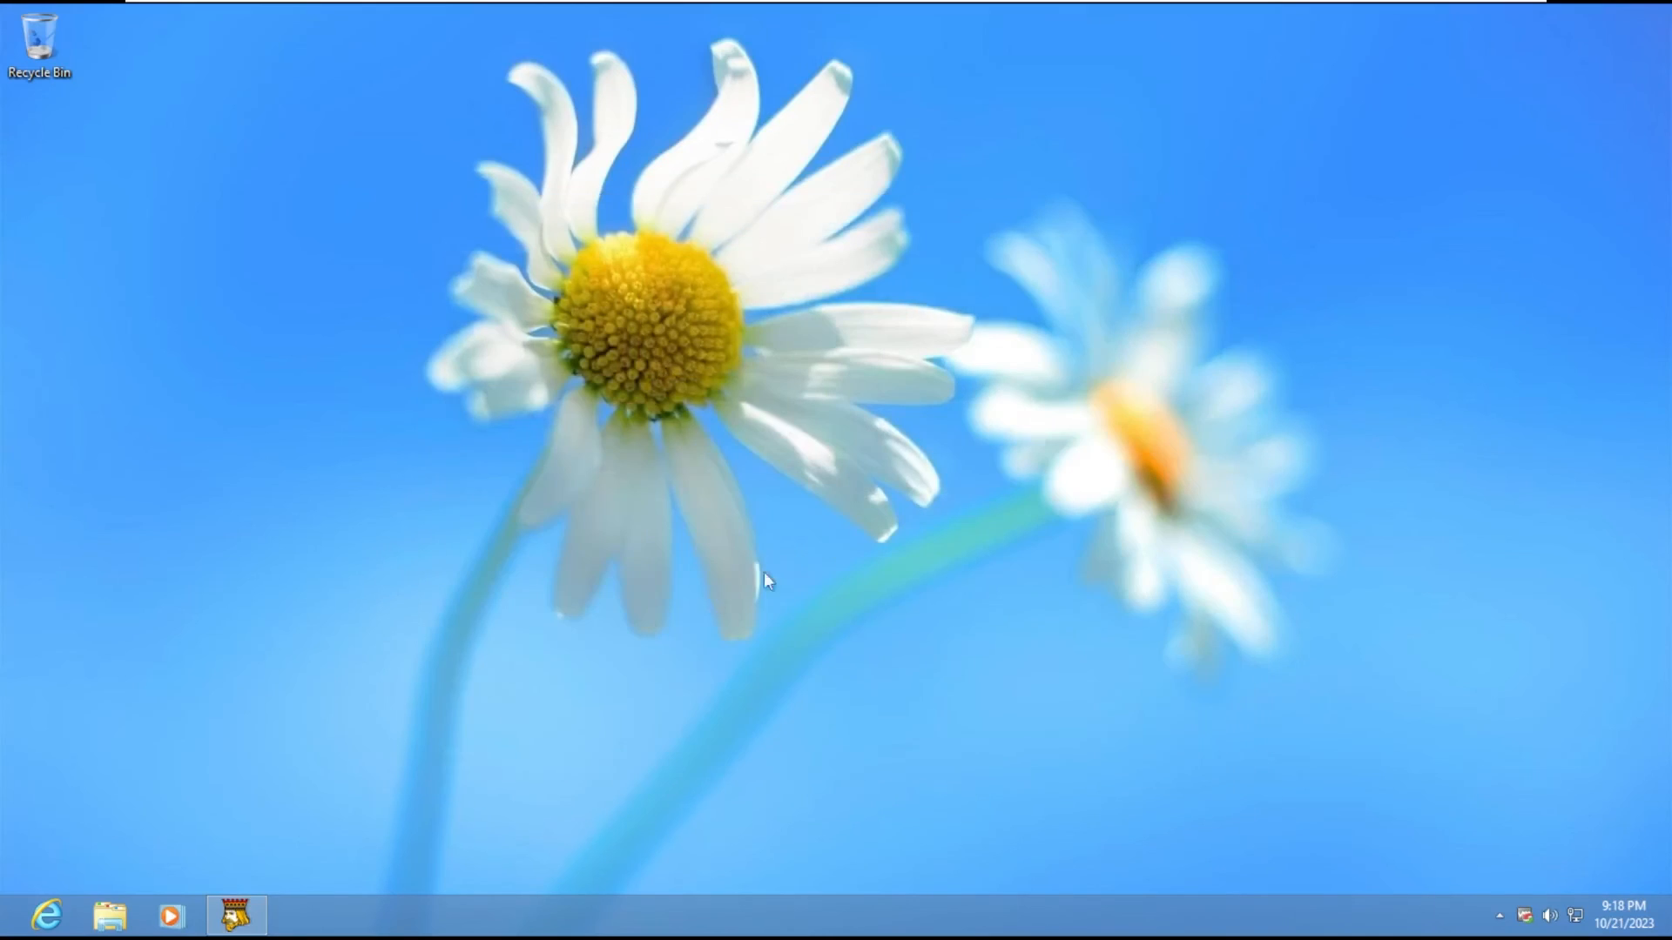
left_click(9, 917)
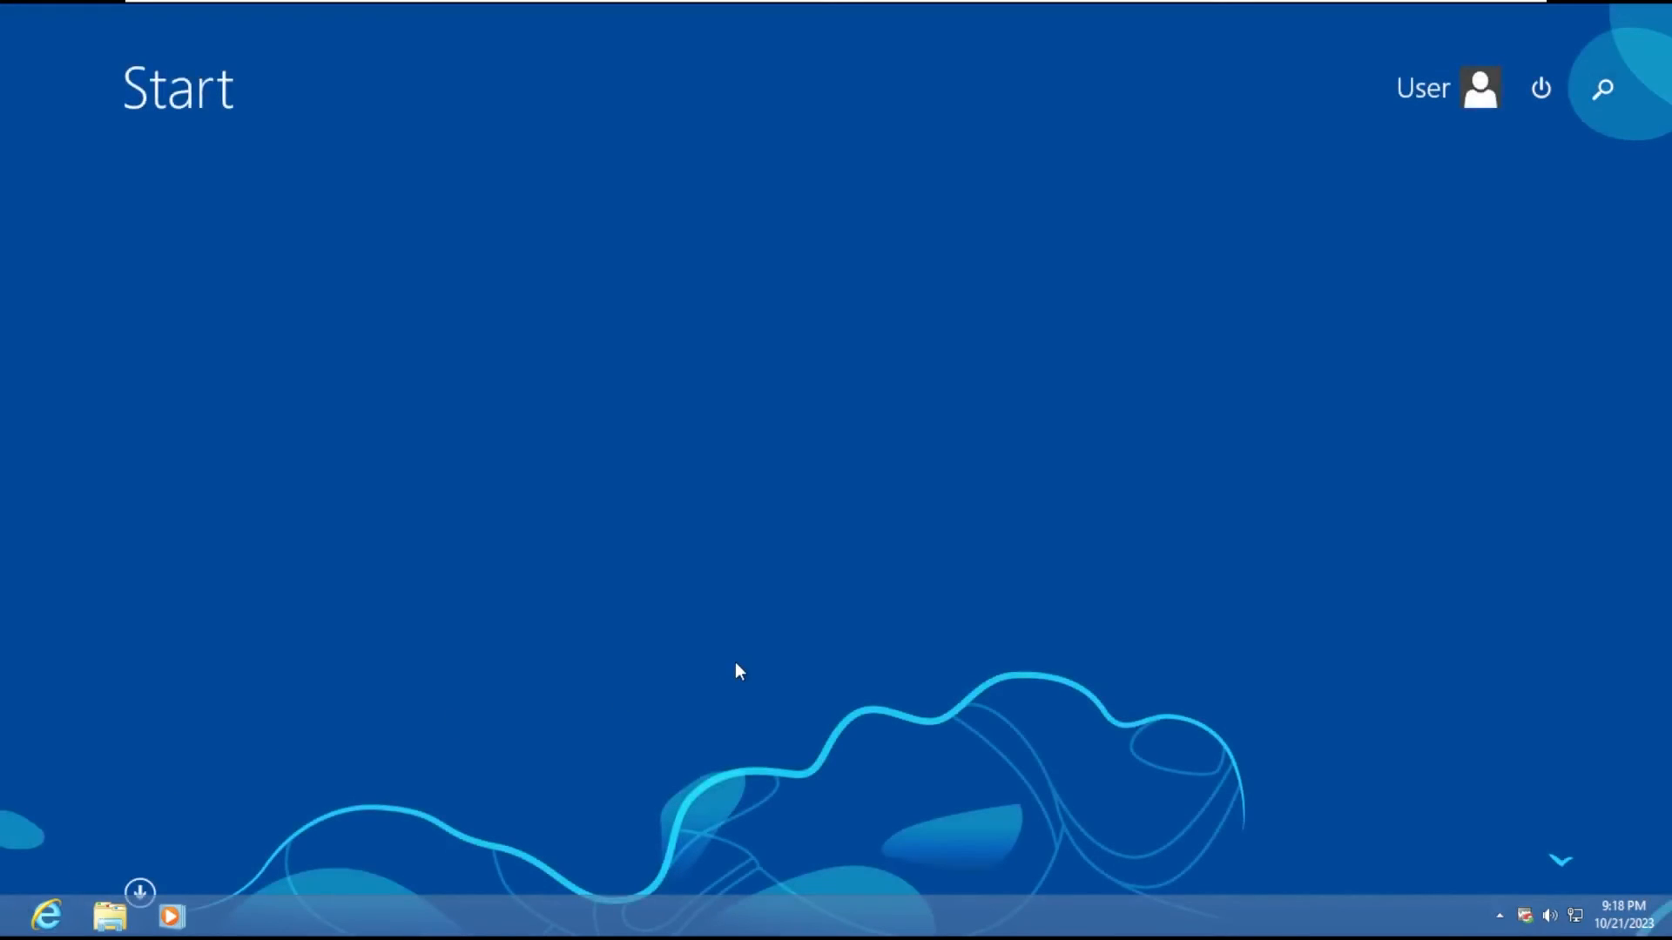
left_click(110, 916)
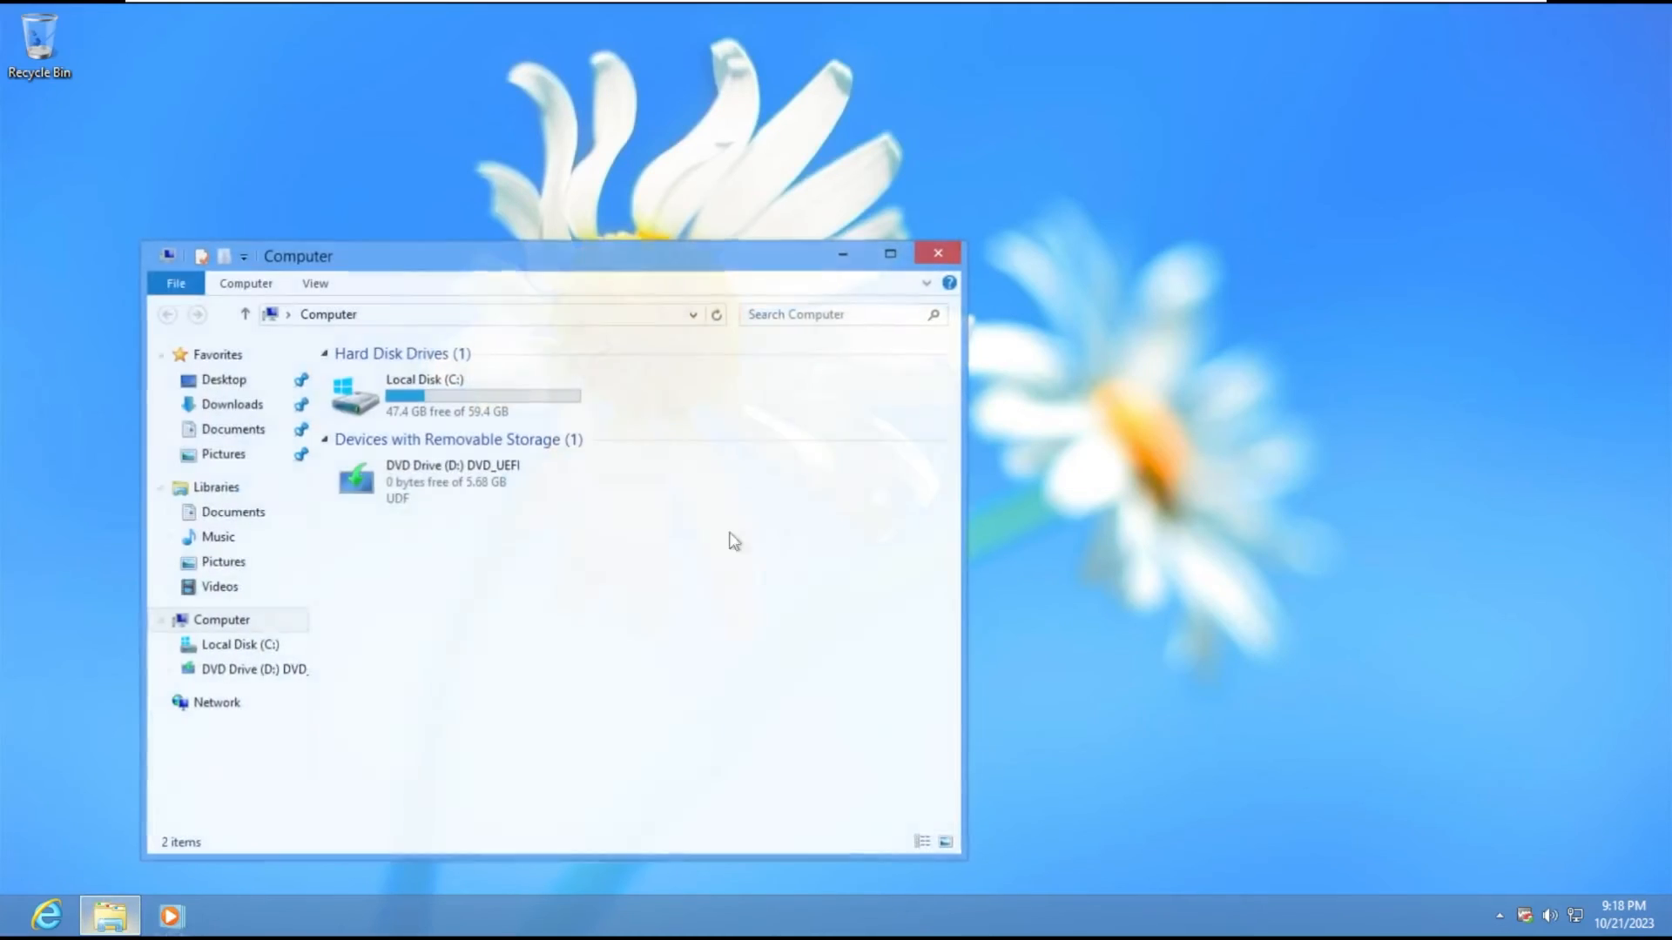
left_click(962, 257)
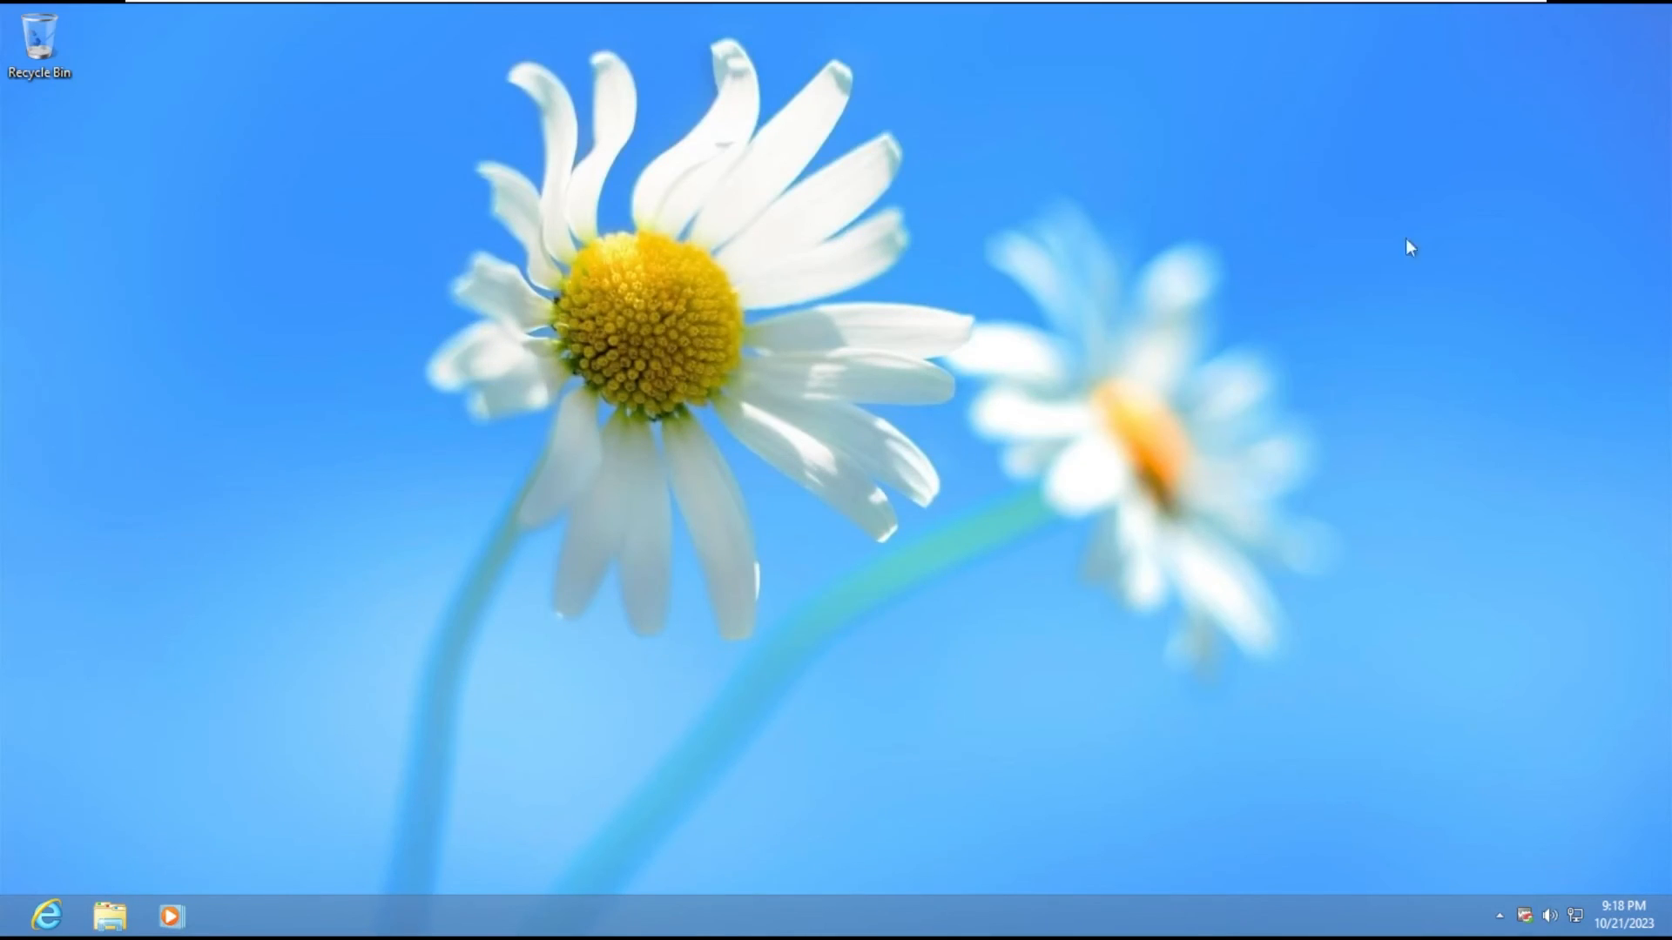
left_click_drag(1158, 367, 445, 666)
left_click(6, 933)
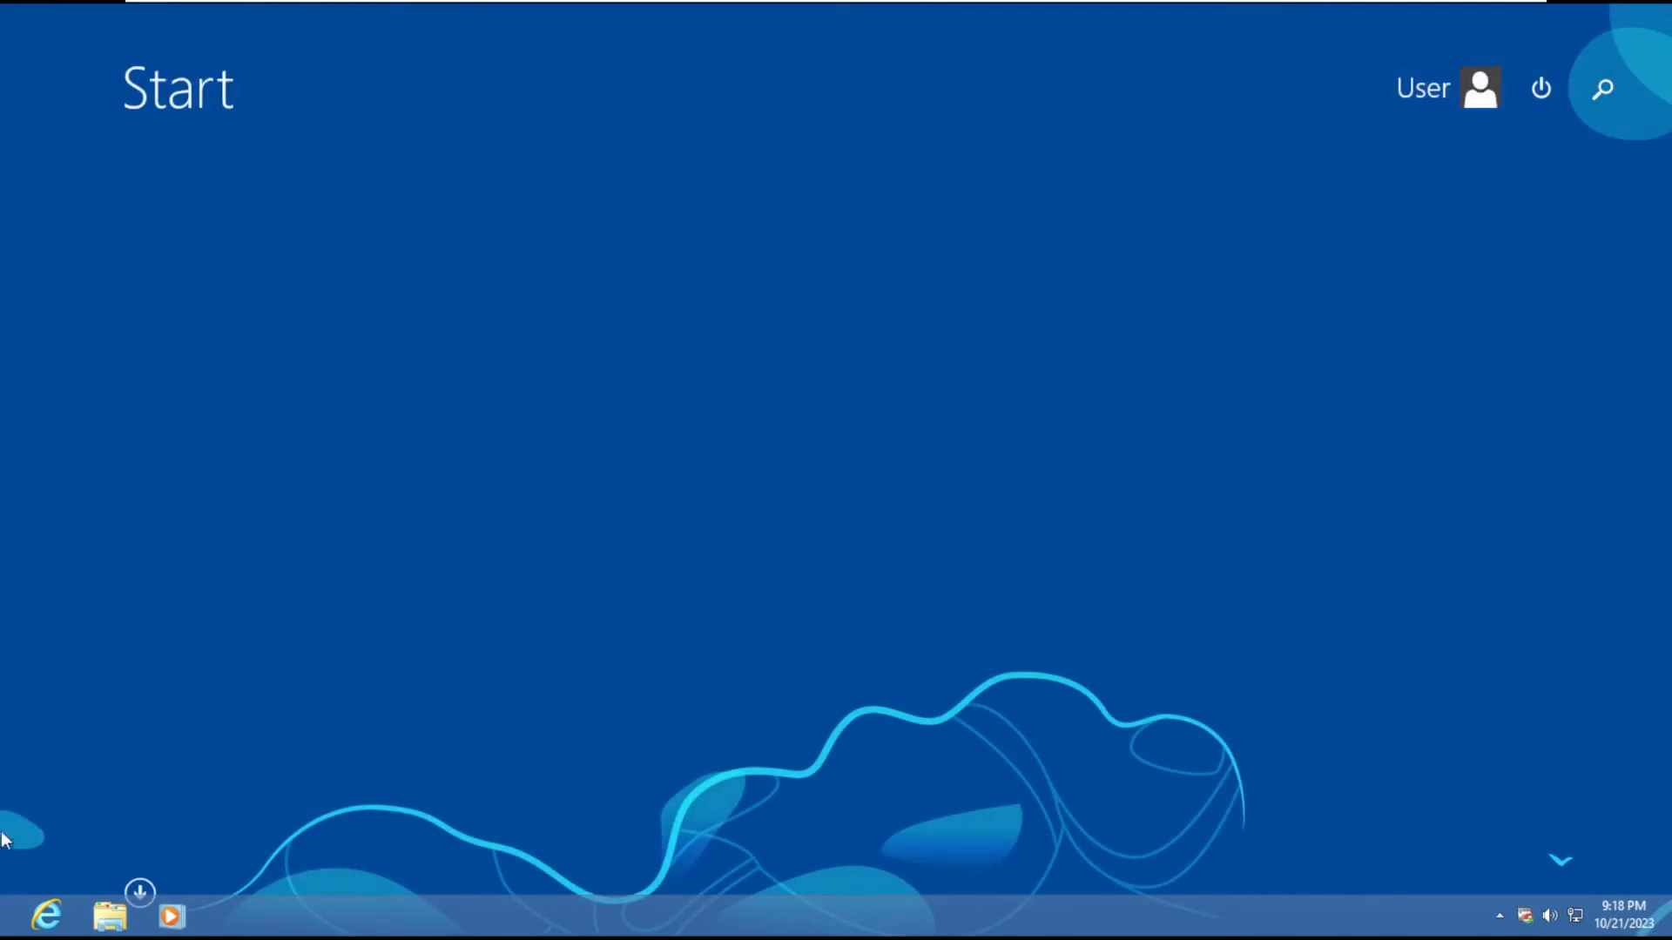
Step: Launch Minesweeper from All apps, centre its window and uncover a couple of squares
left_click(138, 891)
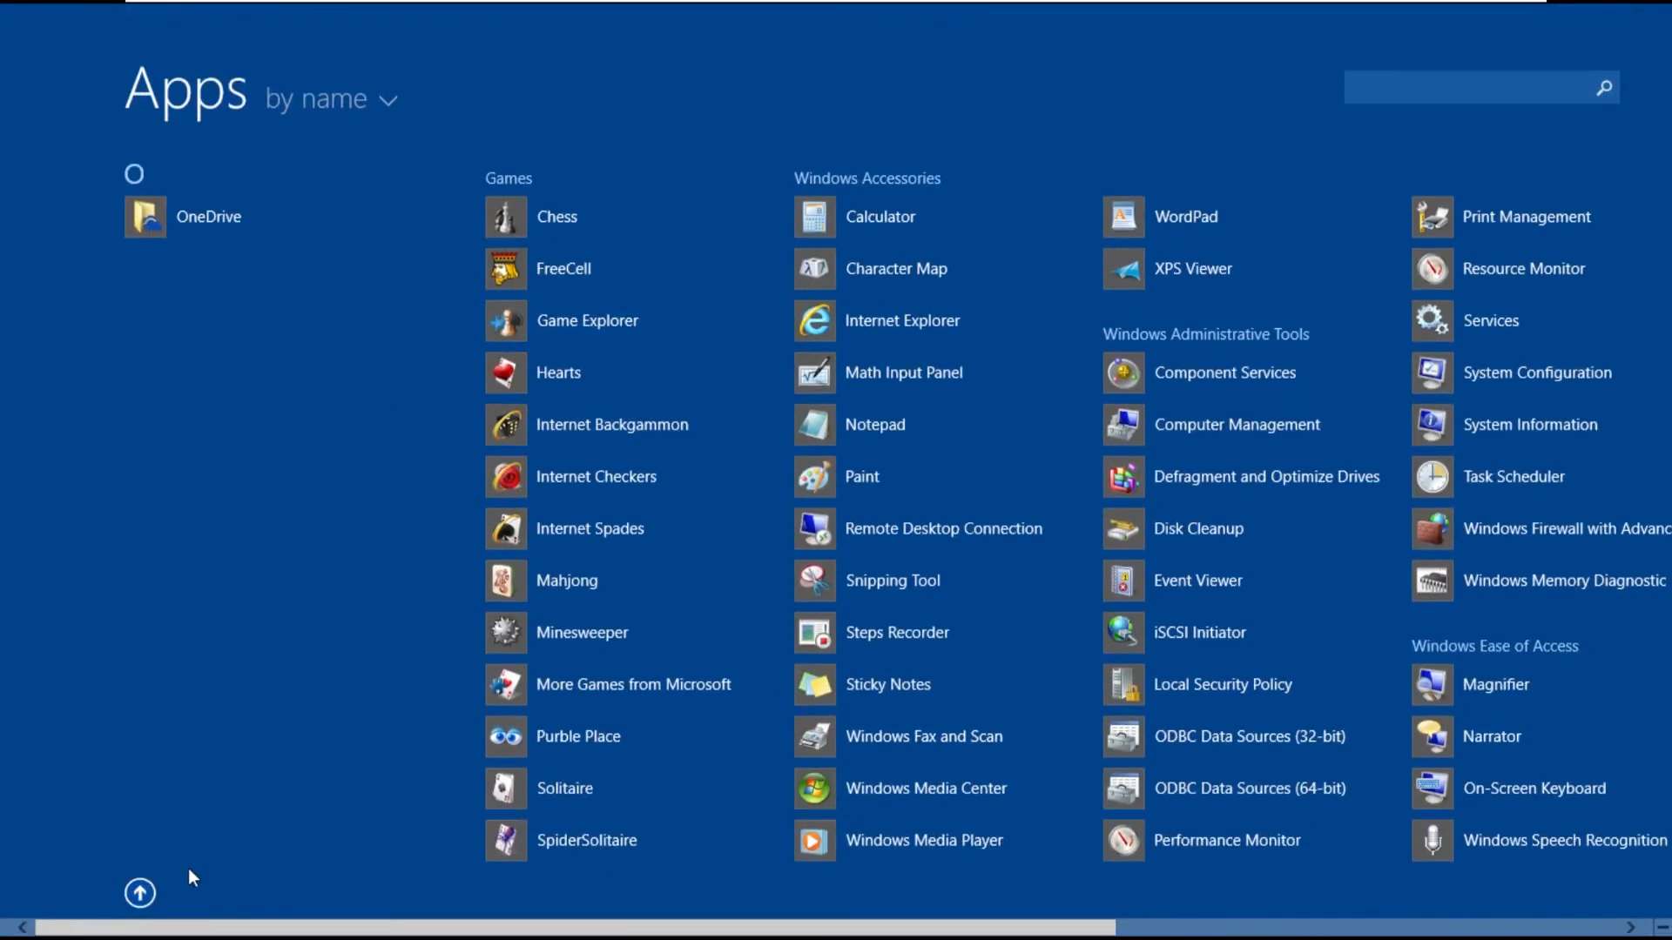
left_click(559, 636)
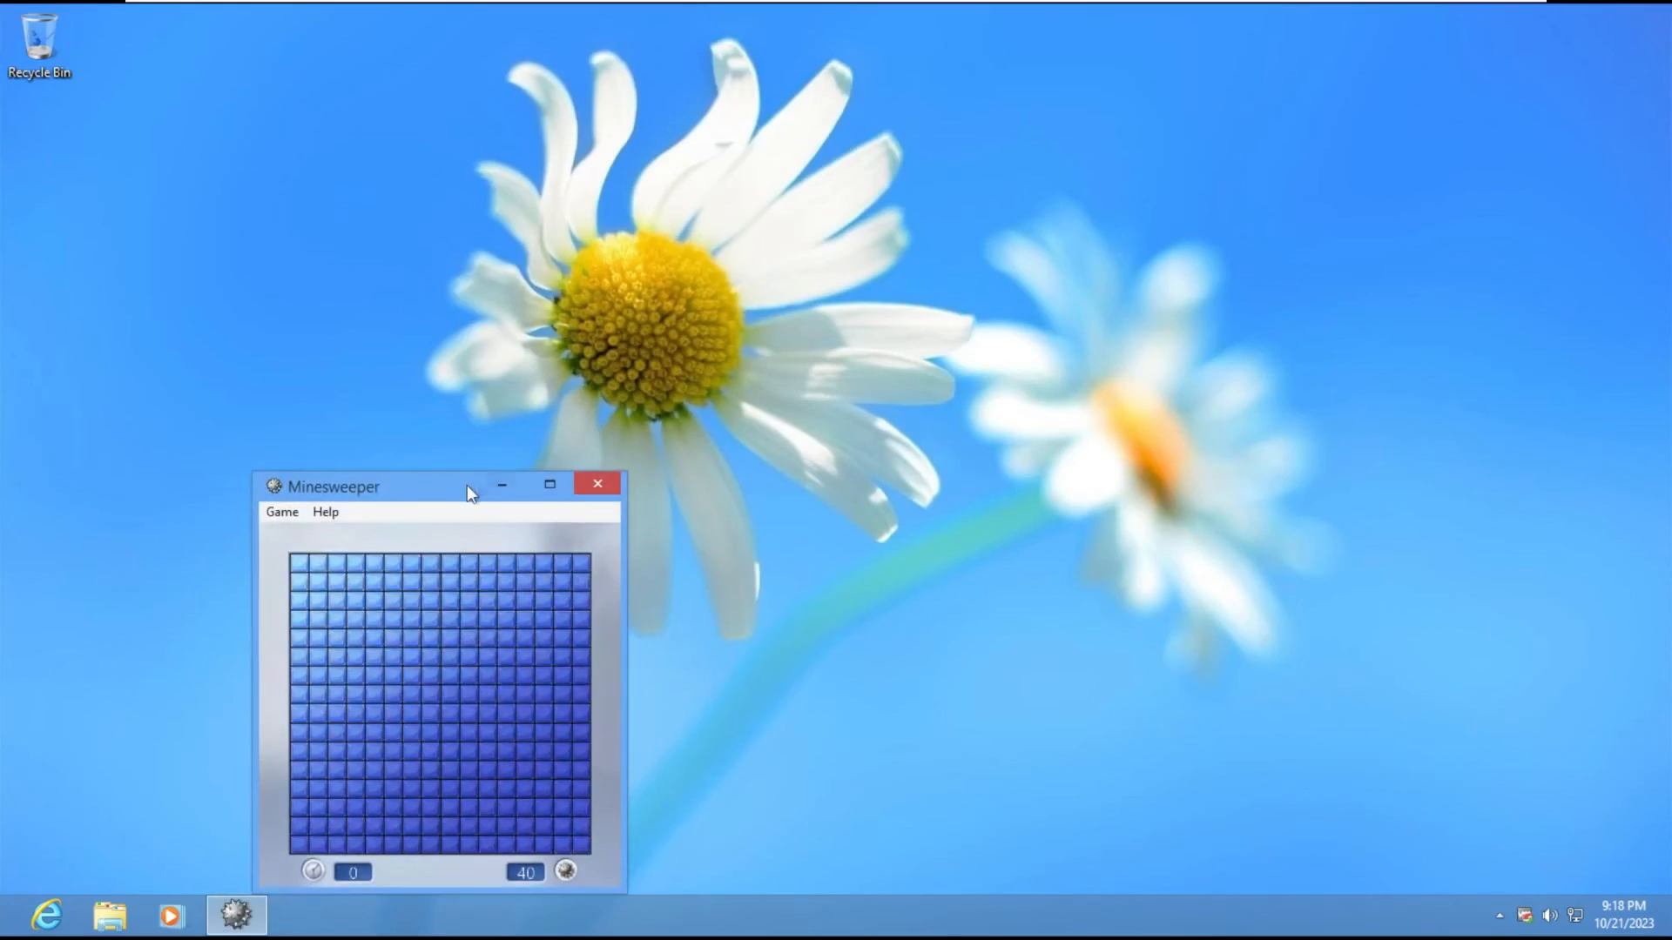
left_click_drag(467, 485, 747, 378)
left_click(693, 583)
left_click(575, 604)
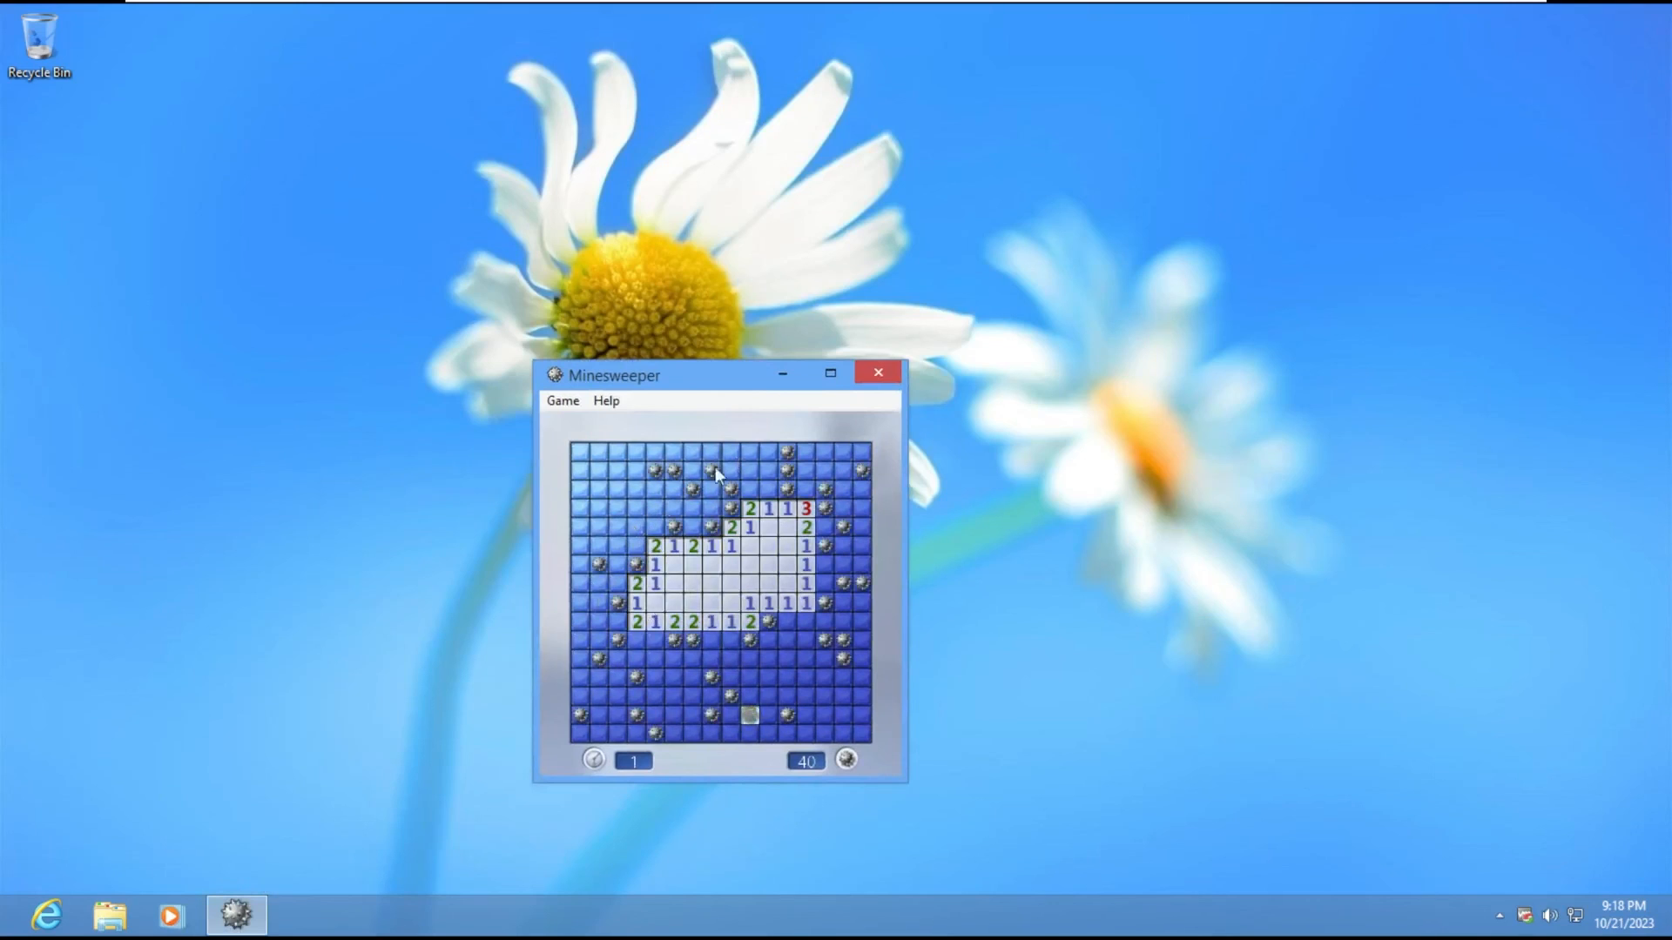
Step: Start a new game and view the Beginner statistics from the Game menu
left_click(563, 401)
left_click(558, 431)
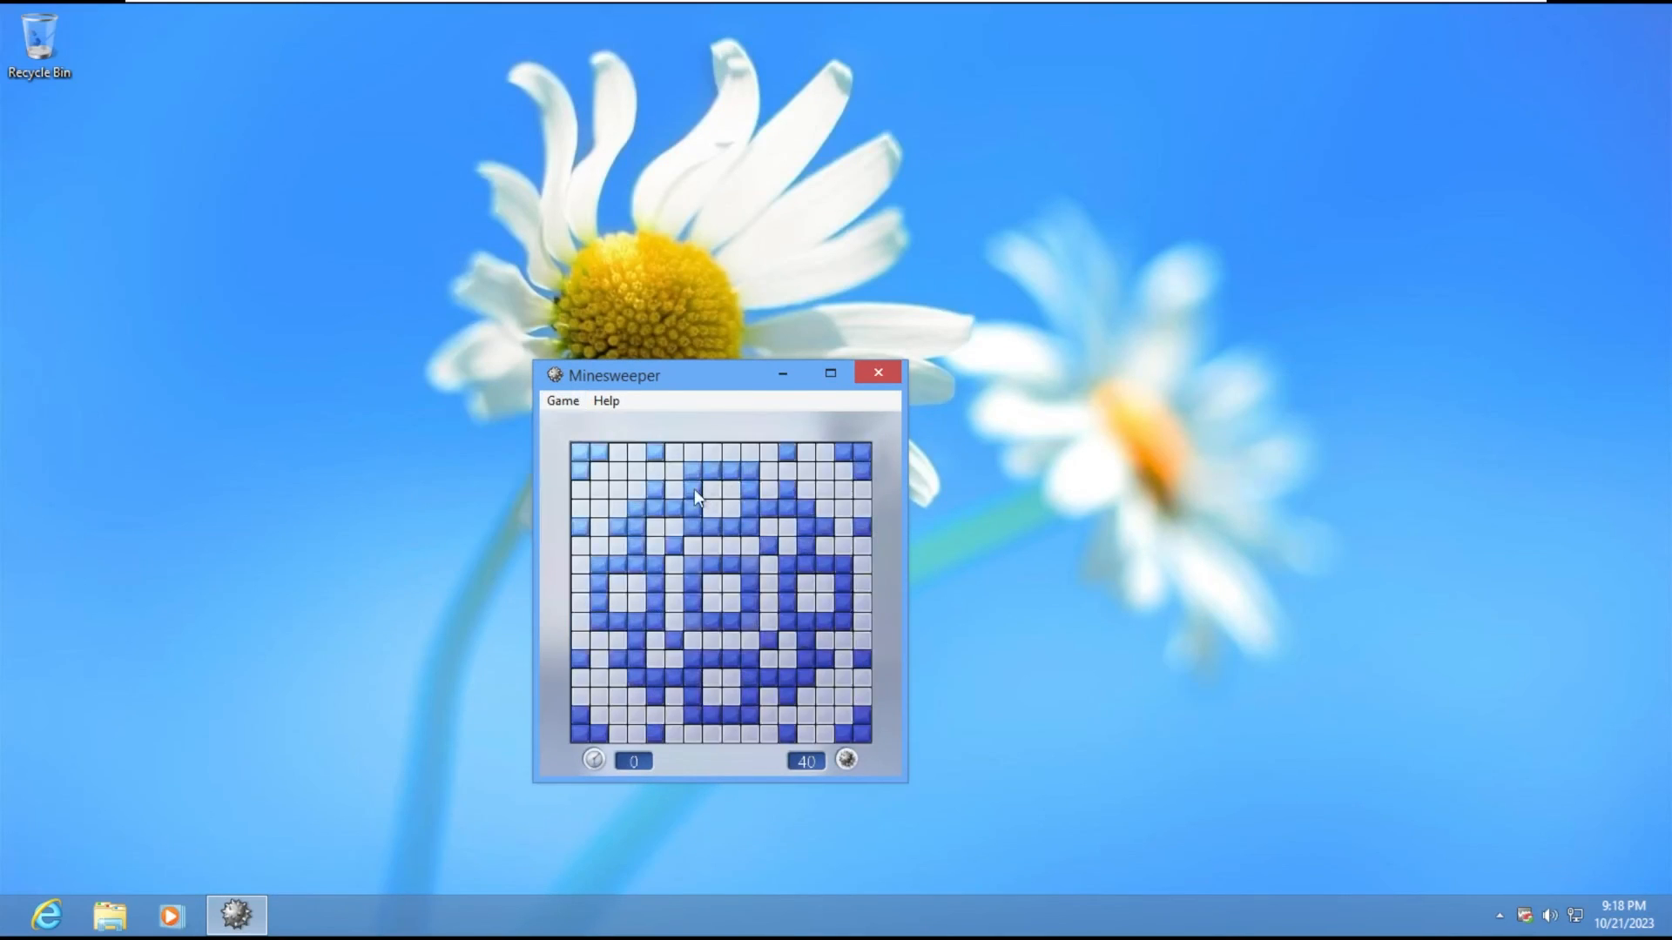
left_click(562, 401)
left_click(561, 451)
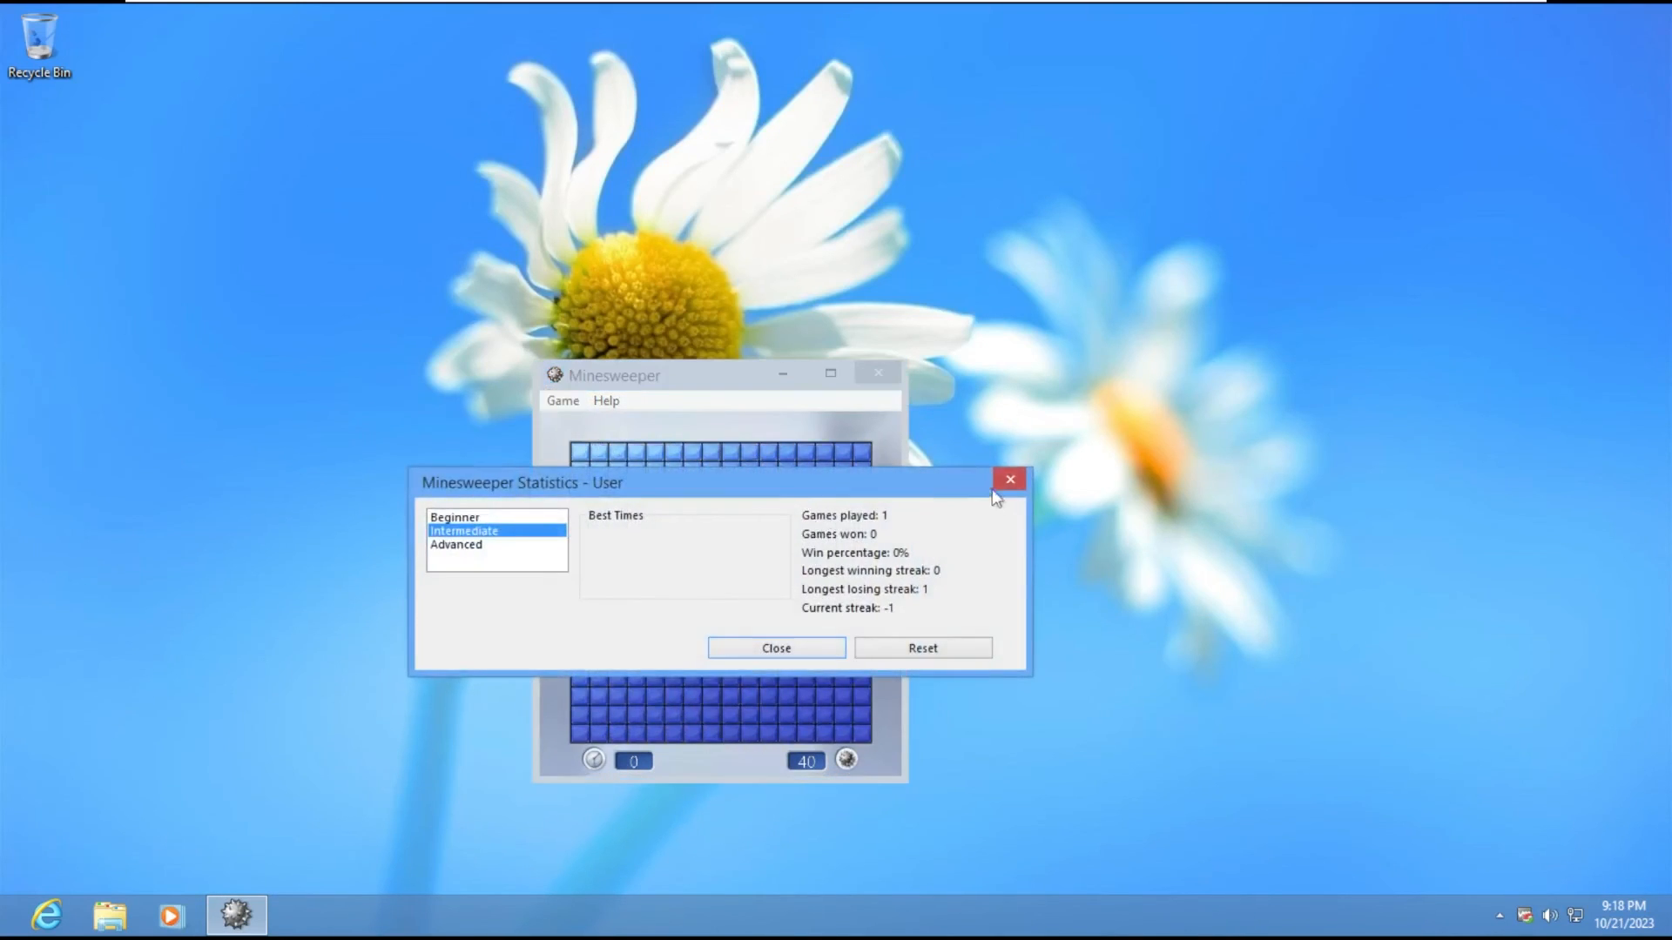
left_click(523, 517)
left_click(806, 641)
Step: Uncover squares until hitting a mine, then close Minesweeper
left_click(709, 570)
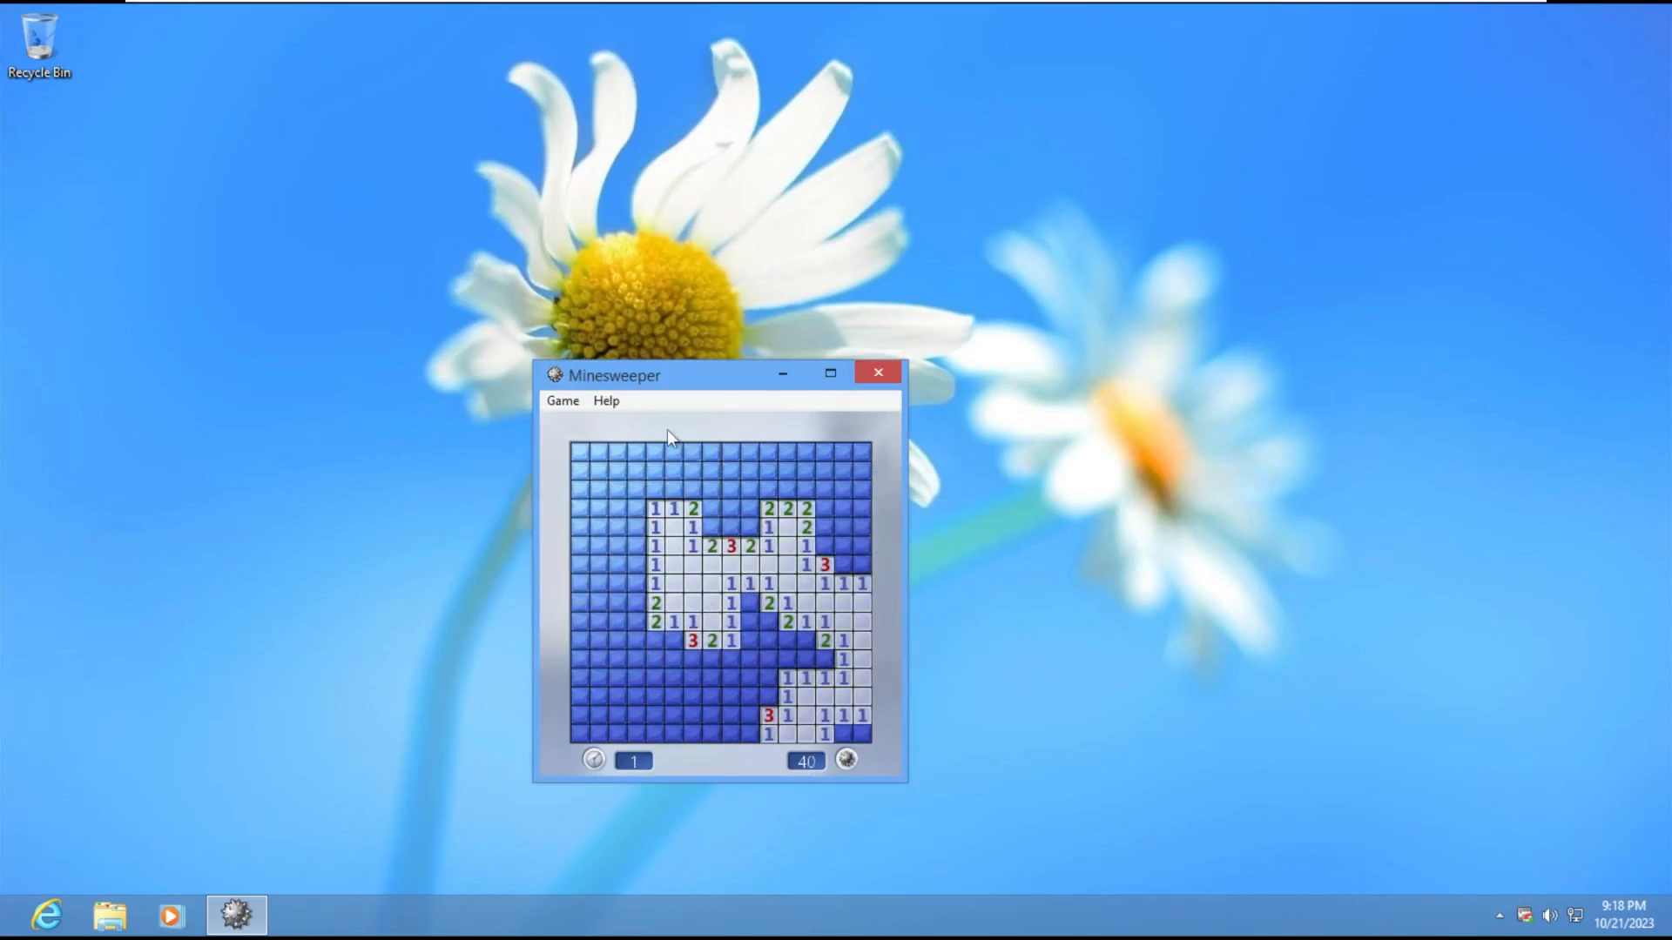
left_click(660, 683)
left_click(621, 728)
left_click(876, 372)
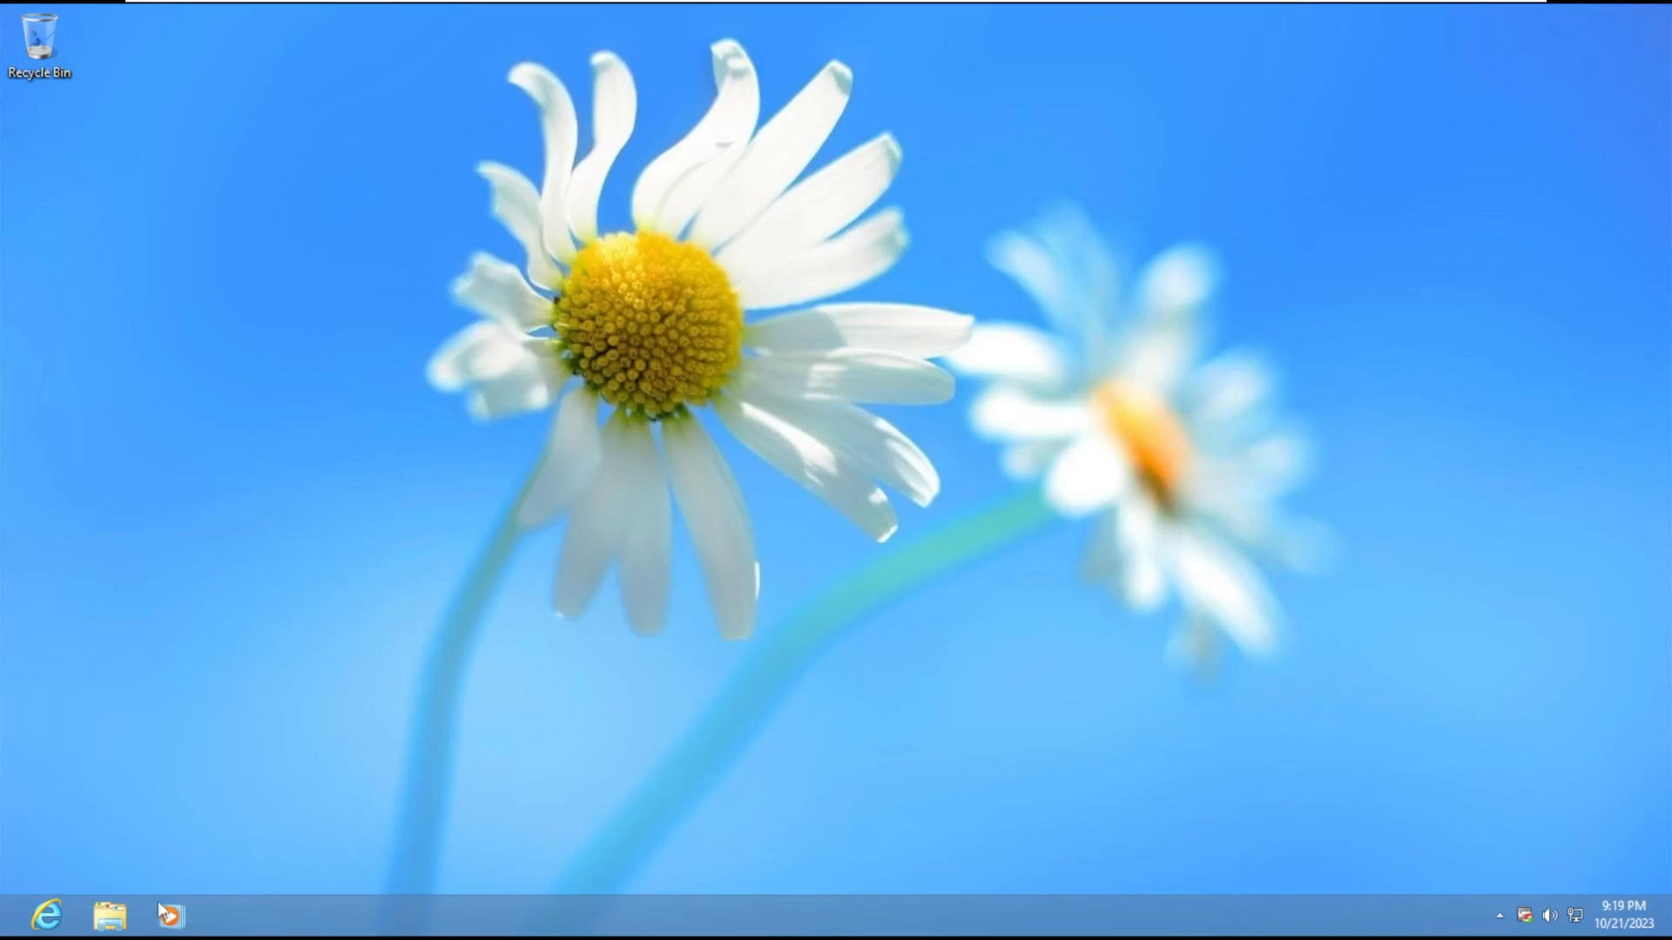
Step: Run setup.exe from the DVD drive in File Explorer and allow it administrator rights
left_click(110, 916)
double_click(440, 517)
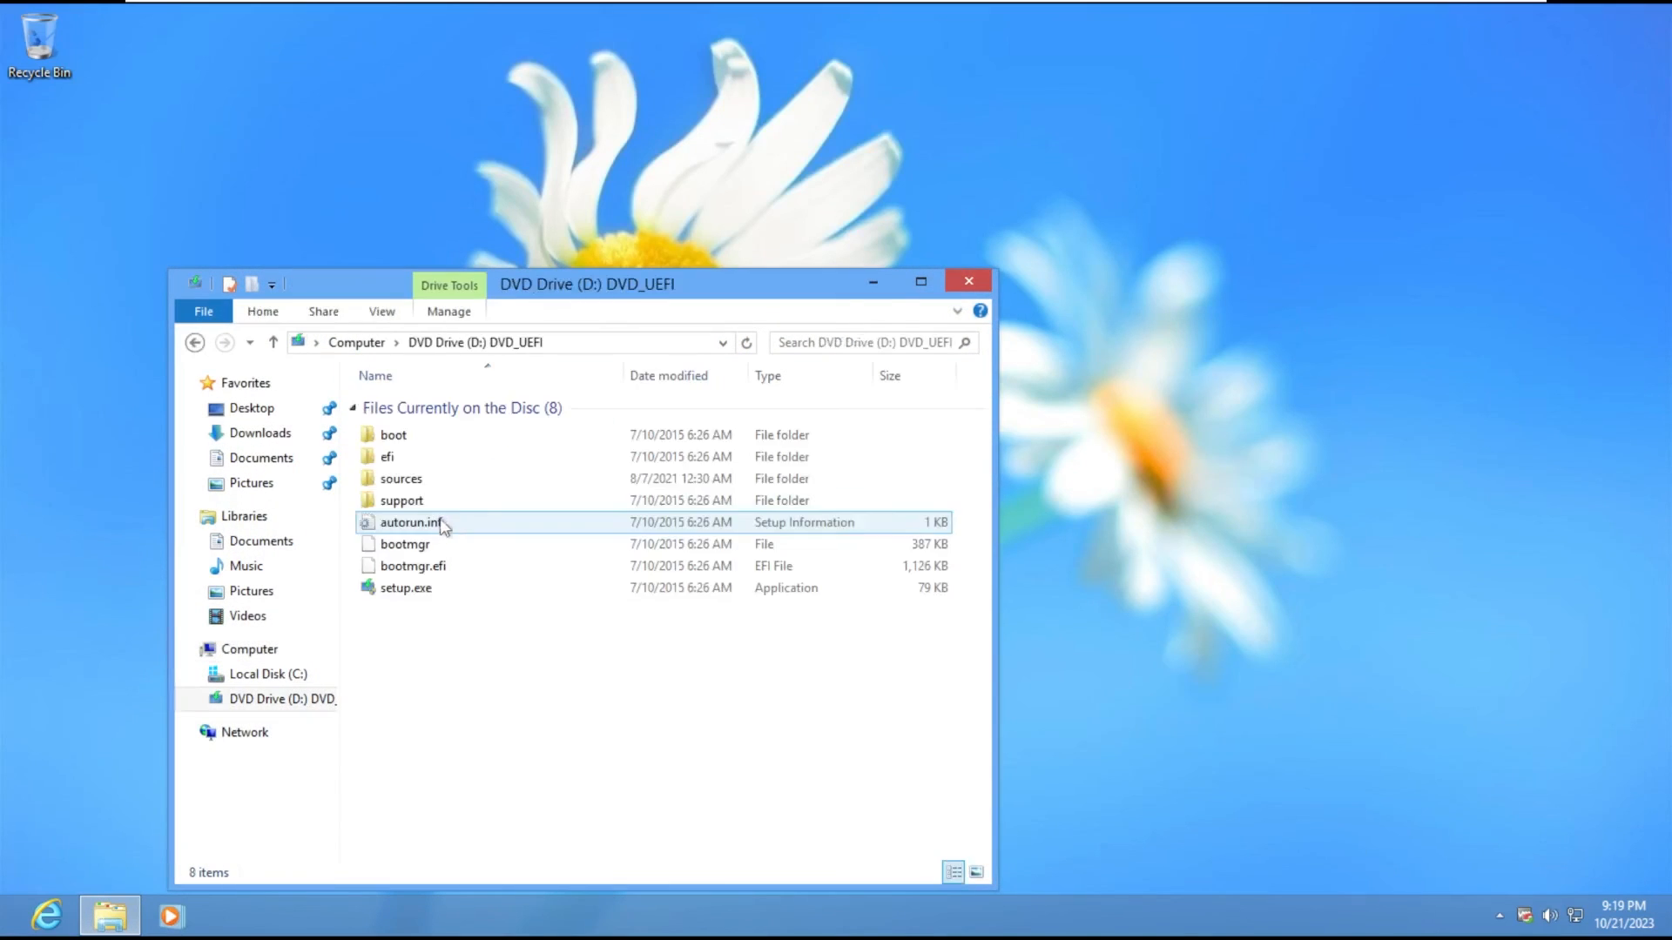
double_click(378, 592)
left_click(910, 512)
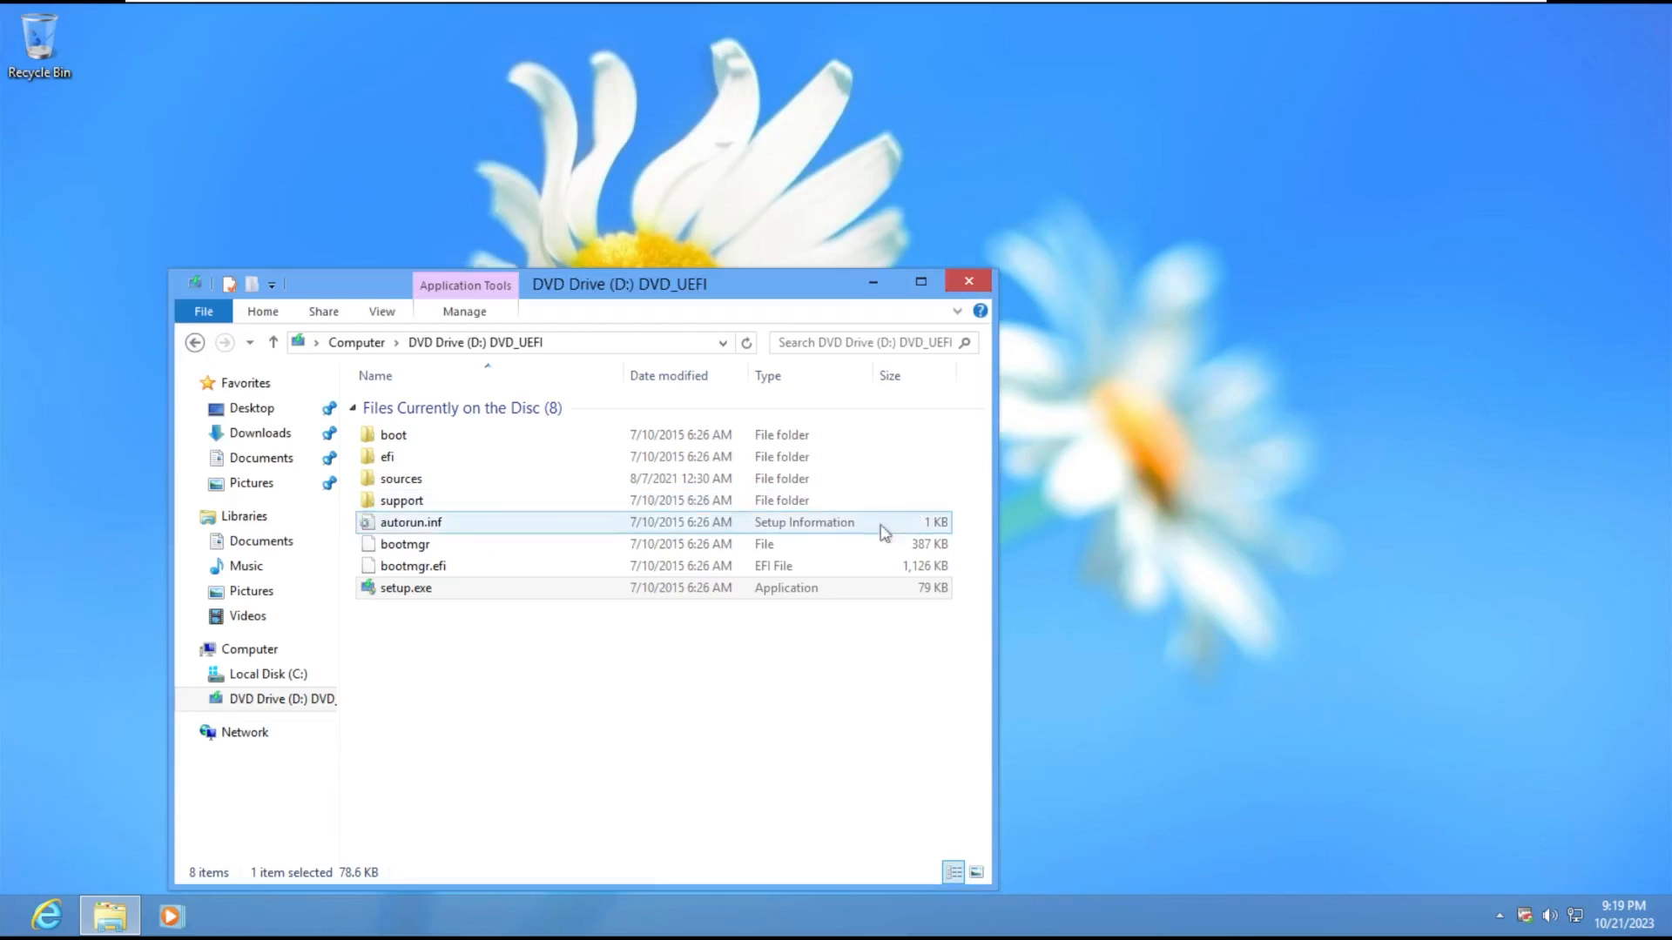
left_click(436, 591)
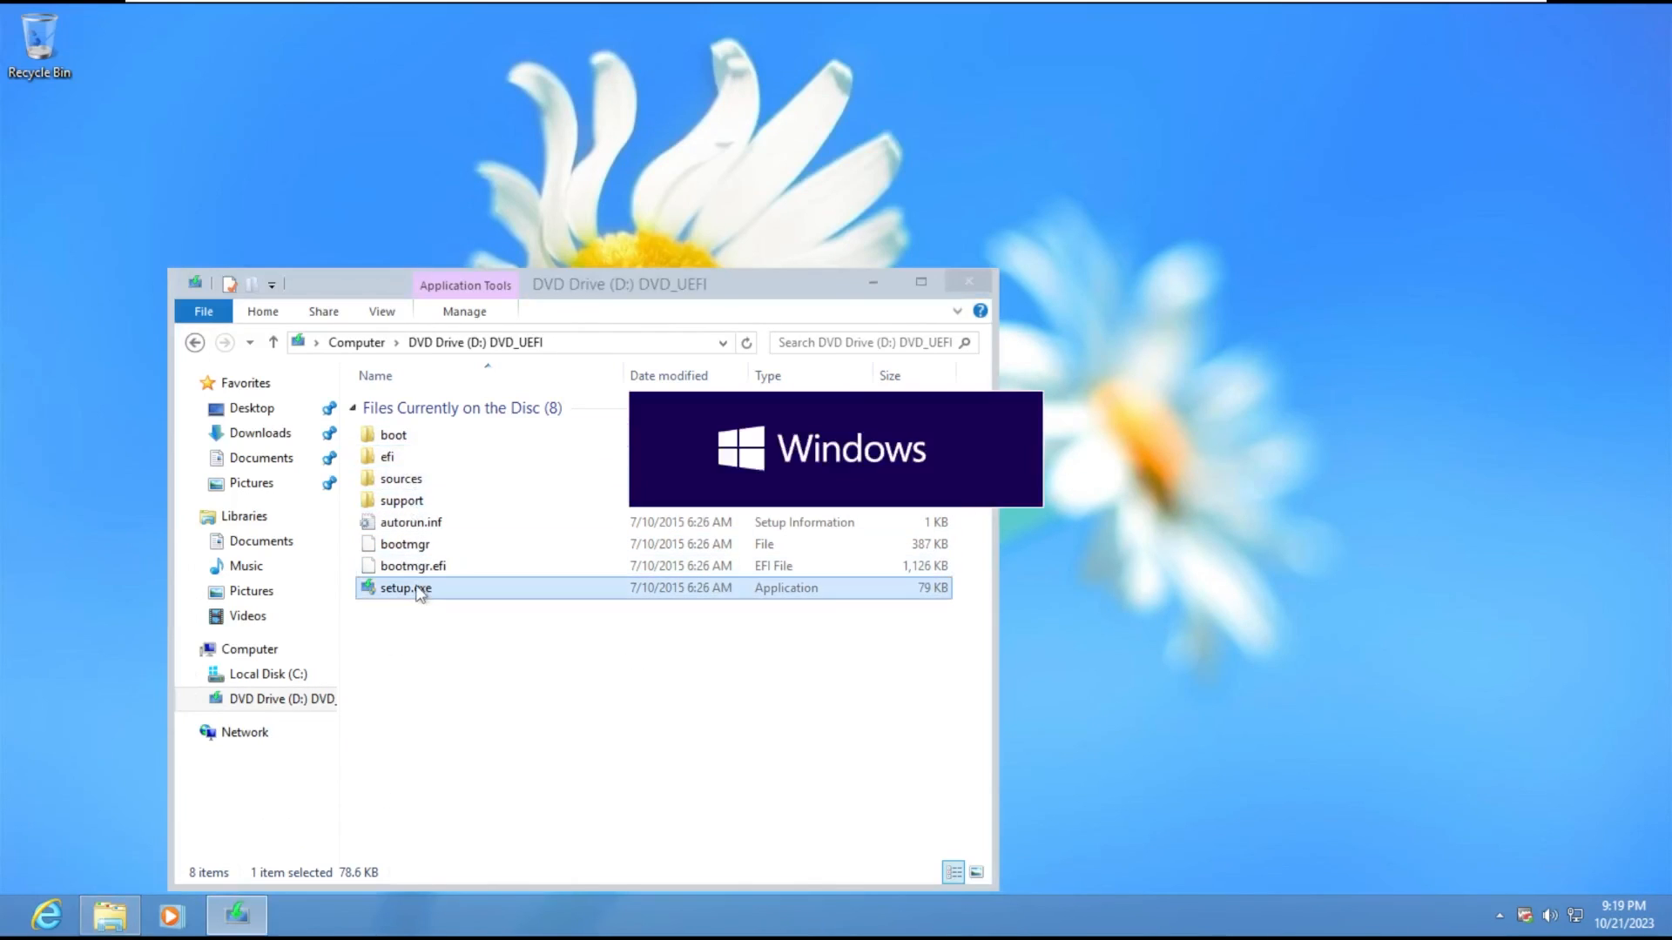
Step: Close the DVD drive window and continue Windows 10 Setup without downloading updates
left_click(968, 282)
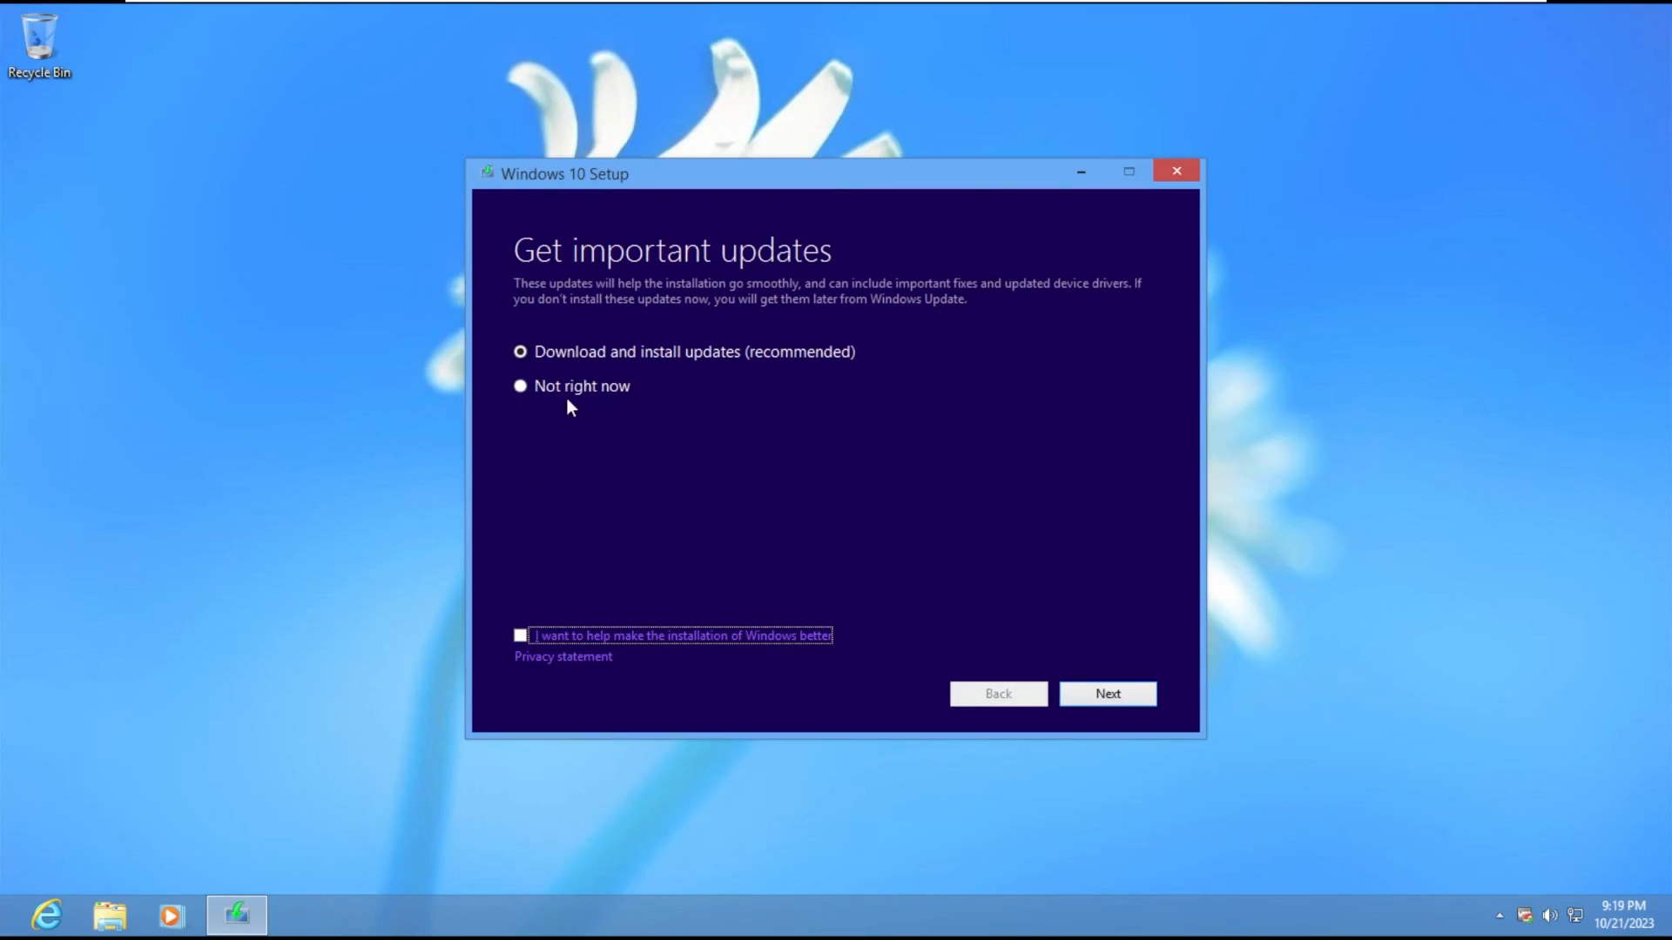
left_click(568, 389)
left_click(1108, 698)
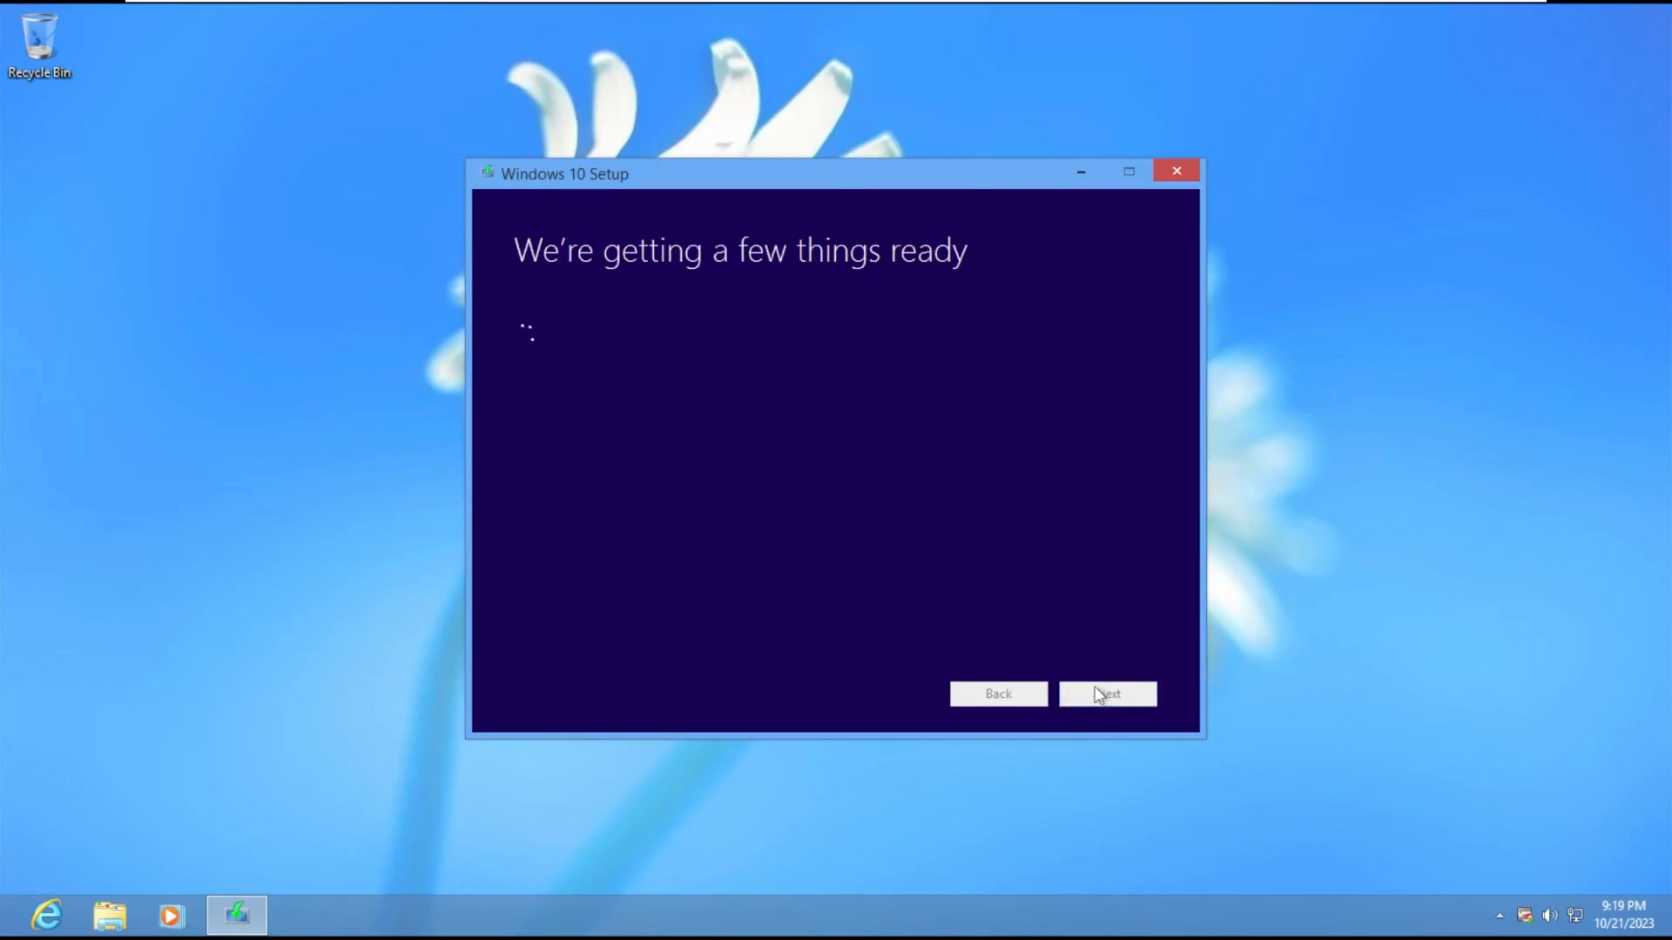
Step: Dismiss the setup window's system menu, then show the volume flyout and its per-app Mixer
left_click(489, 173)
left_click(664, 180)
left_click(1549, 916)
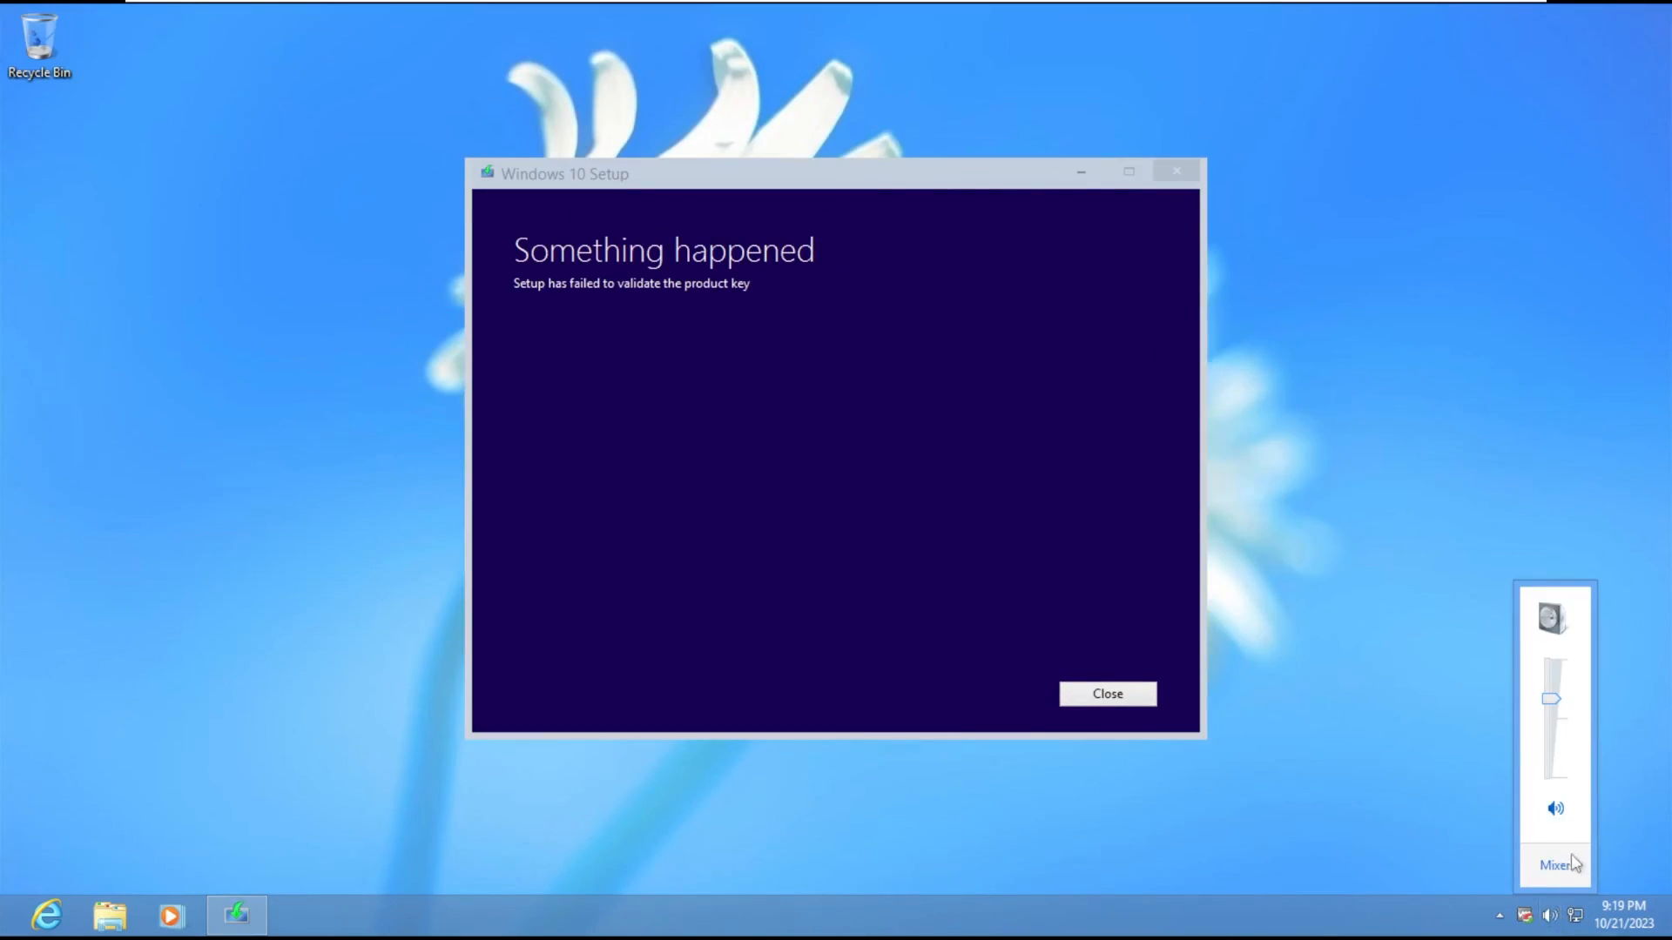
left_click(1557, 864)
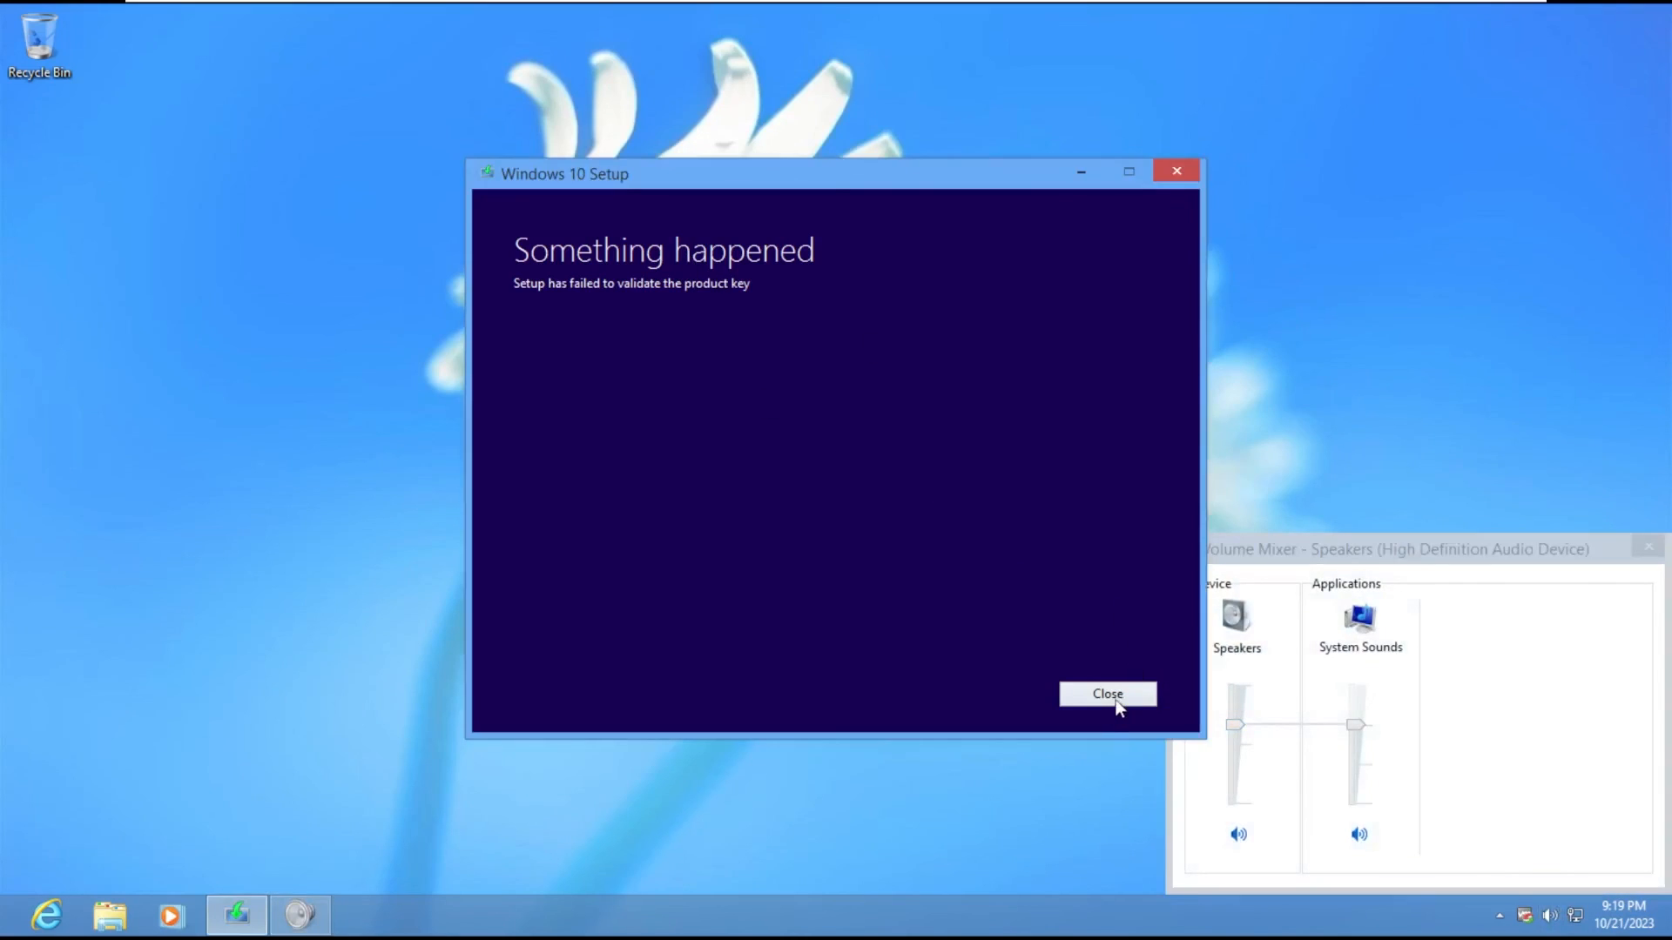